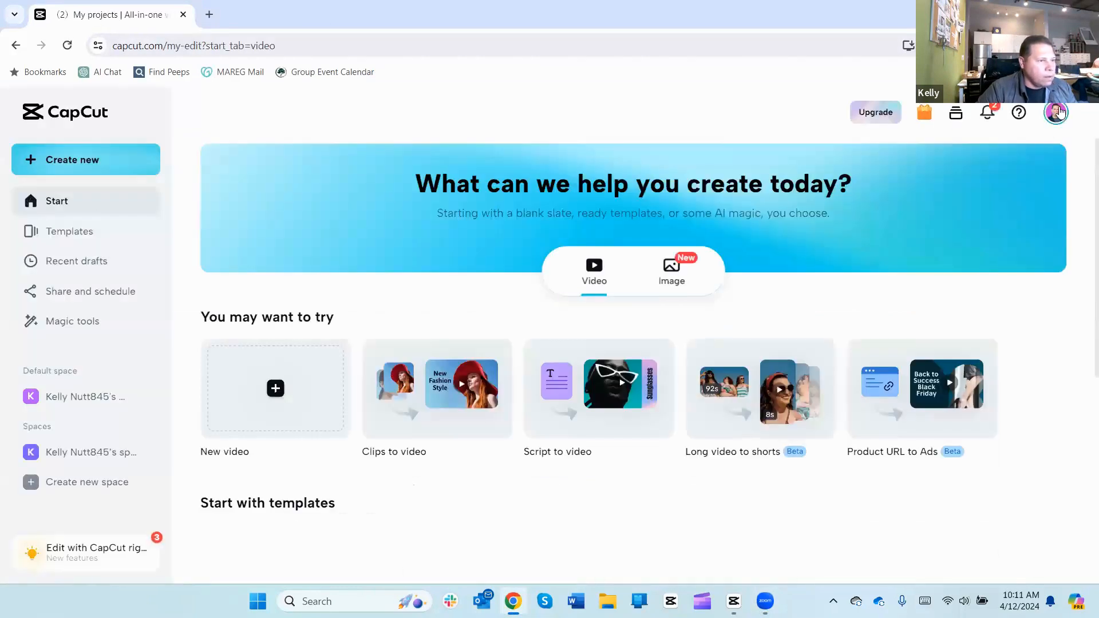
# Step: Sign out of the CapCut web account and load the capcut.com home page
pyautogui.click(1055, 117)
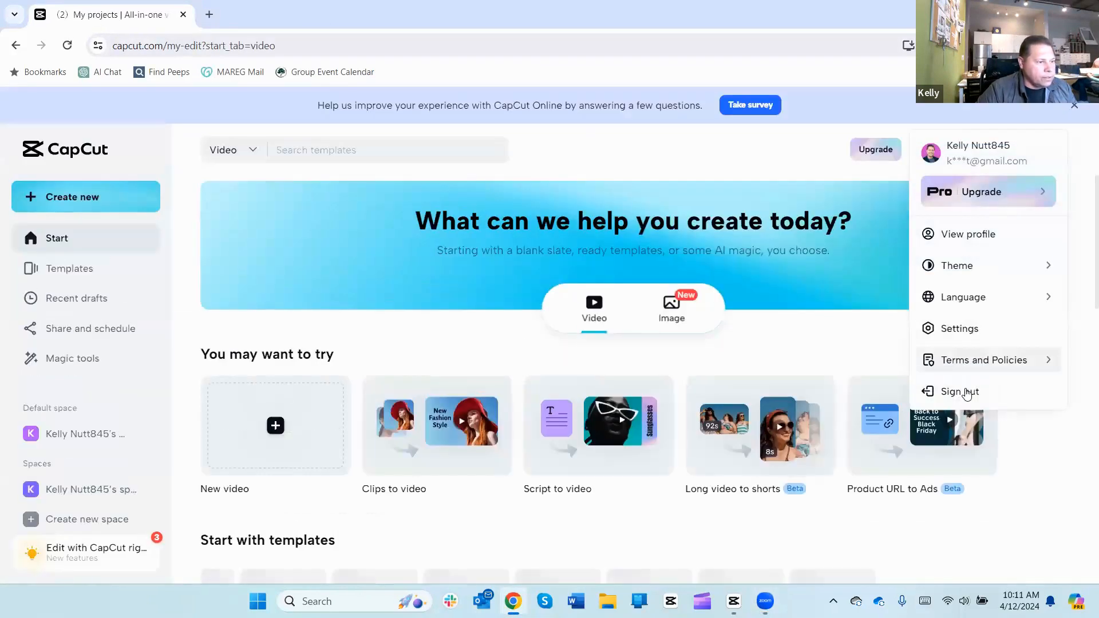
pyautogui.click(965, 393)
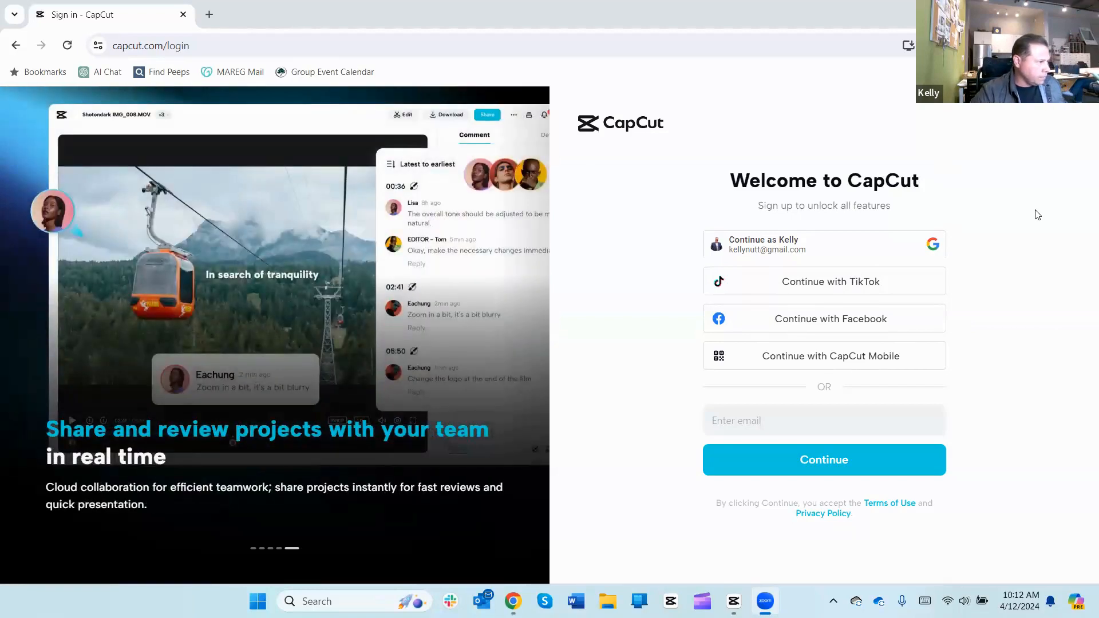
pyautogui.click(234, 45)
pyautogui.click(234, 45)
pyautogui.press('BackSpace')
pyautogui.press('BackSpace')
pyautogui.press('BackSpace')
pyautogui.press('BackSpace')
pyautogui.press('BackSpace')
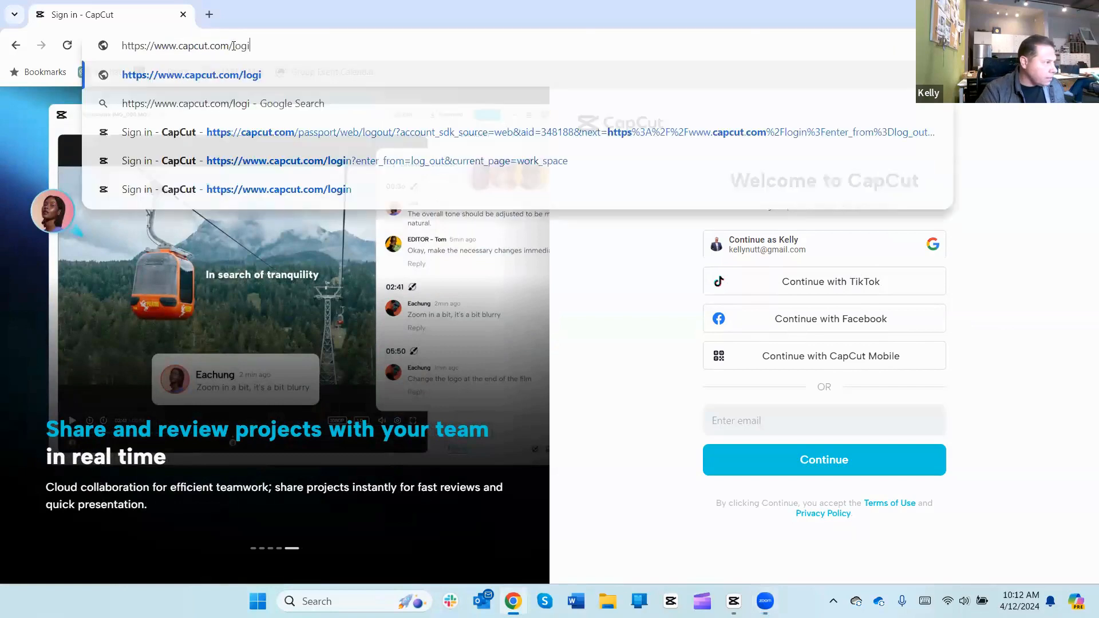
pyautogui.press('Return')
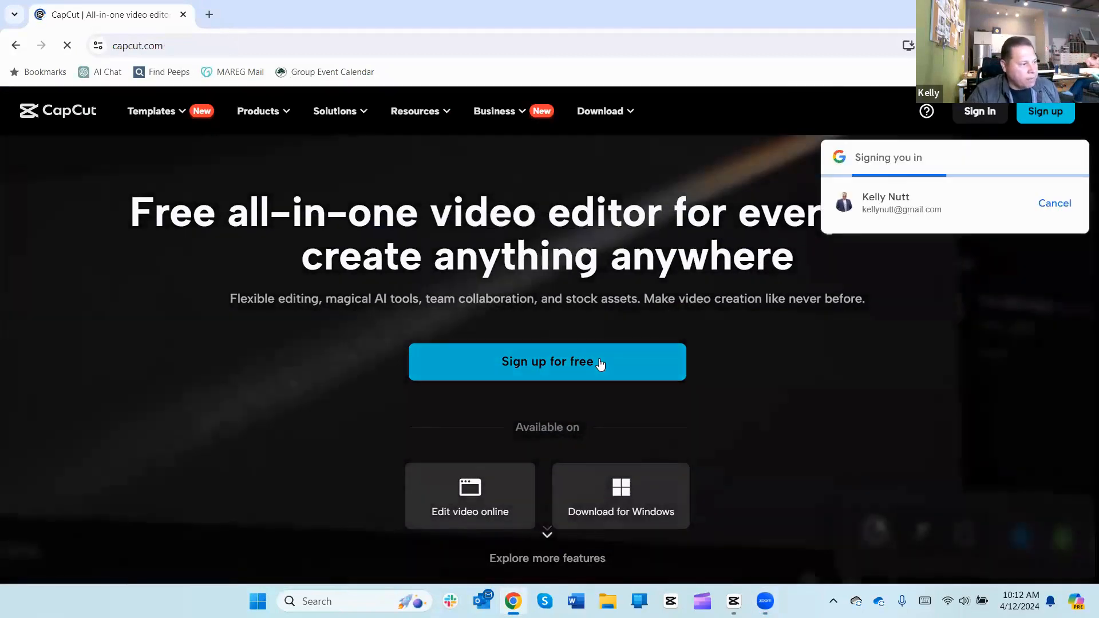
# Step: Cancel the automatic Google sign-in, dismiss its prompt, and start the free sign-up
pyautogui.click(1057, 204)
pyautogui.click(1073, 158)
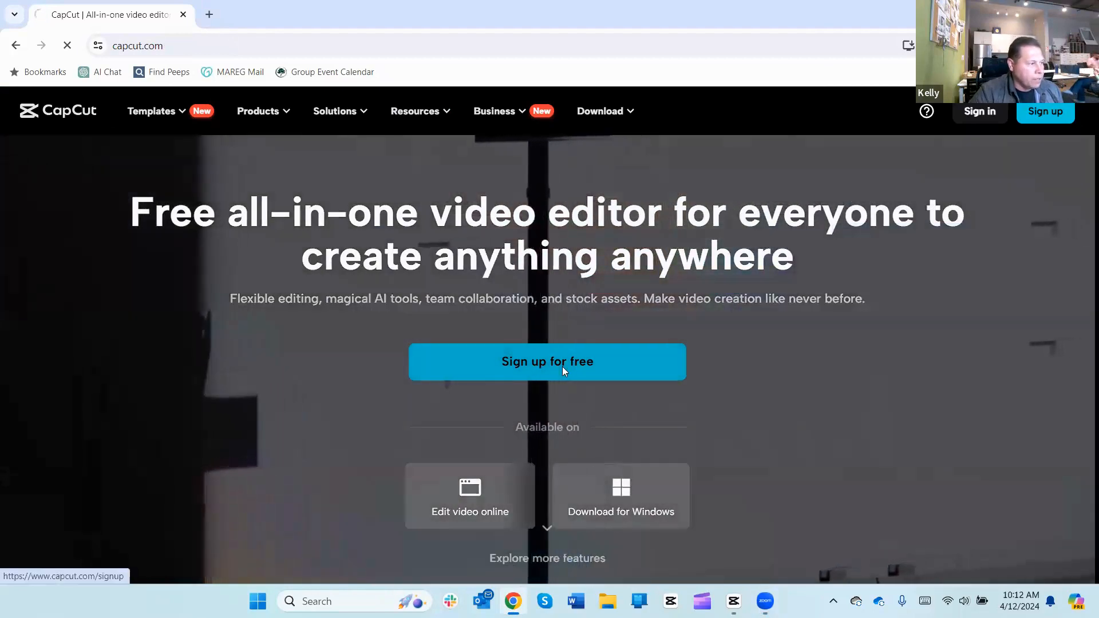
pyautogui.click(564, 371)
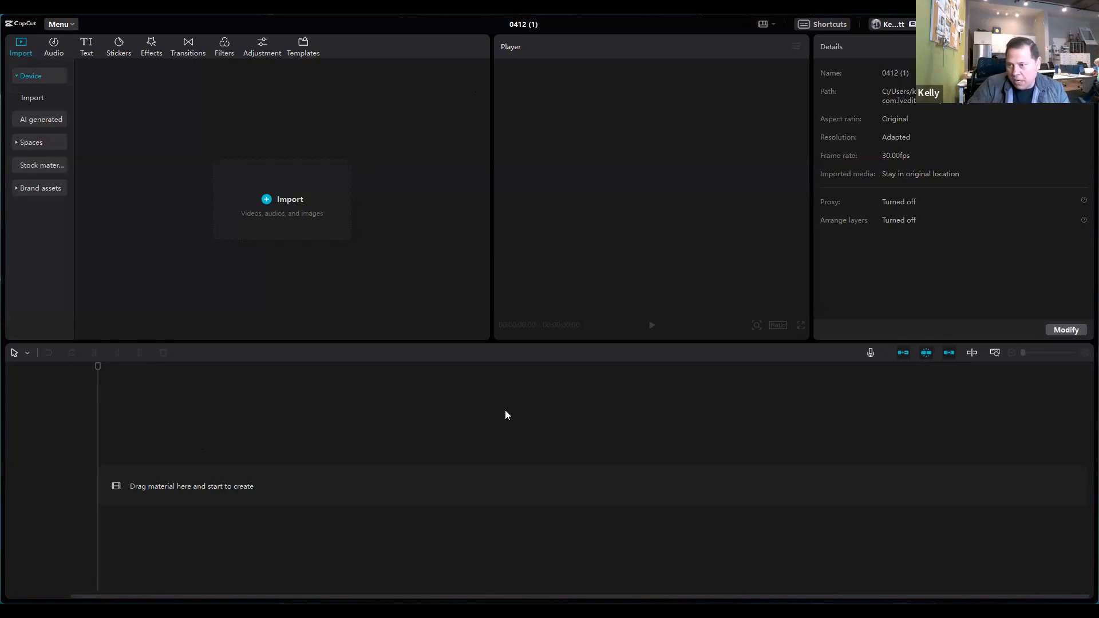
# Step: Import the 14 clips from IMG_4920 to IMG_4939 in the CapCut tutorial folder, leaving out the RPReplay recording
pyautogui.click(268, 200)
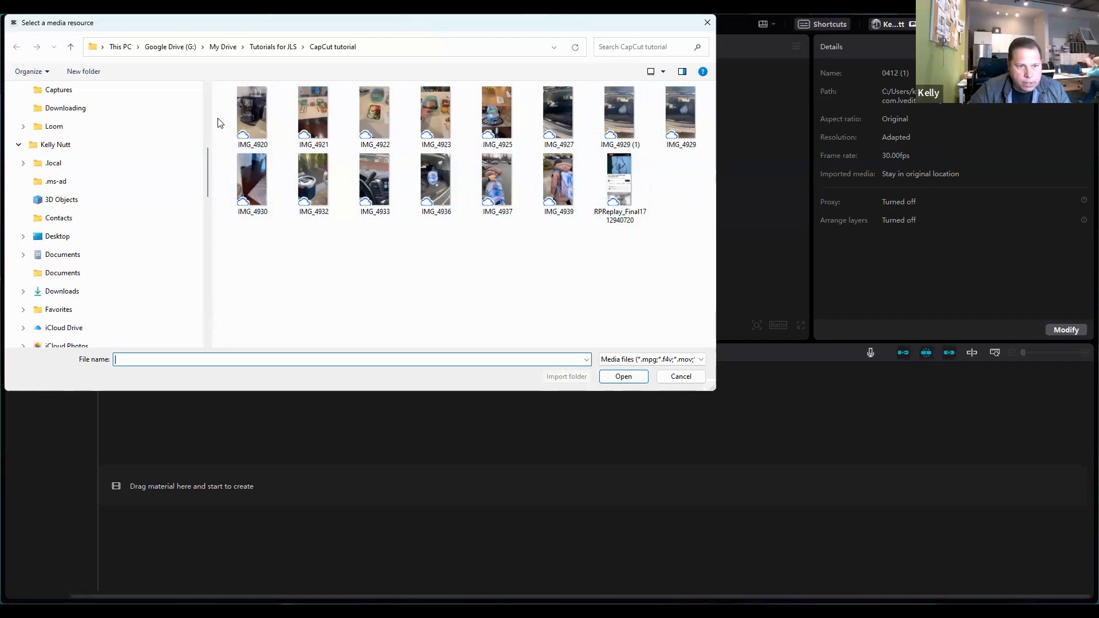
pyautogui.moveTo(217, 119); pyautogui.dragTo(695, 104)
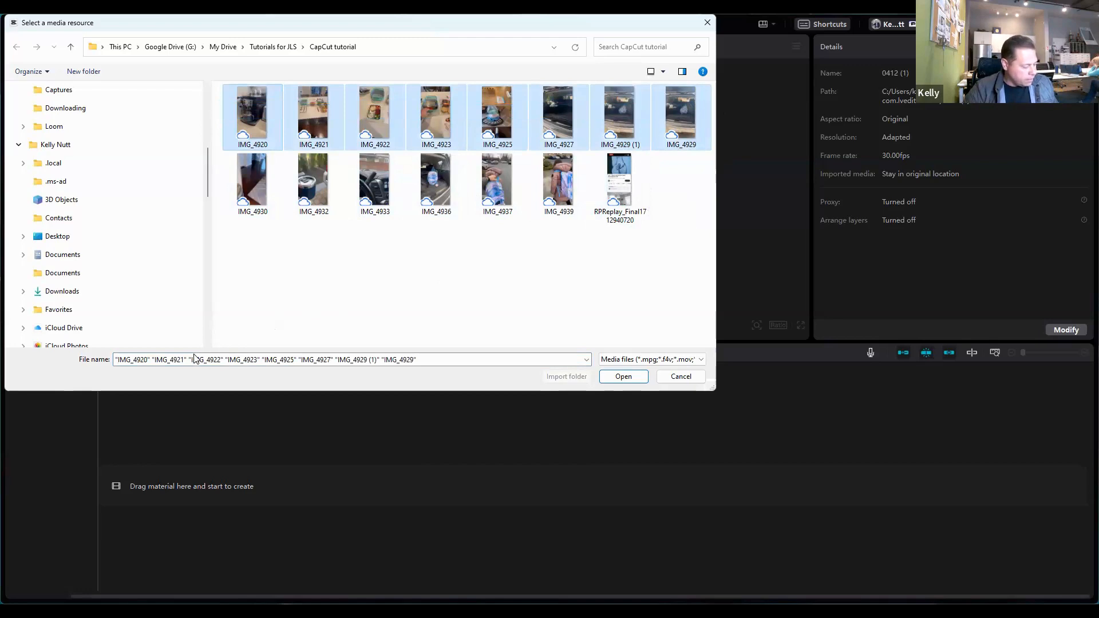
pyautogui.keyDown('ctrl'); pyautogui.click(275, 189); pyautogui.keyUp('ctrl')
pyautogui.keyDown('ctrl'); pyautogui.click(314, 186); pyautogui.keyUp('ctrl')
pyautogui.keyDown('ctrl'); pyautogui.click(366, 183); pyautogui.keyUp('ctrl')
pyautogui.keyDown('ctrl'); pyautogui.click(453, 181); pyautogui.keyUp('ctrl')
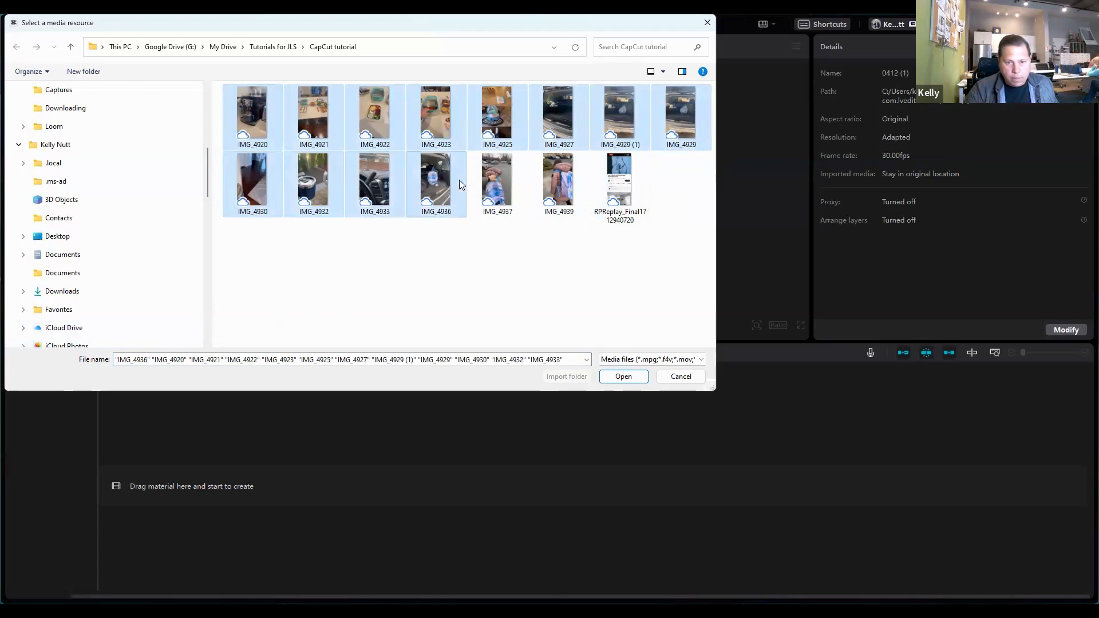
pyautogui.keyDown('ctrl'); pyautogui.click(504, 178); pyautogui.keyUp('ctrl')
pyautogui.keyDown('ctrl'); pyautogui.click(558, 177); pyautogui.keyUp('ctrl')
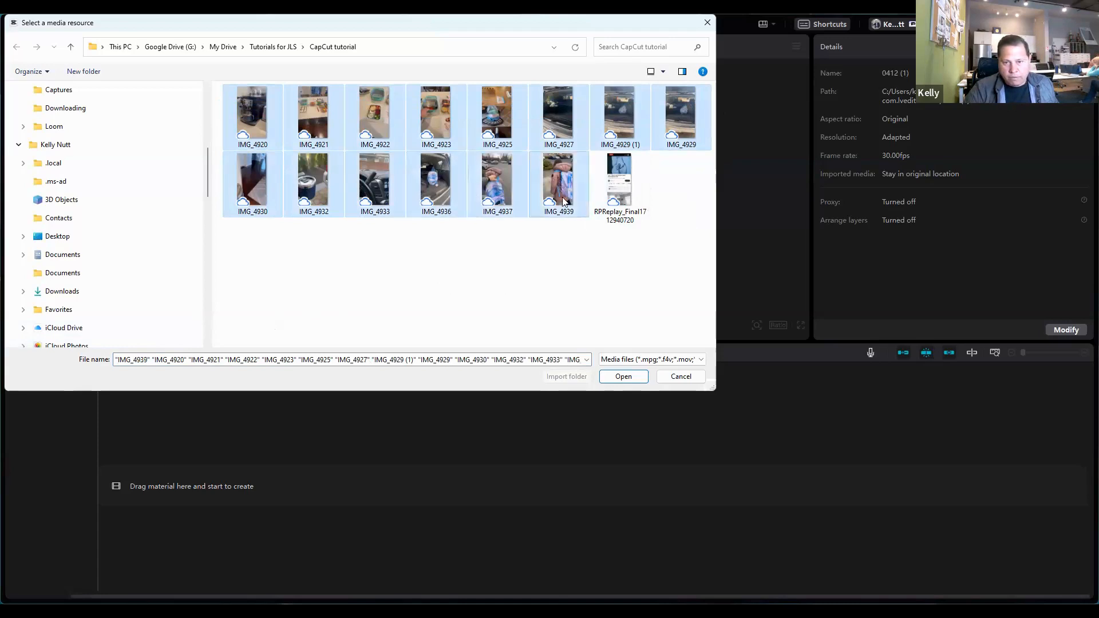
pyautogui.click(623, 377)
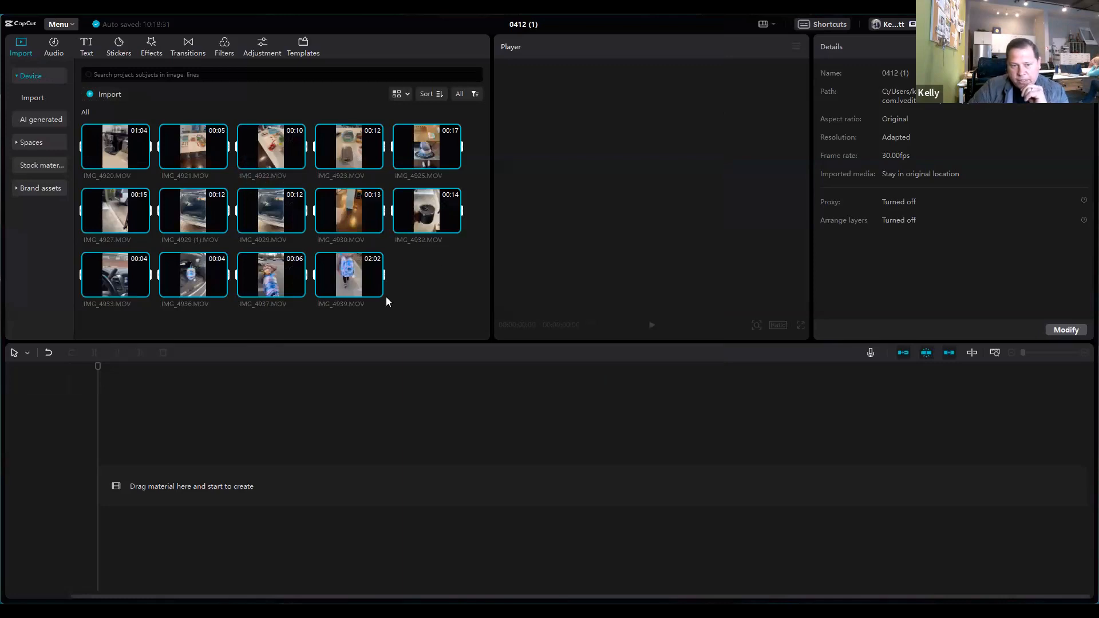
# Step: Try adding all the imported clips to the timeline at once, and undo the addition
pyautogui.moveTo(375, 293)
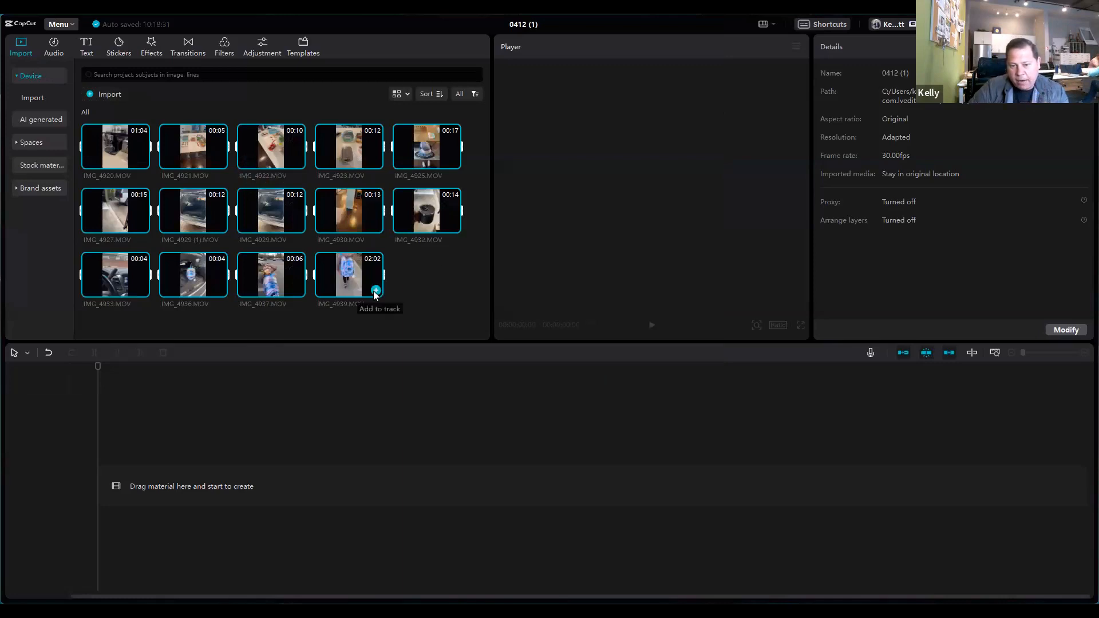
pyautogui.click(375, 292)
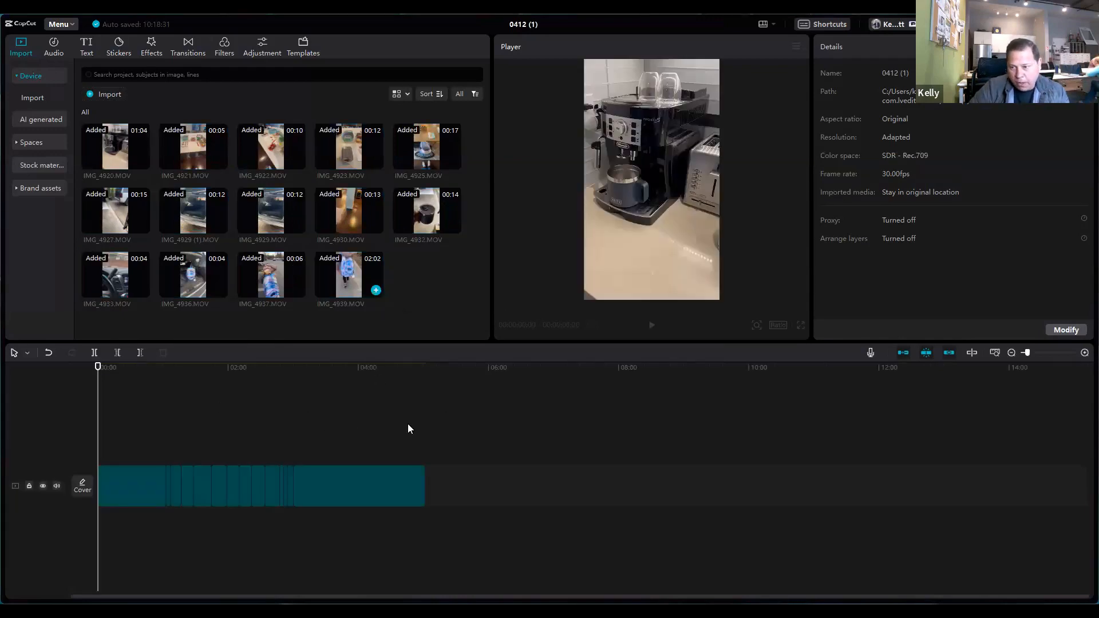
pyautogui.hotkey('ctrl', 'a')
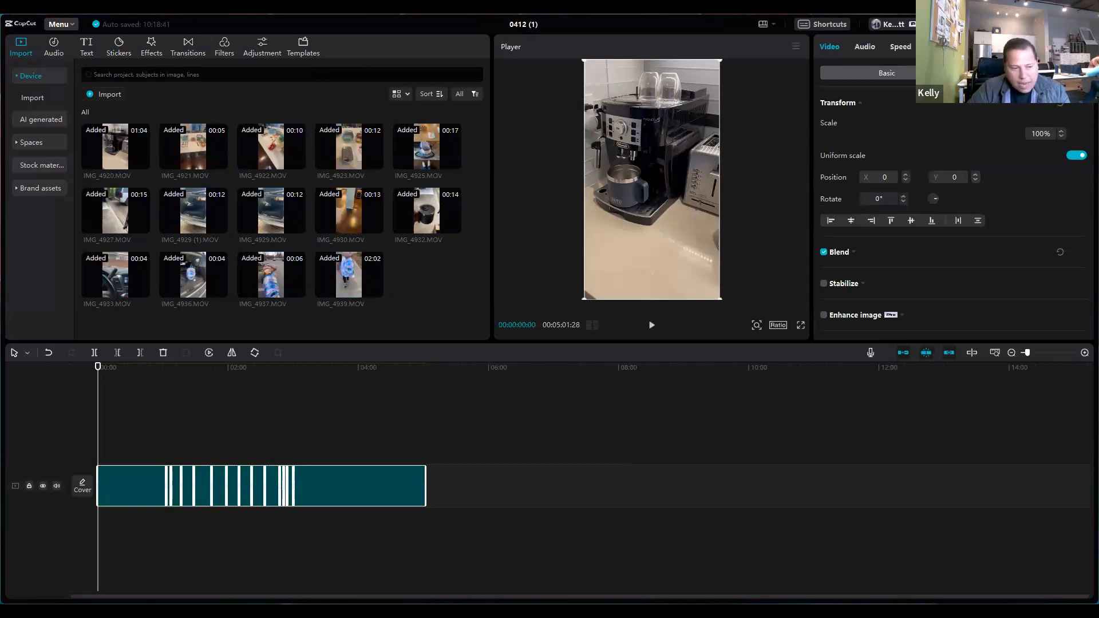
pyautogui.click(50, 351)
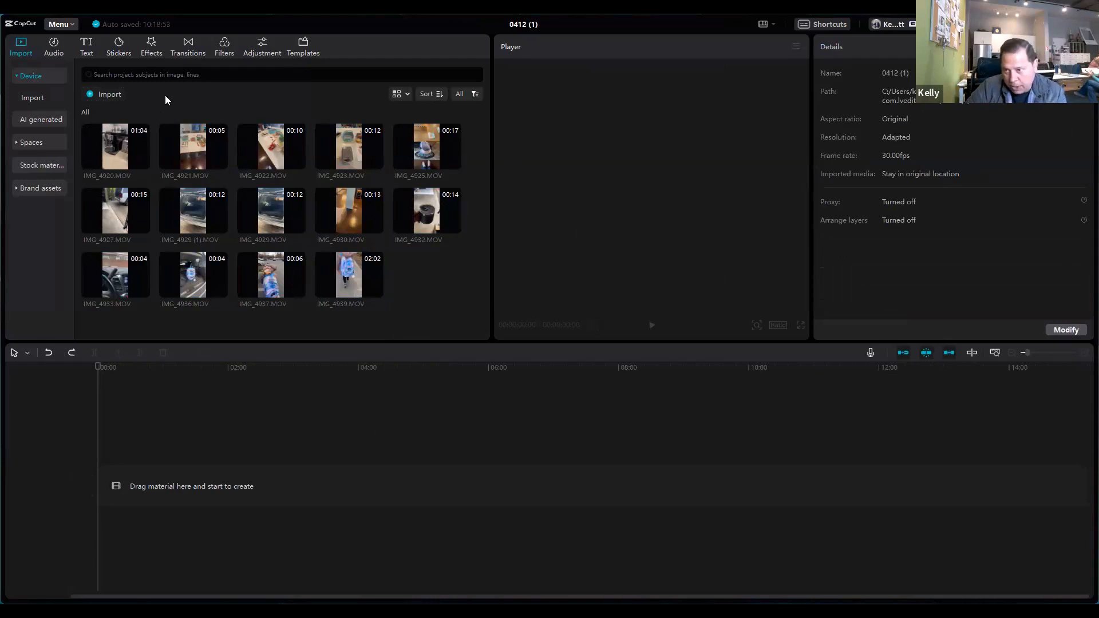
# Step: Add IMG_4920.MOV to the timeline and set the project's aspect ratio to 9:16
pyautogui.click(140, 164)
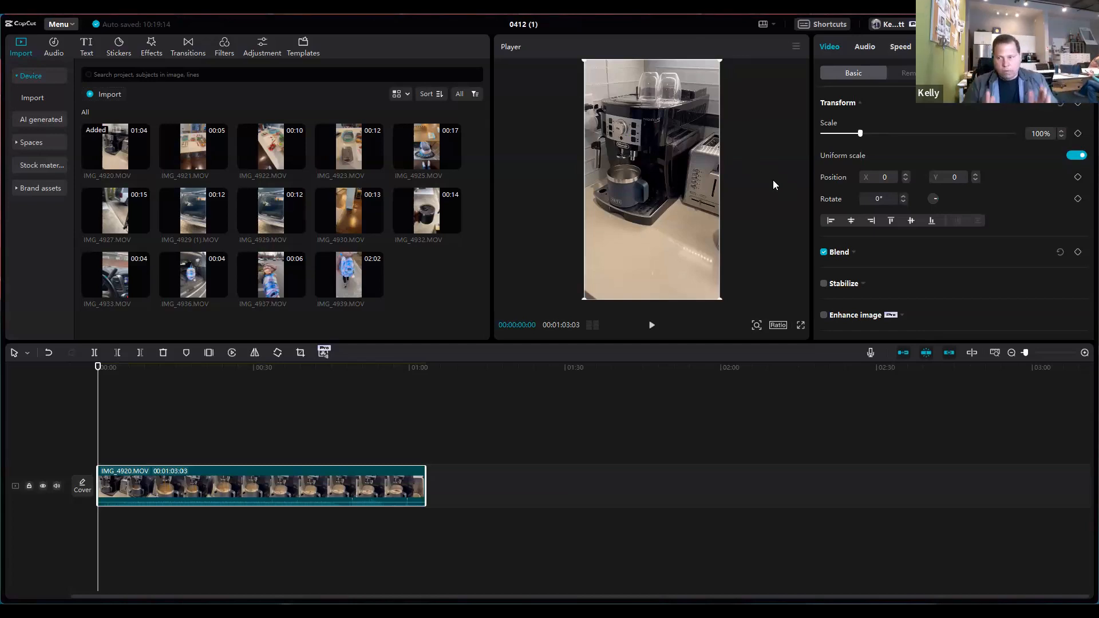
pyautogui.click(777, 326)
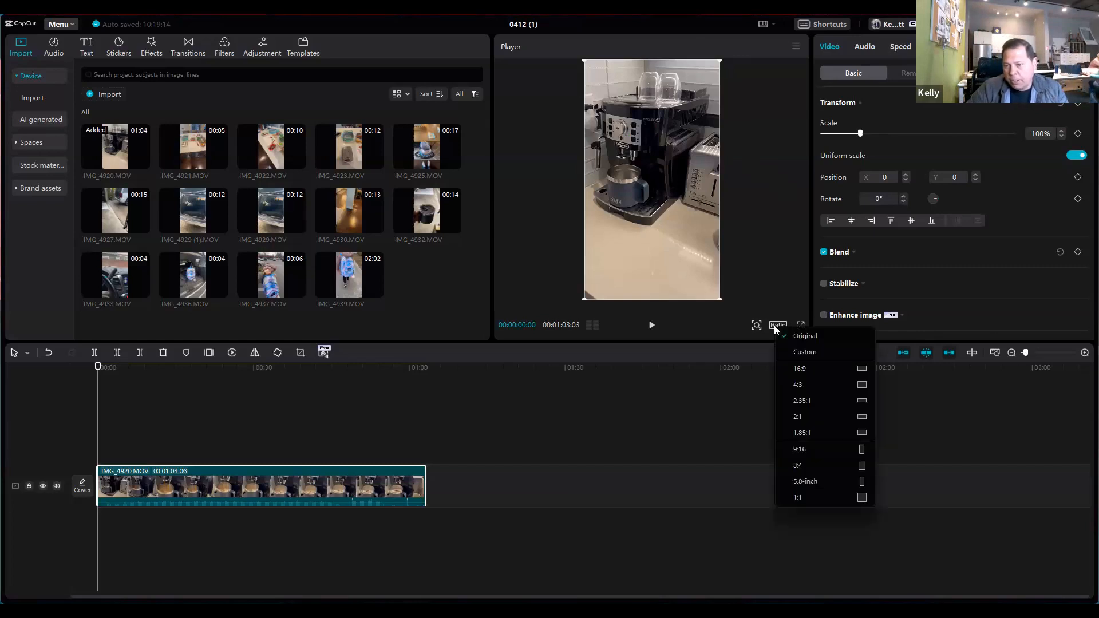
pyautogui.click(819, 451)
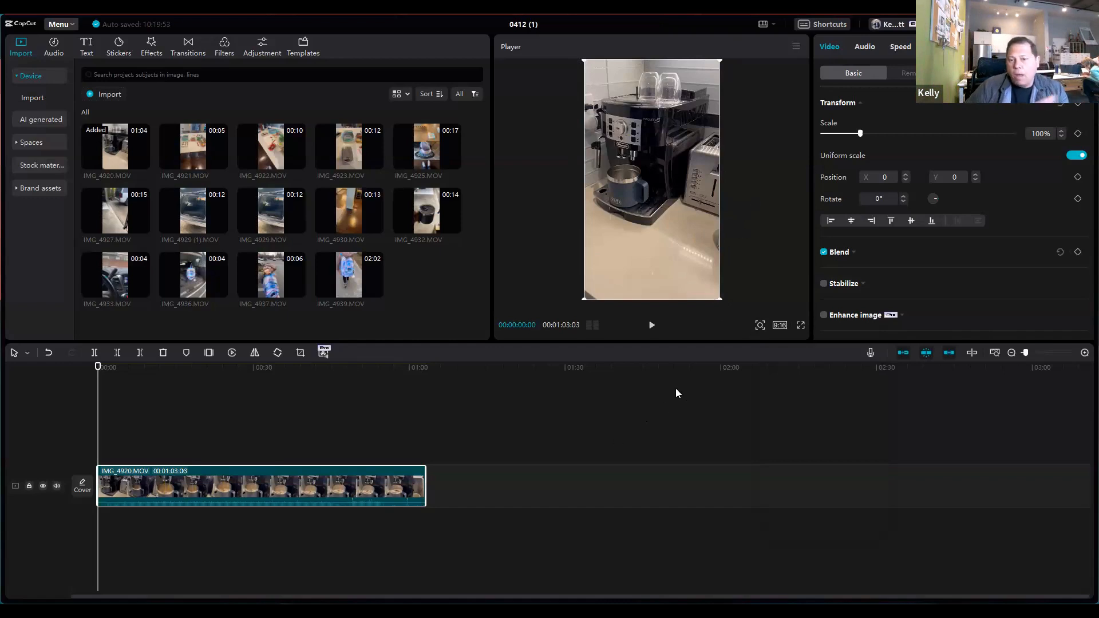
# Step: Preview the opening seconds of the coffee machine clip and mute the video track
pyautogui.click(652, 326)
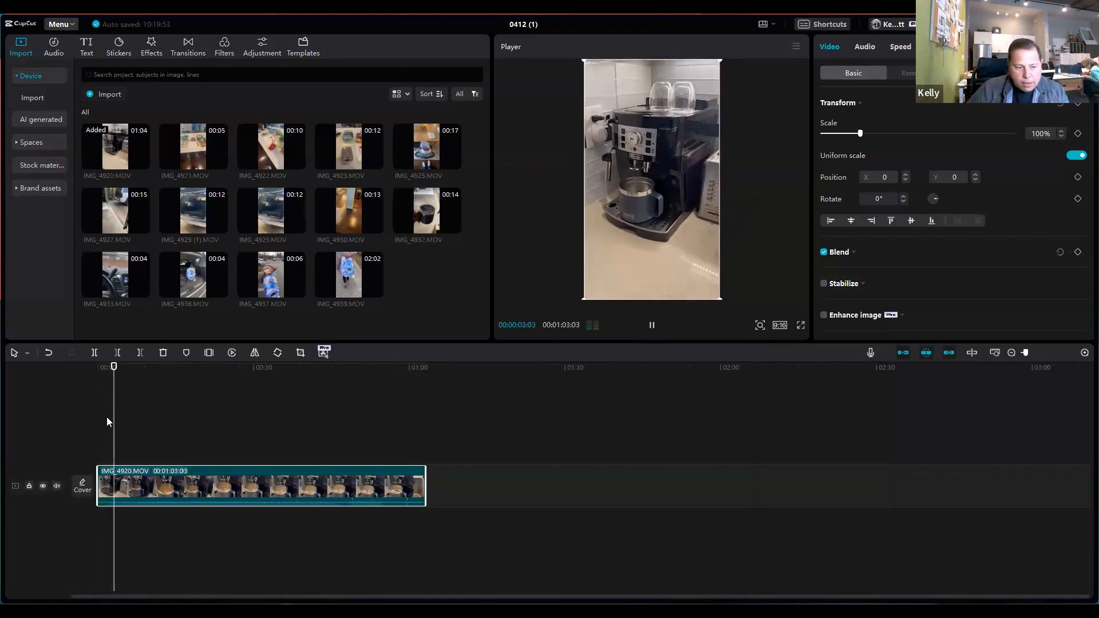
pyautogui.click(653, 327)
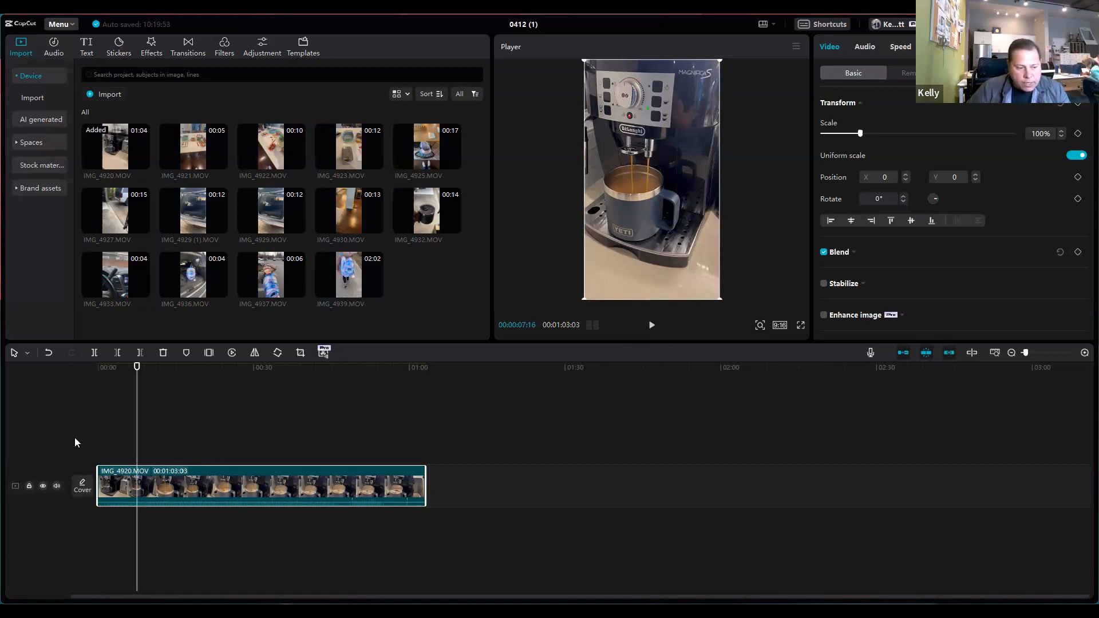
pyautogui.click(57, 487)
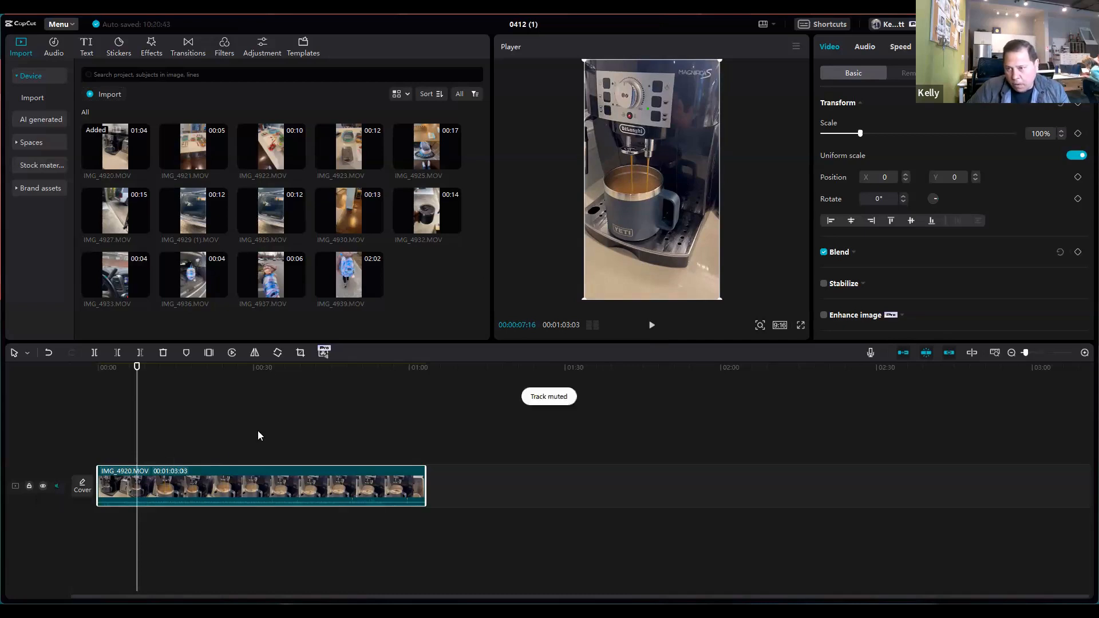
# Step: Place the playhead at the end of IMG_4920.MOV and add IMG_4921.MOV there
pyautogui.moveTo(137, 423); pyautogui.dragTo(322, 431)
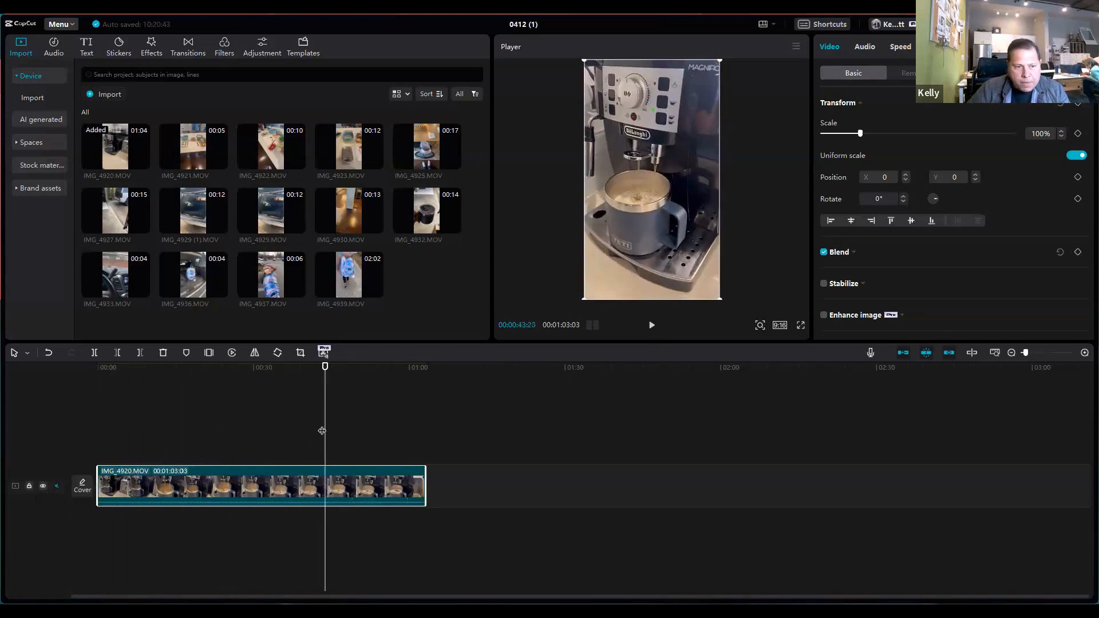
pyautogui.click(430, 389)
pyautogui.moveTo(221, 165)
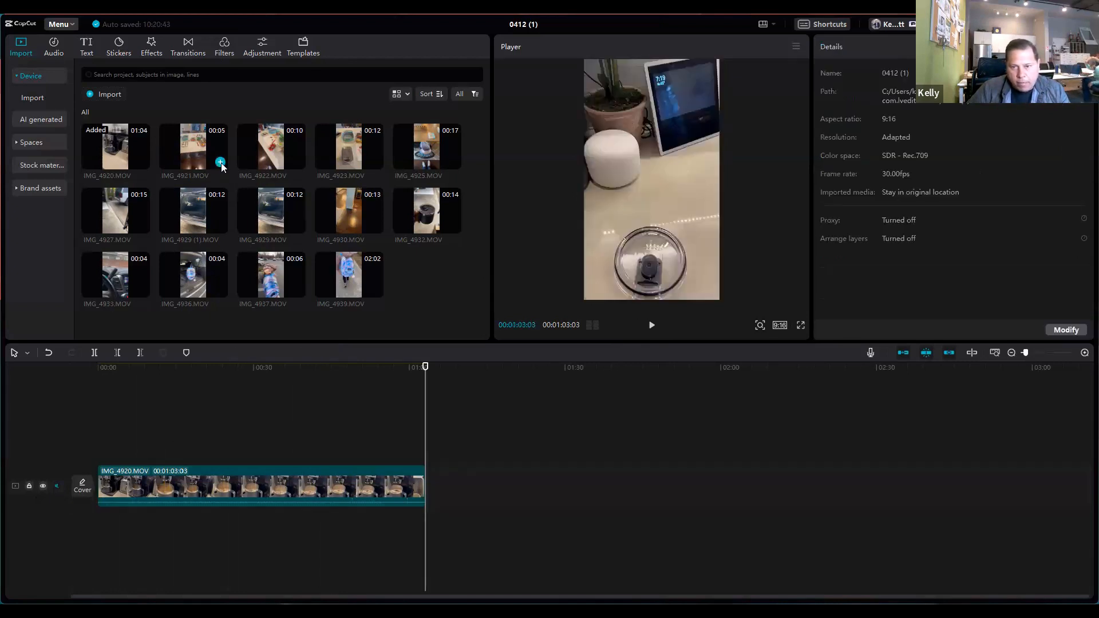
pyautogui.click(220, 163)
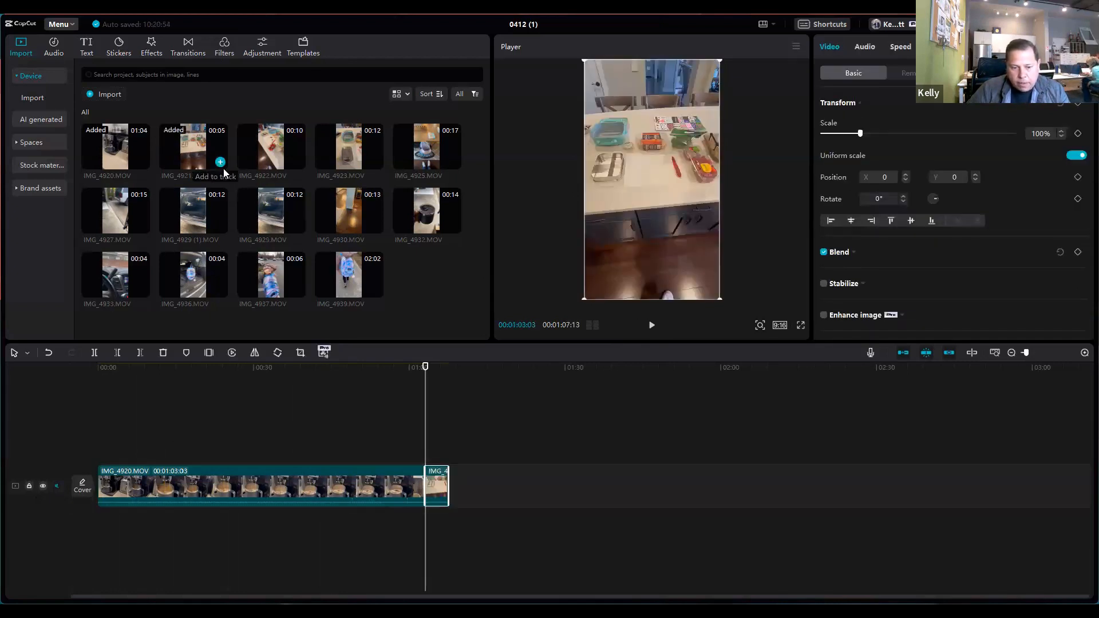
# Step: Scrub through the two clips on the timeline and append IMG_4922.MOV at their end
pyautogui.moveTo(424, 440); pyautogui.dragTo(341, 437)
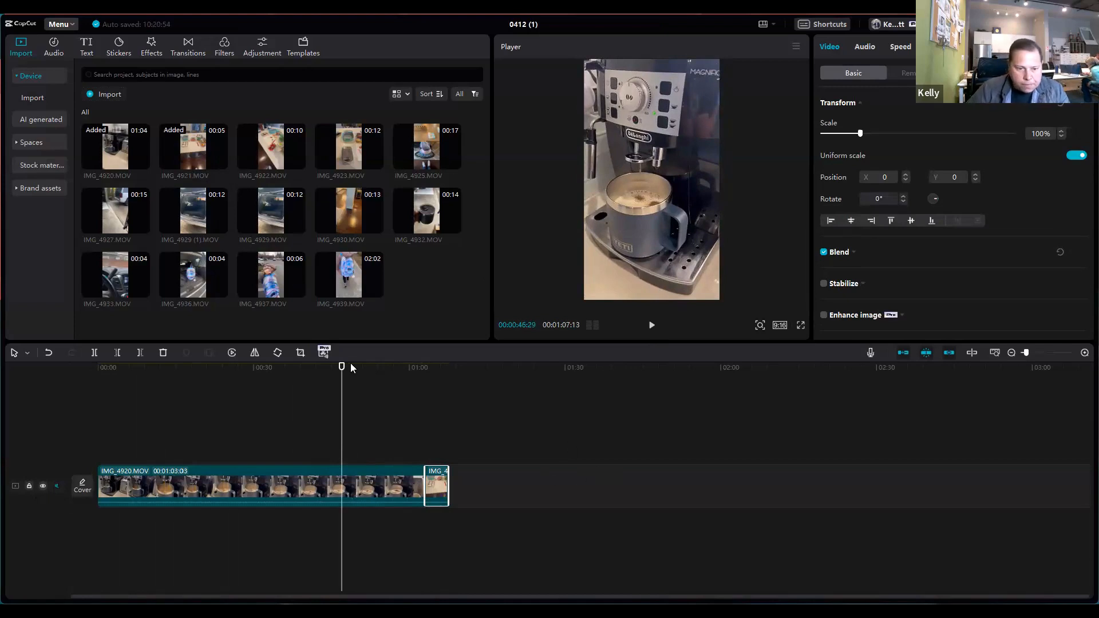
pyautogui.click(340, 401)
pyautogui.moveTo(219, 393); pyautogui.dragTo(67, 393)
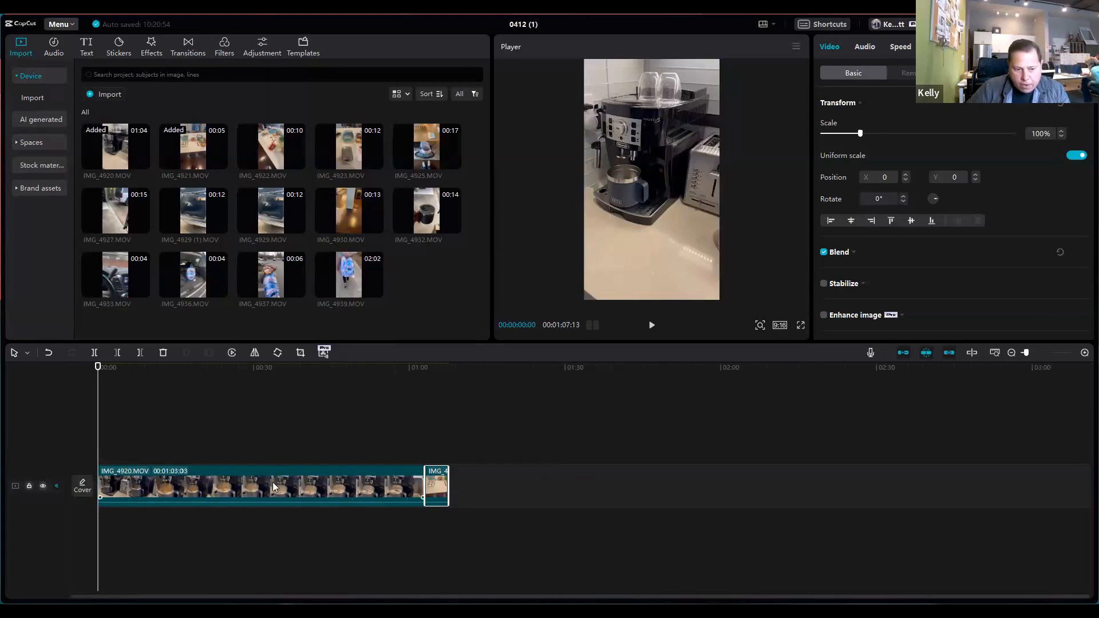
pyautogui.click(346, 439)
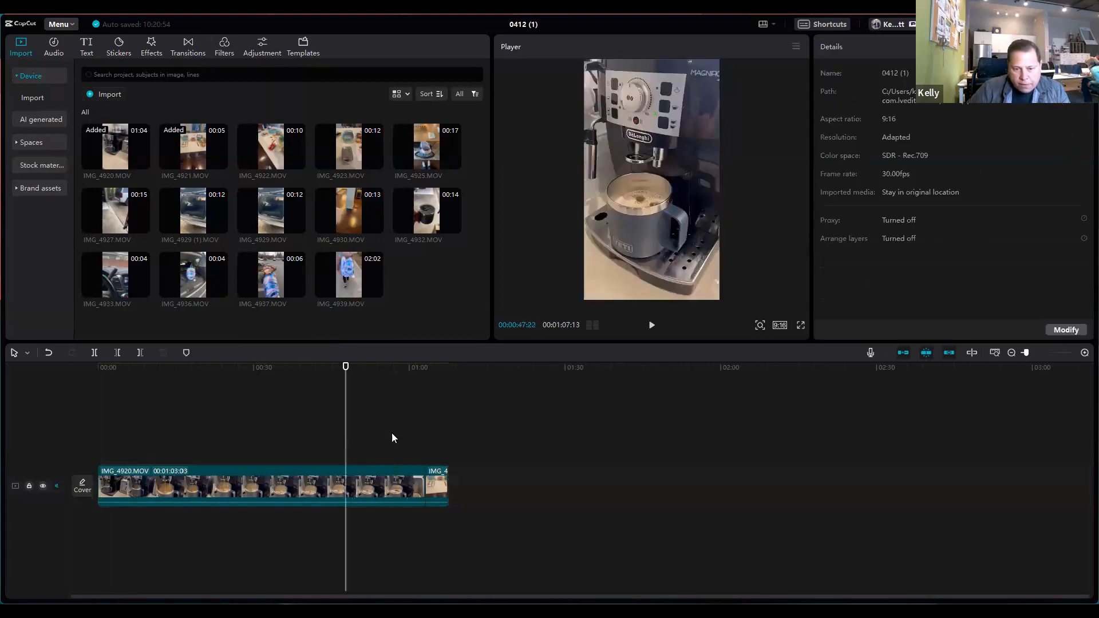
pyautogui.click(434, 415)
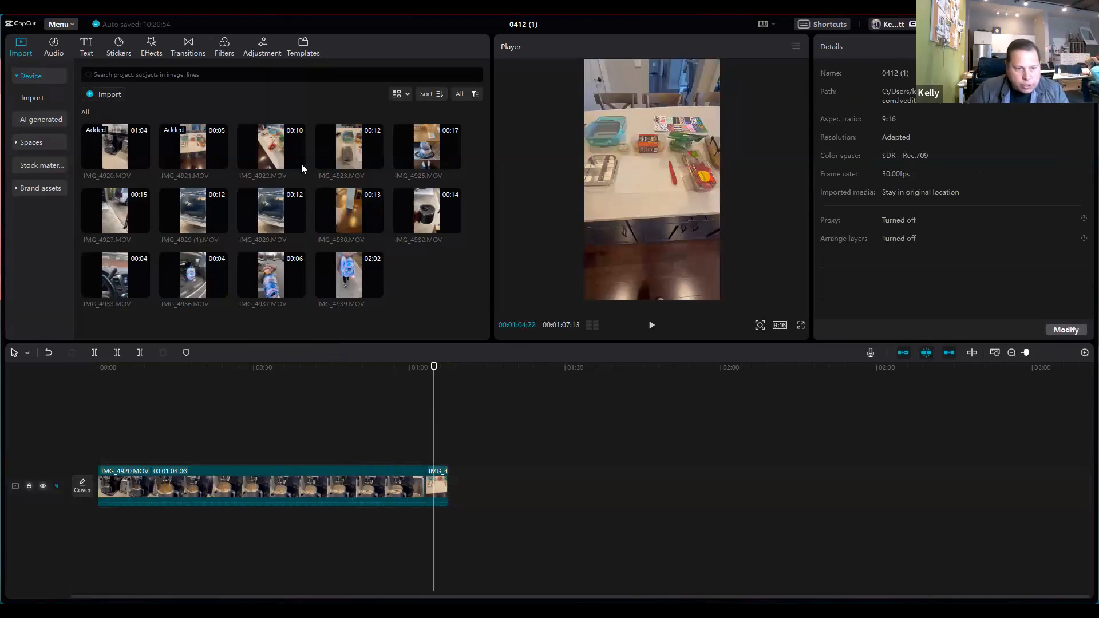
pyautogui.moveTo(434, 399); pyautogui.dragTo(453, 395)
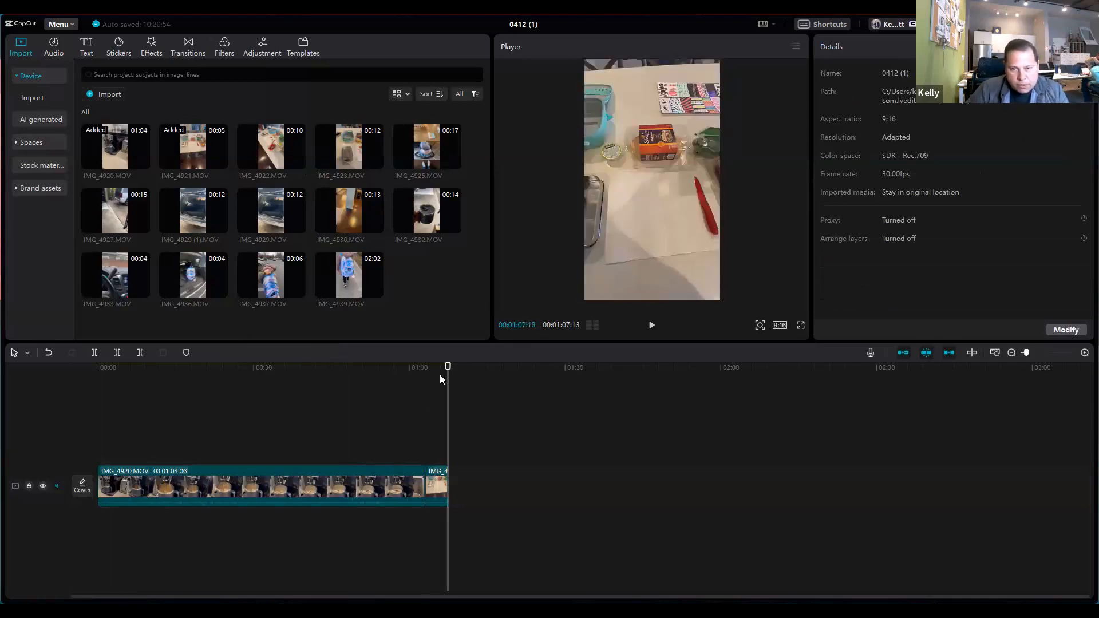
pyautogui.moveTo(298, 166)
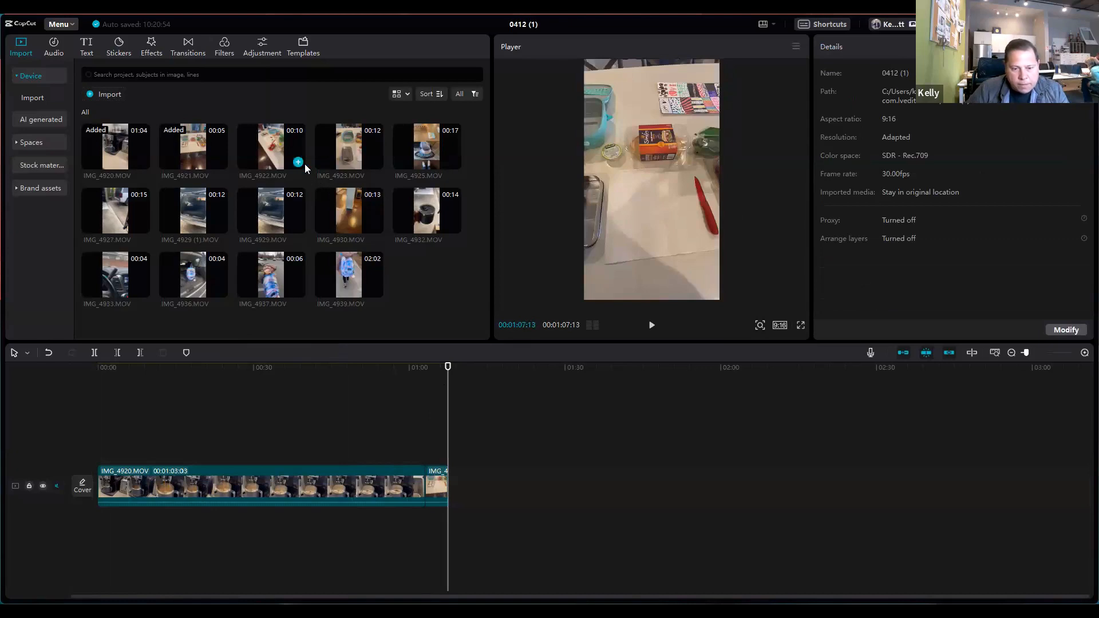
# Step: Append IMG_4923.MOV and IMG_4925.MOV to the timeline, placing the playhead at the end of the last clip before each addition
pyautogui.moveTo(447, 419); pyautogui.dragTo(501, 417)
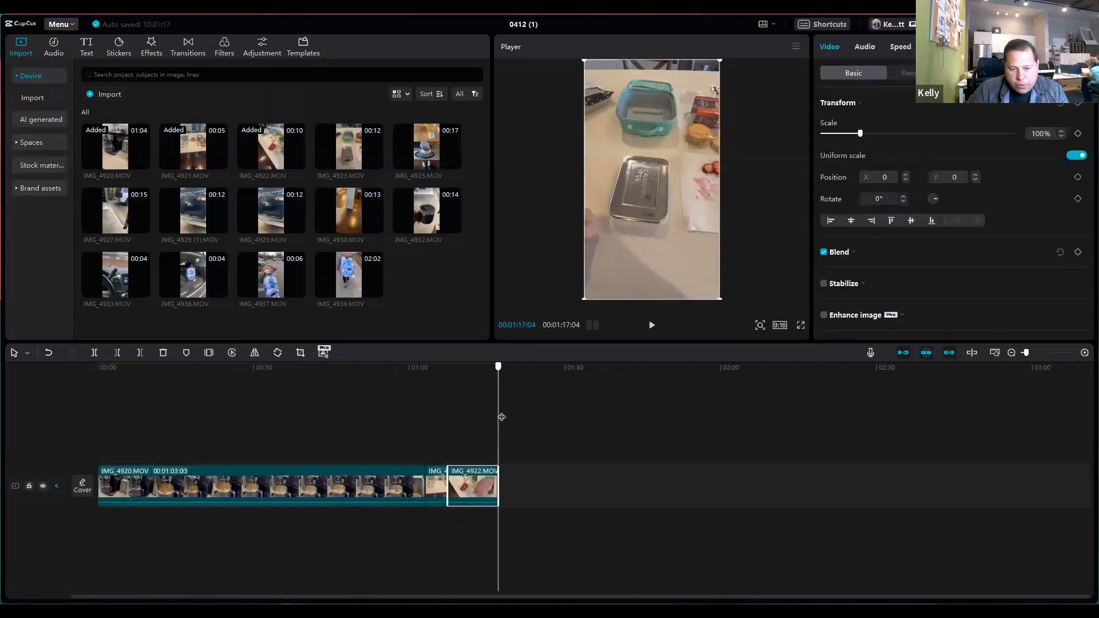
pyautogui.click(375, 162)
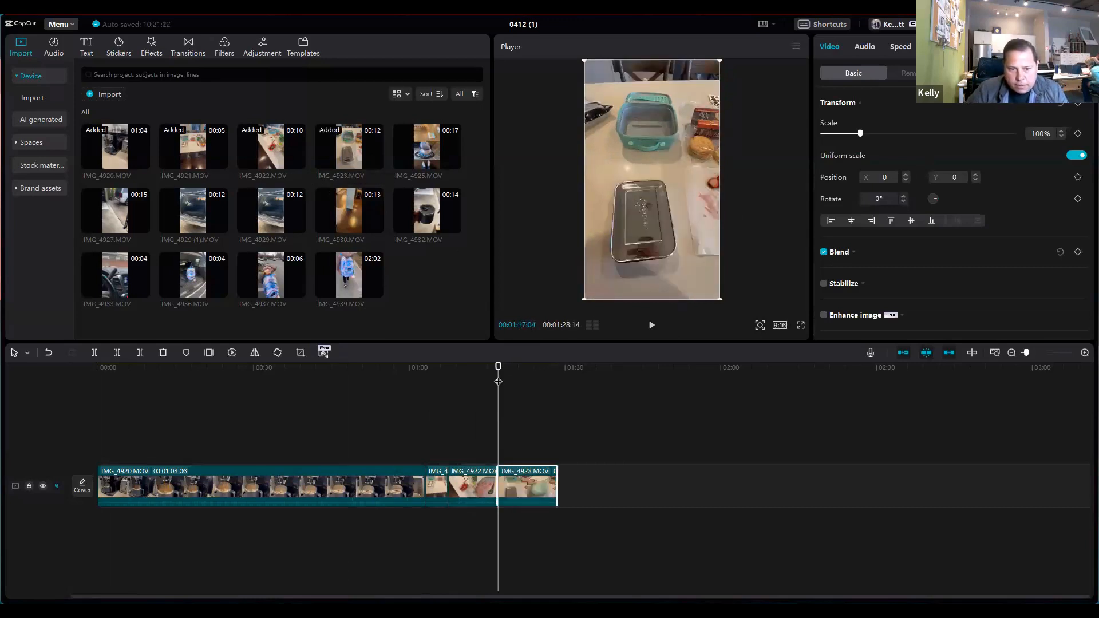
pyautogui.moveTo(530, 375); pyautogui.dragTo(567, 376)
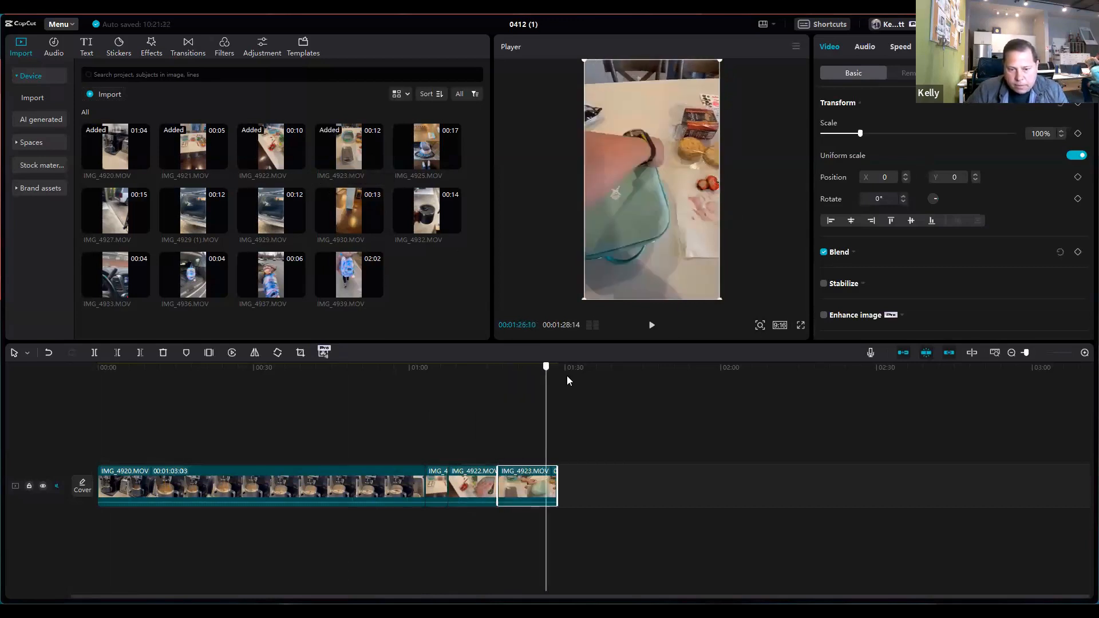
pyautogui.click(453, 162)
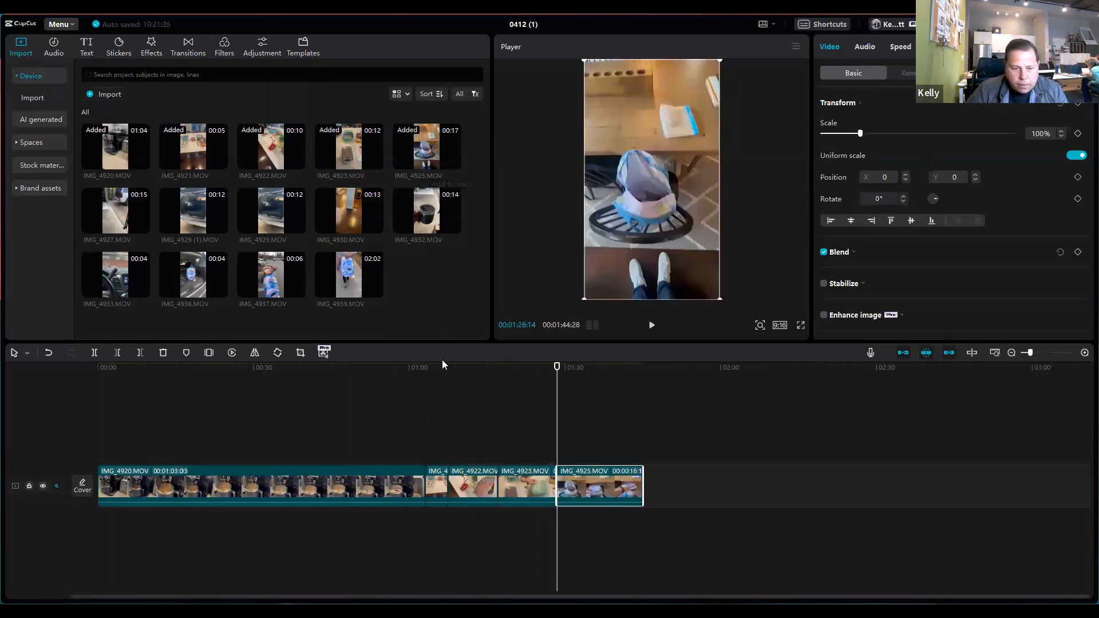
# Step: Select the IMG_4920.MOV coffee machine clip on the timeline and set its speed duration to 4.5 s
pyautogui.click(222, 433)
pyautogui.click(256, 484)
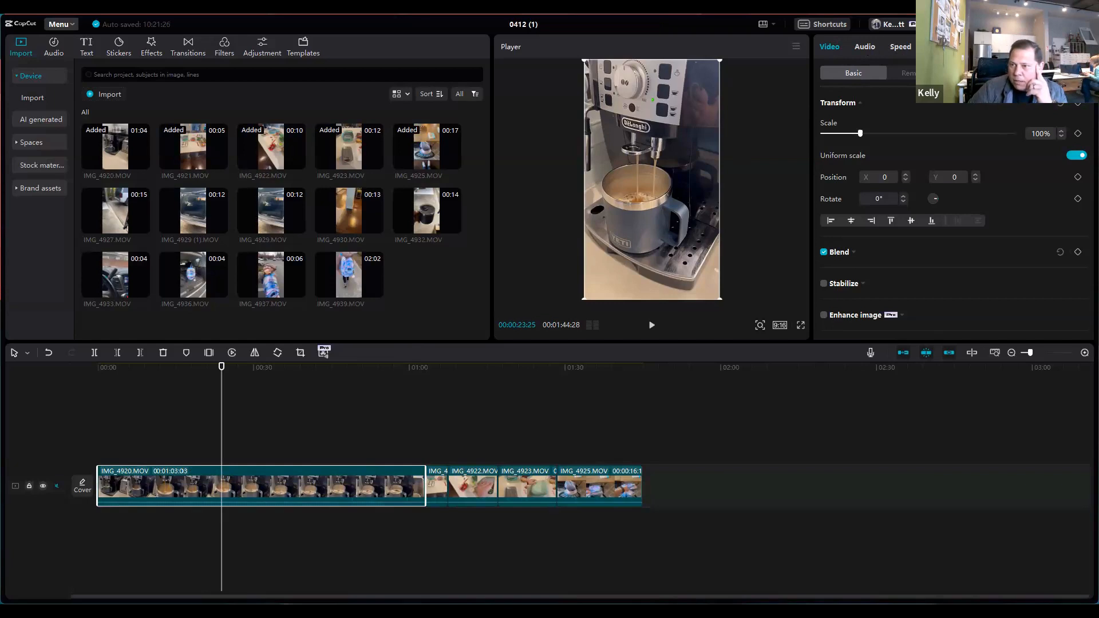
pyautogui.click(899, 48)
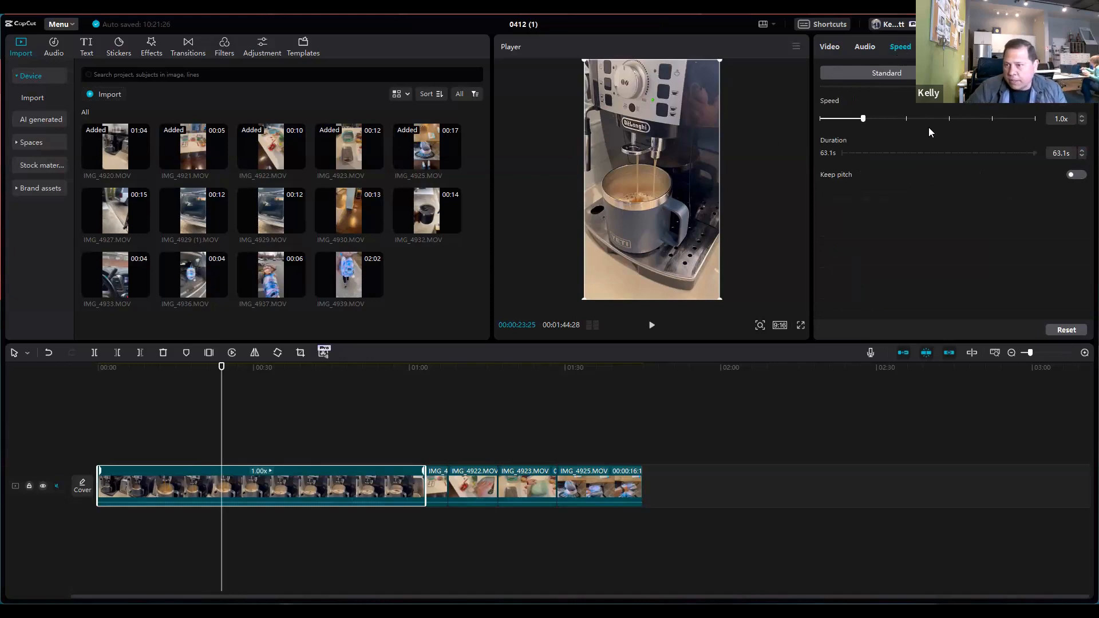
pyautogui.moveTo(1066, 151); pyautogui.dragTo(1039, 152)
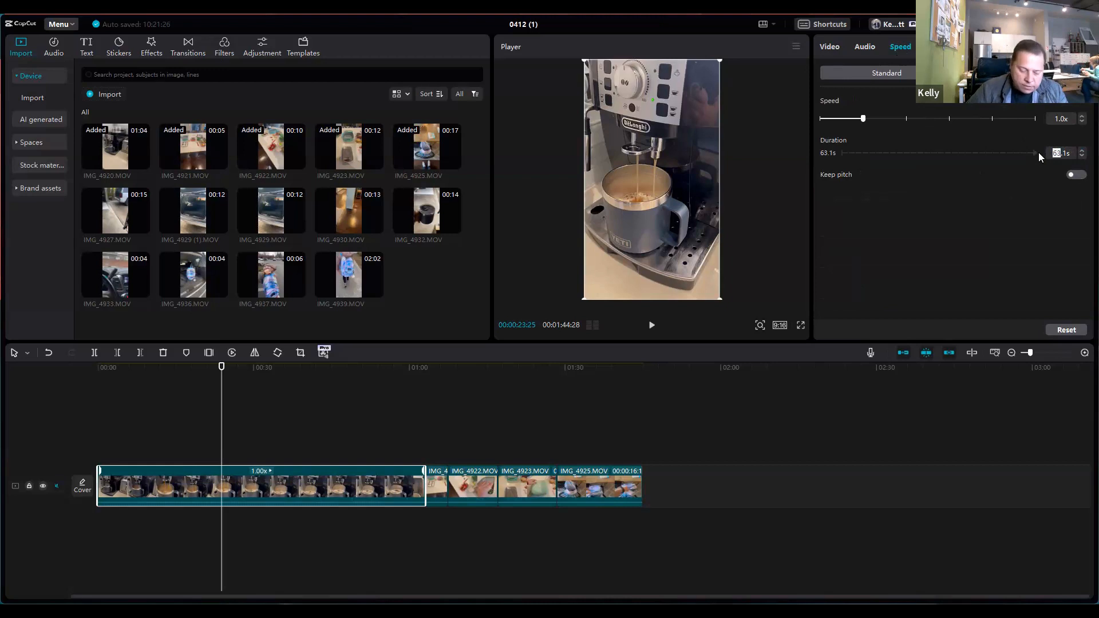
pyautogui.write('4')
pyautogui.press('BackSpace')
pyautogui.write('5s')
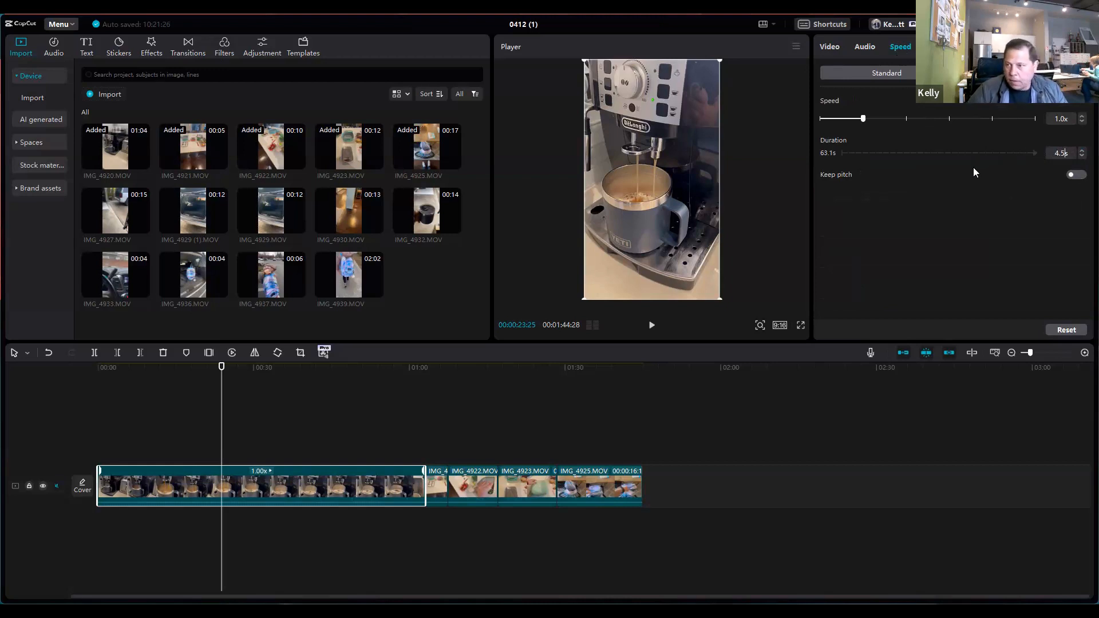
pyautogui.press('Return')
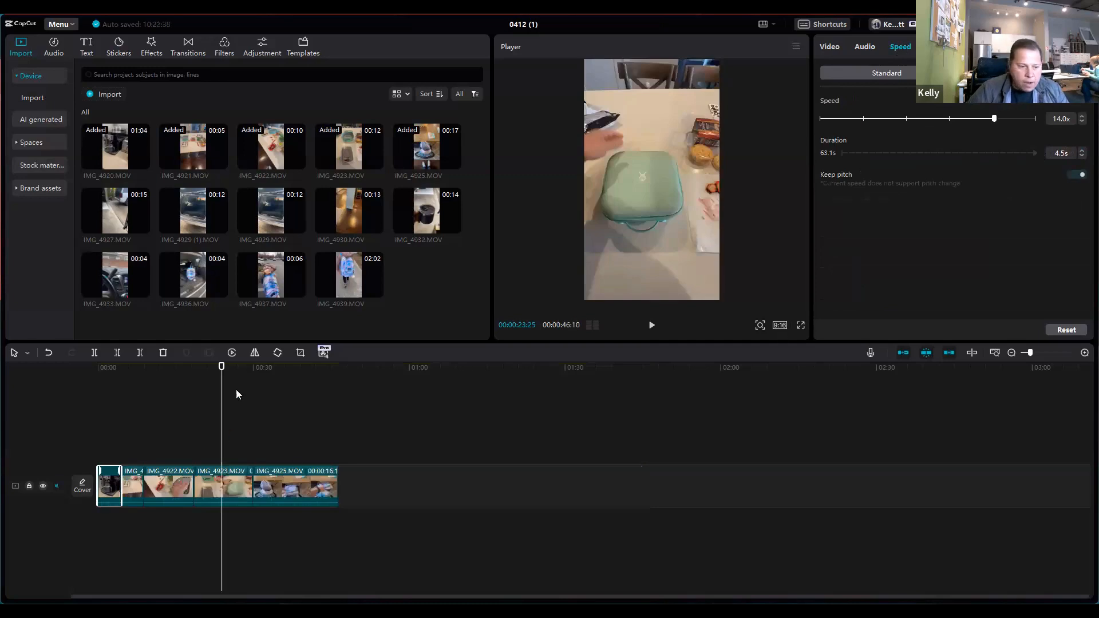
# Step: Preview the sped-up coffee machine clip from the start and restore its speed to 1.0x
pyautogui.moveTo(120, 403); pyautogui.dragTo(86, 403)
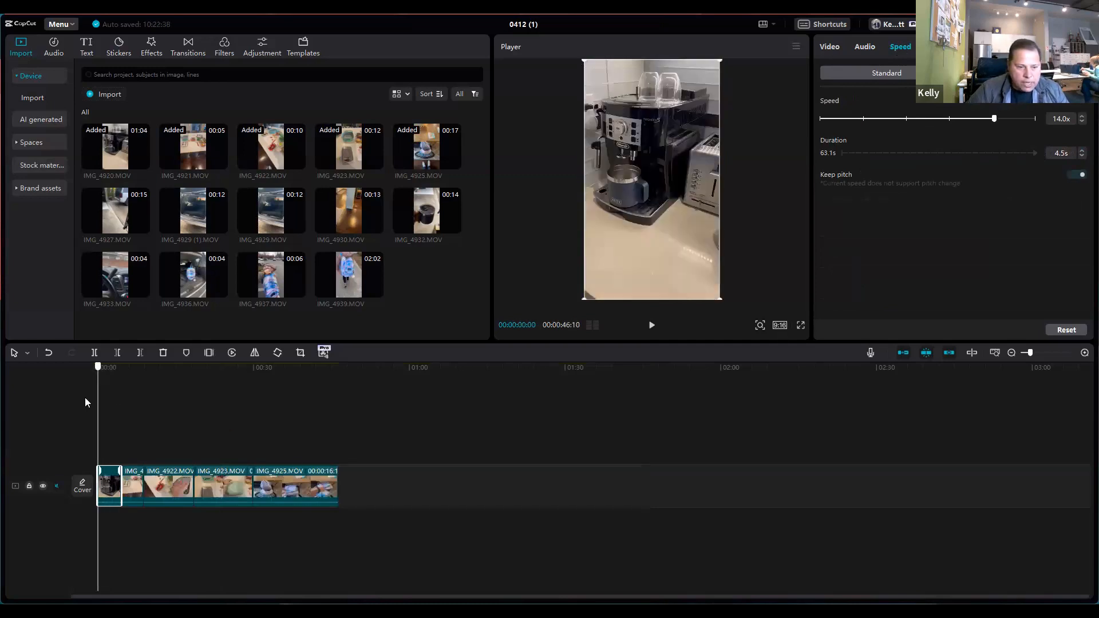
pyautogui.click(652, 326)
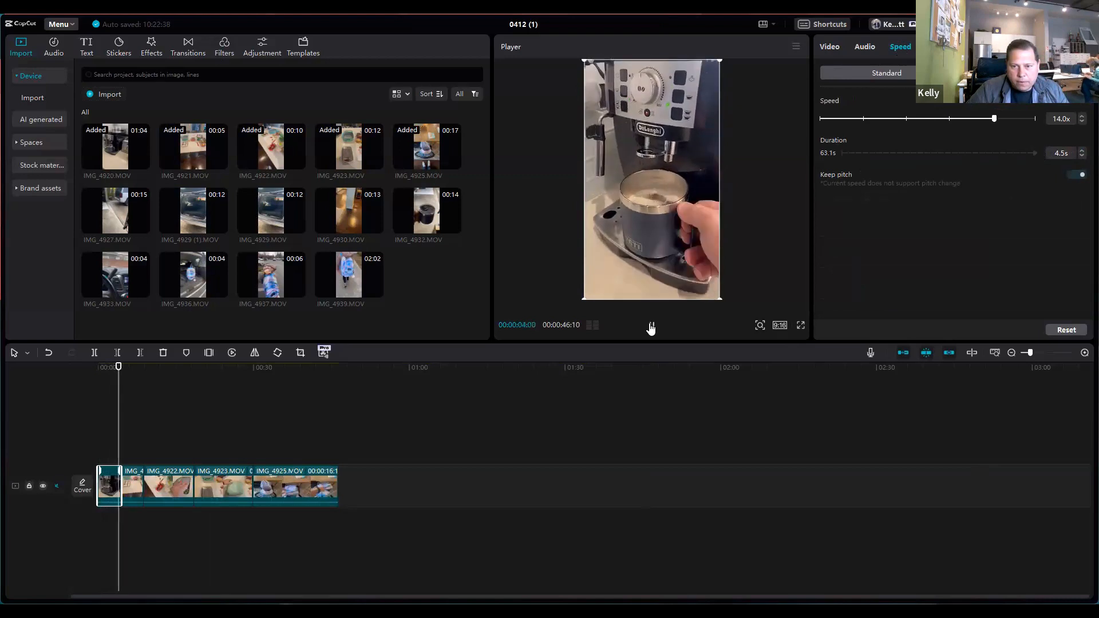
pyautogui.click(652, 327)
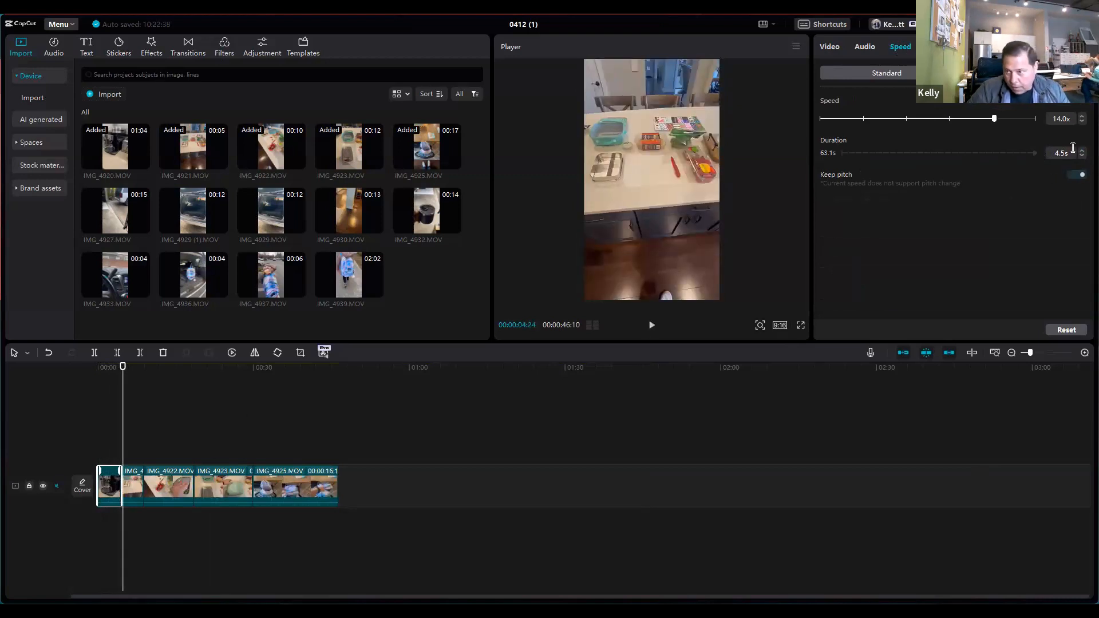
pyautogui.click(863, 118)
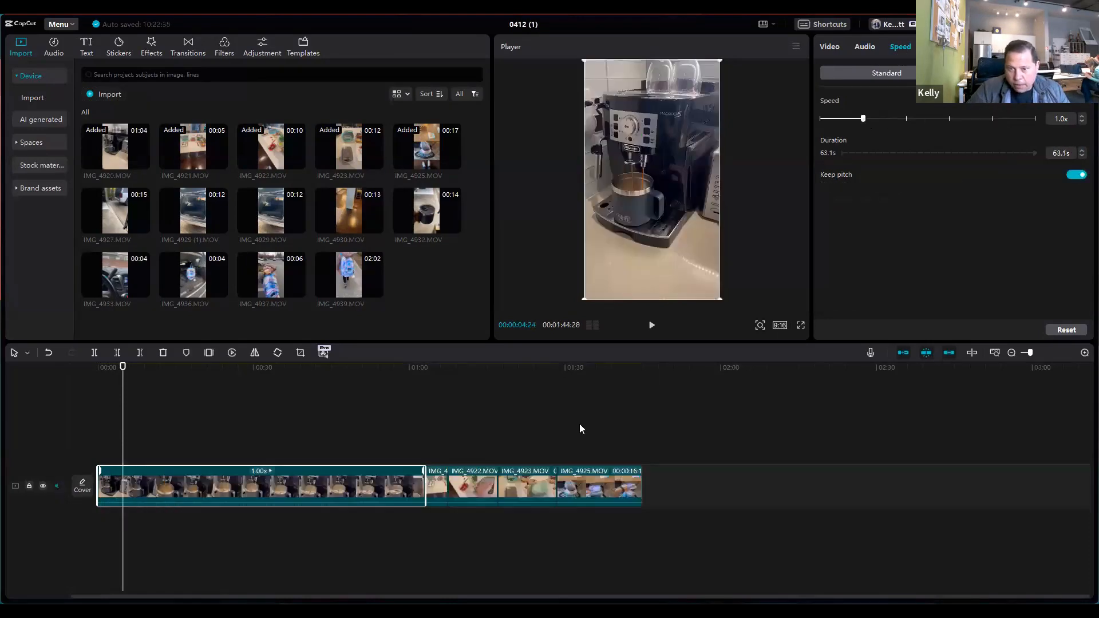
# Step: Split IMG_4920.MOV at 00:00:57:17 and delete the short piece after the cut
pyautogui.moveTo(122, 412); pyautogui.dragTo(396, 408)
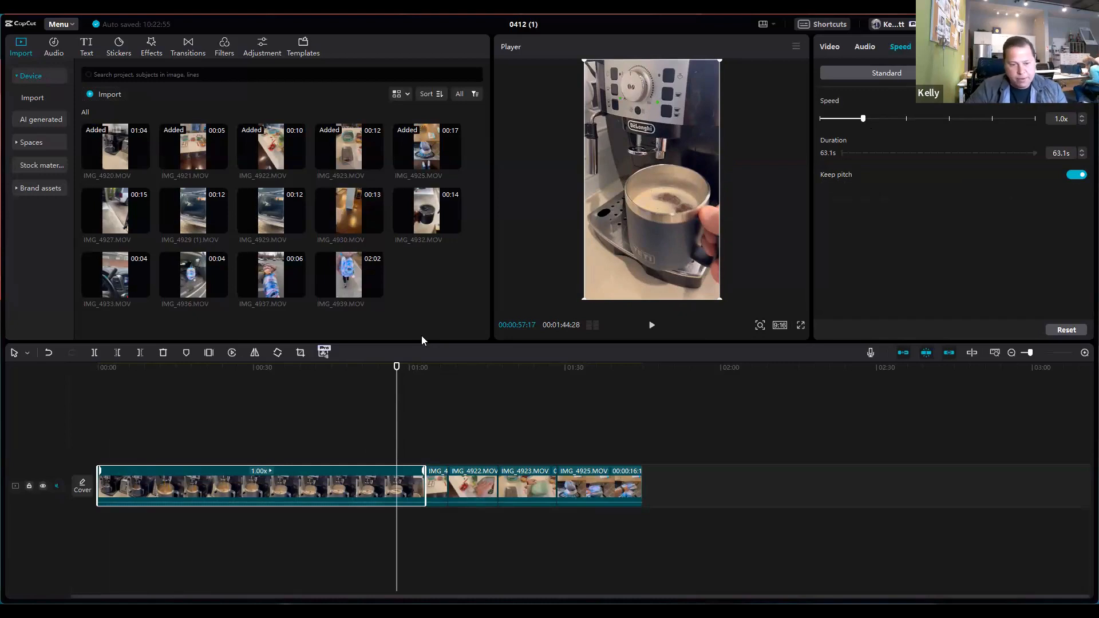
pyautogui.click(95, 352)
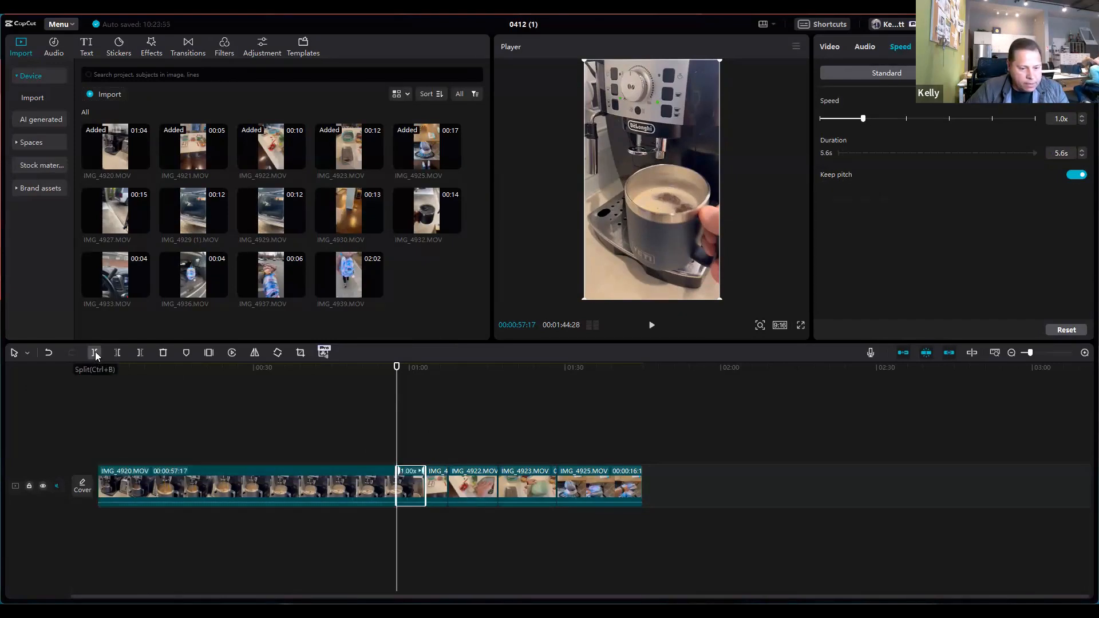
pyautogui.moveTo(397, 442)
pyautogui.mouseDown()
pyautogui.moveTo(374, 441)
pyautogui.moveTo(405, 441)
pyautogui.moveTo(390, 442)
pyautogui.mouseUp()
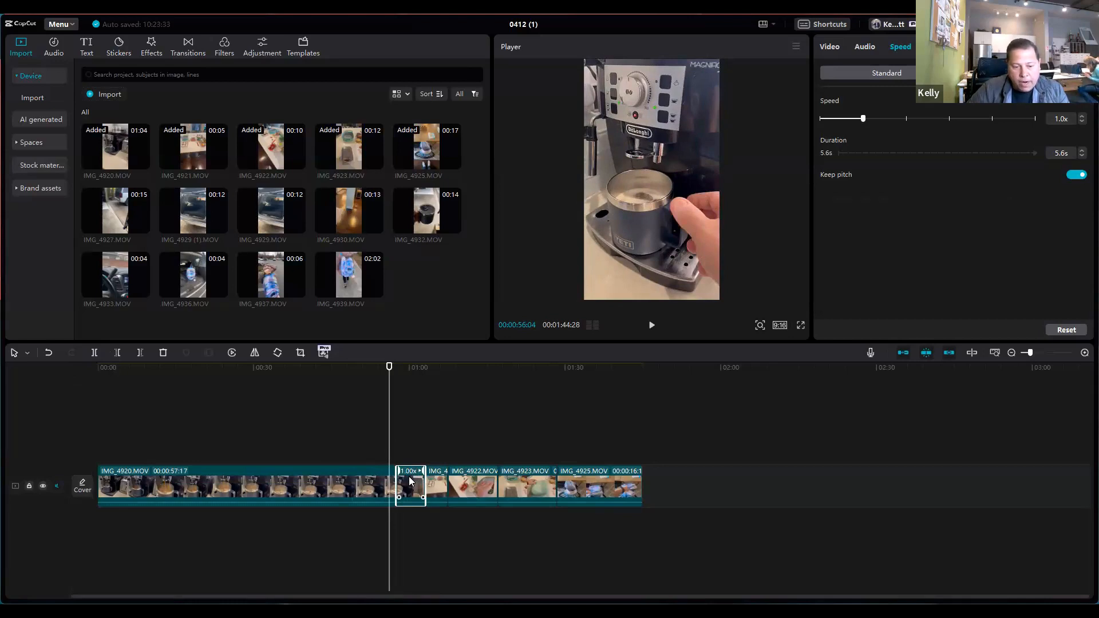
pyautogui.rightClick(411, 481)
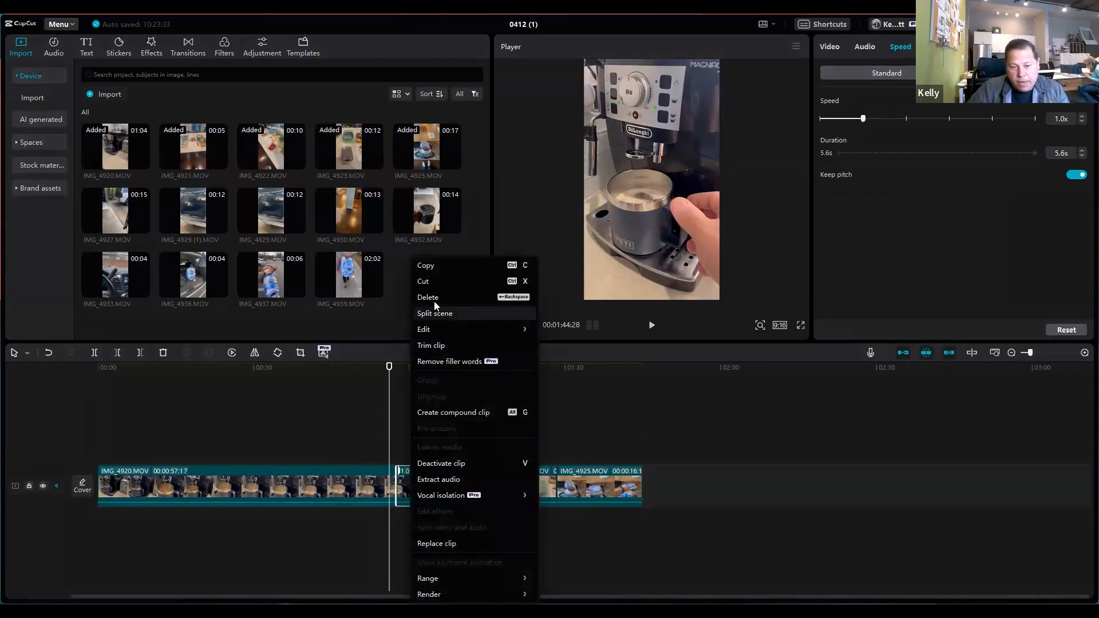
pyautogui.click(655, 420)
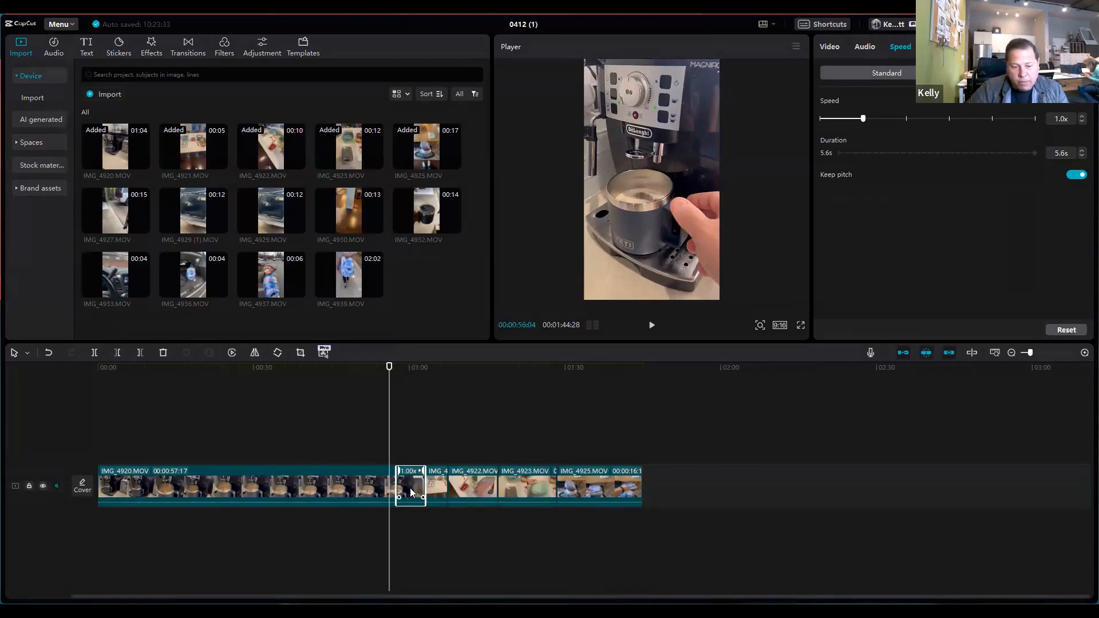
pyautogui.press('Delete')
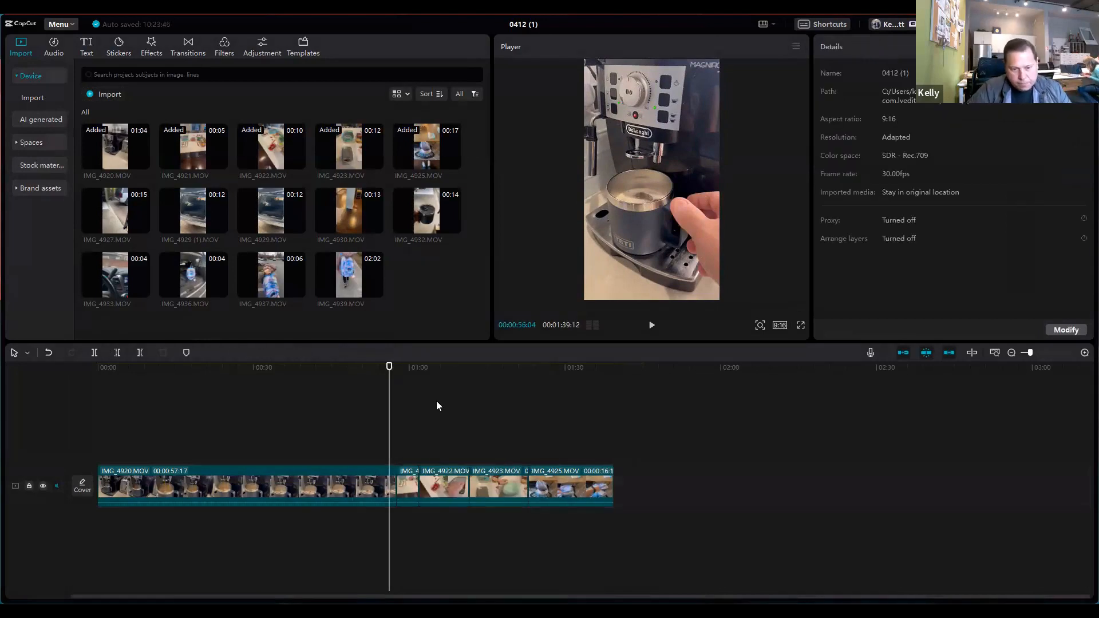
# Step: Scrub through the trimmed IMG_4920.MOV clip and set its speed duration to 4.5 s
pyautogui.moveTo(388, 408); pyautogui.dragTo(341, 409)
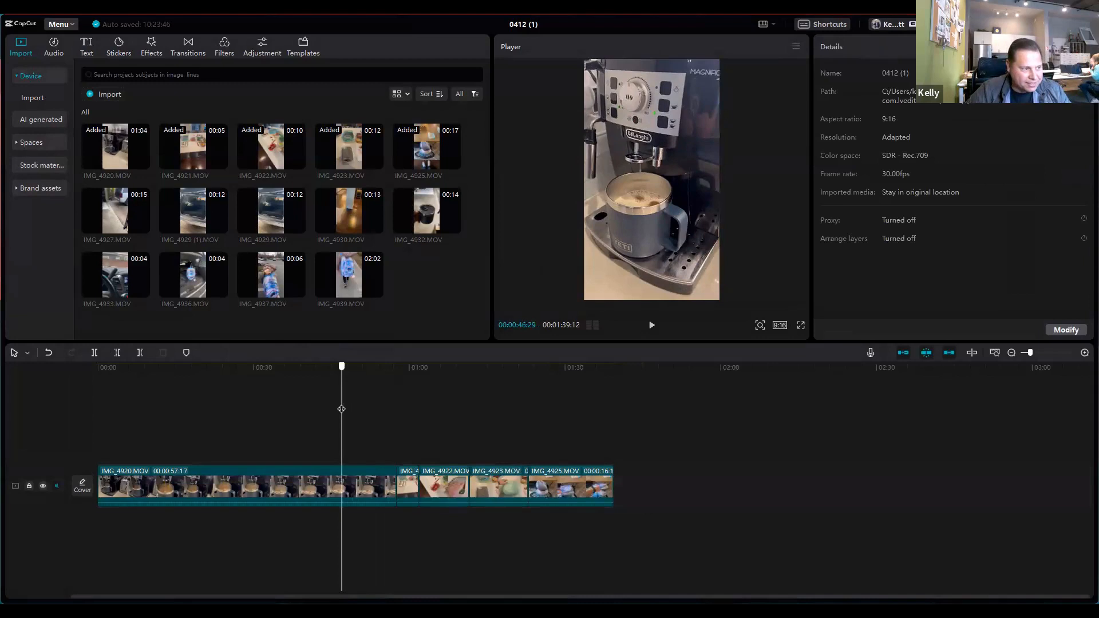
pyautogui.moveTo(341, 409); pyautogui.dragTo(336, 409)
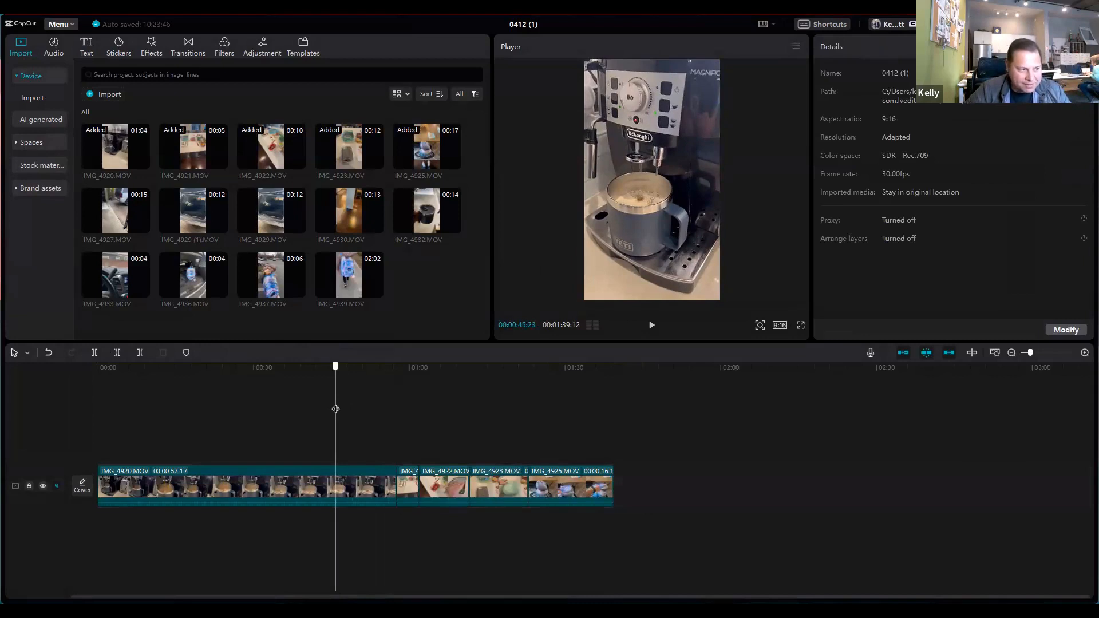
pyautogui.moveTo(335, 408); pyautogui.dragTo(103, 408)
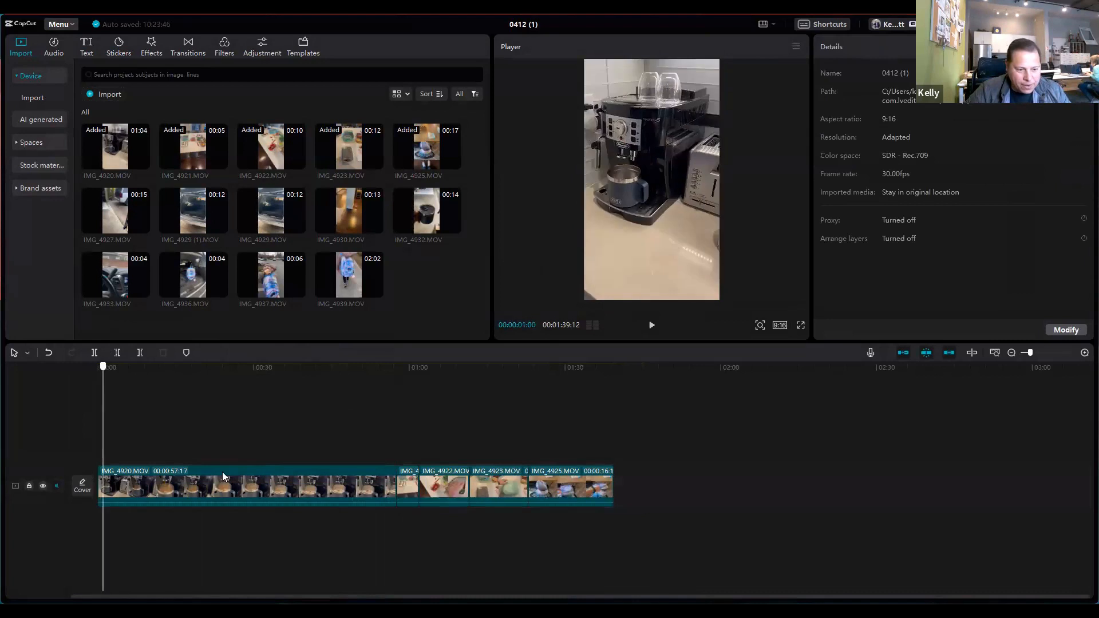
pyautogui.click(292, 471)
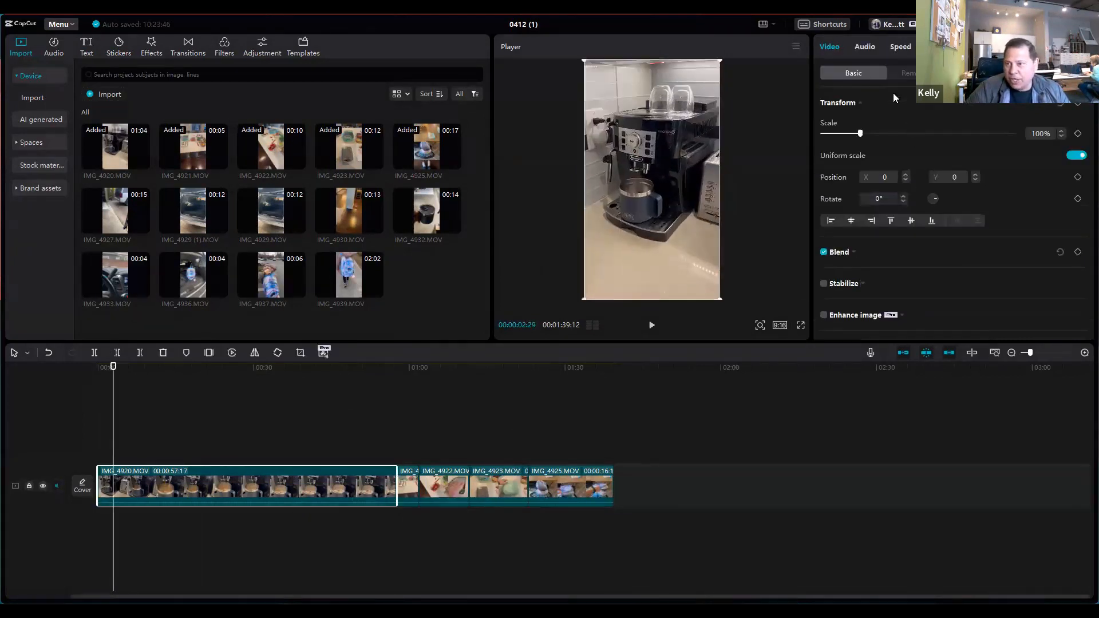
pyautogui.click(906, 52)
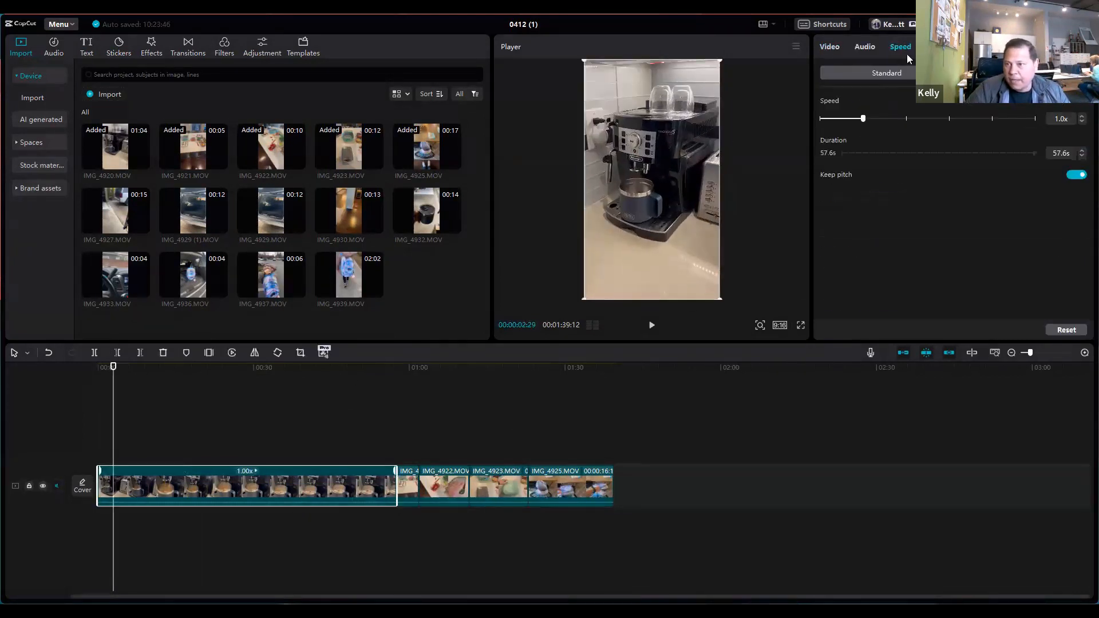
pyautogui.doubleClick(1062, 154)
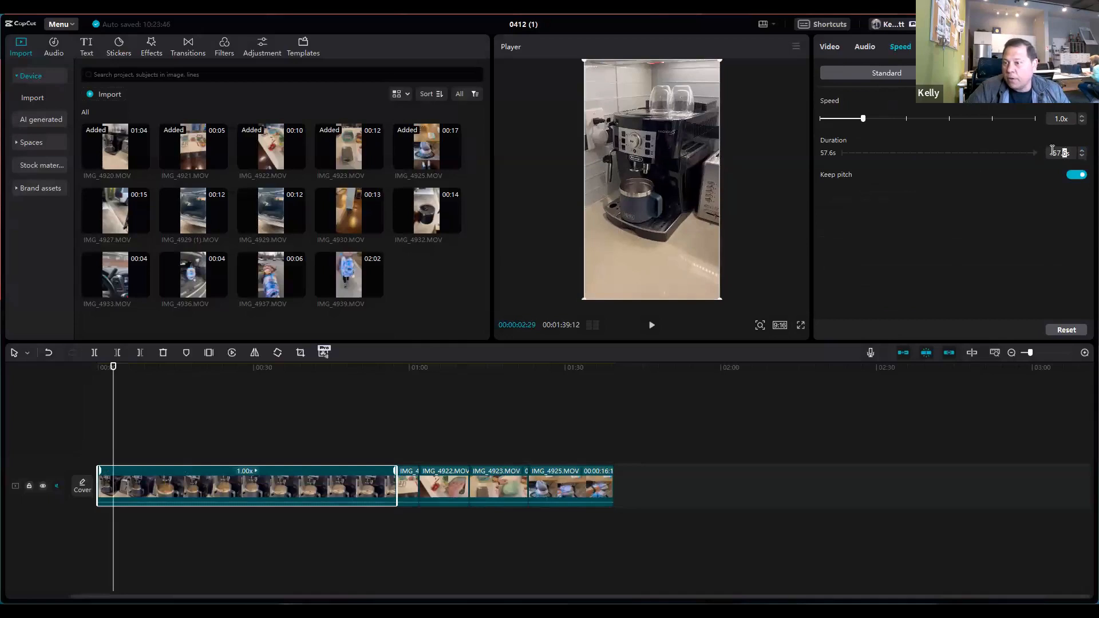
pyautogui.write('4.5s')
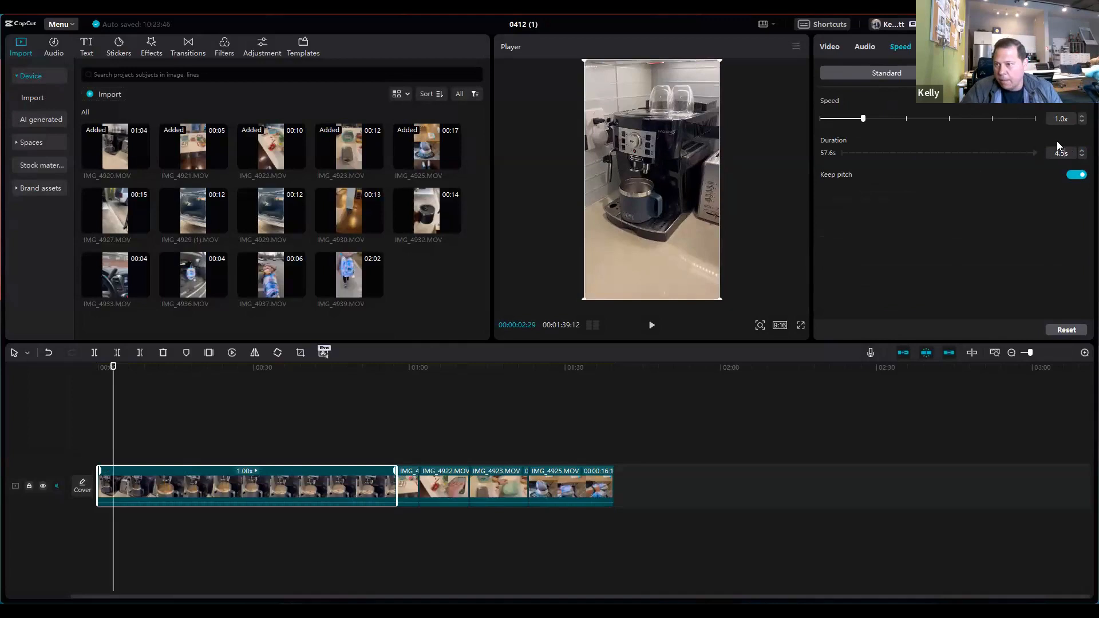
pyautogui.click(978, 202)
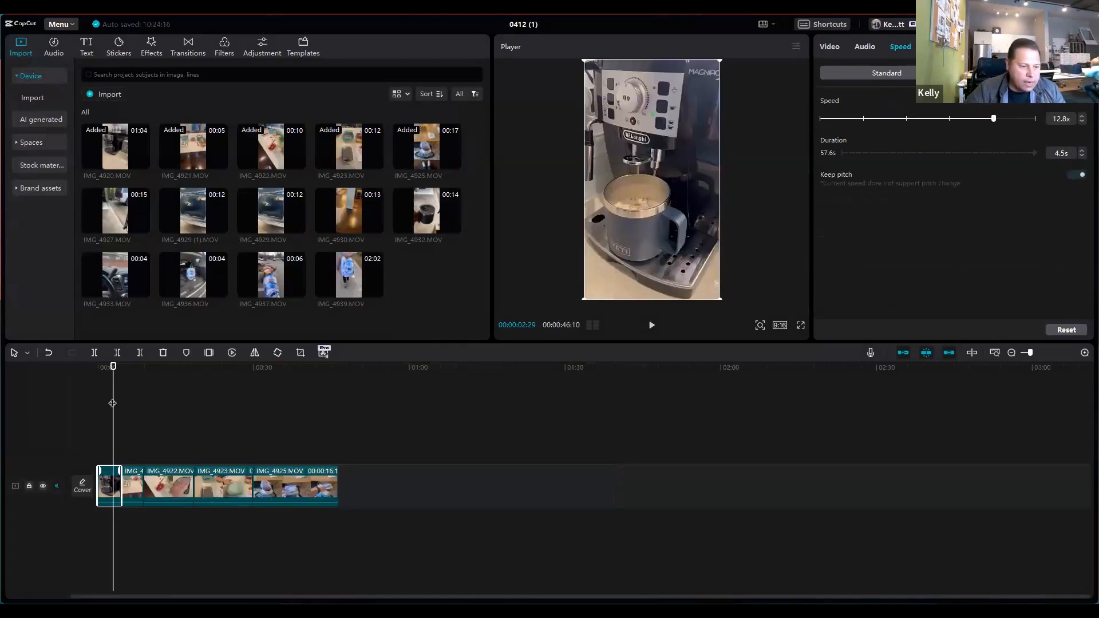
# Step: Play the timeline from the beginning to review the sped-up coffee clip and its cut into IMG_4921.MOV
pyautogui.click(85, 405)
pyautogui.click(651, 326)
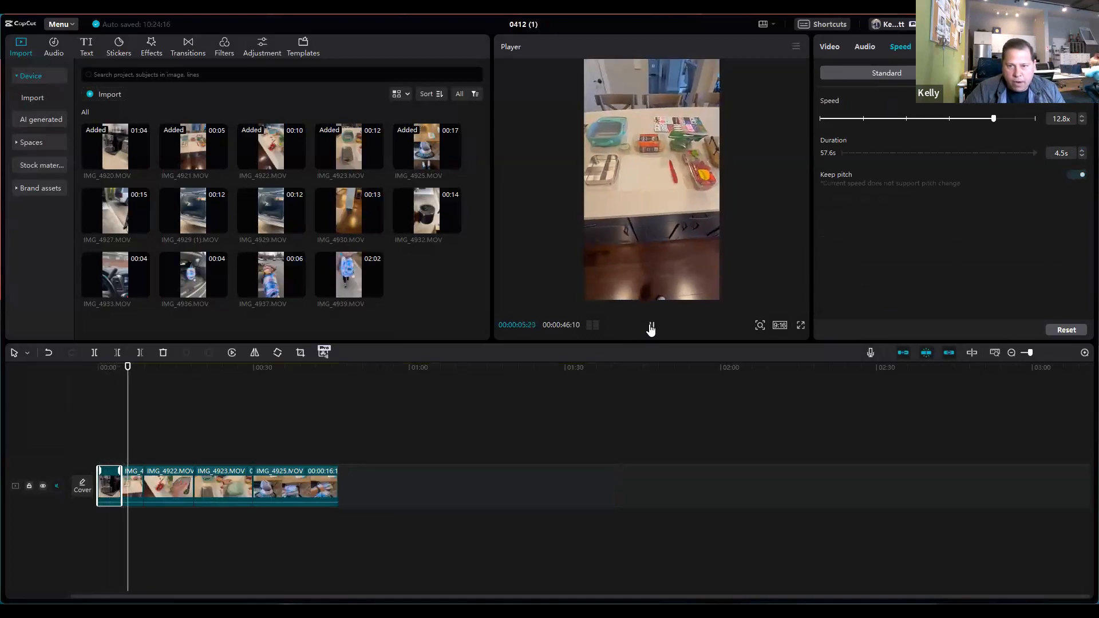
pyautogui.click(651, 327)
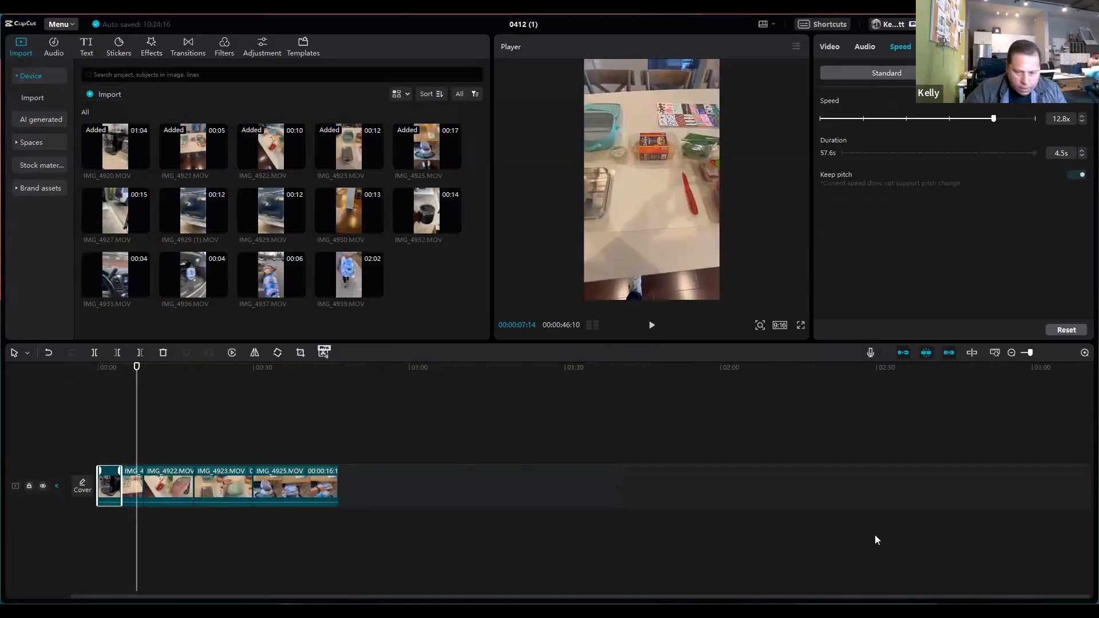
# Step: Split IMG_4921.MOV at 00:00:05:18 and delete the portion after the cut
pyautogui.moveTo(135, 420); pyautogui.dragTo(130, 423)
pyautogui.click(133, 486)
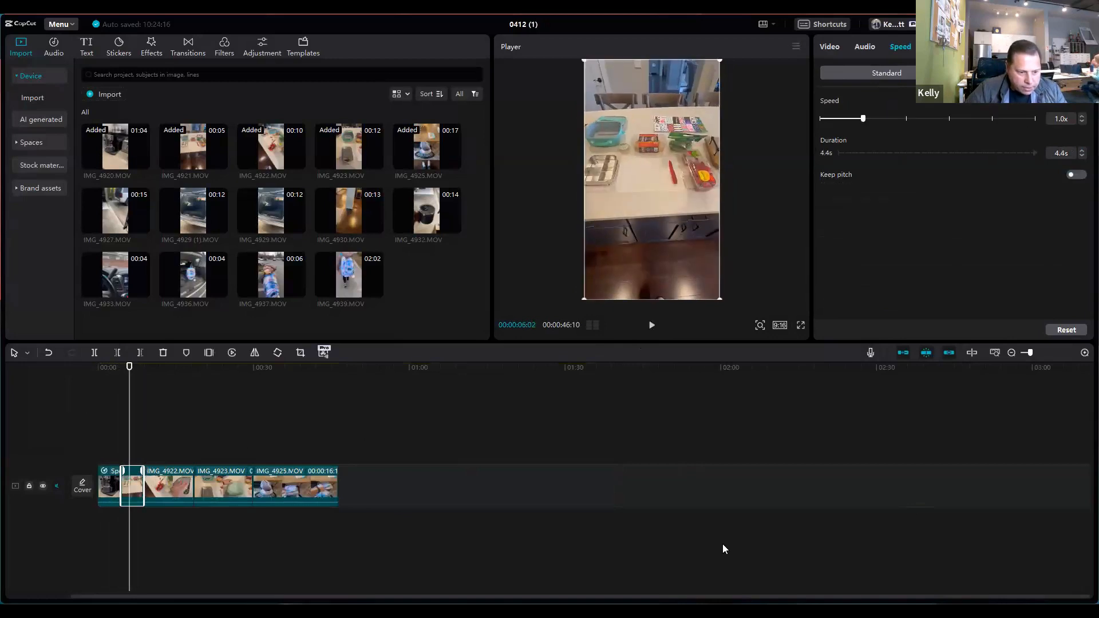
pyautogui.click(1084, 353)
pyautogui.click(1084, 354)
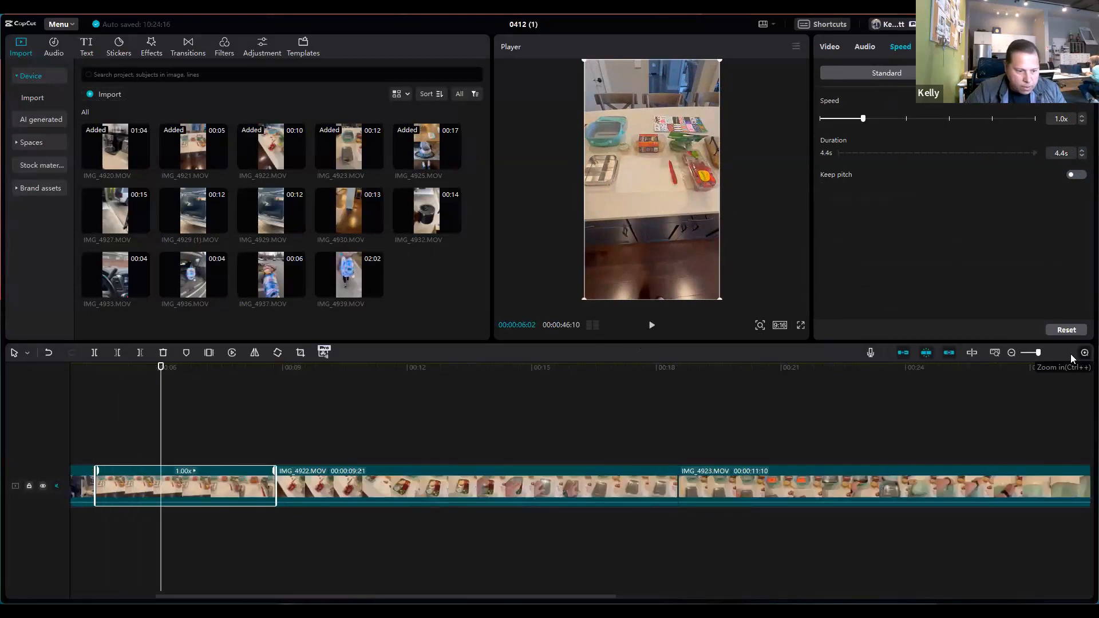
pyautogui.click(1084, 353)
pyautogui.moveTo(351, 599); pyautogui.dragTo(284, 597)
pyautogui.moveTo(430, 413)
pyautogui.mouseDown()
pyautogui.moveTo(346, 417)
pyautogui.moveTo(658, 412)
pyautogui.moveTo(307, 417)
pyautogui.moveTo(424, 427)
pyautogui.mouseUp()
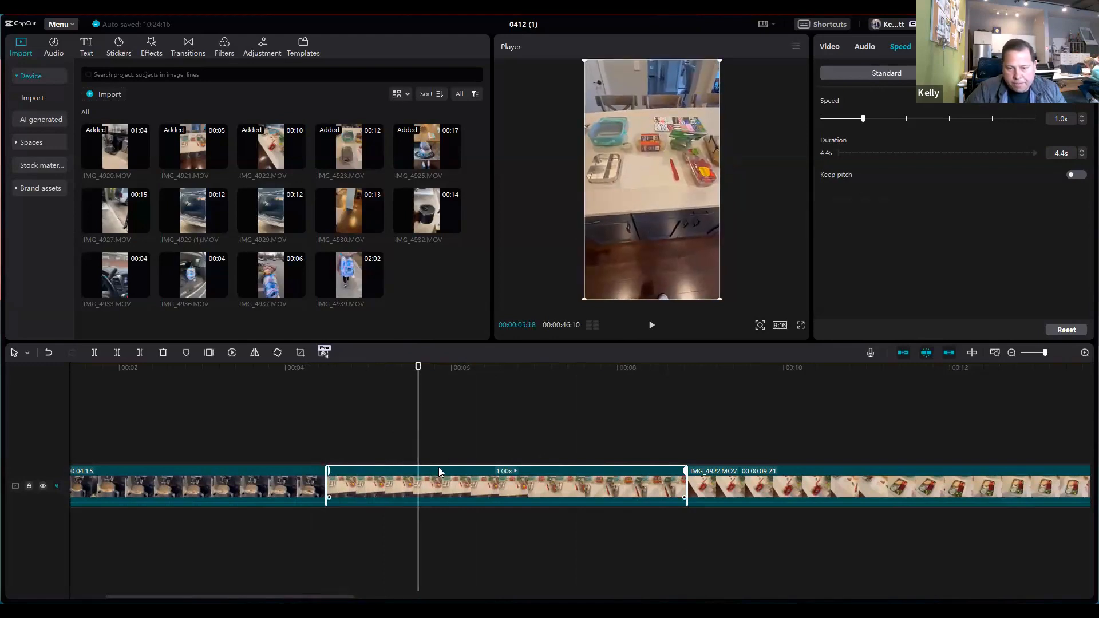
pyautogui.click(95, 354)
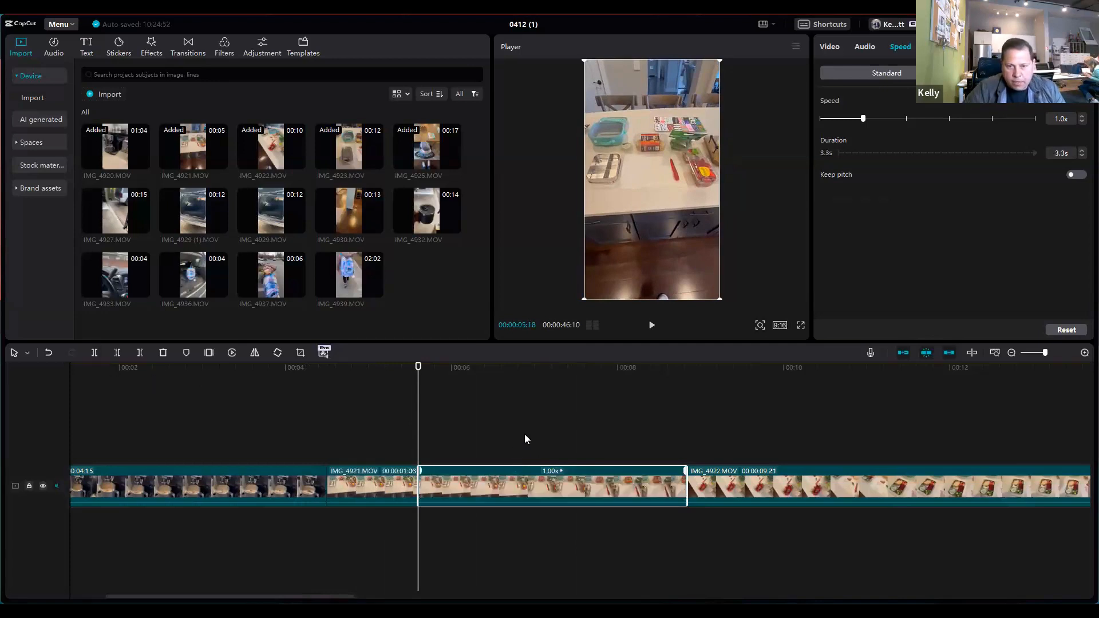
pyautogui.press('Delete')
# Step: Try splitting IMG_4922.MOV at 00:00:08:05, scrub through the rest of the clip, and undo the split
pyautogui.moveTo(418, 420); pyautogui.dragTo(631, 418)
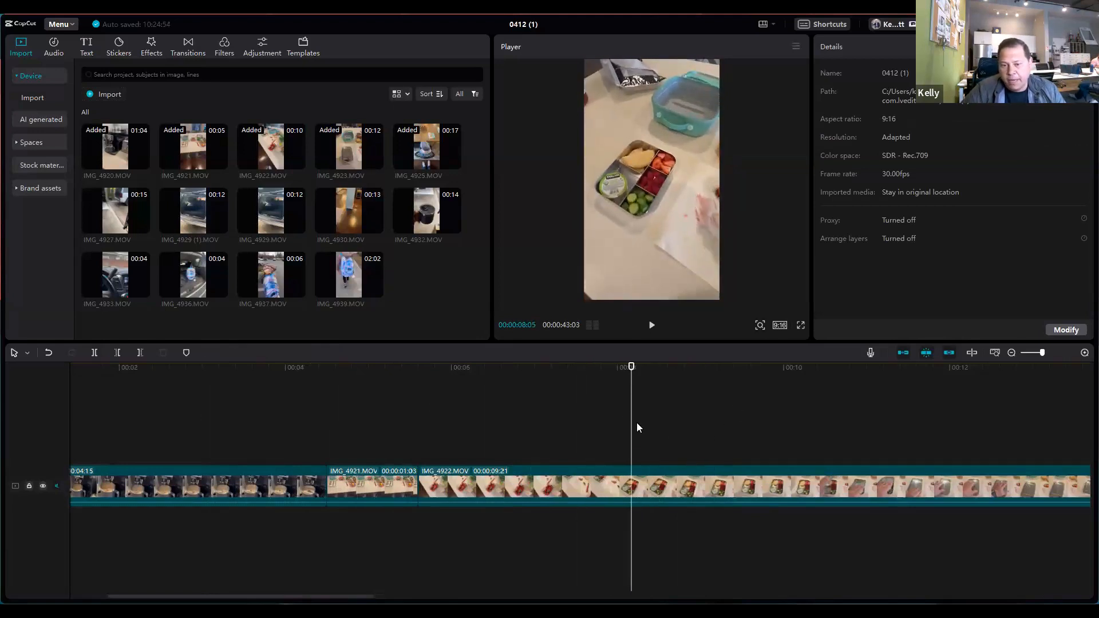
pyautogui.click(94, 353)
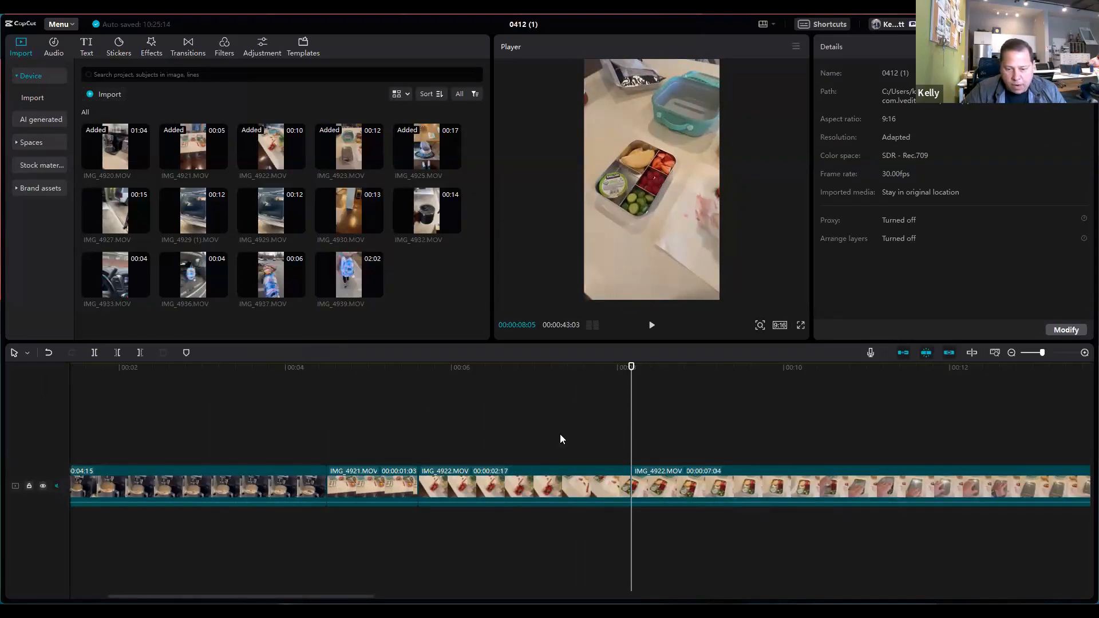
pyautogui.click(706, 482)
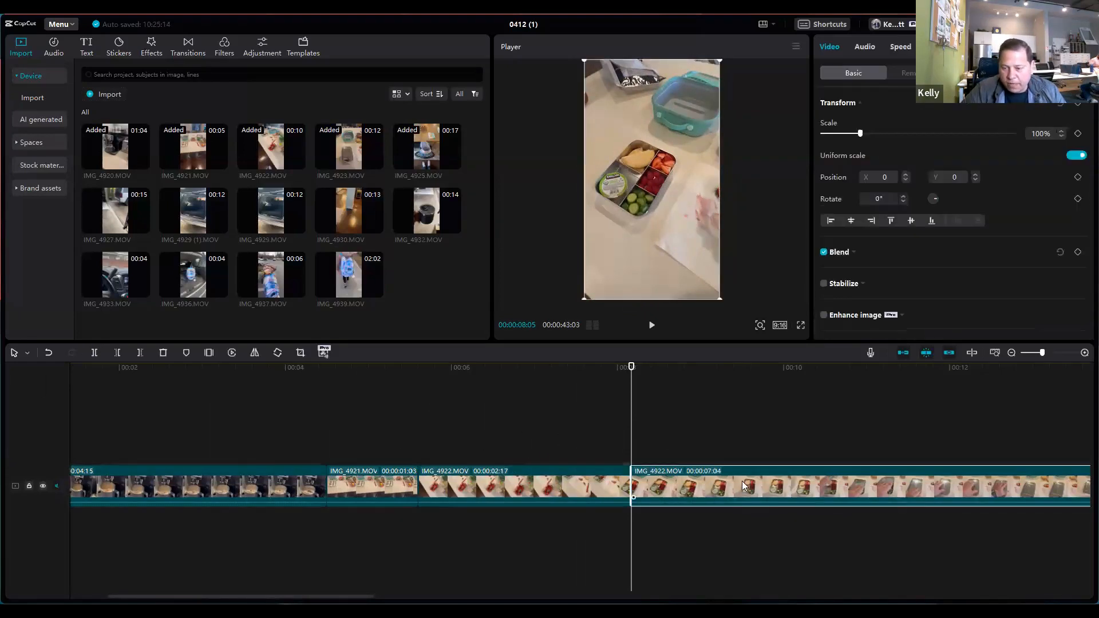
pyautogui.moveTo(630, 441); pyautogui.dragTo(981, 454)
pyautogui.moveTo(327, 599); pyautogui.dragTo(427, 597)
pyautogui.click(49, 352)
# Step: Split IMG_4922.MOV at 00:00:08:21, select the portion before the cut, and scrub back within it
pyautogui.moveTo(595, 424); pyautogui.dragTo(291, 439)
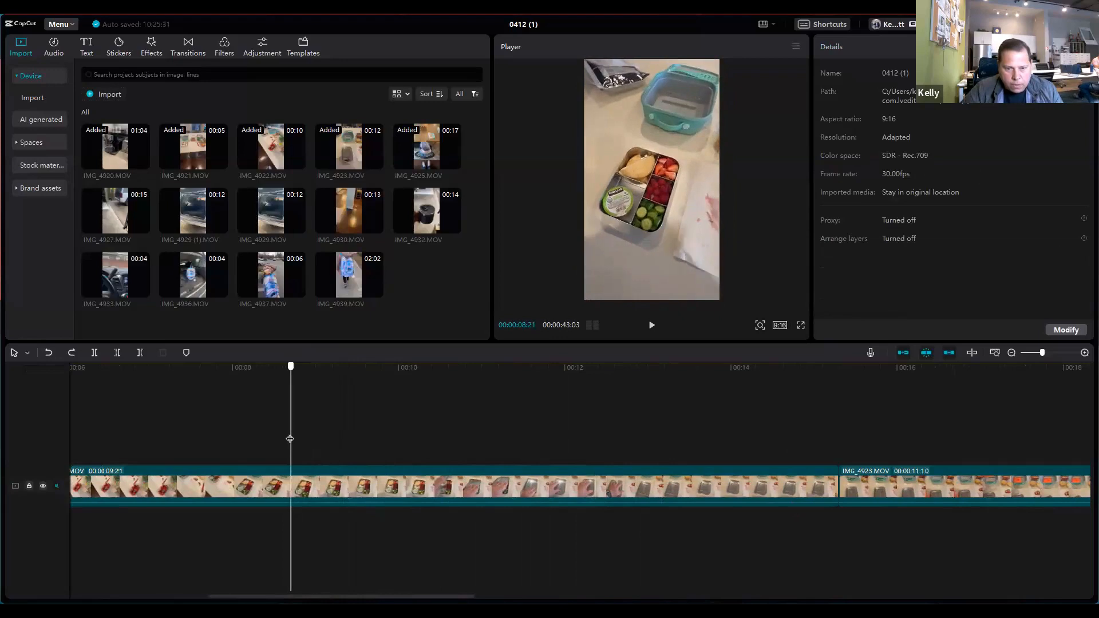
pyautogui.click(95, 358)
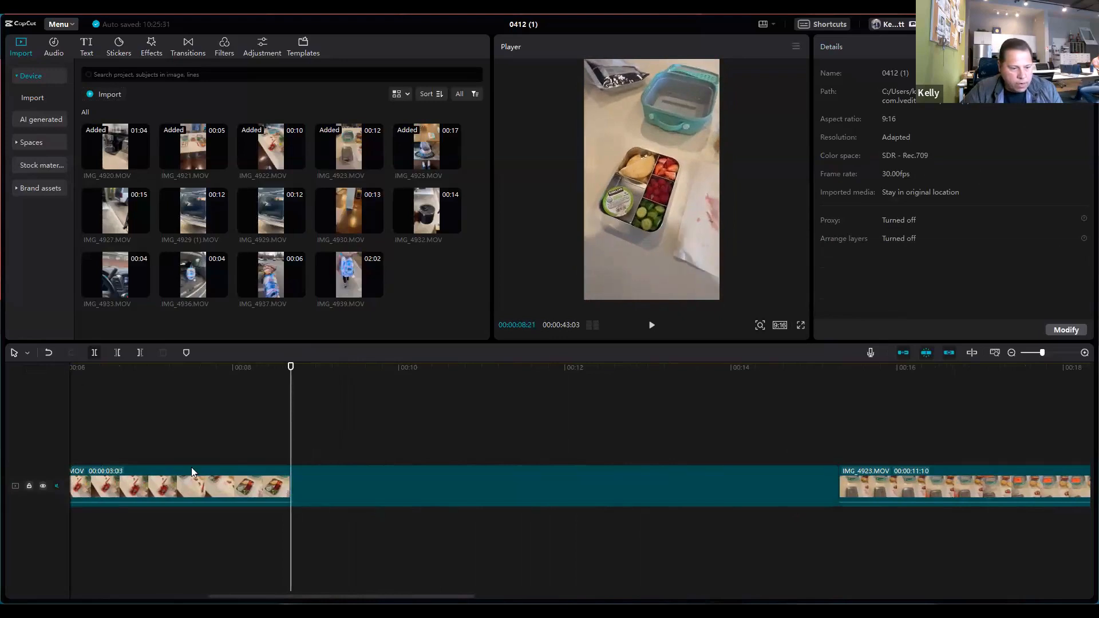
pyautogui.click(219, 499)
pyautogui.moveTo(291, 544); pyautogui.dragTo(698, 529)
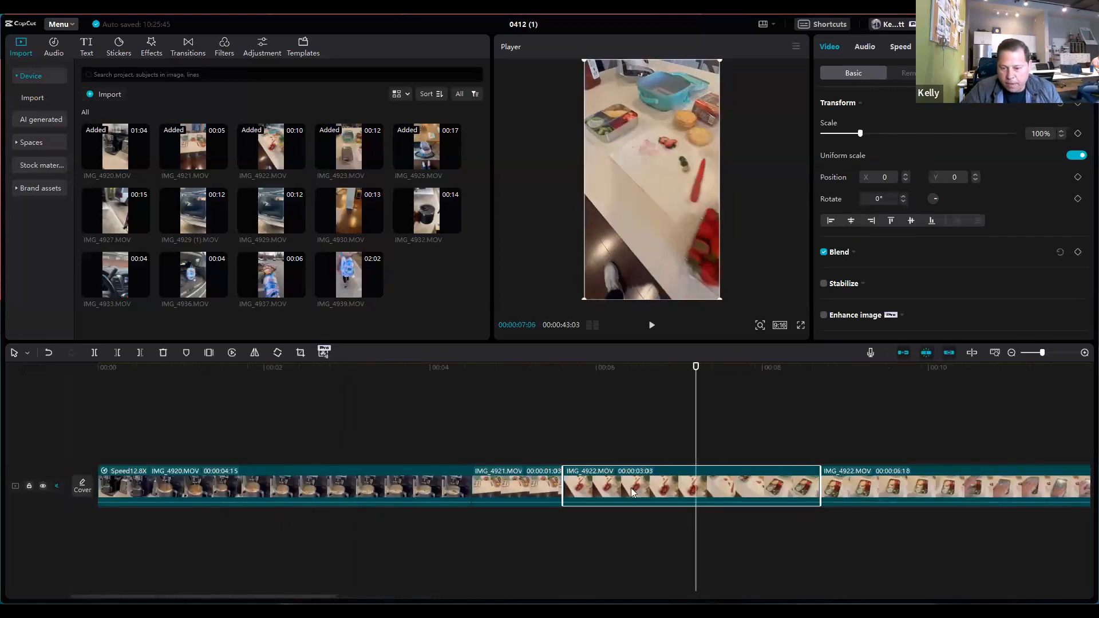
# Step: Trim IMG_4922.MOV by deleting the selected opening portion and everything after a split at 00:00:09:21
pyautogui.press('Delete')
pyautogui.click(653, 452)
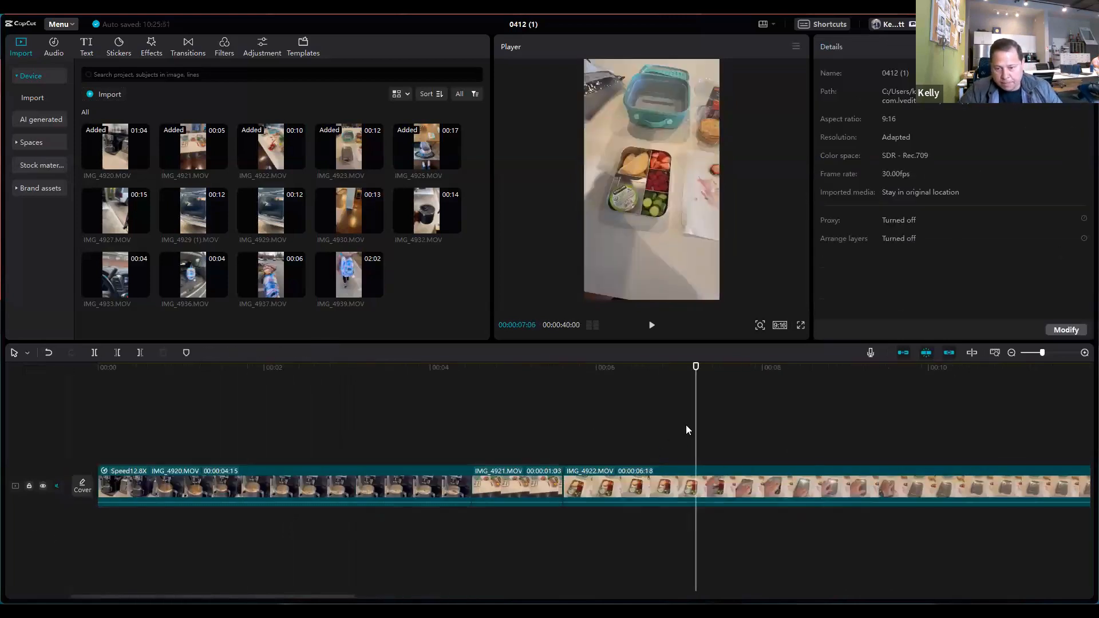
pyautogui.moveTo(696, 427); pyautogui.dragTo(903, 445)
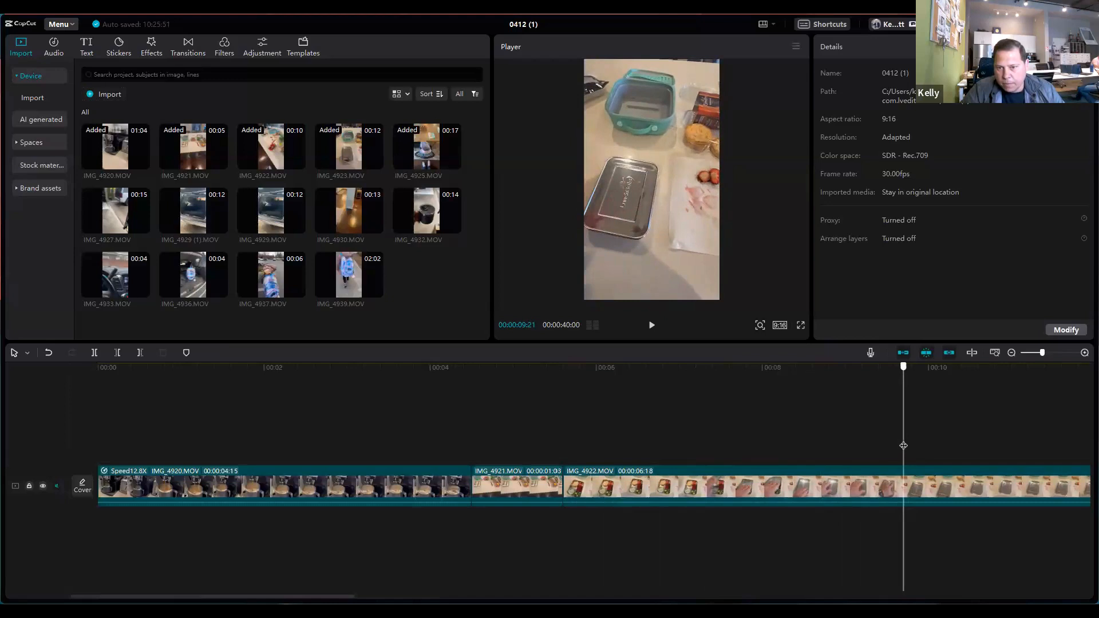
pyautogui.click(95, 353)
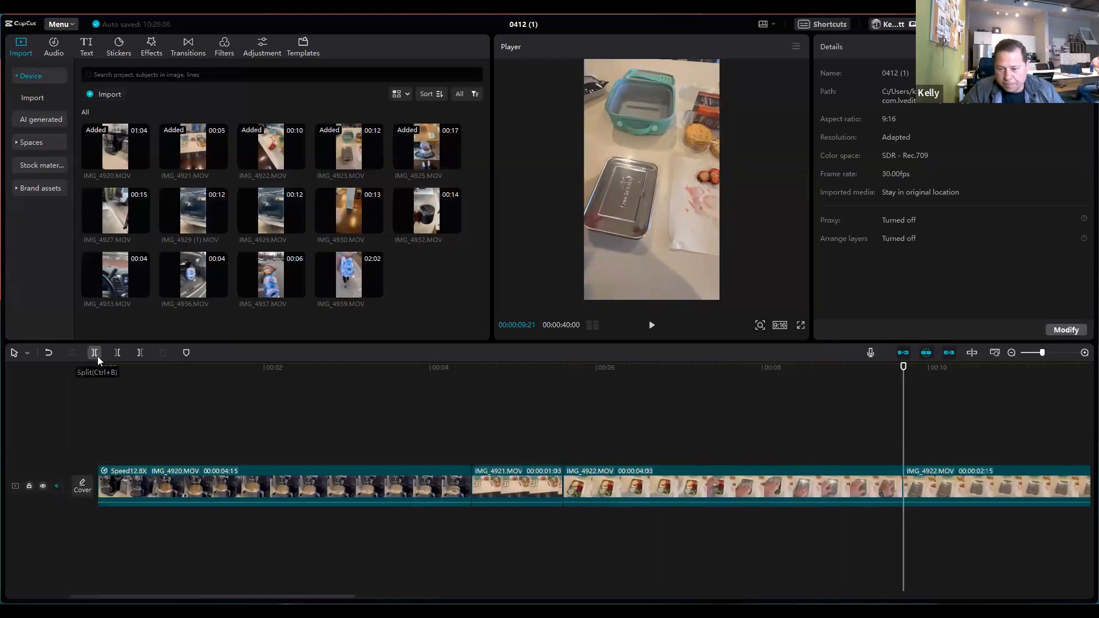
pyautogui.click(951, 481)
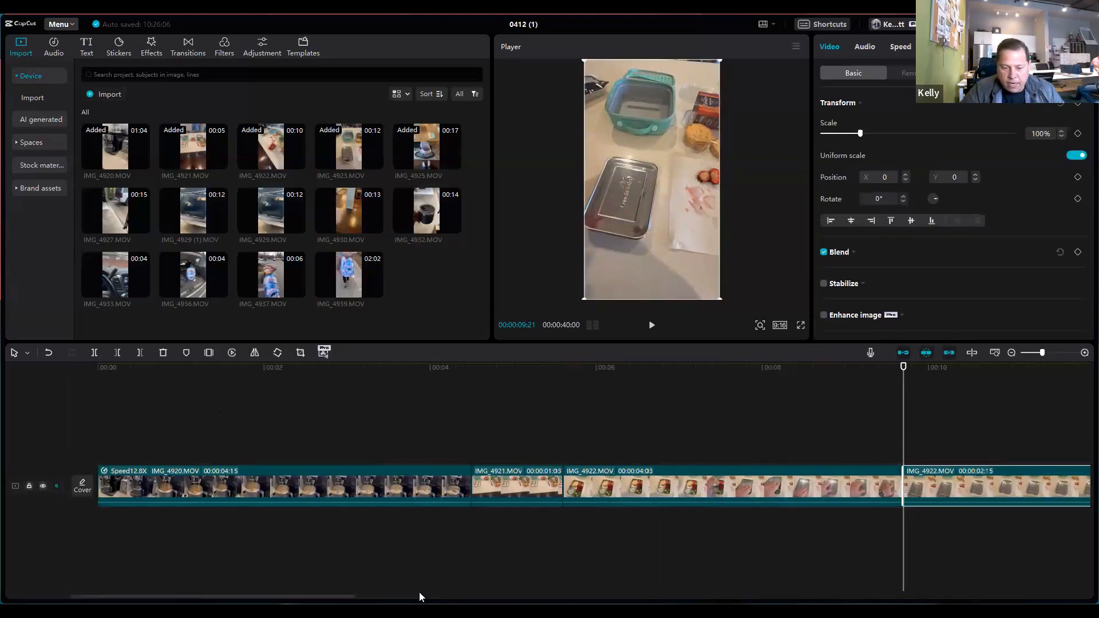
pyautogui.moveTo(352, 596); pyautogui.dragTo(473, 596)
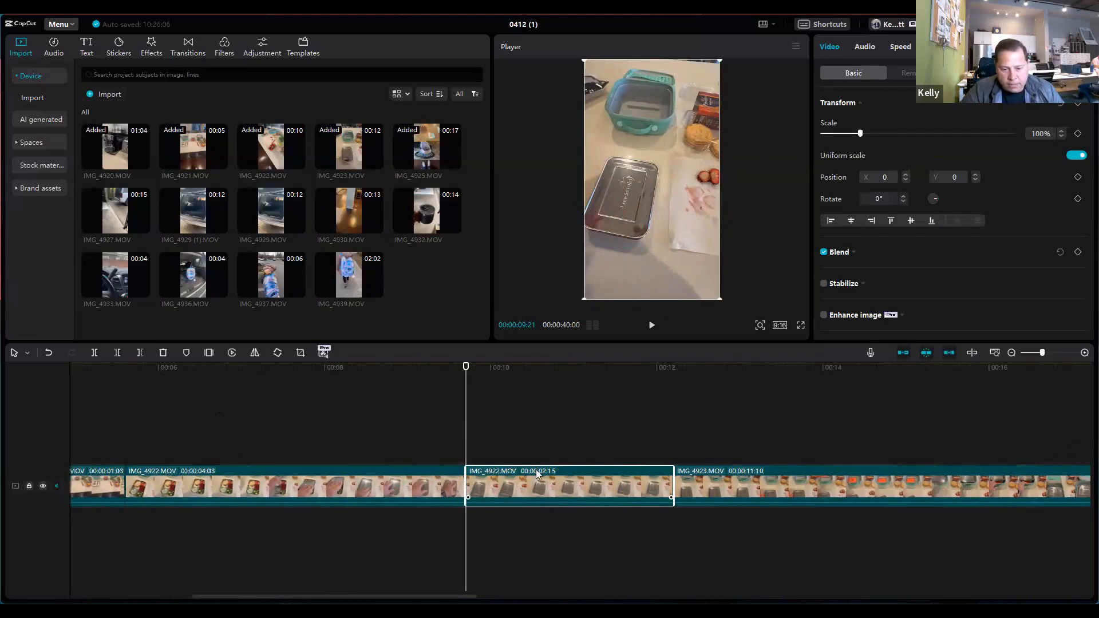
pyautogui.press('Delete')
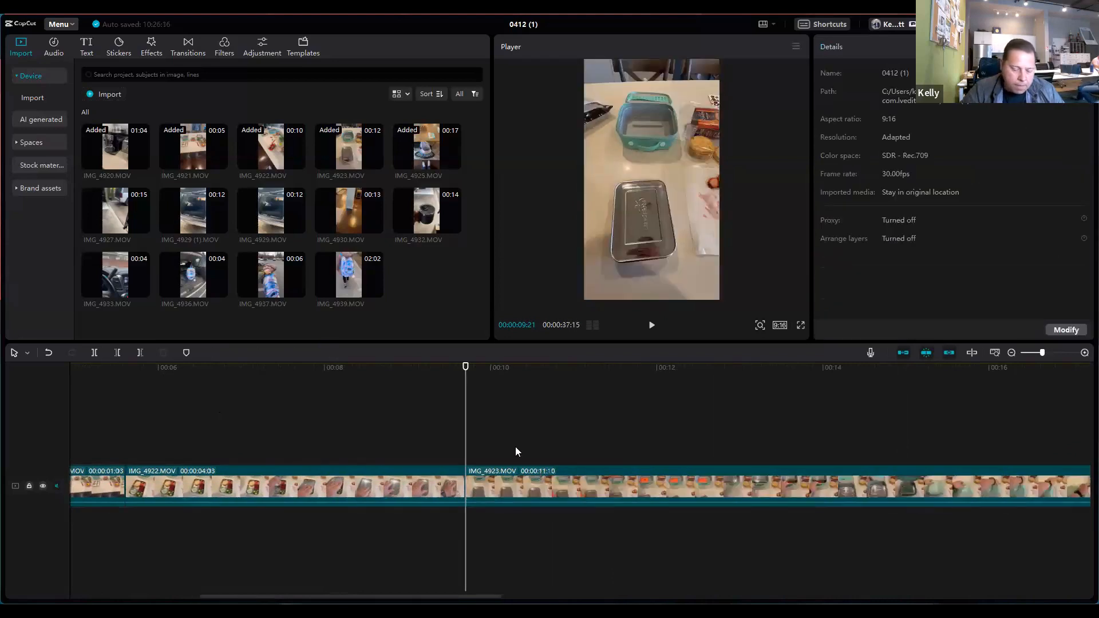
# Step: Split IMG_4923.MOV at 00:00:10:24 and delete the portion before the cut
pyautogui.moveTo(466, 432); pyautogui.dragTo(558, 441)
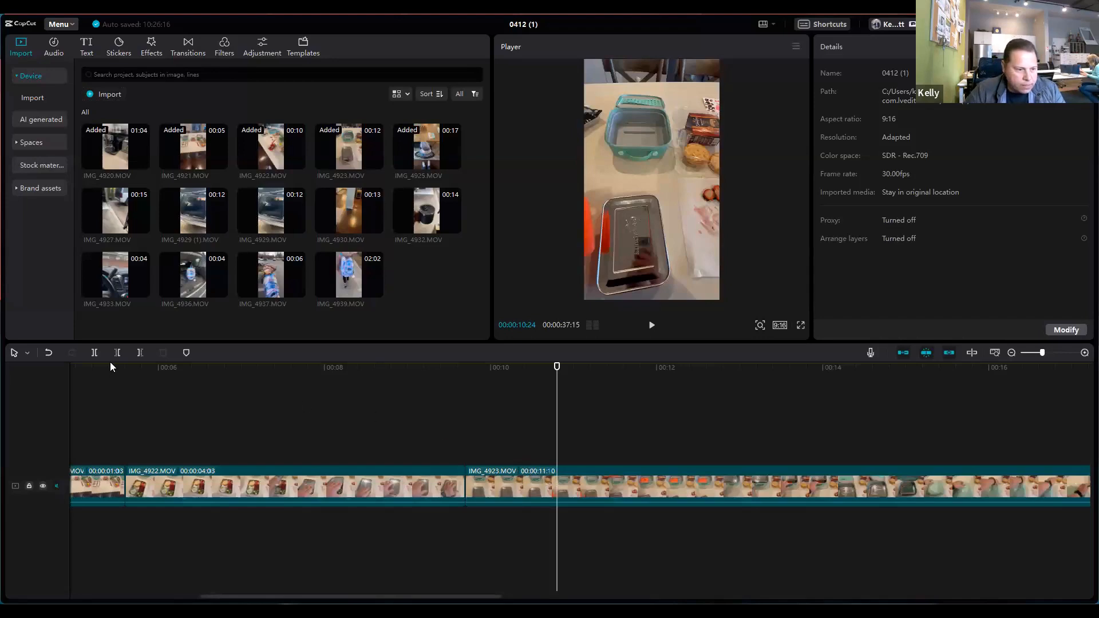
pyautogui.click(95, 353)
pyautogui.click(503, 489)
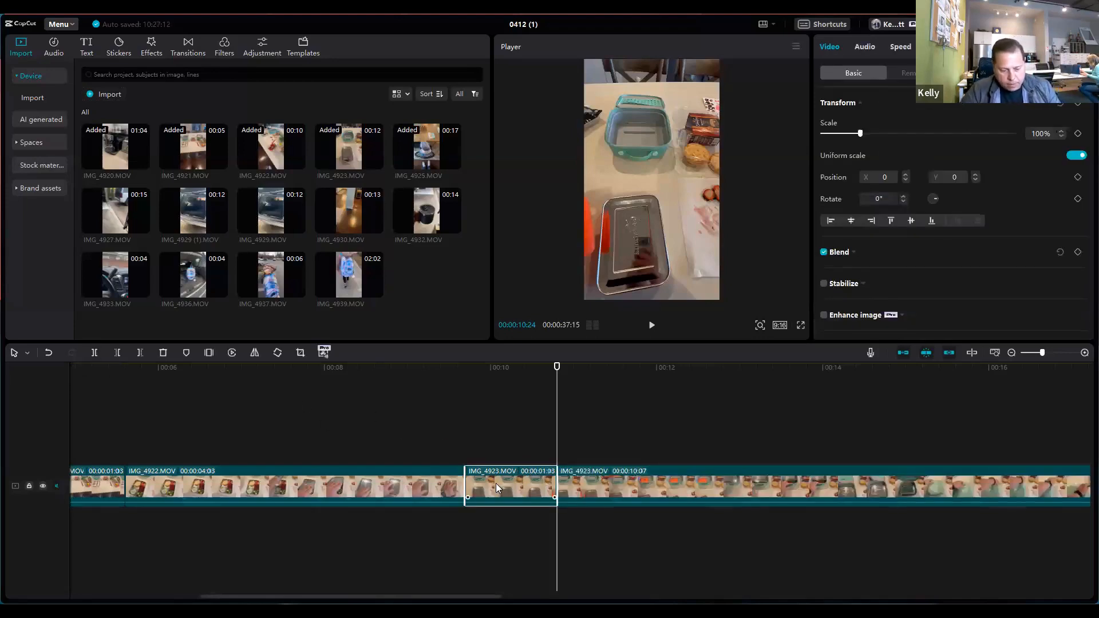
pyautogui.press('Delete')
# Step: Split IMG_4923.MOV at 00:00:14:08 and delete the portion after the cut
pyautogui.moveTo(557, 433); pyautogui.dragTo(825, 458)
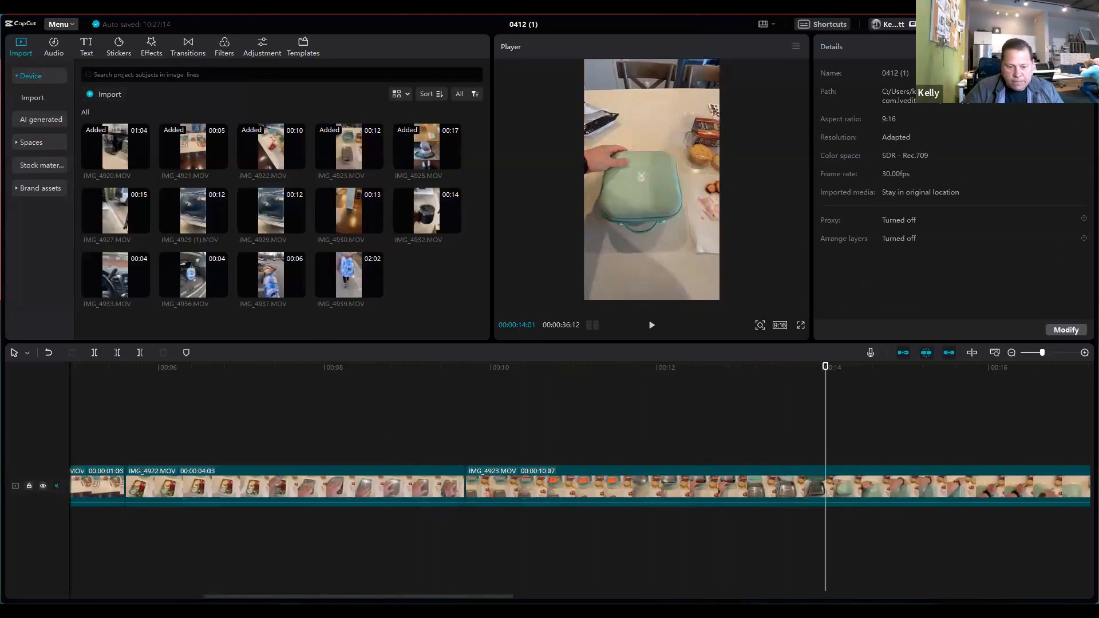
pyautogui.moveTo(418, 597); pyautogui.dragTo(523, 597)
pyautogui.moveTo(481, 439); pyautogui.dragTo(503, 451)
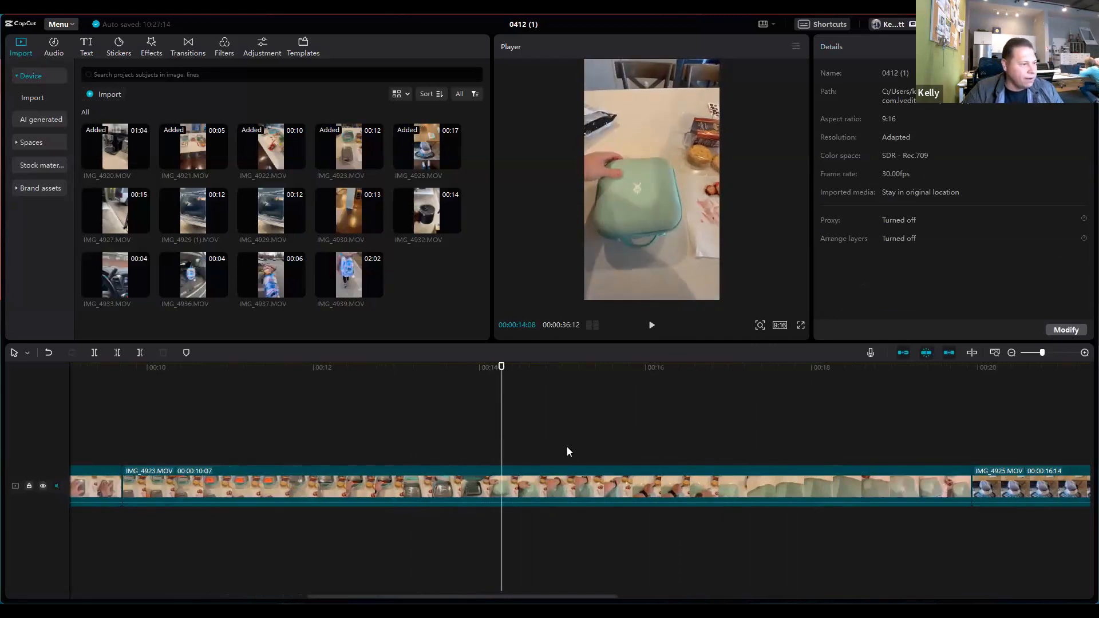
pyautogui.click(95, 353)
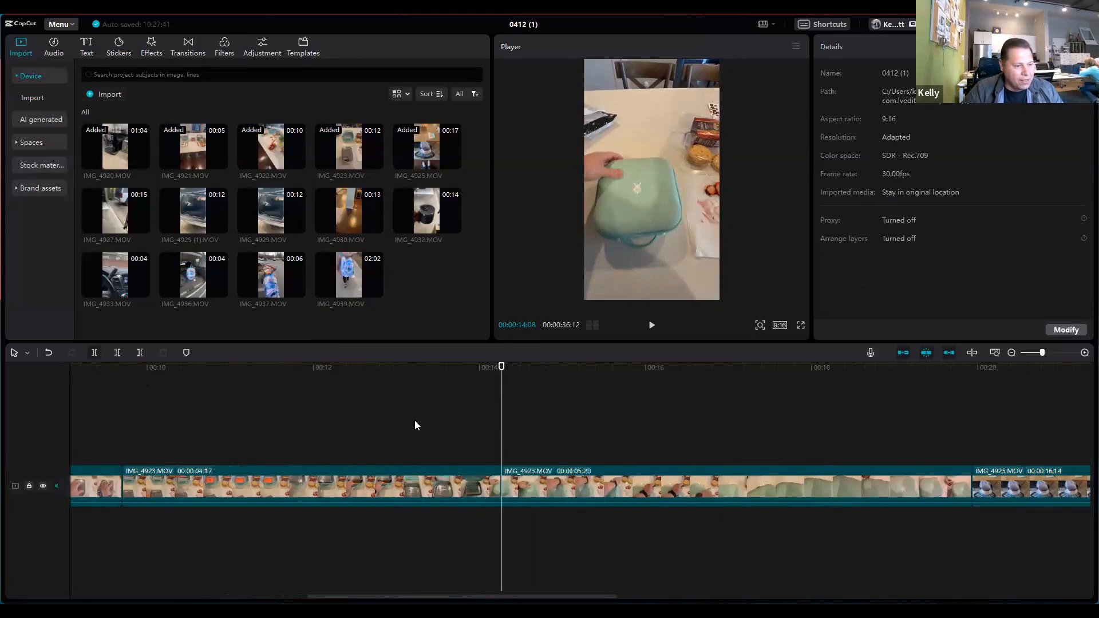
pyautogui.click(714, 473)
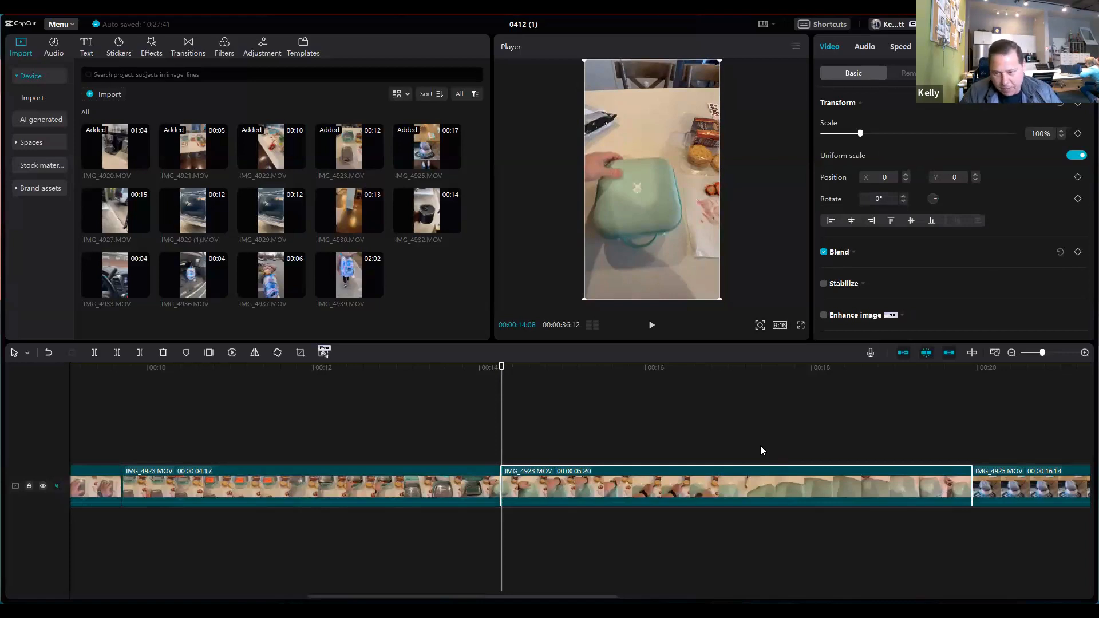
pyautogui.press('Delete')
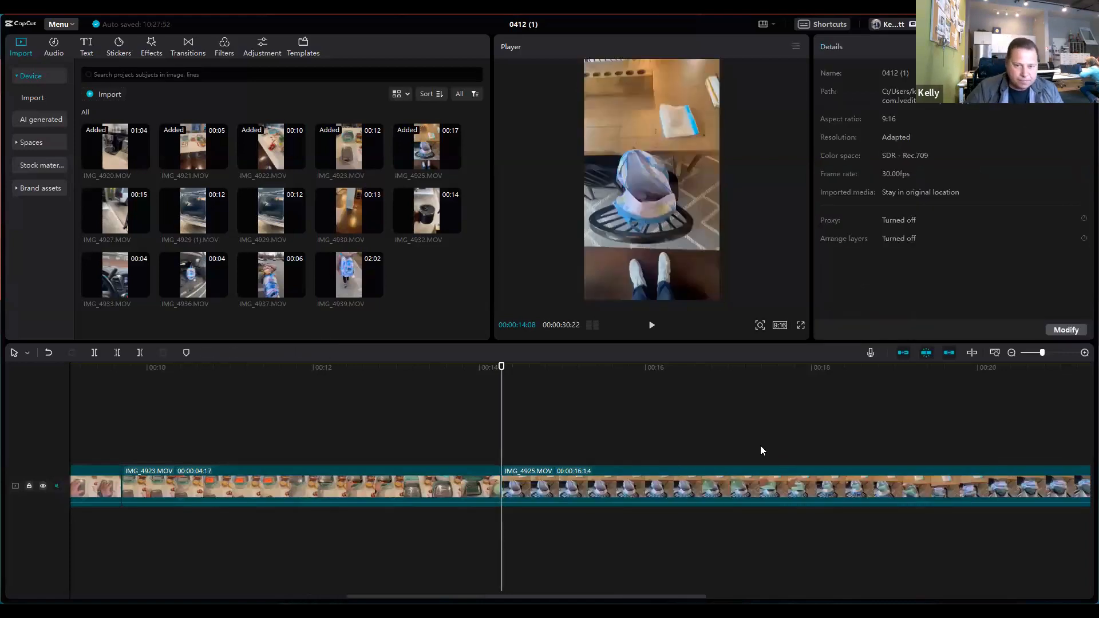
# Step: Split IMG_4925.MOV at 00:00:16:17 and delete the portion before the cut
pyautogui.click(429, 424)
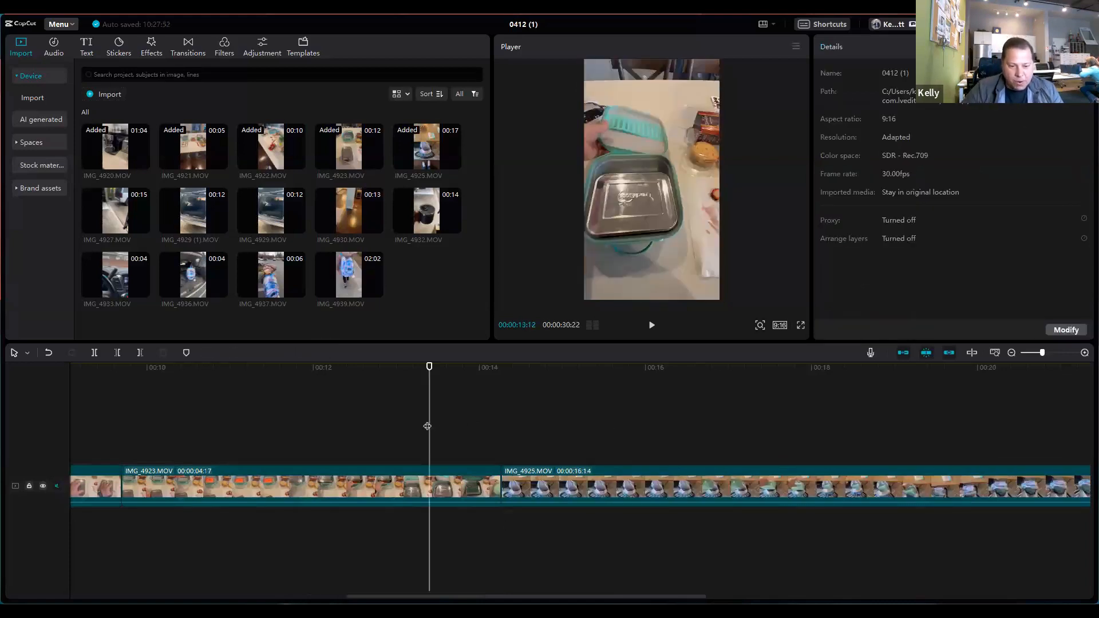
pyautogui.moveTo(445, 425); pyautogui.dragTo(692, 436)
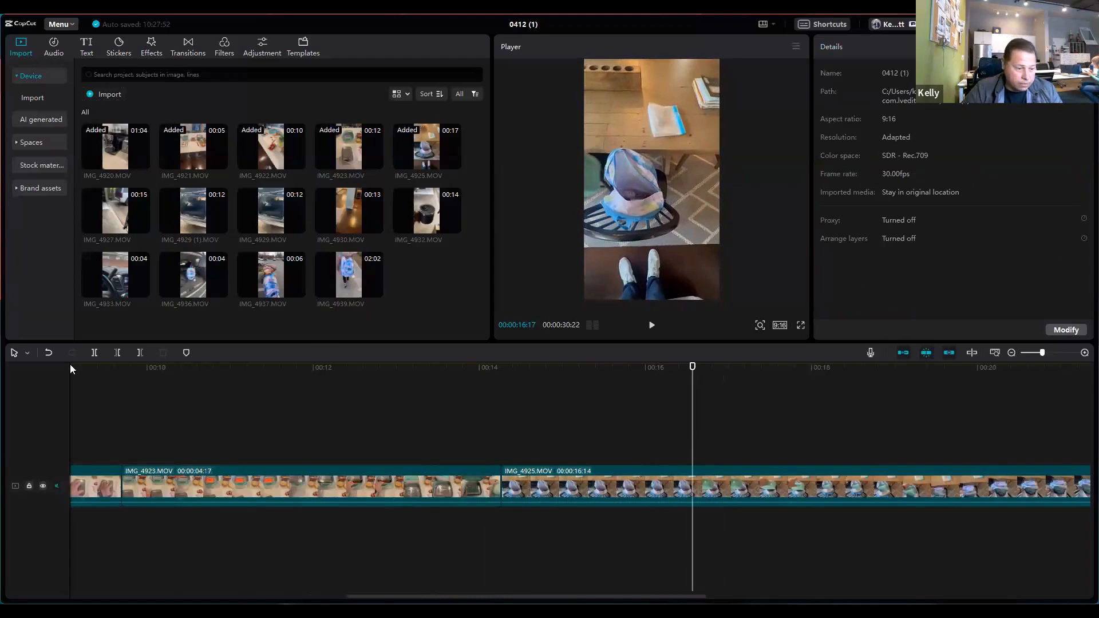
pyautogui.click(95, 353)
pyautogui.click(614, 476)
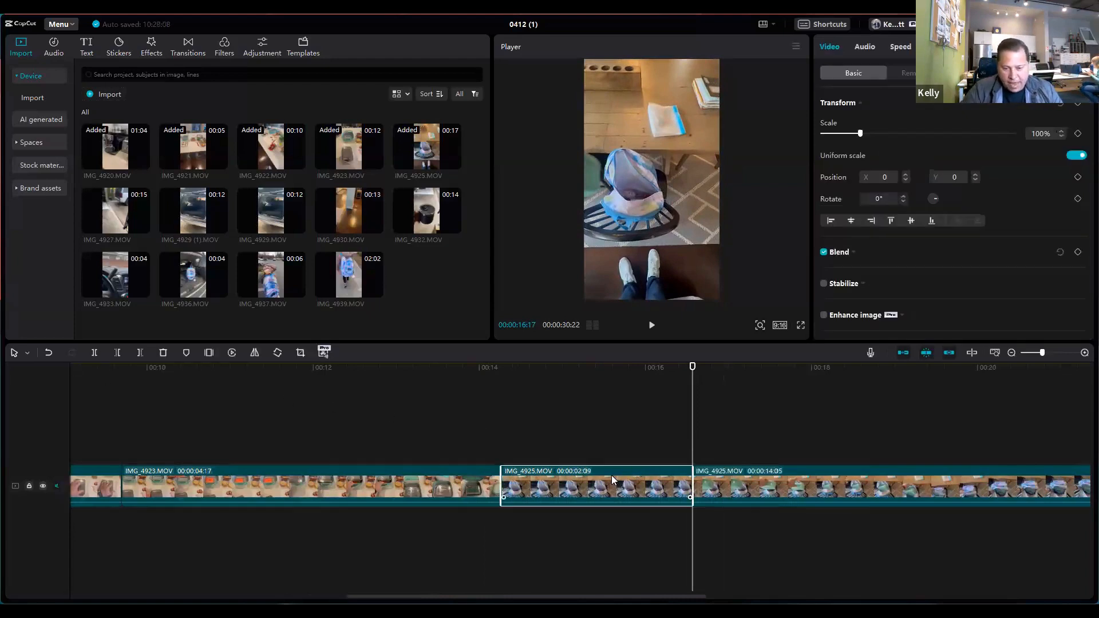
pyautogui.press('Delete')
# Step: Split IMG_4925.MOV at 00:00:17:24, scrub through the rest of the clip, and delete the portion after the cut
pyautogui.moveTo(472, 426); pyautogui.dragTo(795, 447)
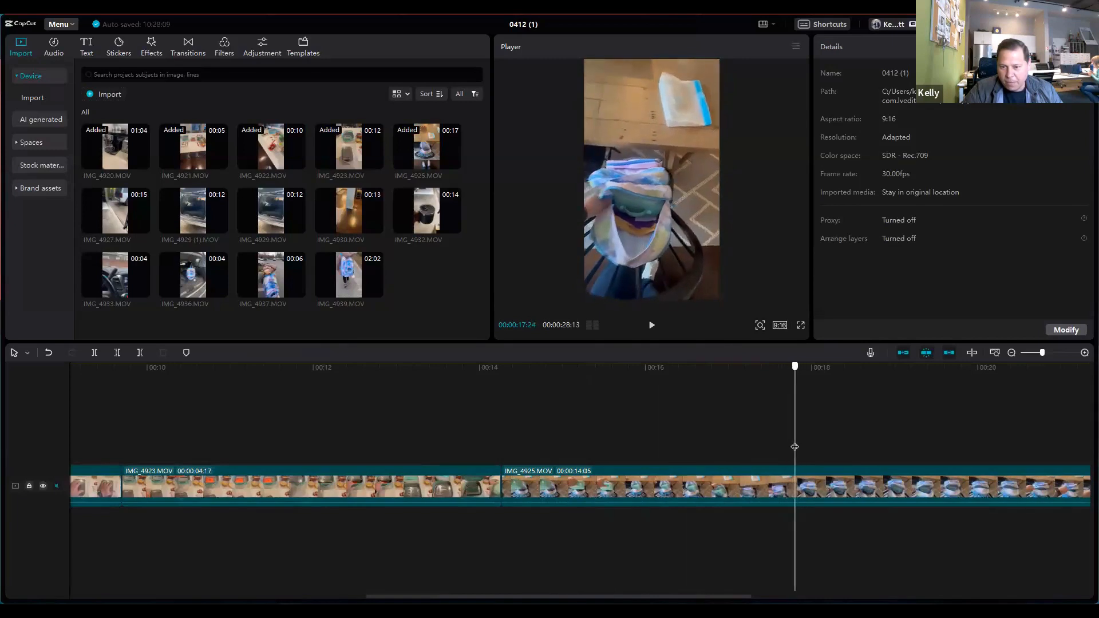
pyautogui.click(95, 353)
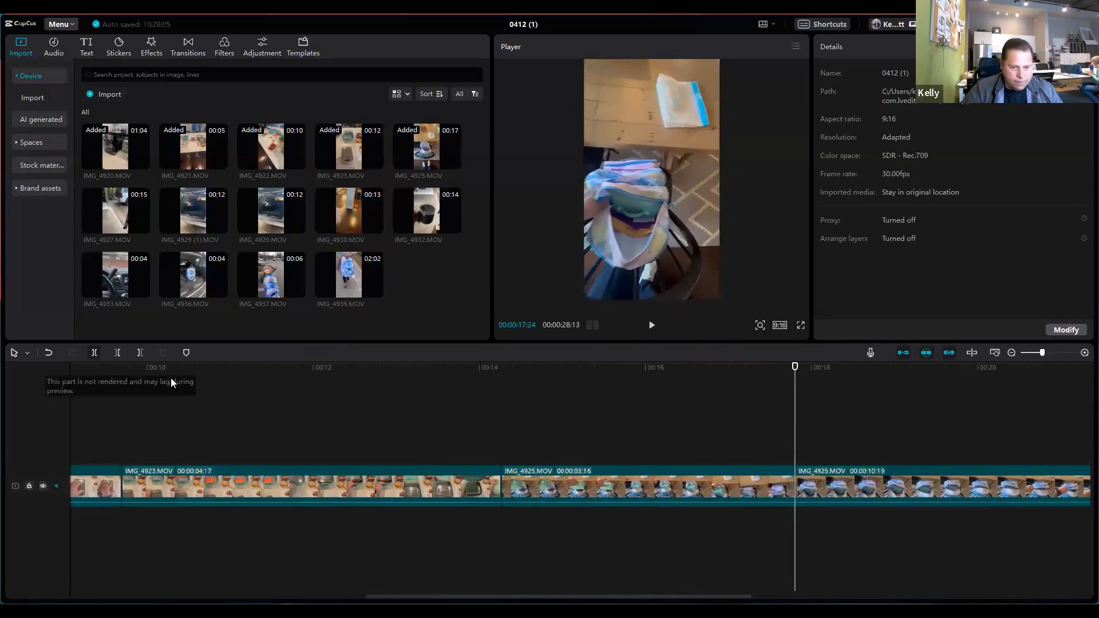
pyautogui.moveTo(571, 596); pyautogui.dragTo(819, 581)
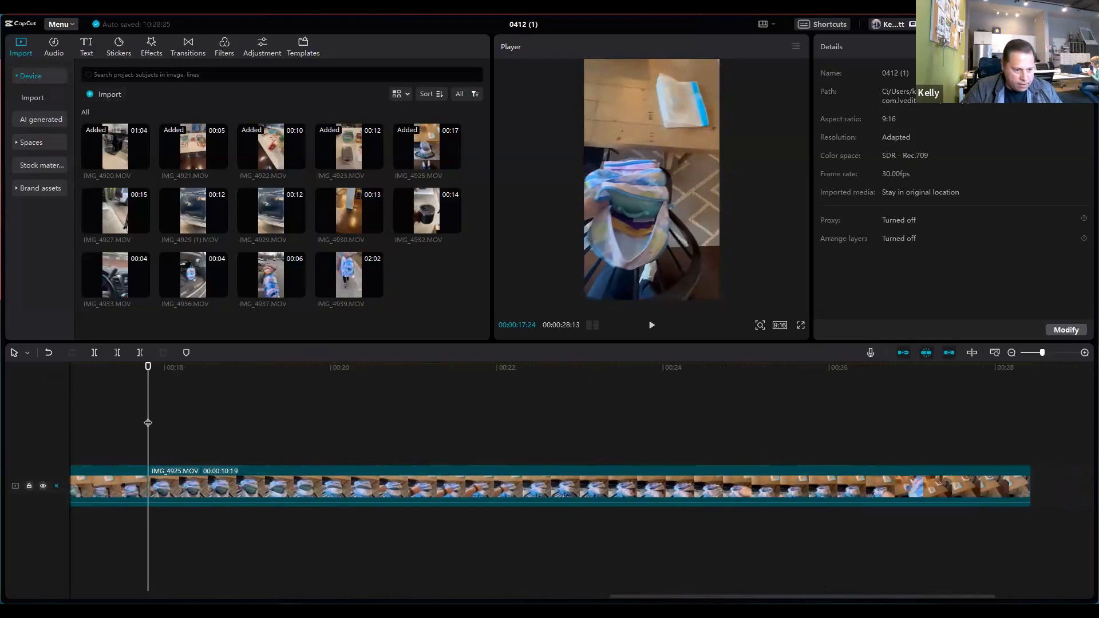
pyautogui.moveTo(148, 422); pyautogui.dragTo(935, 453)
pyautogui.moveTo(818, 458); pyautogui.dragTo(170, 448)
pyautogui.click(314, 486)
pyautogui.press('Delete')
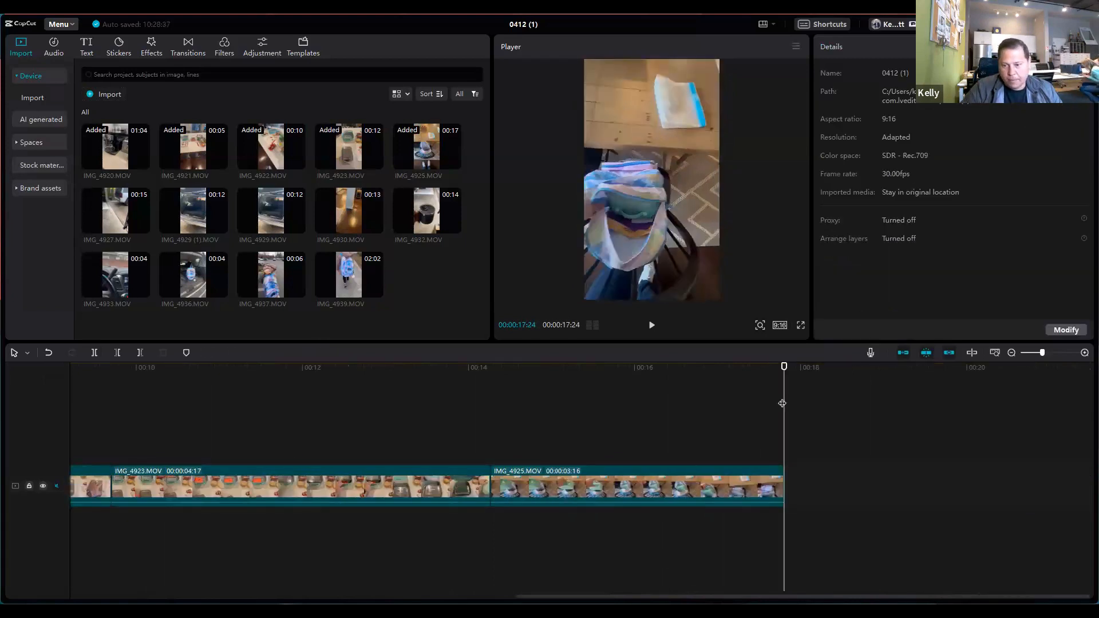
# Step: Add IMG_4929.MOV to the end of the timeline and scrub into it to 00:00:19:25
pyautogui.moveTo(756, 405); pyautogui.dragTo(978, 444)
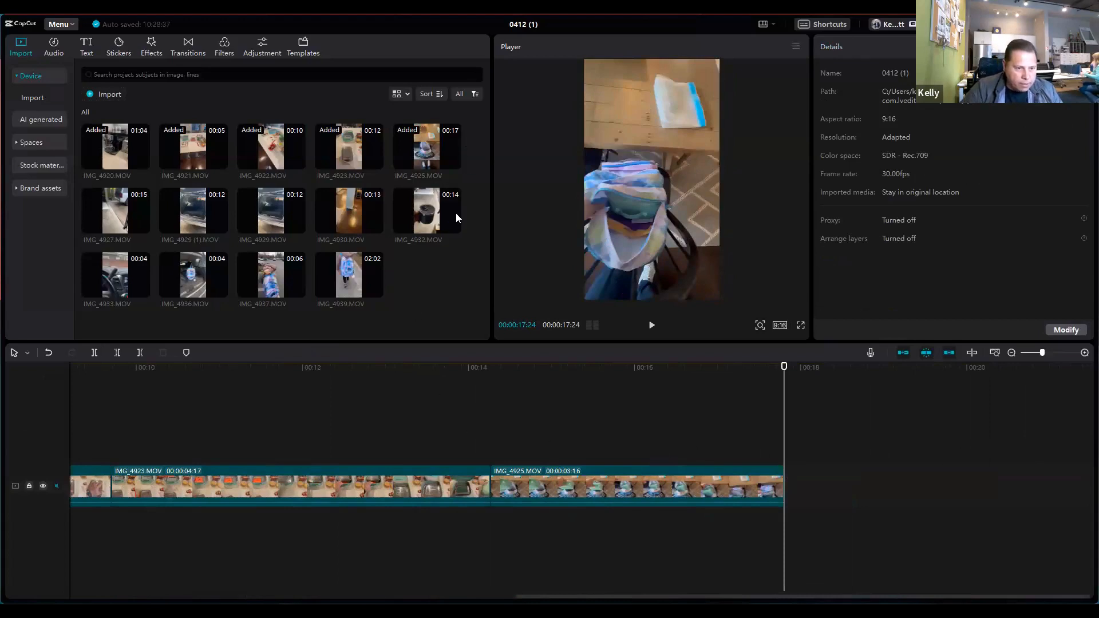
pyautogui.click(298, 226)
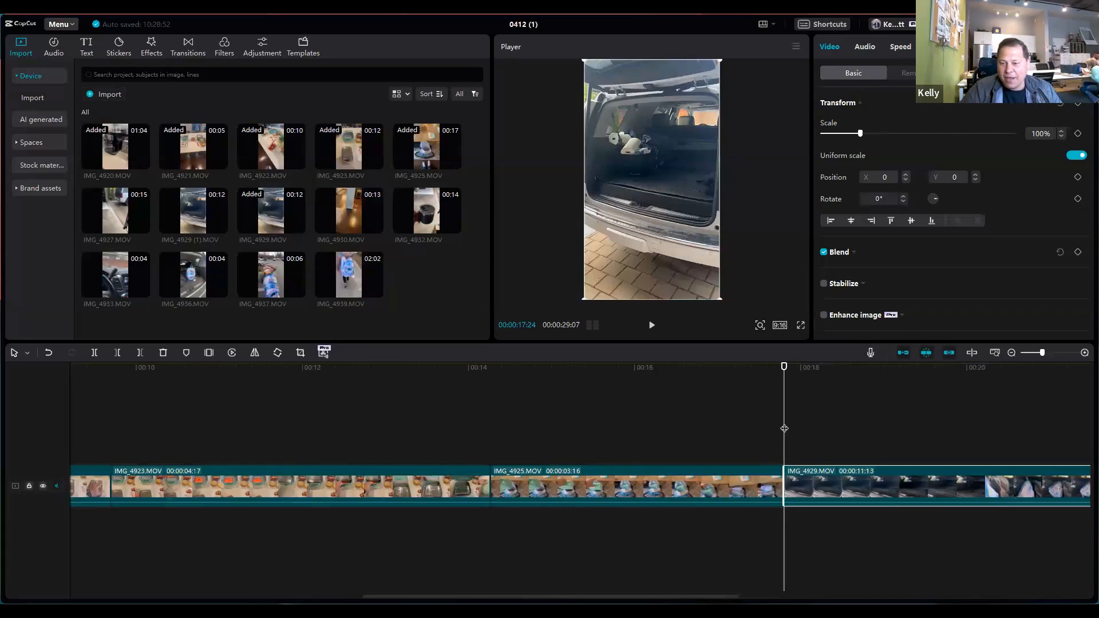
pyautogui.moveTo(784, 429); pyautogui.dragTo(952, 429)
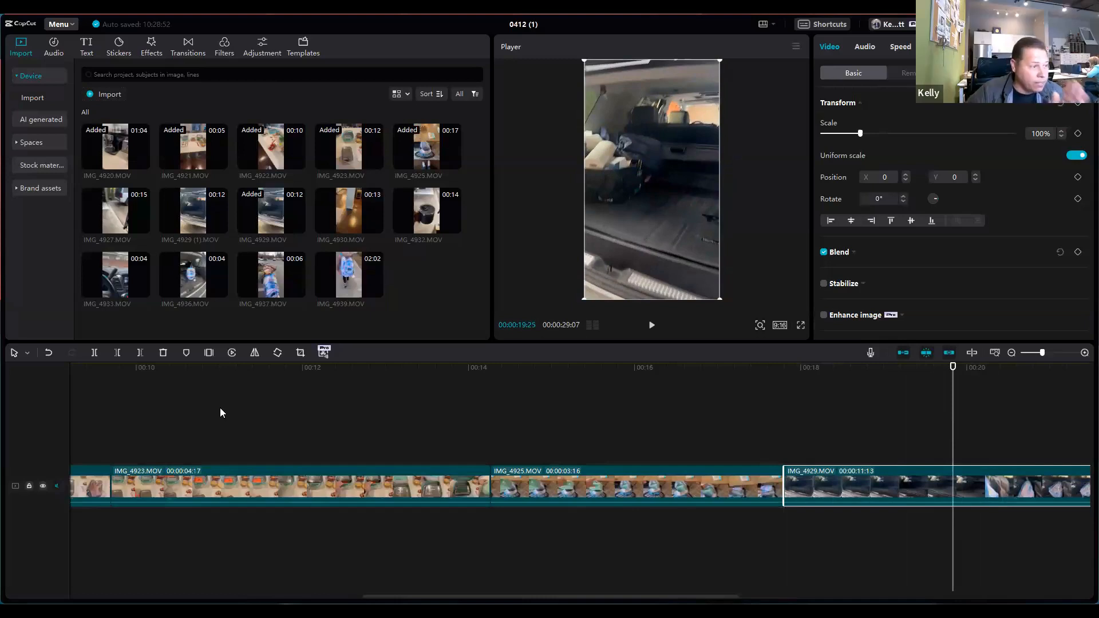
# Step: Try splitting IMG_4925.MOV at 00:00:16:01, select the resulting portions, and undo the split
pyautogui.click(624, 427)
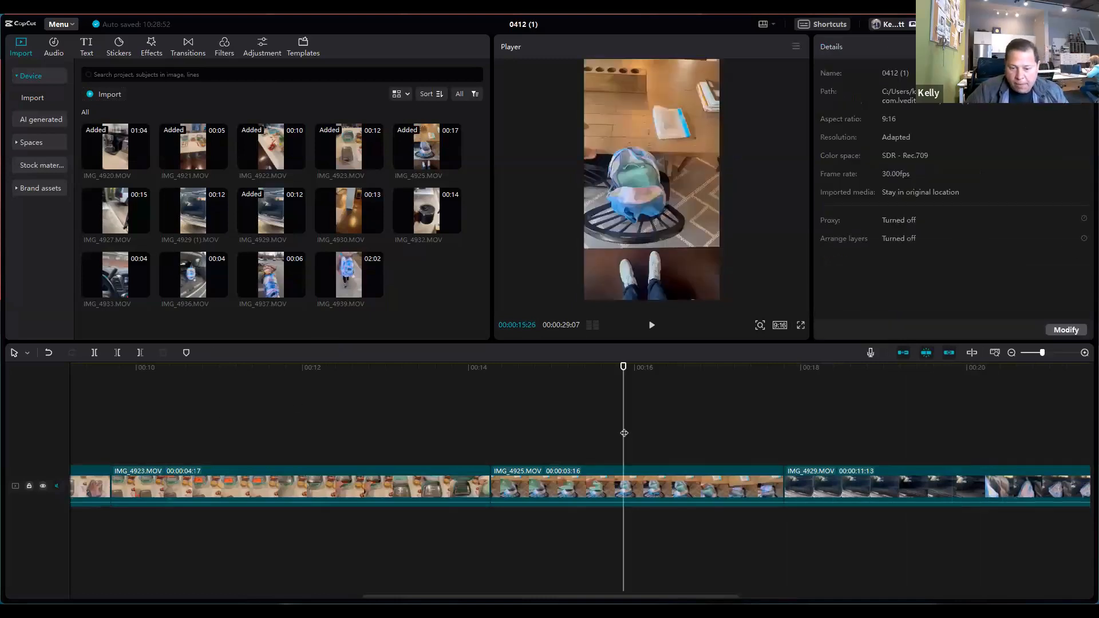
pyautogui.moveTo(606, 432); pyautogui.dragTo(638, 430)
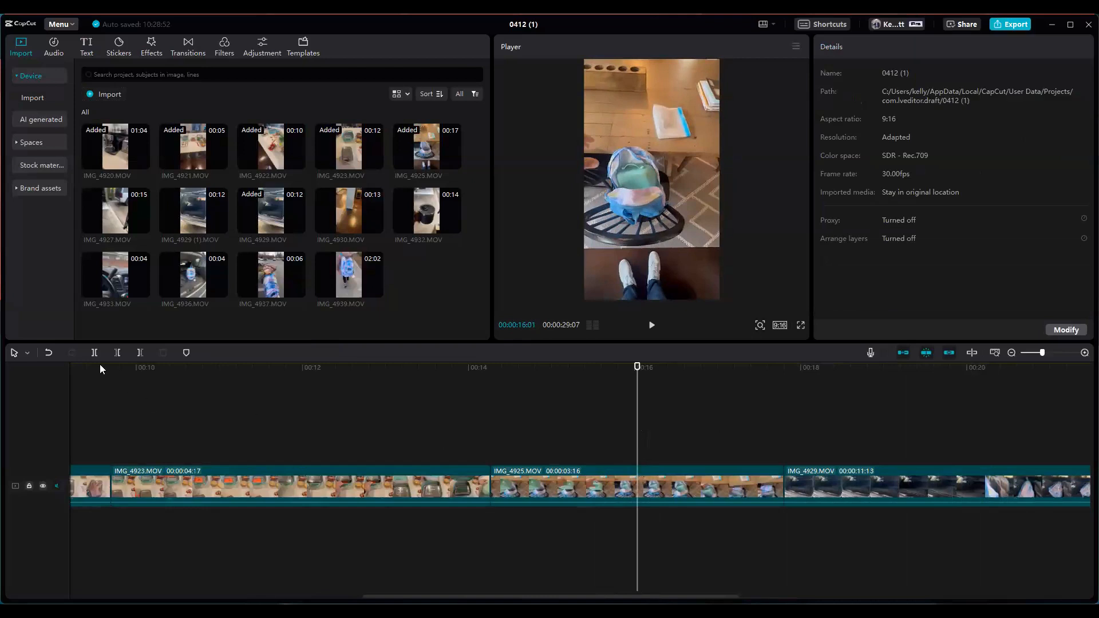
pyautogui.click(92, 351)
pyautogui.moveTo(637, 426); pyautogui.dragTo(539, 431)
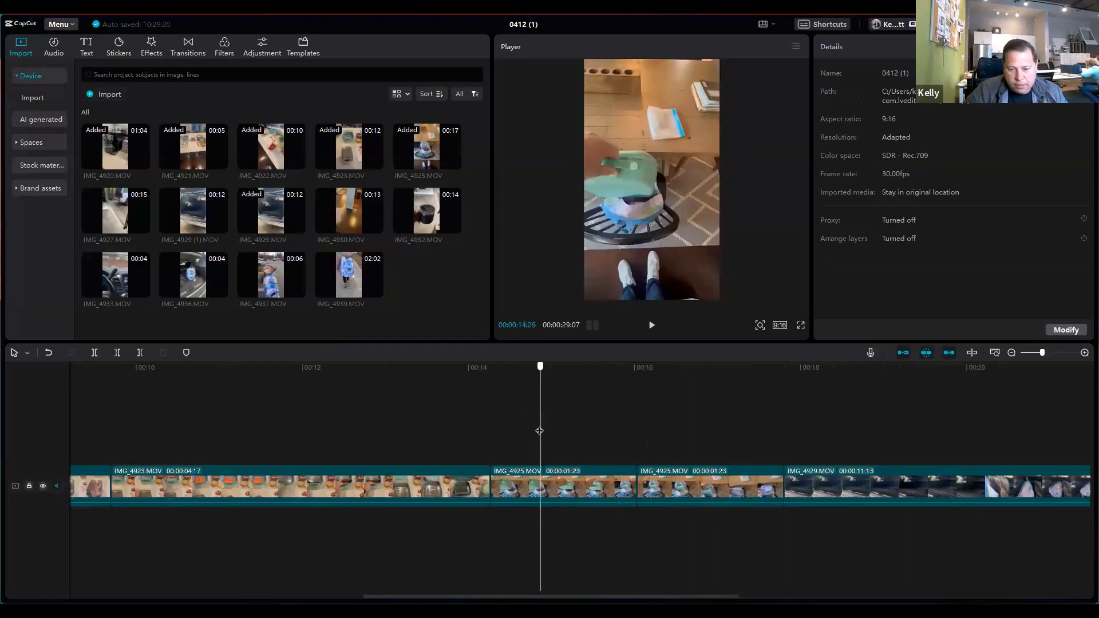
pyautogui.click(672, 473)
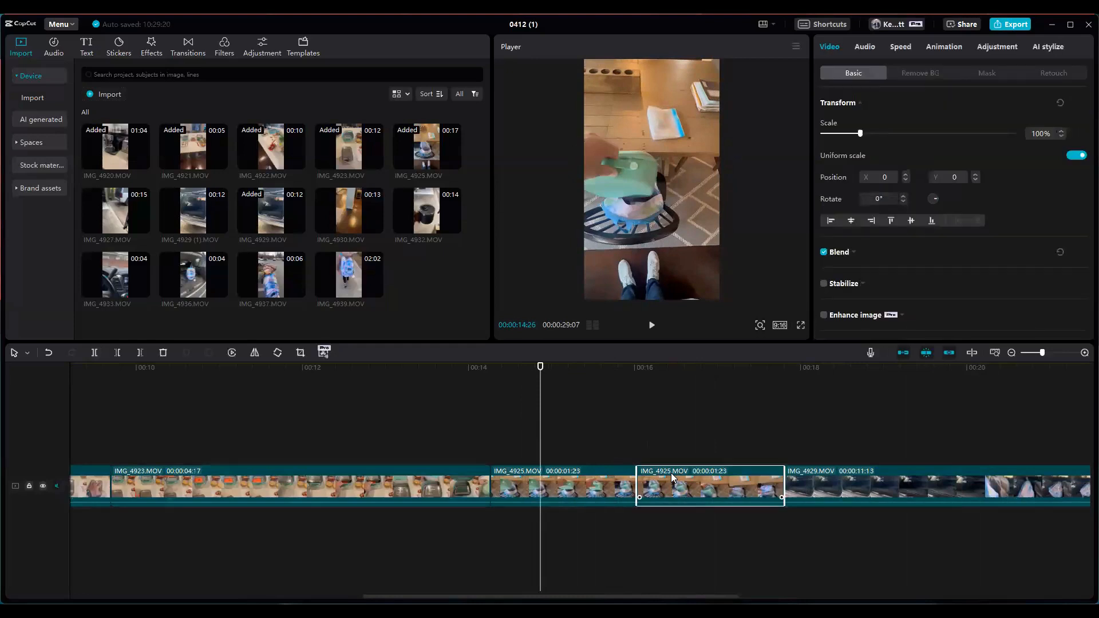
pyautogui.click(581, 473)
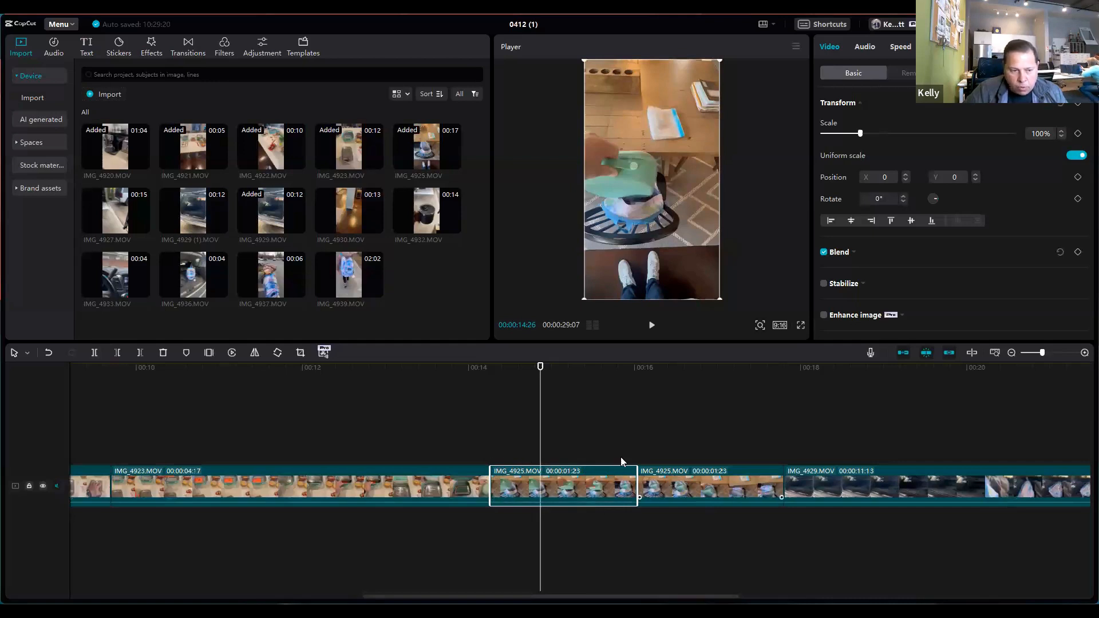
pyautogui.click(49, 353)
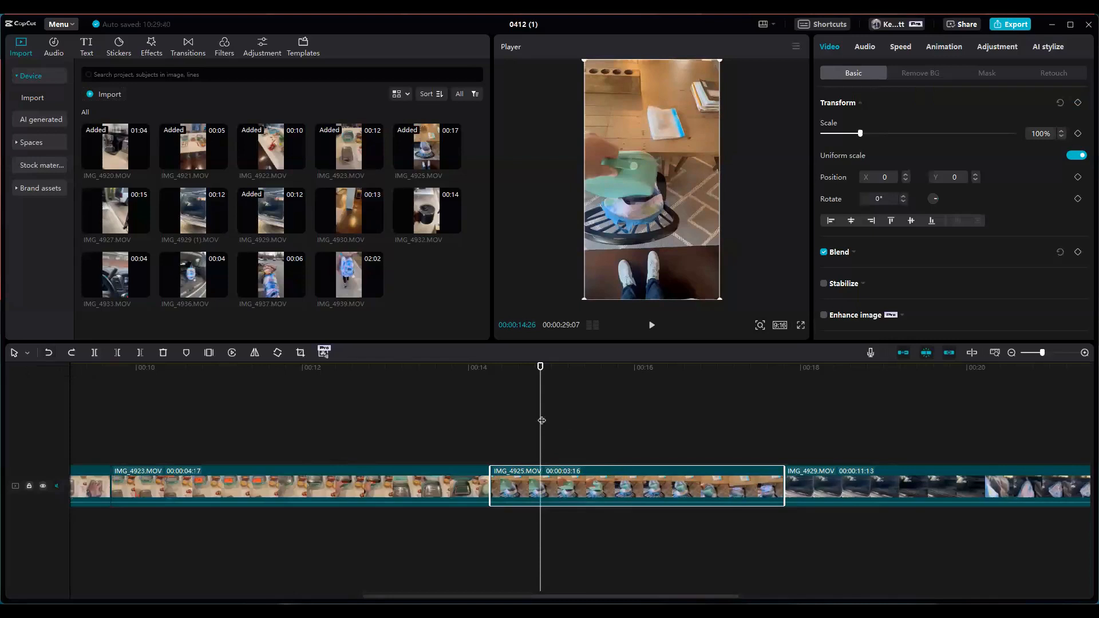
# Step: Scrub from IMG_4925.MOV into IMG_4929.MOV and trim away the start of IMG_4929.MOV up to 00:00:20:04
pyautogui.click(611, 420)
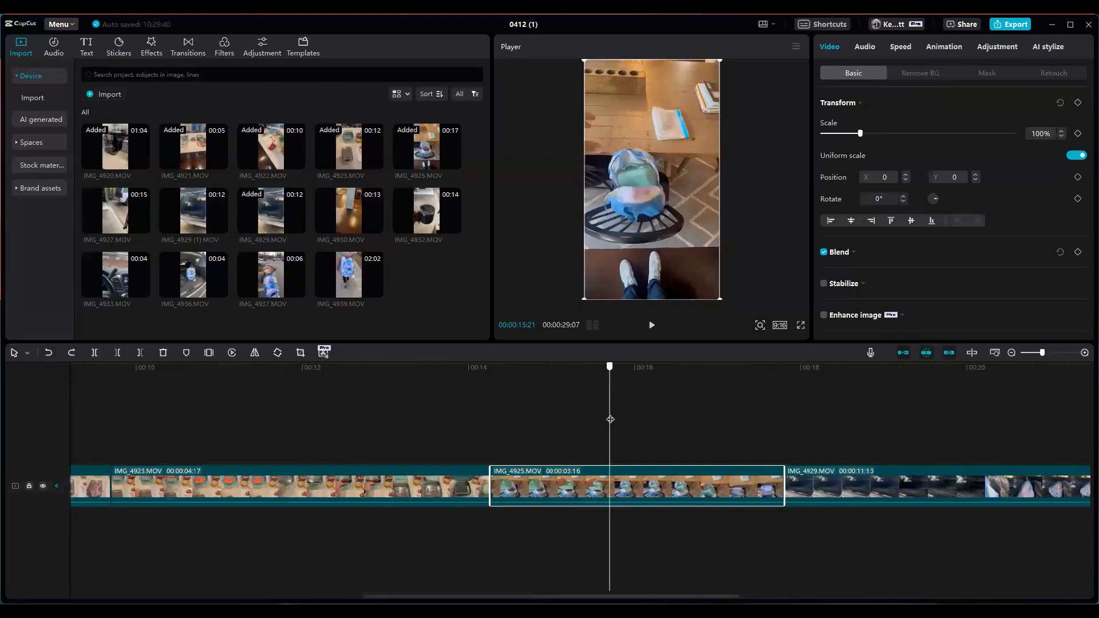
pyautogui.click(627, 420)
pyautogui.moveTo(656, 420); pyautogui.dragTo(753, 414)
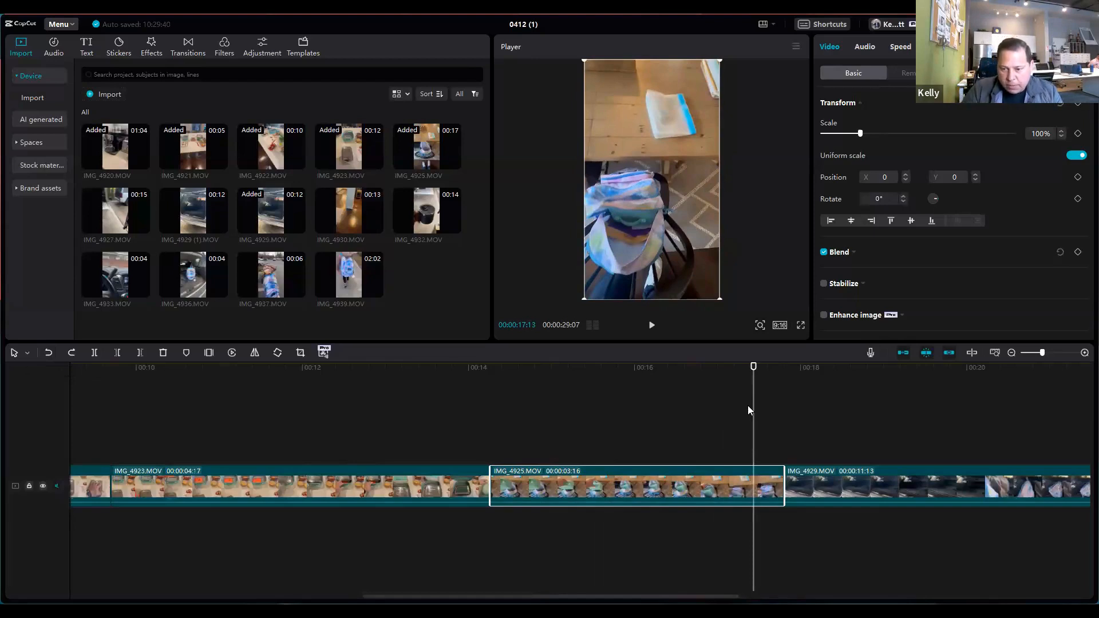
pyautogui.moveTo(776, 408); pyautogui.dragTo(976, 408)
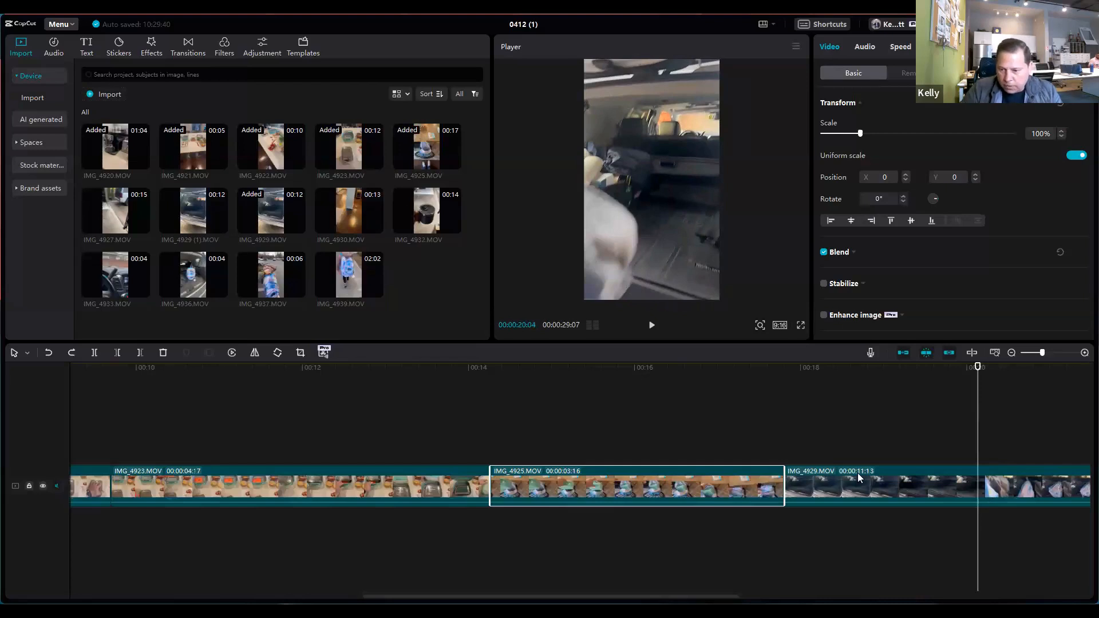
pyautogui.press('q')
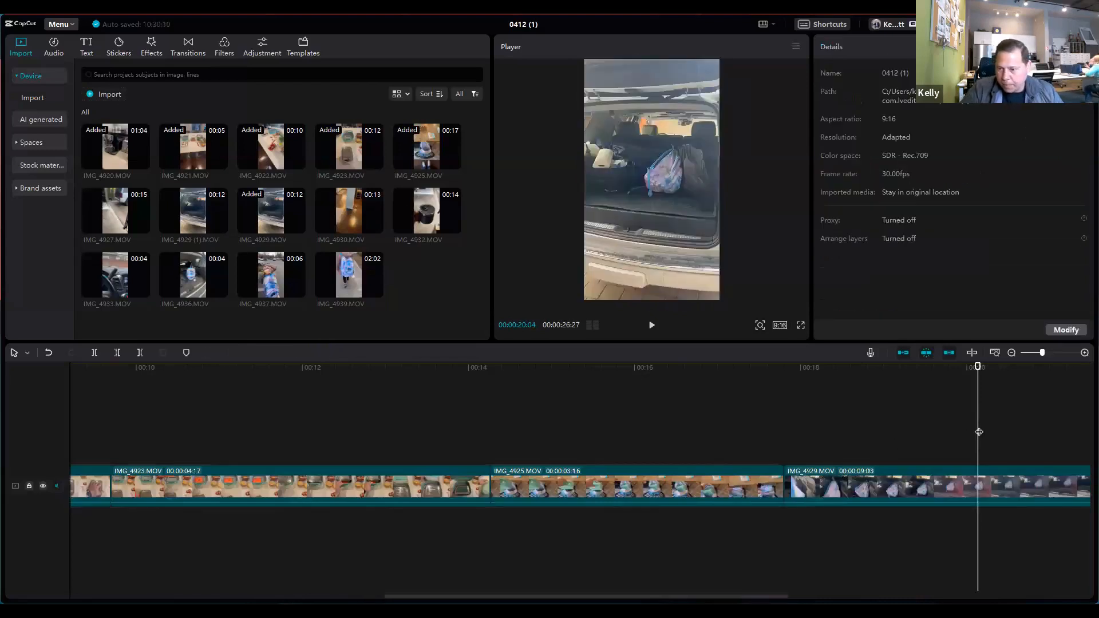
# Step: Scrub through IMG_4929.MOV and split it at 00:00:20:19
pyautogui.click(717, 434)
pyautogui.moveTo(717, 434); pyautogui.dragTo(984, 437)
pyautogui.moveTo(395, 596); pyautogui.dragTo(590, 600)
pyautogui.moveTo(491, 418); pyautogui.dragTo(518, 422)
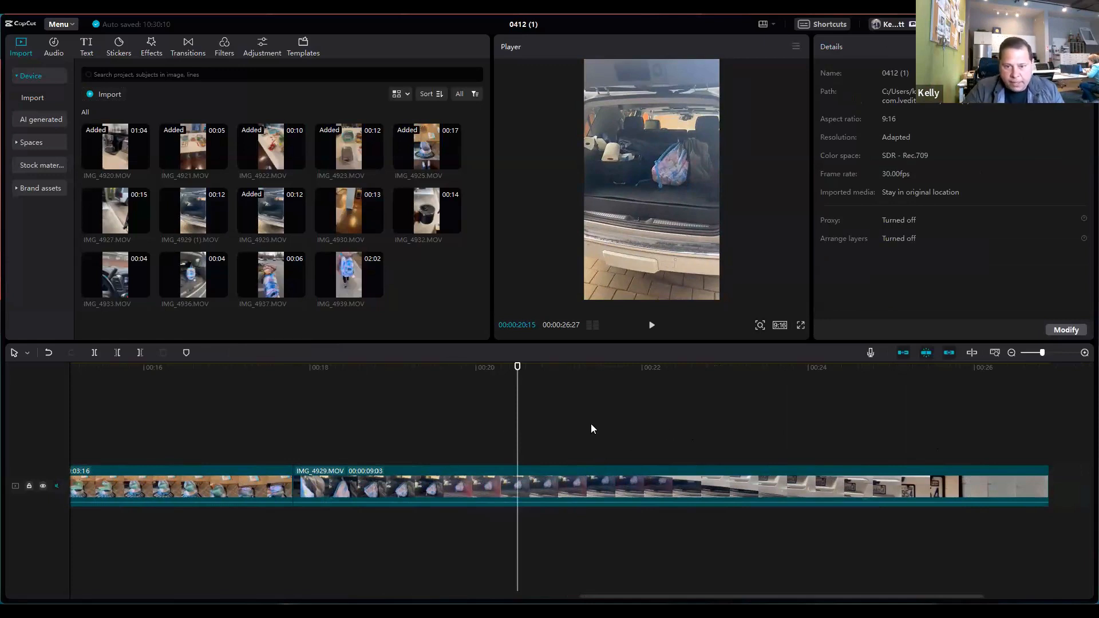
pyautogui.moveTo(514, 426)
pyautogui.mouseDown()
pyautogui.moveTo(537, 422)
pyautogui.moveTo(528, 424)
pyautogui.mouseUp()
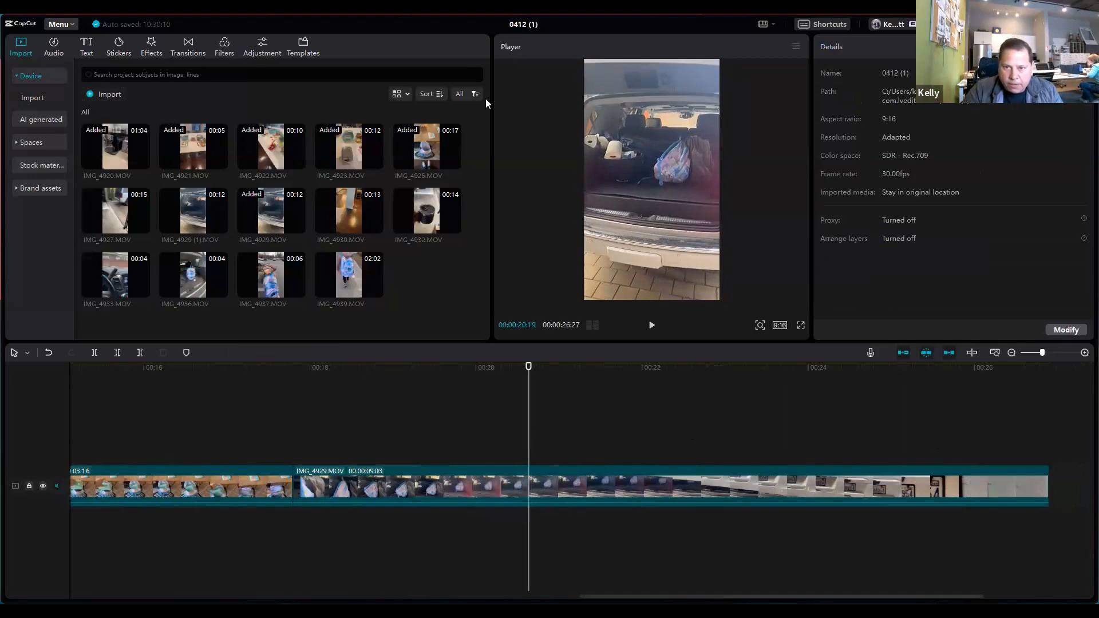
pyautogui.click(95, 354)
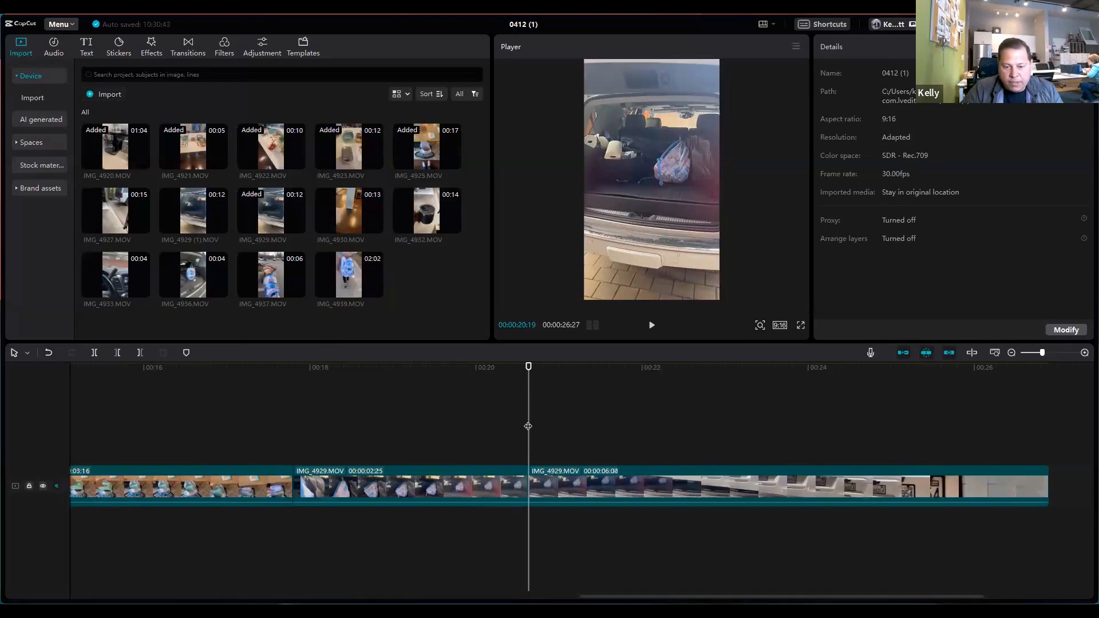
# Step: Set the playback speed of the second portion of IMG_4929.MOV to 5.0x
pyautogui.moveTo(528, 426); pyautogui.dragTo(562, 452)
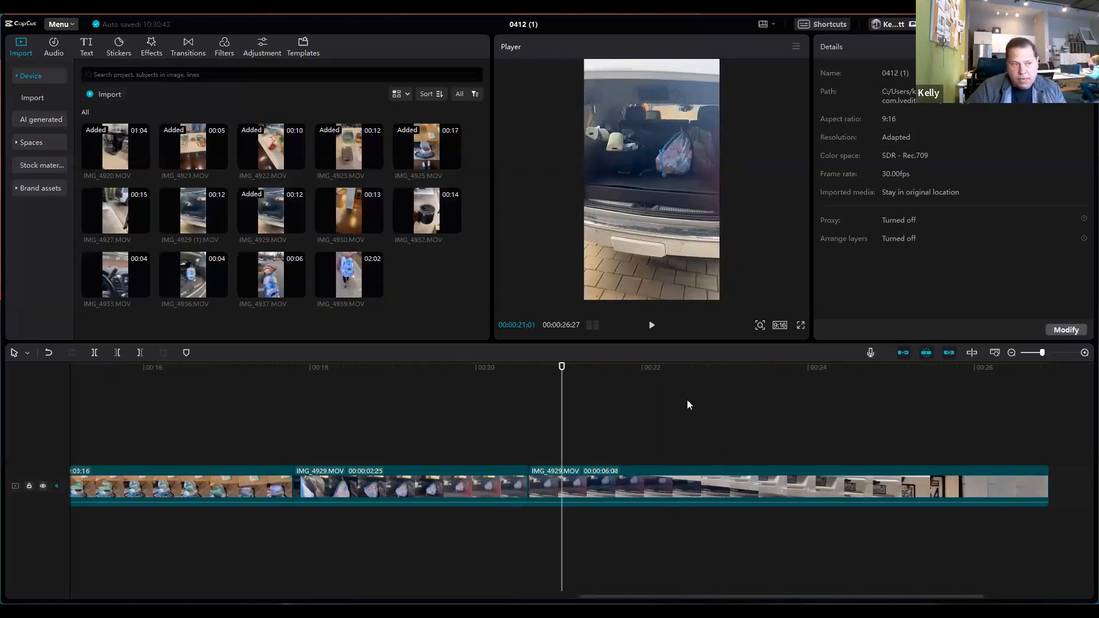
pyautogui.click(691, 480)
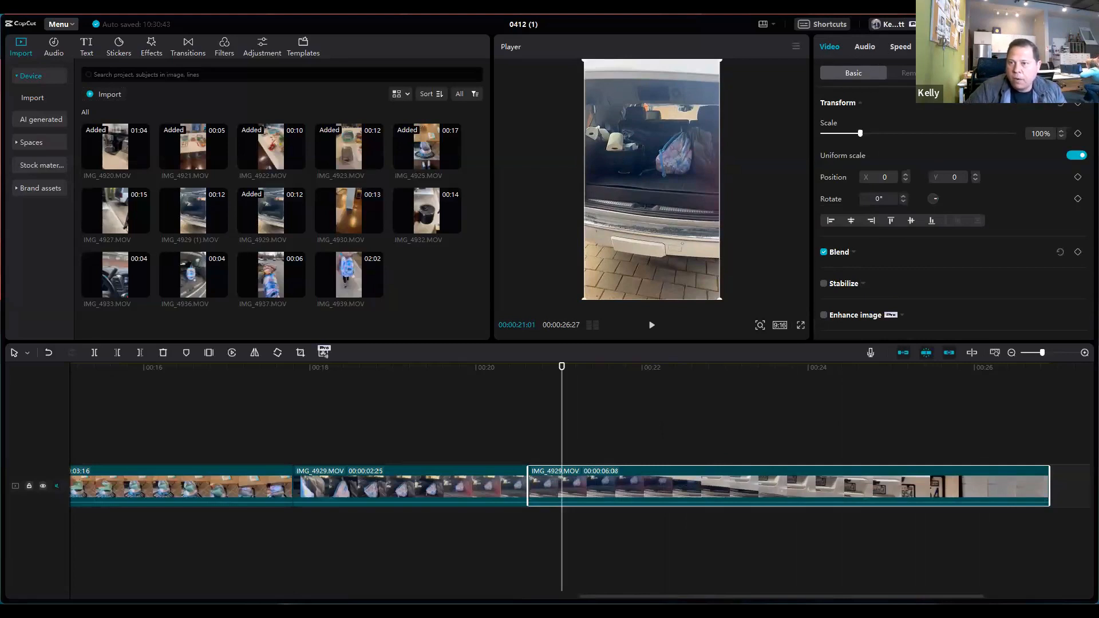
pyautogui.click(903, 49)
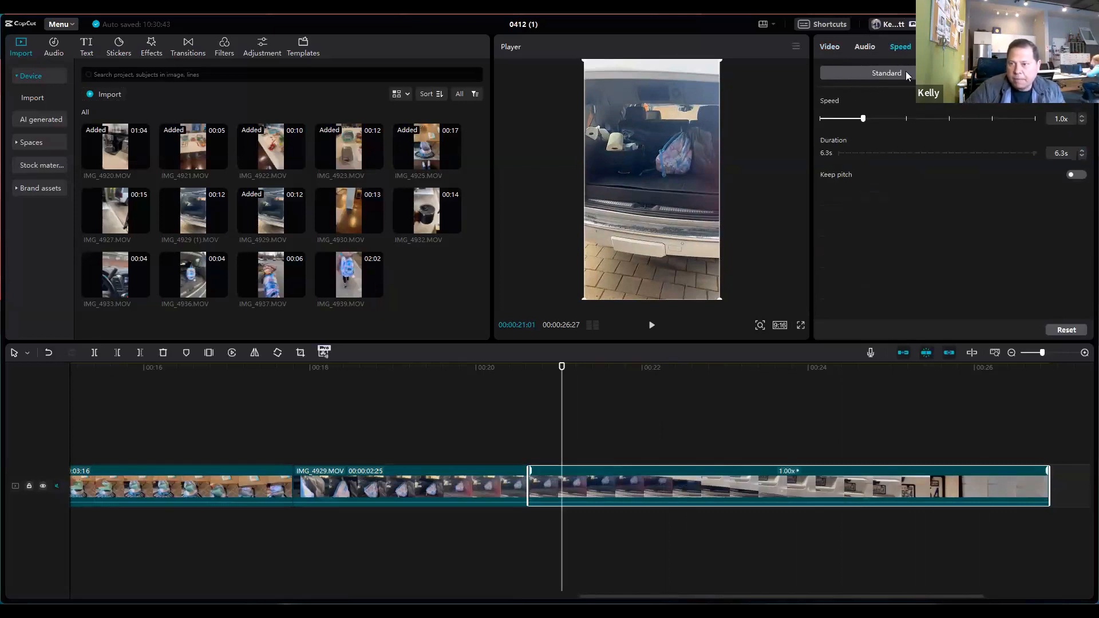
pyautogui.click(993, 118)
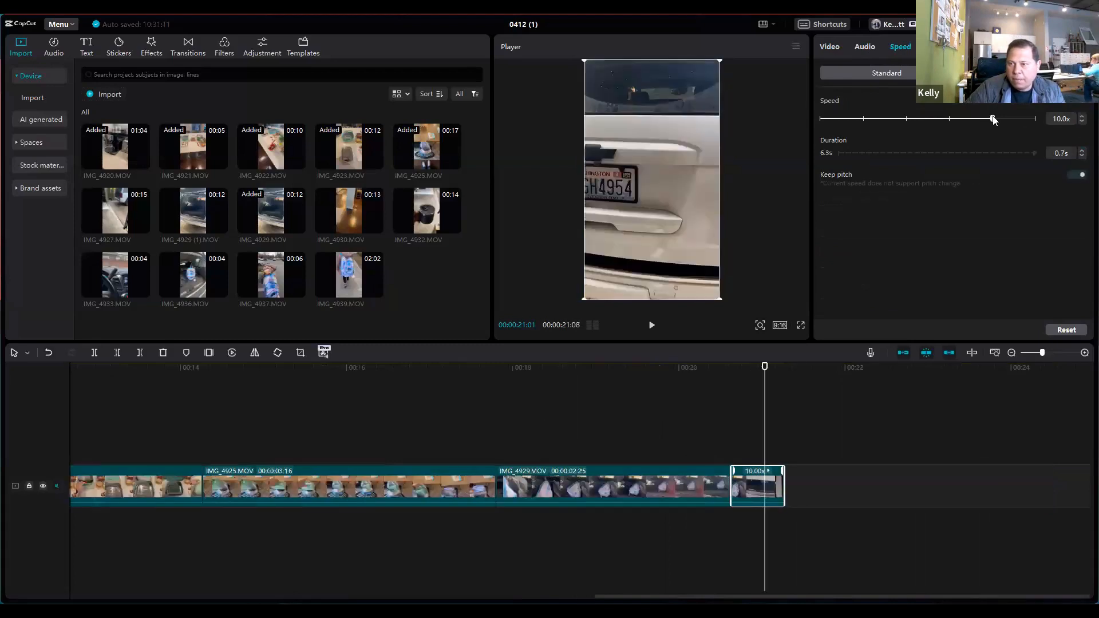
pyautogui.moveTo(993, 119); pyautogui.dragTo(950, 119)
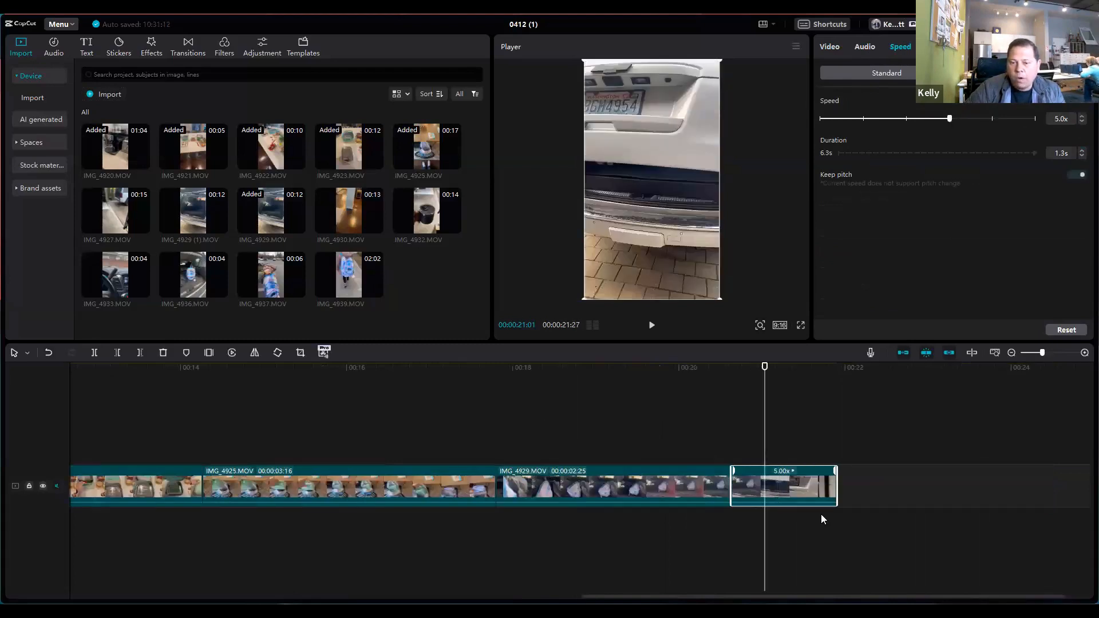
# Step: Play back the sequence from 00:00:17:13 through the sped-up end of IMG_4929.MOV to check the pacing
pyautogui.moveTo(764, 417); pyautogui.dragTo(466, 414)
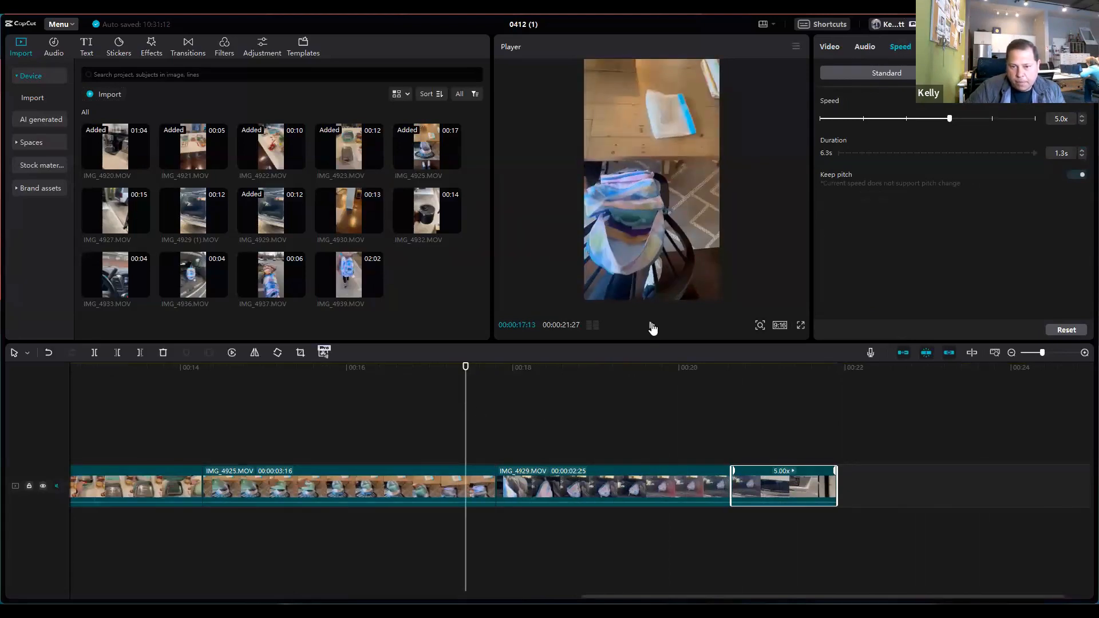
pyautogui.click(653, 328)
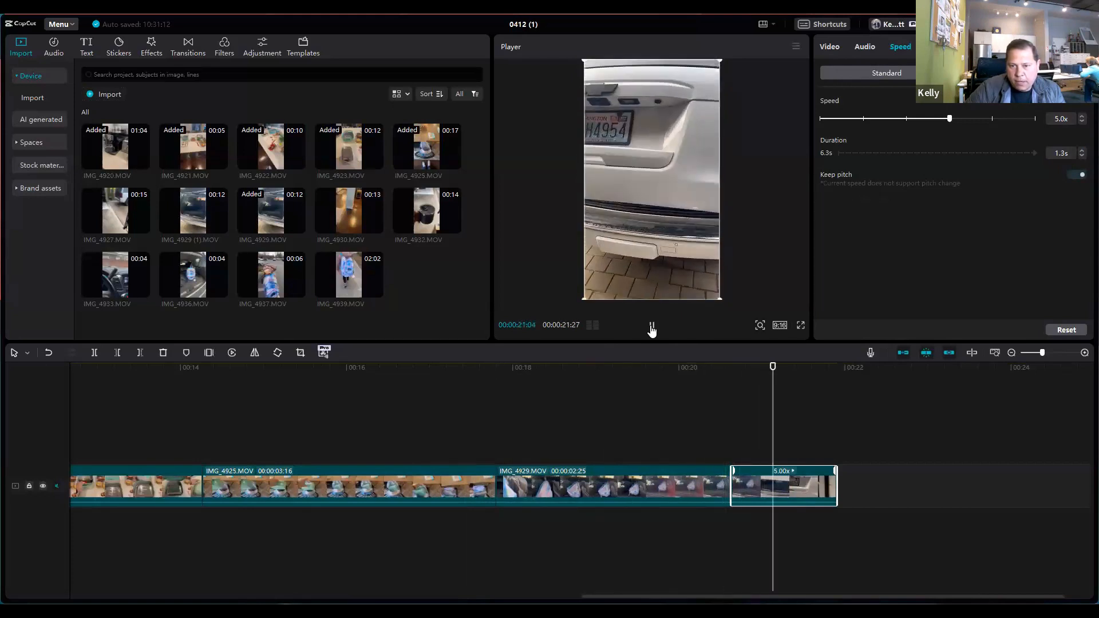
pyautogui.click(668, 411)
pyautogui.click(651, 326)
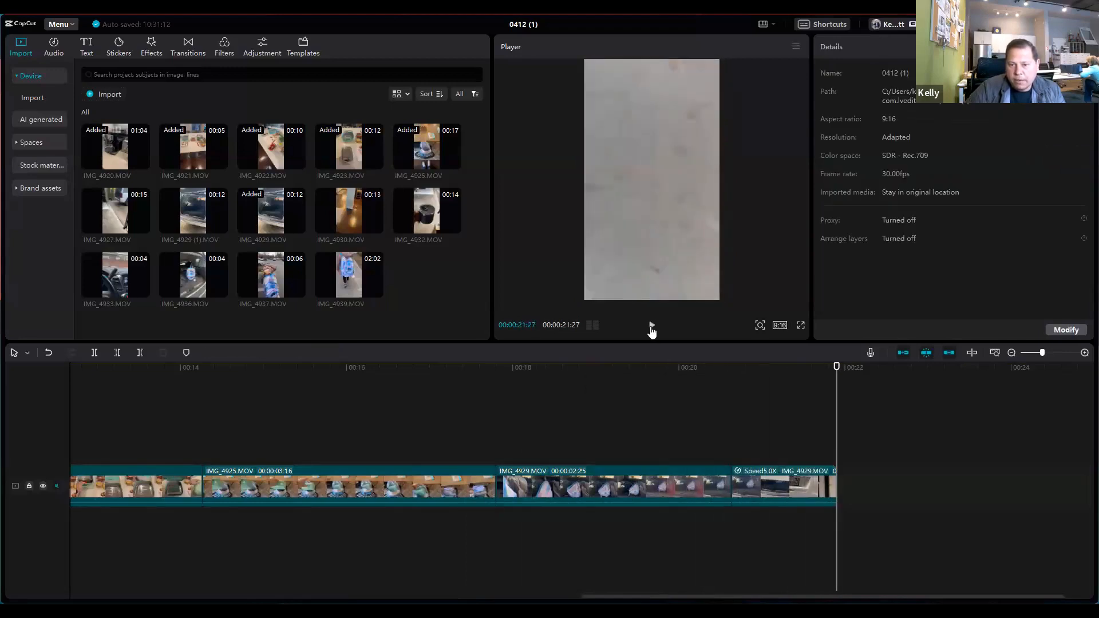
pyautogui.click(651, 326)
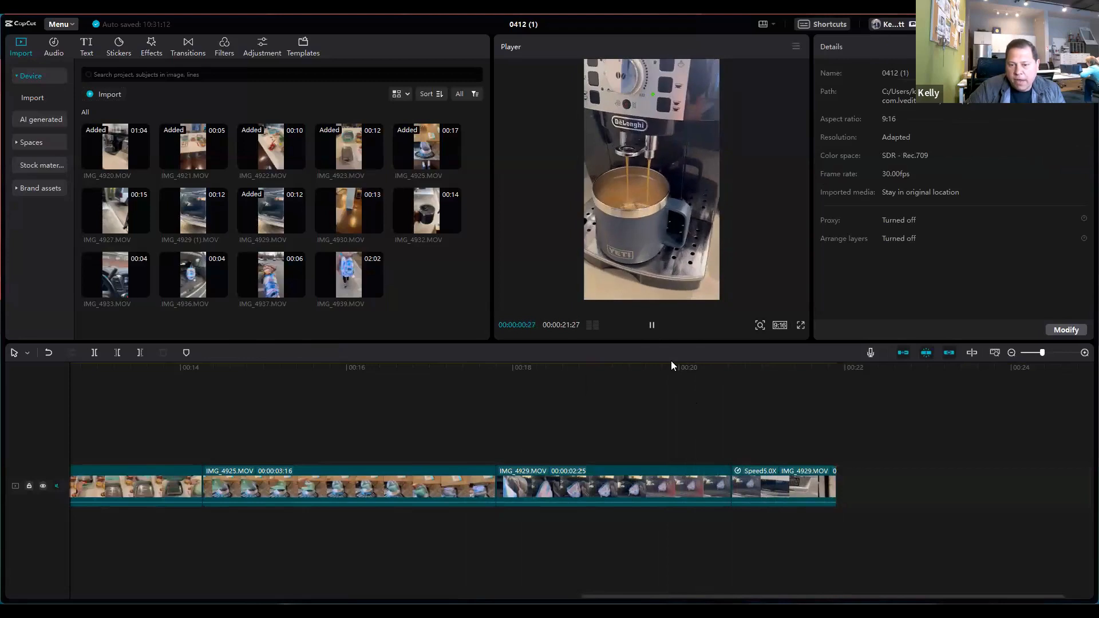
pyautogui.click(680, 395)
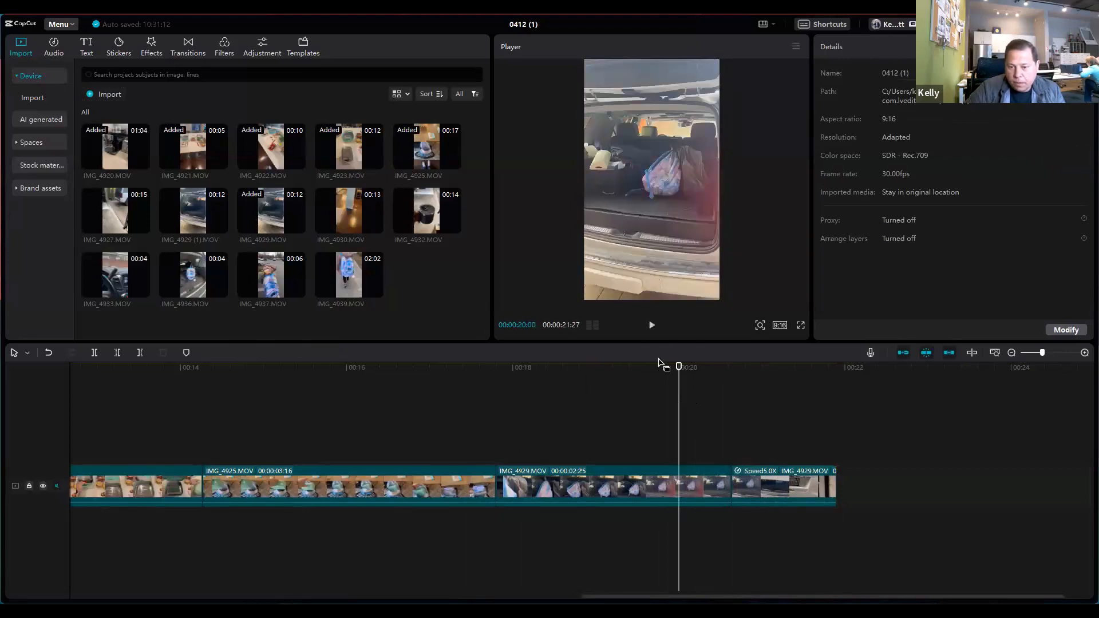
pyautogui.click(653, 408)
# Step: Add IMG_4936.MOV to the end of the timeline and cut away its portion before 00:00:23:00
pyautogui.moveTo(676, 409); pyautogui.dragTo(837, 424)
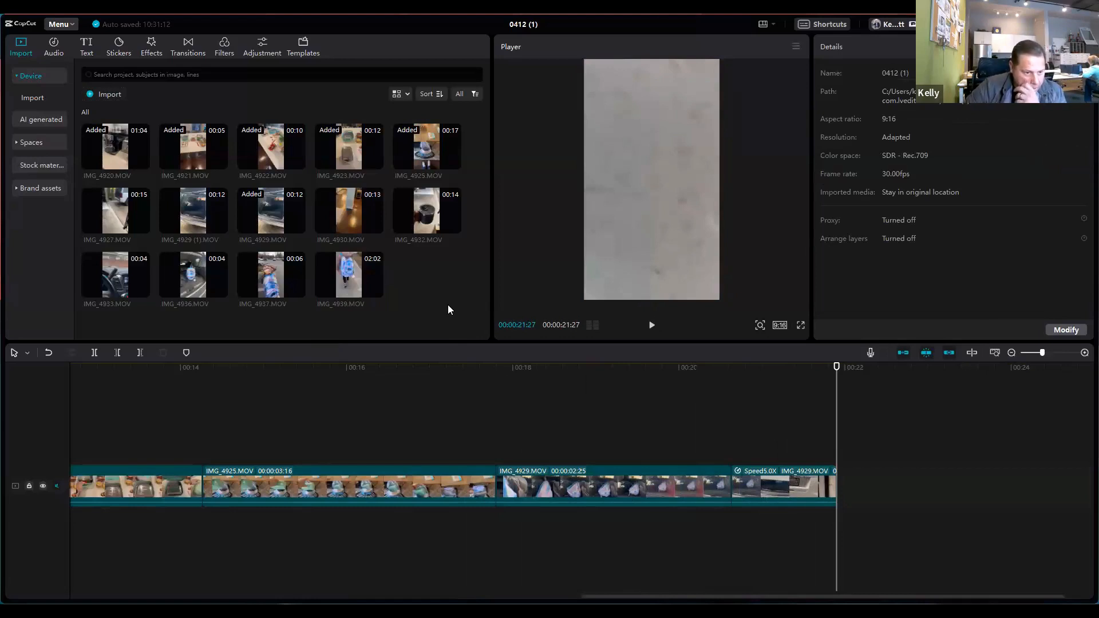
pyautogui.click(221, 291)
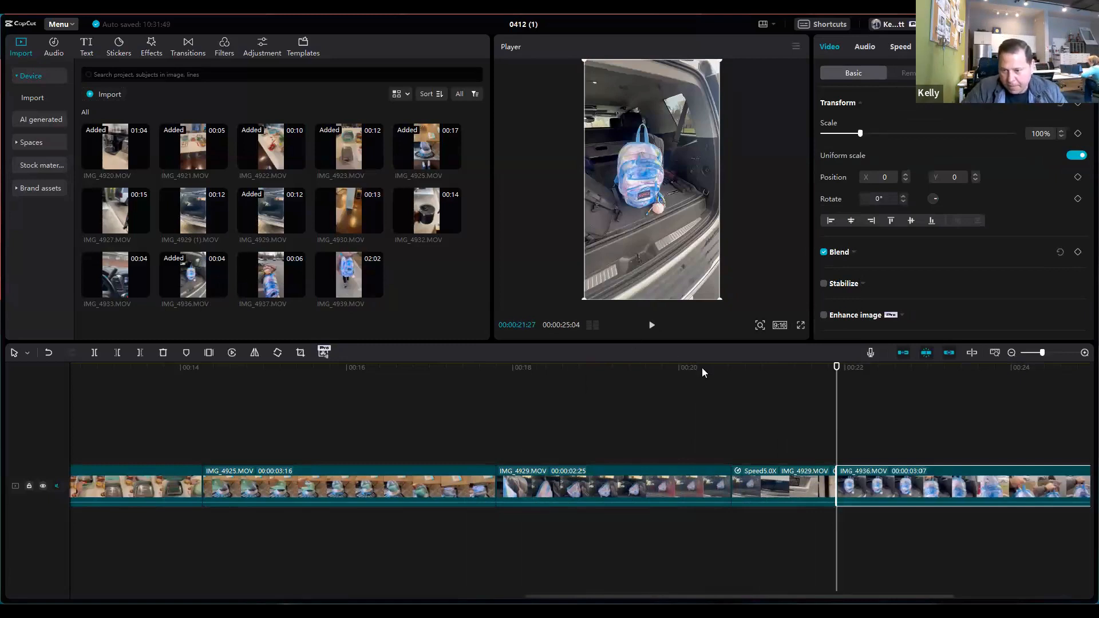
pyautogui.moveTo(828, 412); pyautogui.dragTo(763, 418)
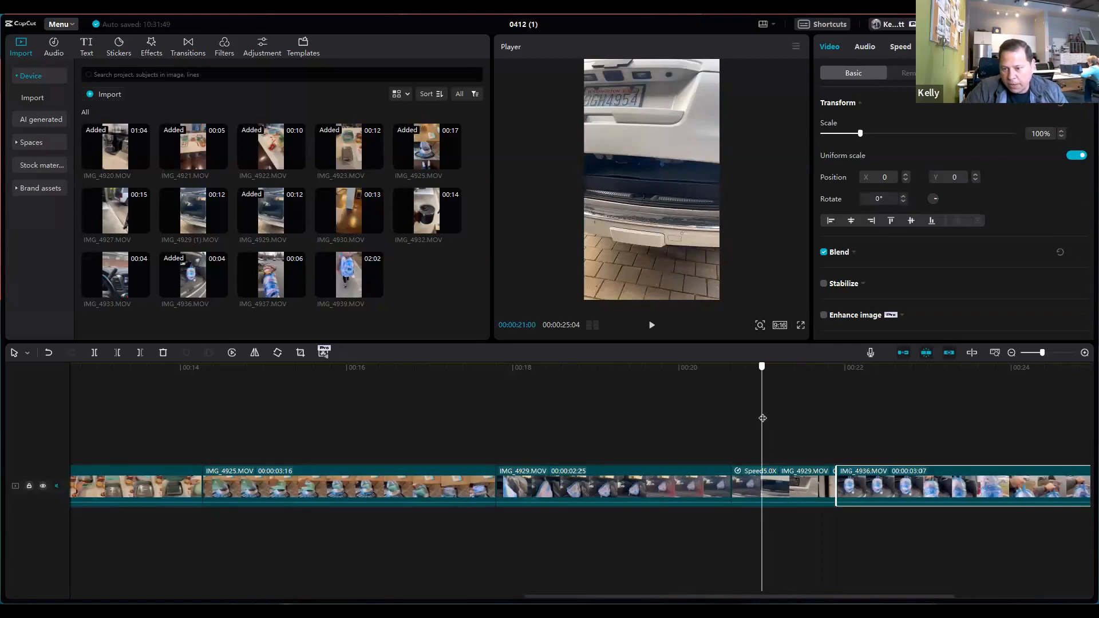
pyautogui.moveTo(770, 419); pyautogui.dragTo(928, 425)
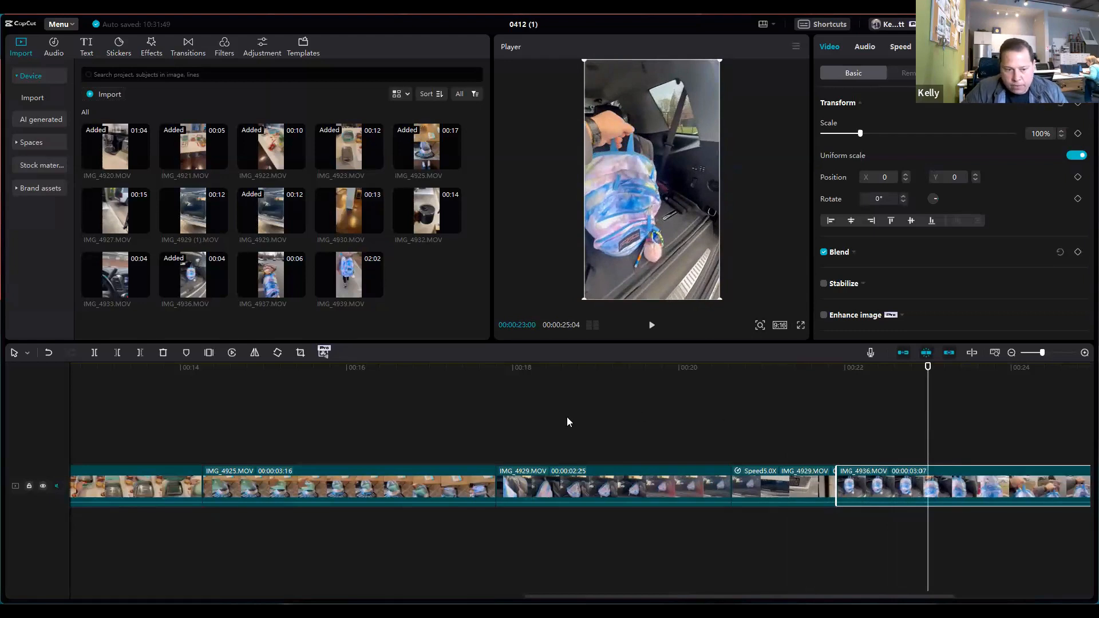
pyautogui.click(95, 353)
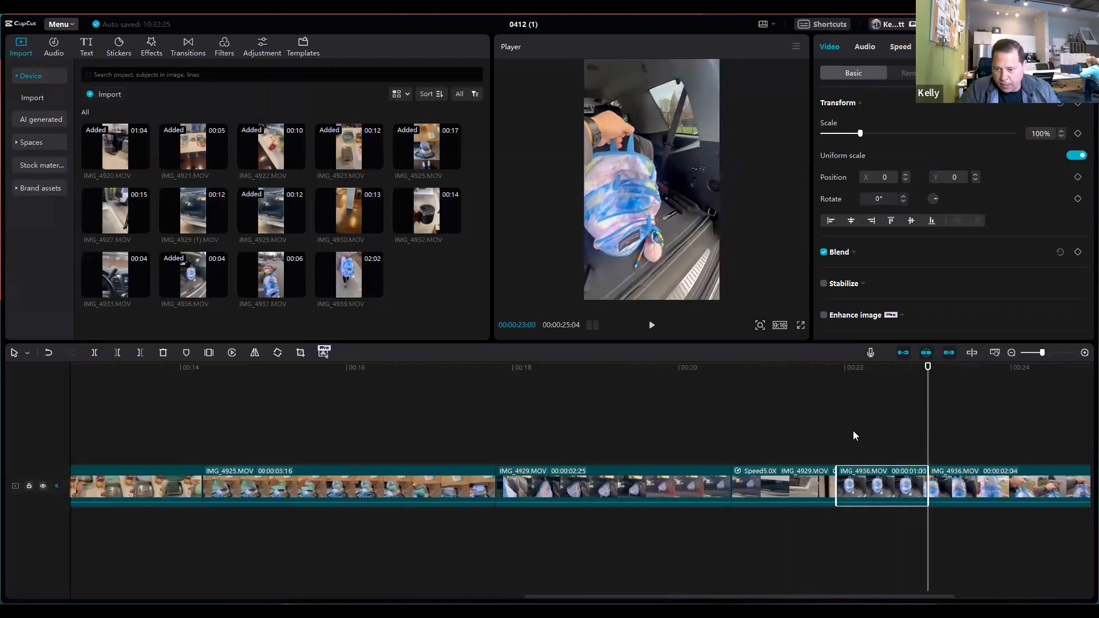
pyautogui.press('Delete')
# Step: Try adding IMG_4939.MOV at the end of the timeline at 00:00:24:01, and undo the addition
pyautogui.moveTo(930, 419); pyautogui.dragTo(1015, 418)
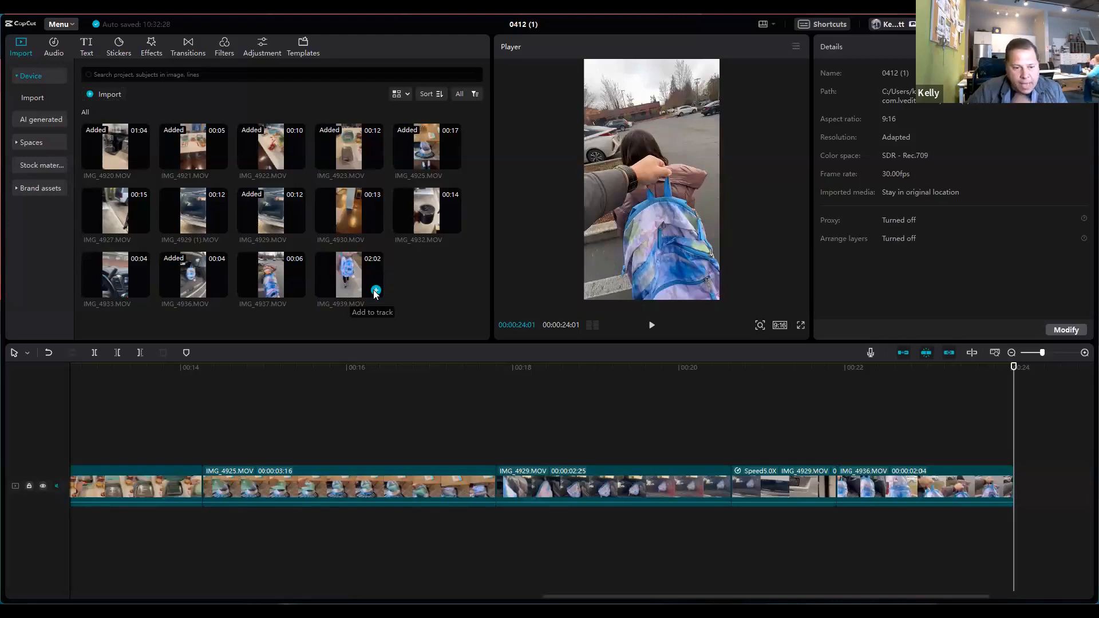
pyautogui.click(376, 291)
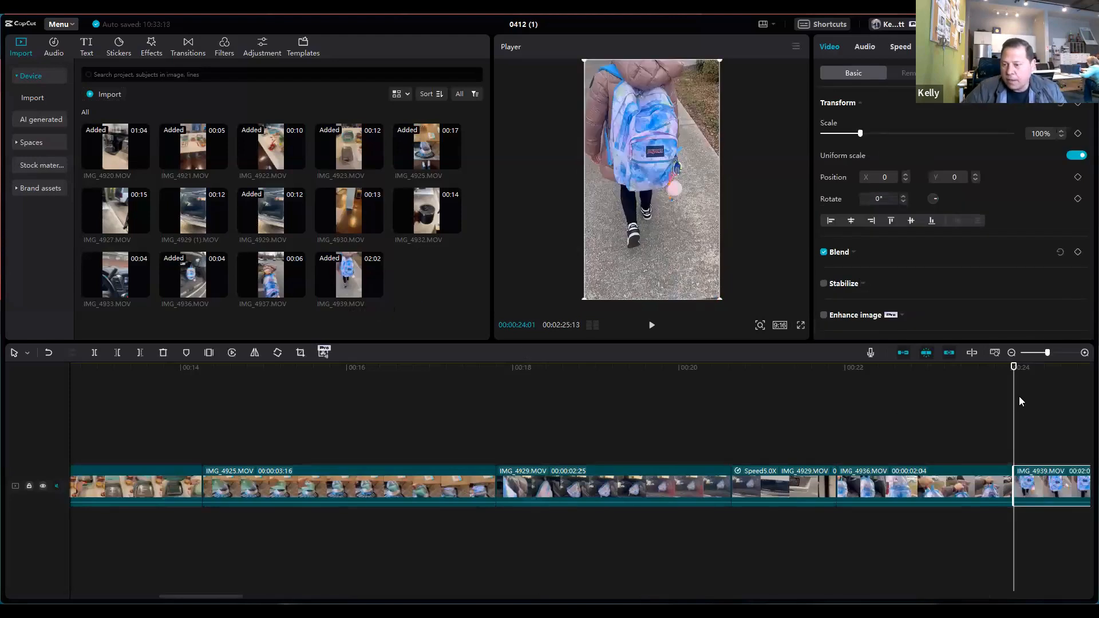
pyautogui.moveTo(928, 408); pyautogui.dragTo(1029, 408)
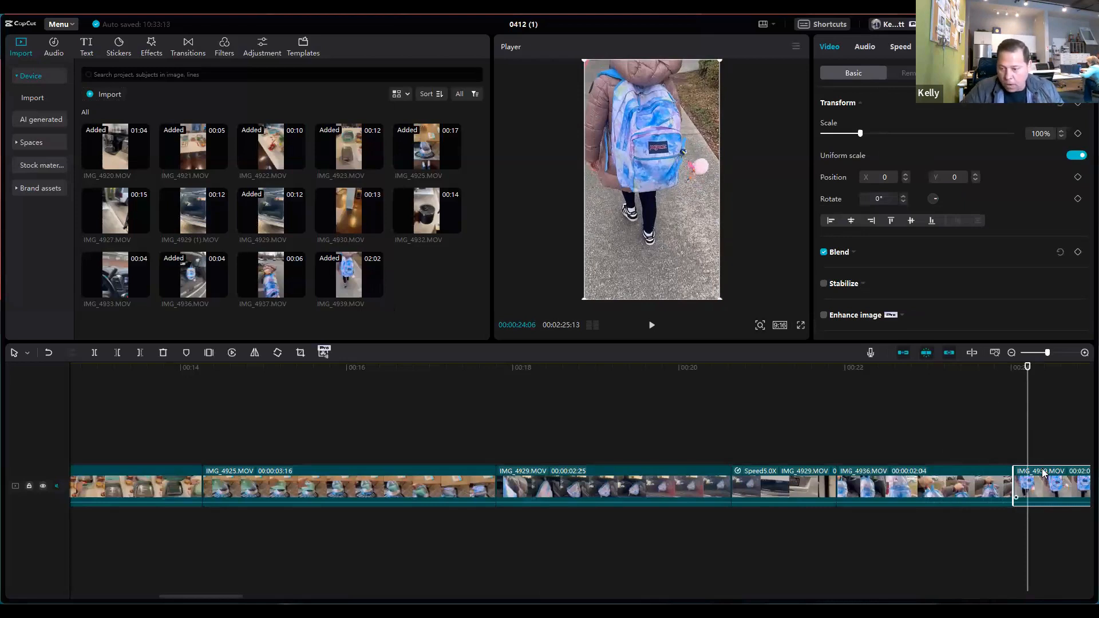
pyautogui.click(49, 353)
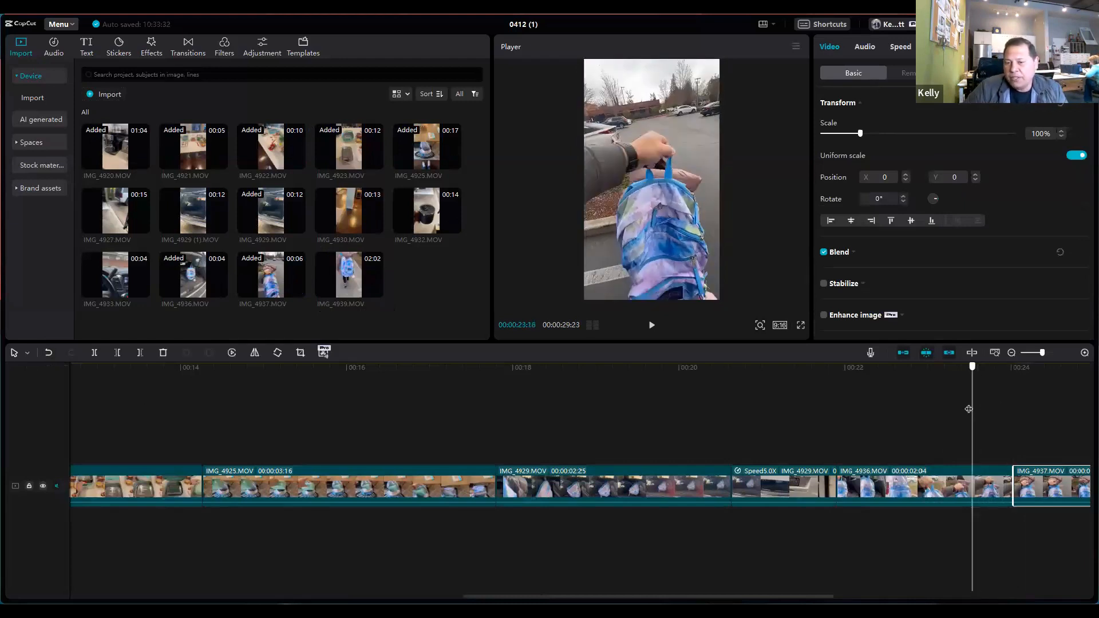
# Step: Split IMG_4937.MOV at 00:00:24:09 and delete the short portion before the cut
pyautogui.click(1025, 409)
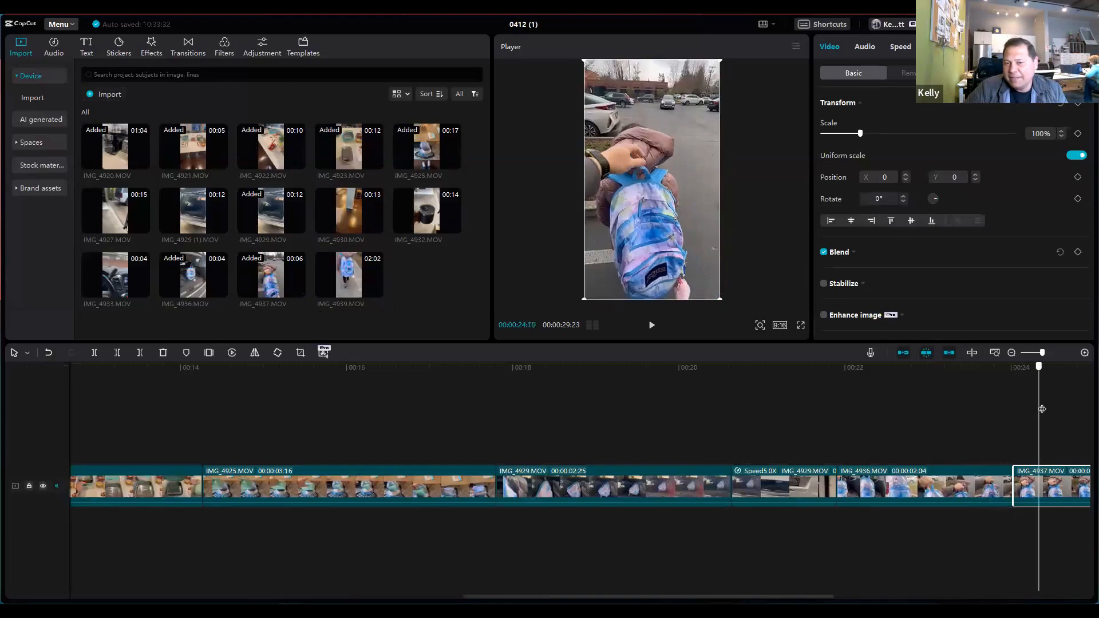
pyautogui.click(980, 410)
pyautogui.moveTo(980, 410); pyautogui.dragTo(1010, 407)
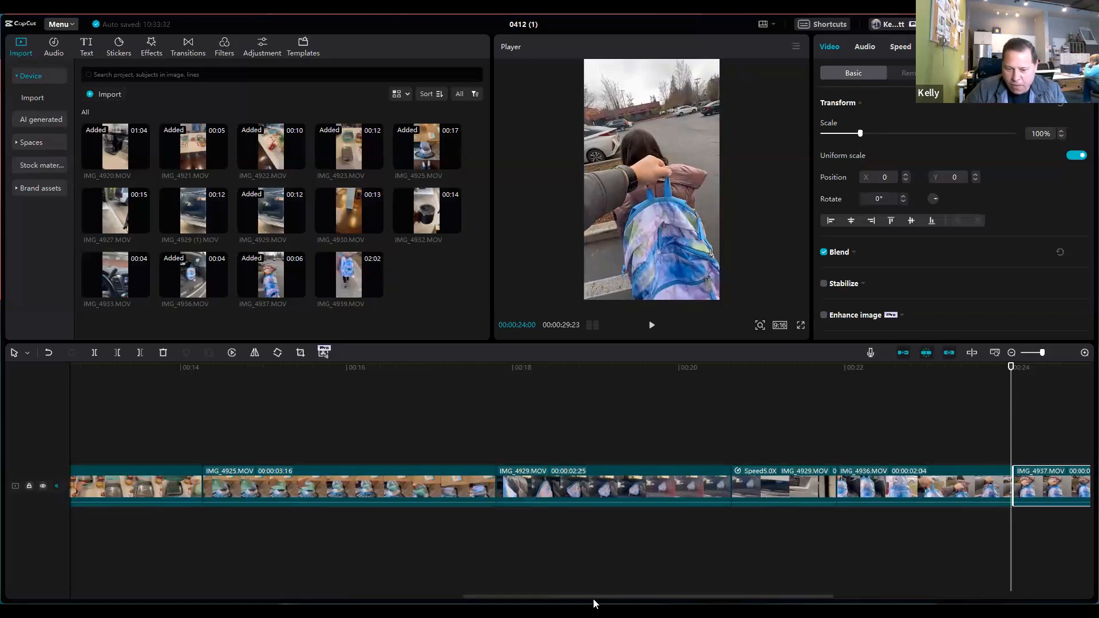
pyautogui.moveTo(601, 600); pyautogui.dragTo(739, 598)
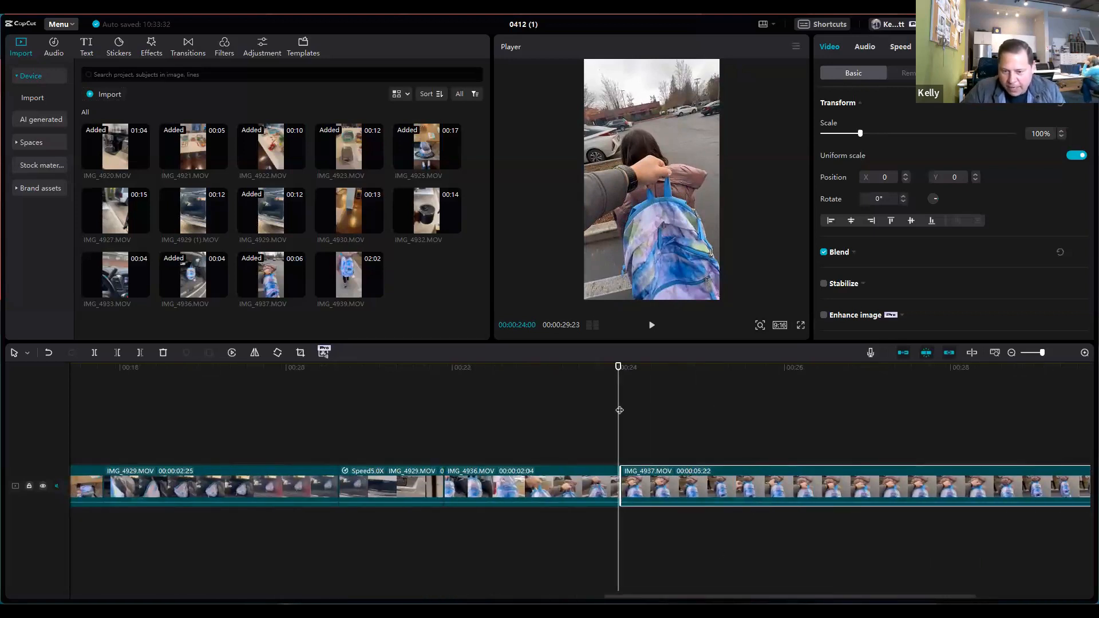
pyautogui.moveTo(618, 410); pyautogui.dragTo(643, 413)
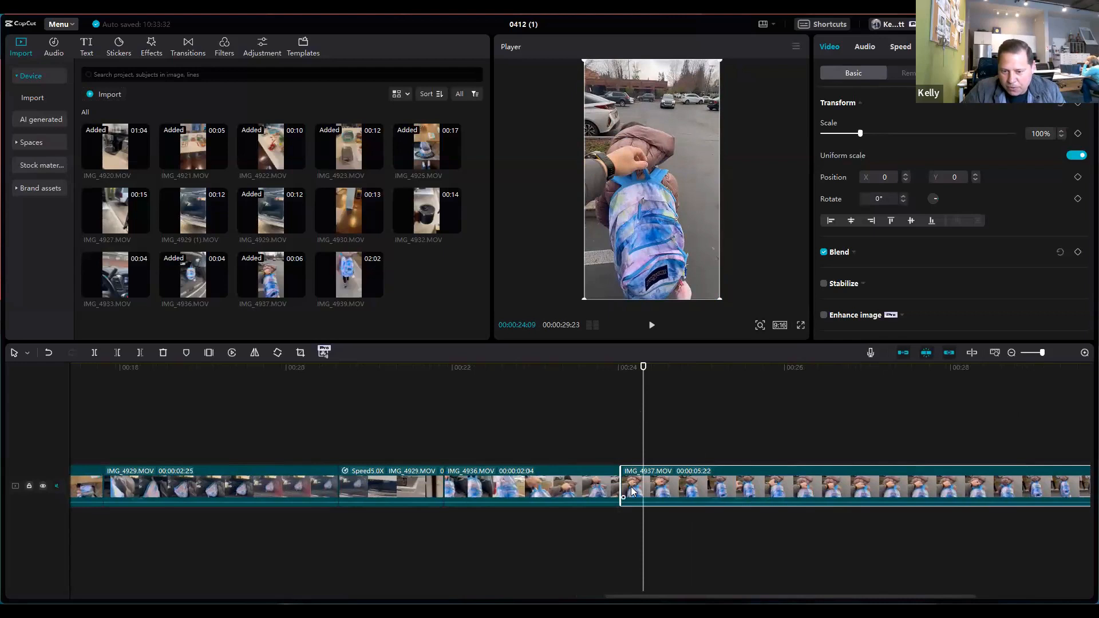
pyautogui.click(94, 353)
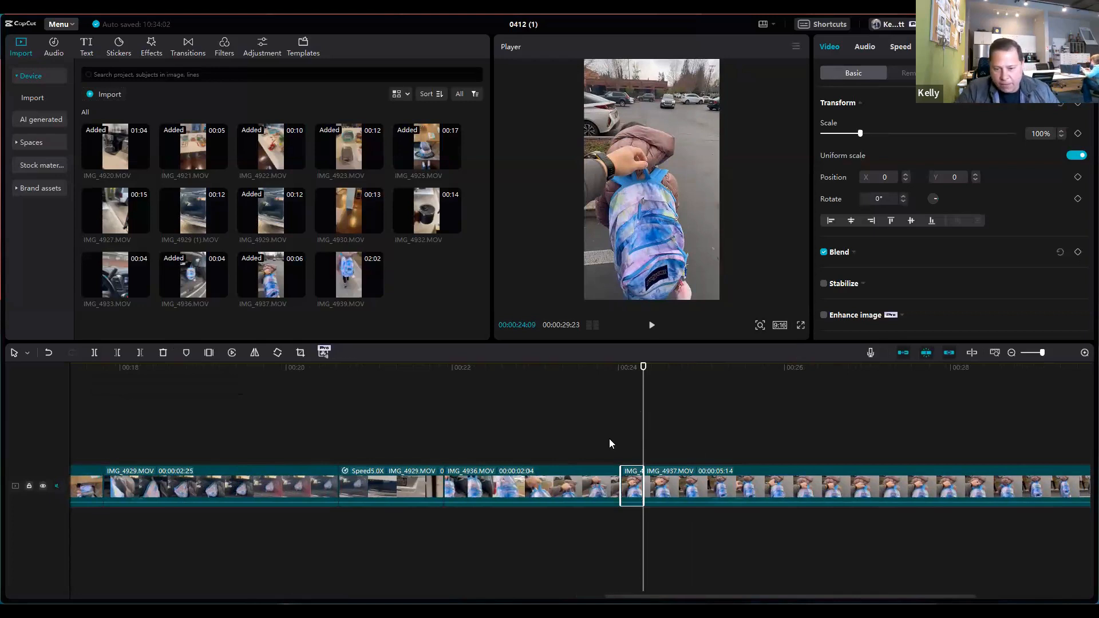
pyautogui.press('Delete')
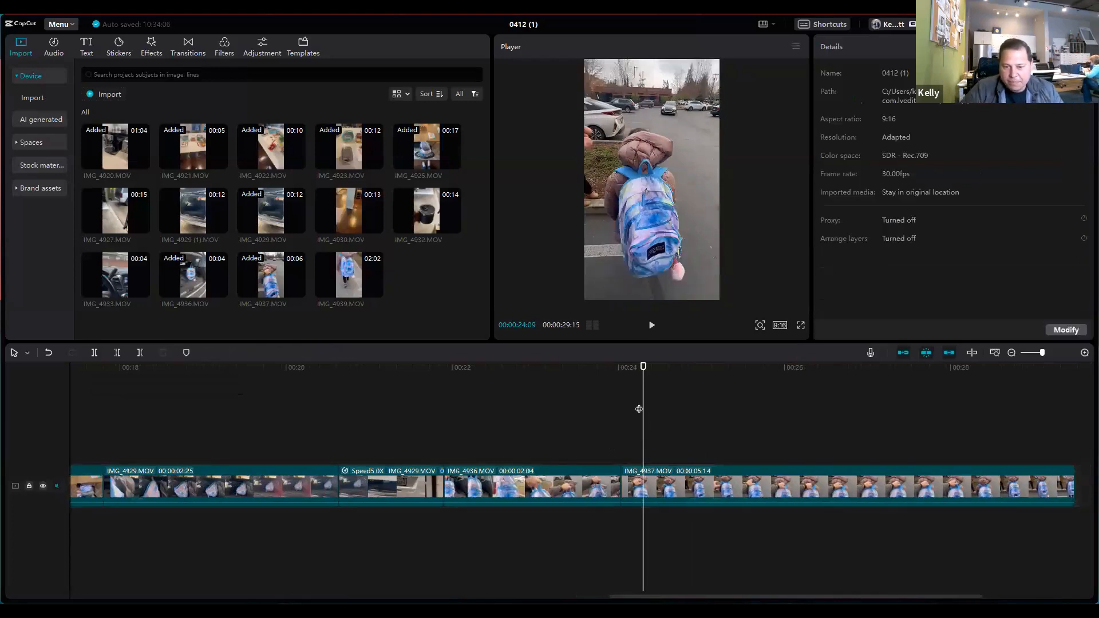
# Step: Split IMG_4937.MOV at 00:00:28:01 and delete the longer portion before the cut
pyautogui.moveTo(597, 405); pyautogui.dragTo(953, 425)
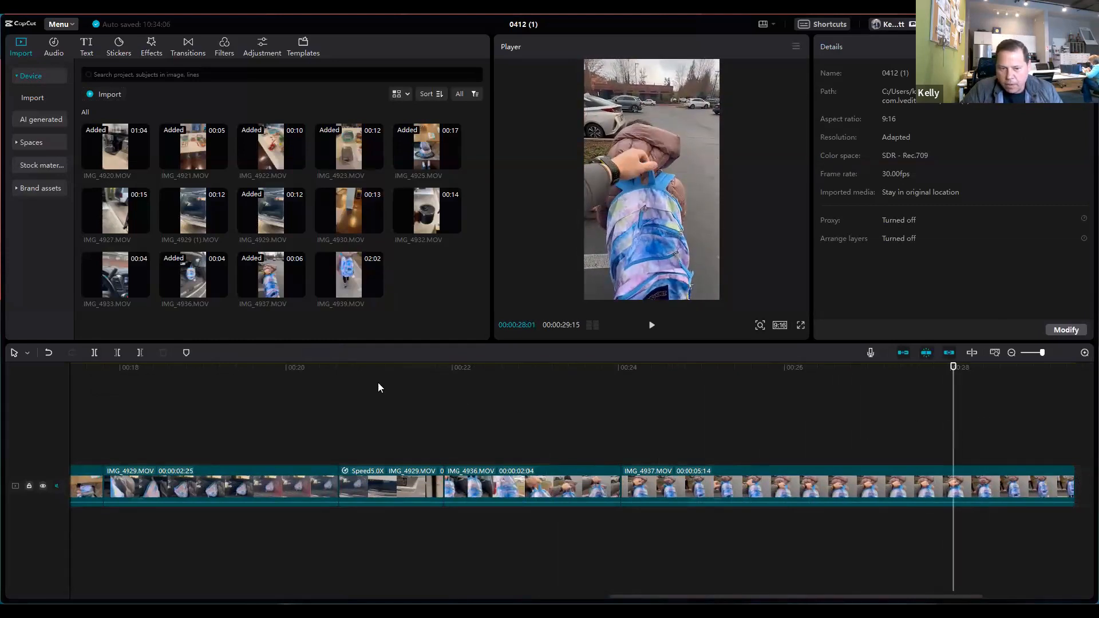
pyautogui.click(93, 352)
pyautogui.click(782, 485)
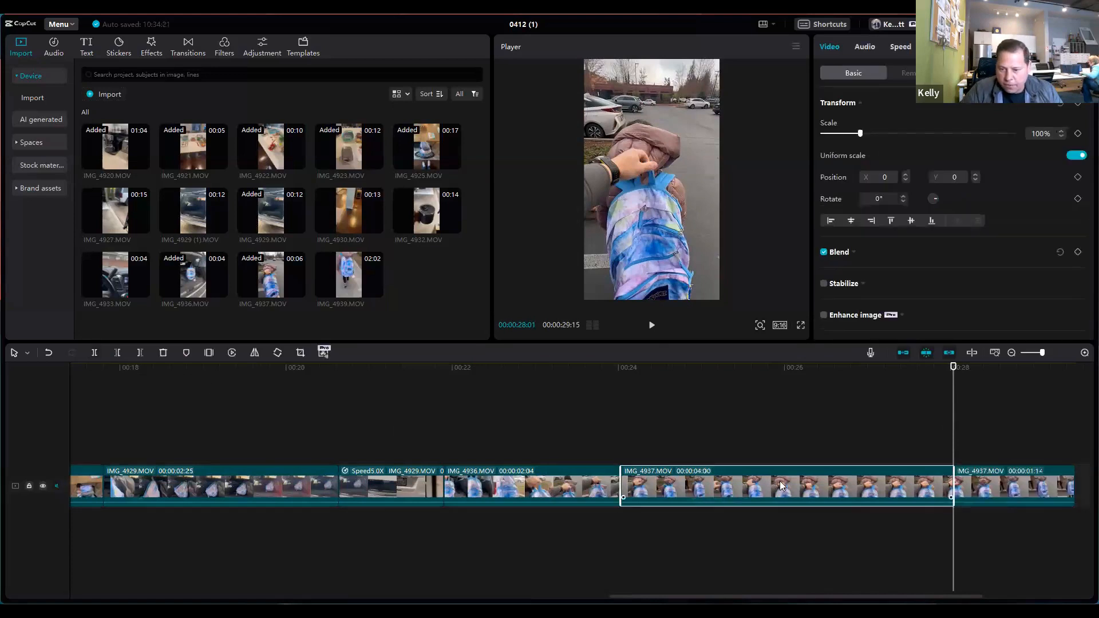
pyautogui.press('Delete')
# Step: Scrub through the remaining part of IMG_4937.MOV and add IMG_4939.MOV after it at 00:00:25:15
pyautogui.moveTo(760, 417); pyautogui.dragTo(696, 419)
pyautogui.moveTo(717, 420); pyautogui.dragTo(786, 422)
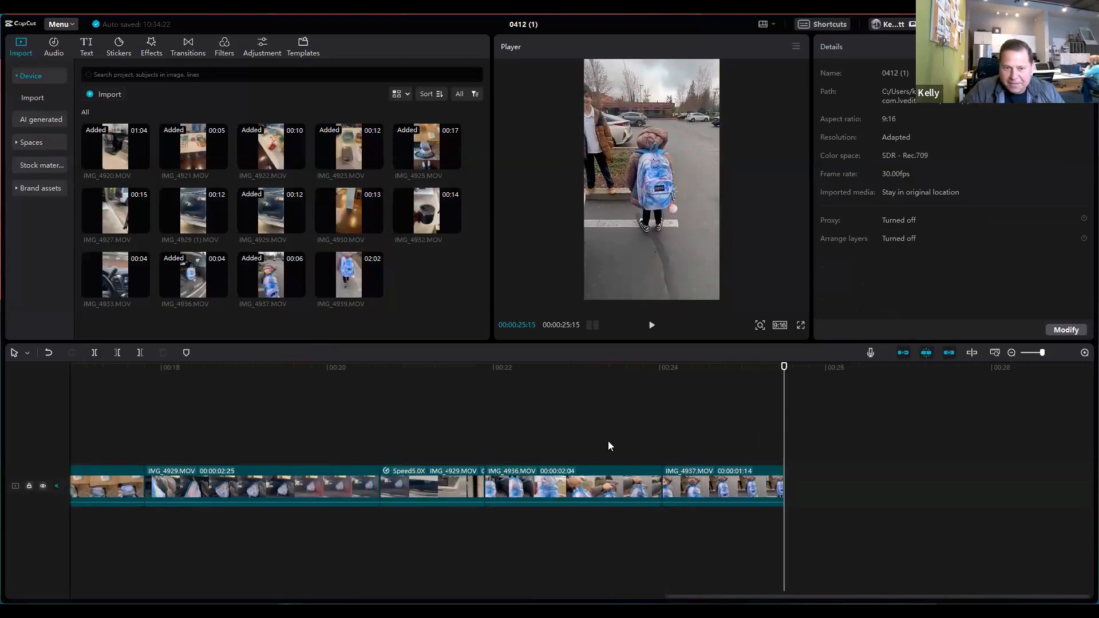
pyautogui.moveTo(374, 285)
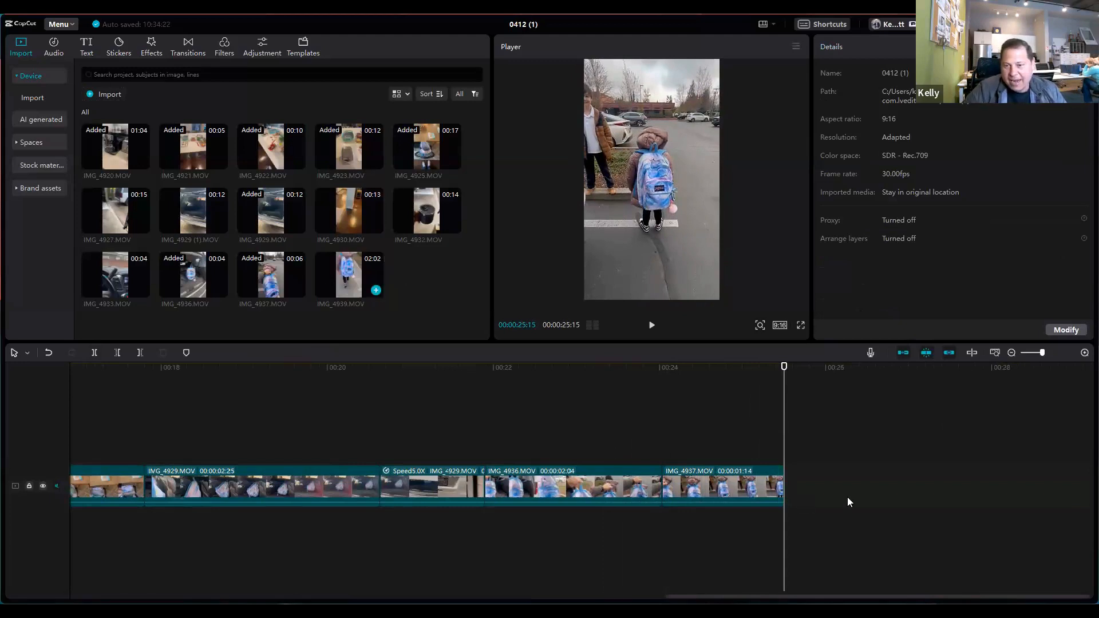
pyautogui.click(375, 290)
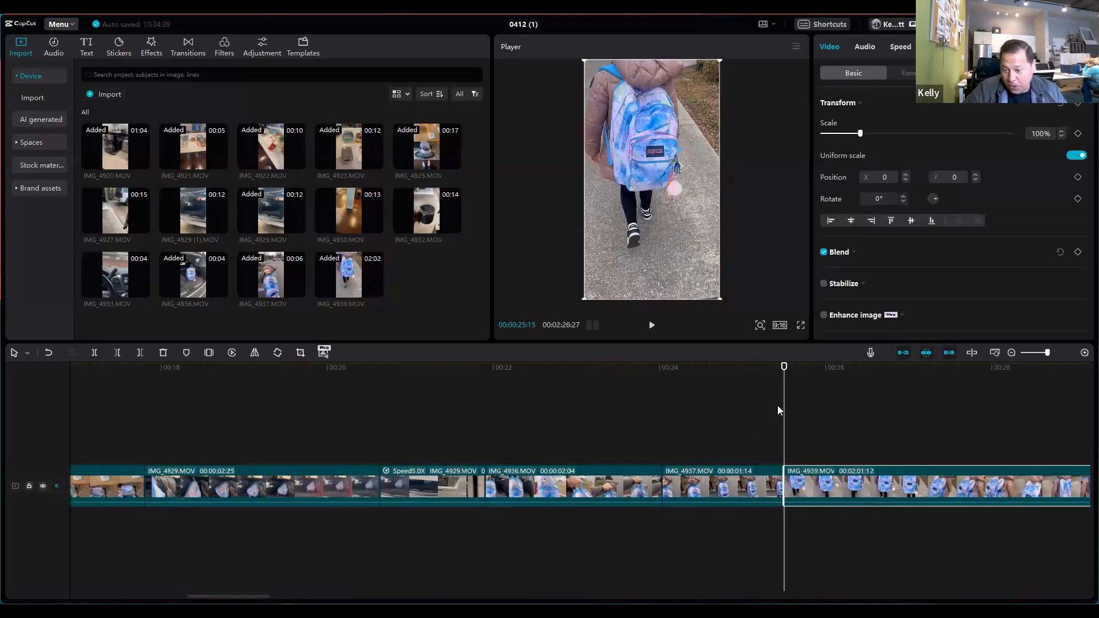
# Step: Speed up IMG_4939.MOV so that its duration is 3.0 s
pyautogui.click(836, 418)
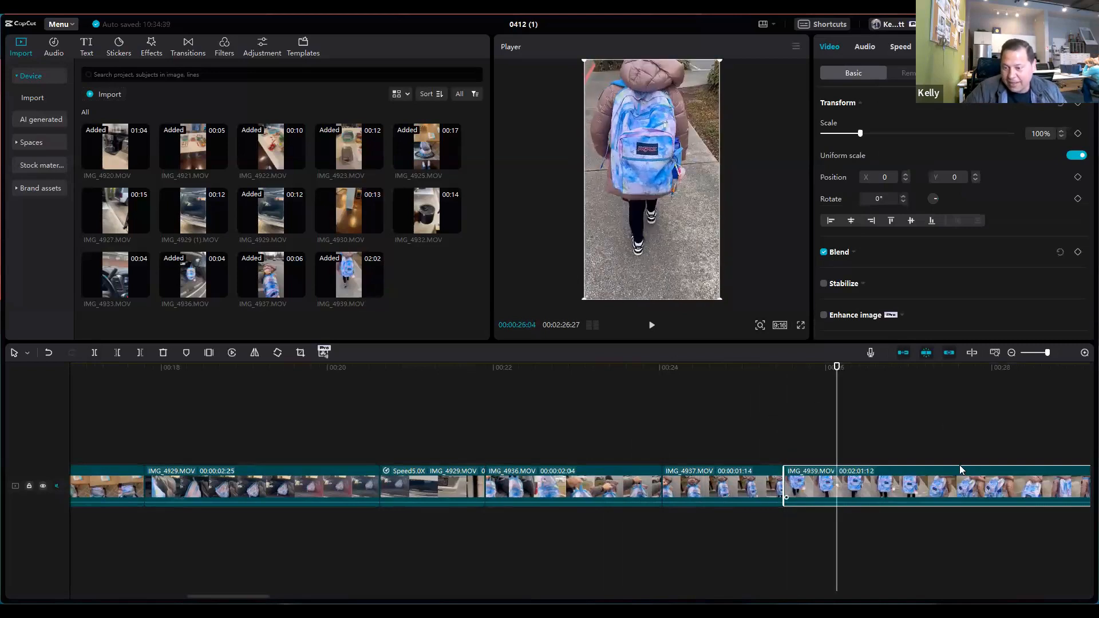
pyautogui.click(896, 47)
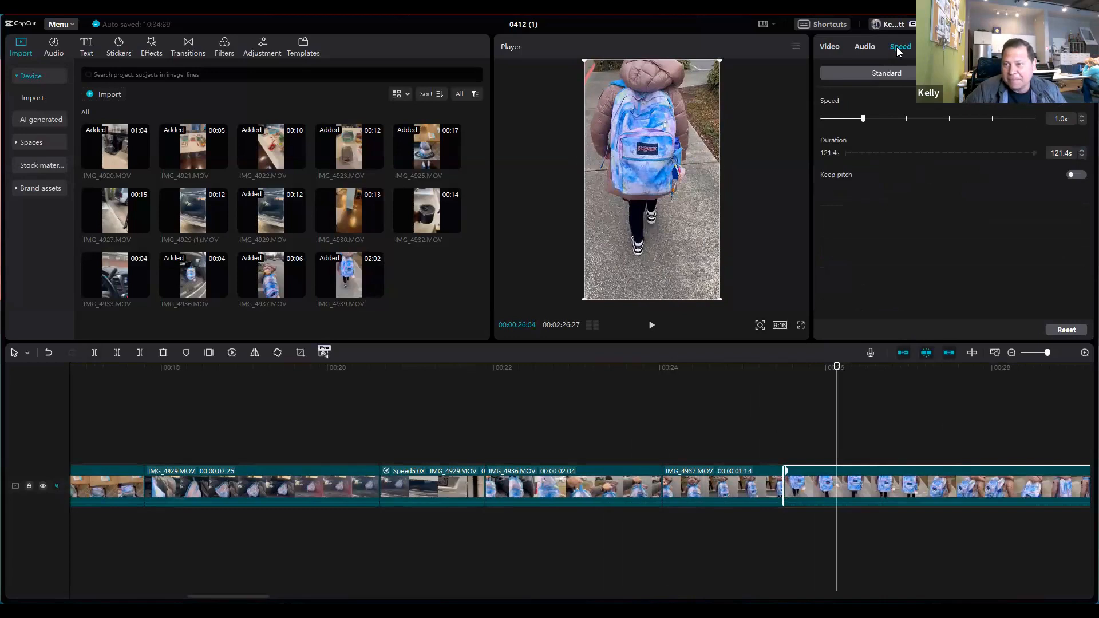
pyautogui.moveTo(989, 118); pyautogui.dragTo(1035, 120)
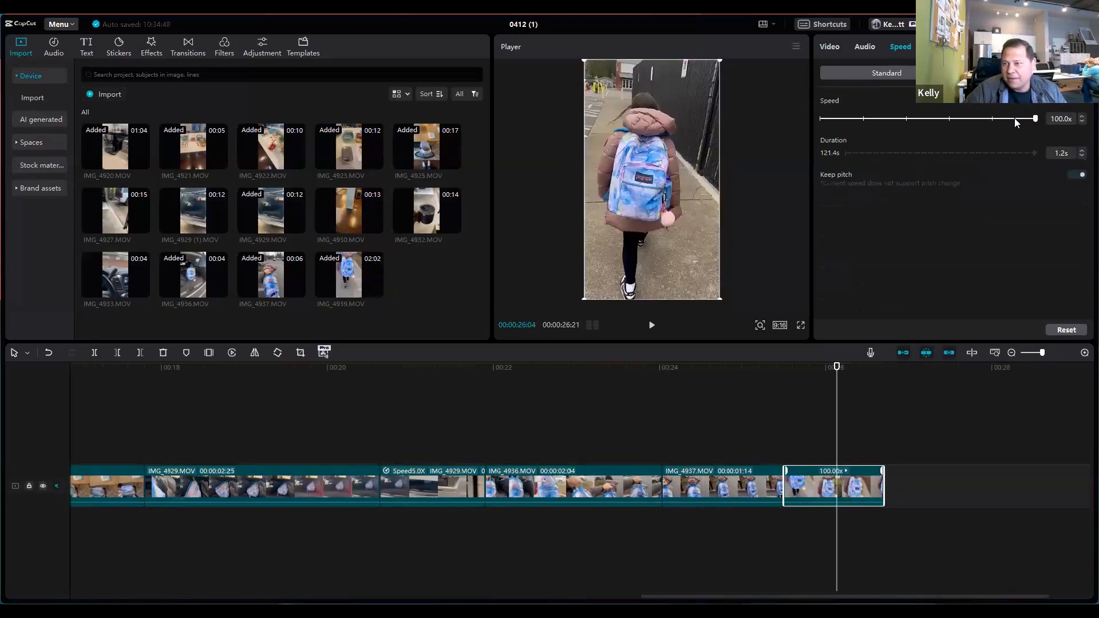
pyautogui.click(1015, 119)
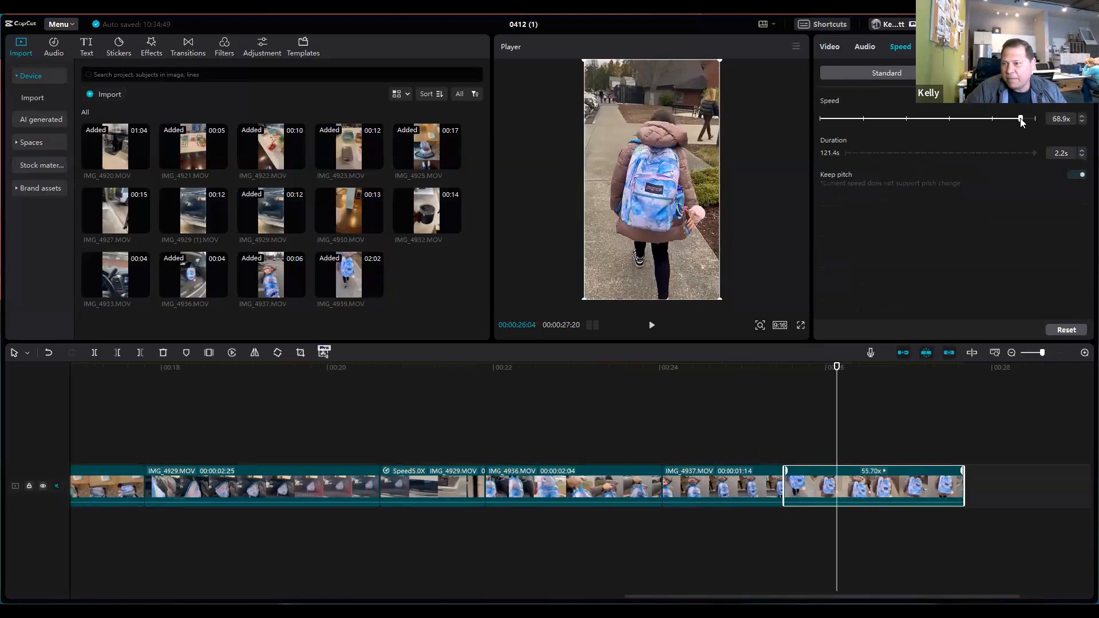
pyautogui.click(1000, 120)
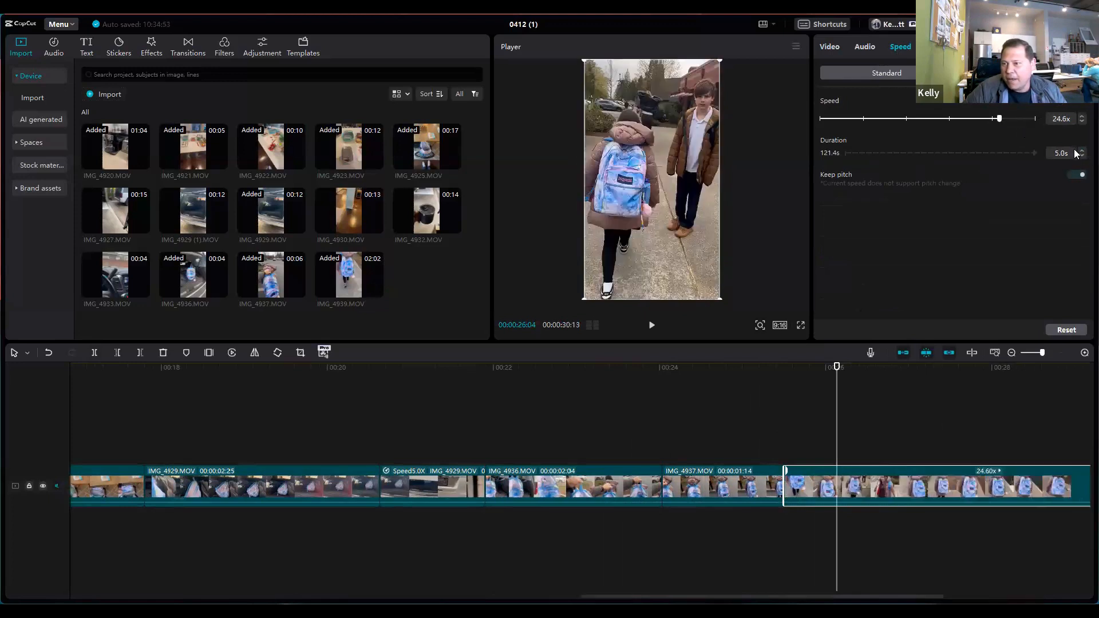
pyautogui.doubleClick(1057, 152)
pyautogui.write('3')
pyautogui.click(1024, 225)
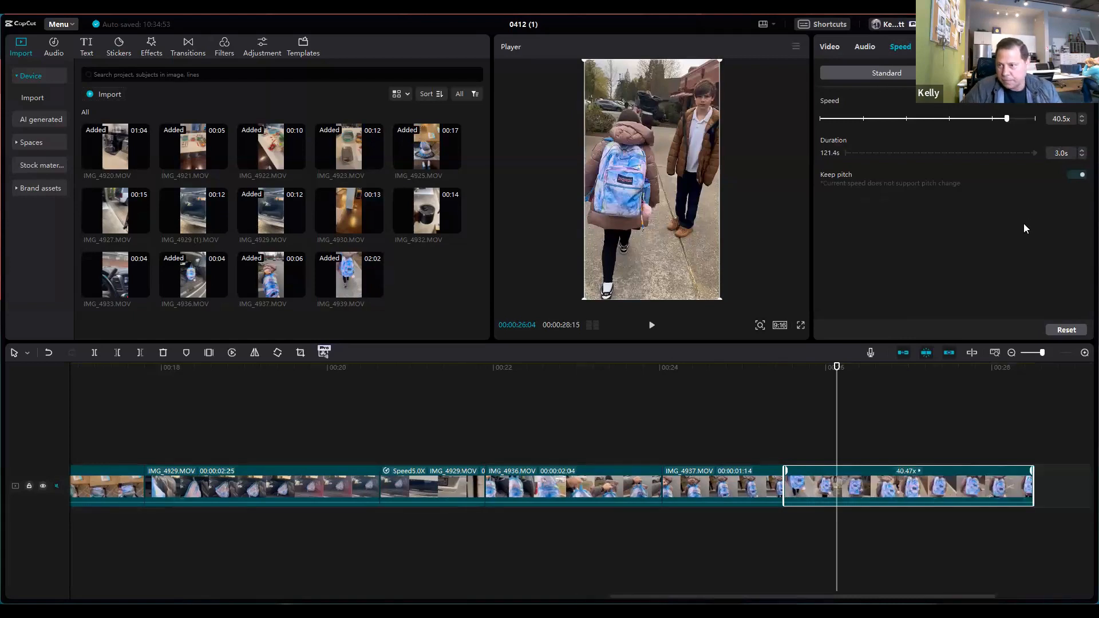
# Step: Play back the sped-up IMG_4939.MOV and scrub through the timeline from the start to its end
pyautogui.click(695, 429)
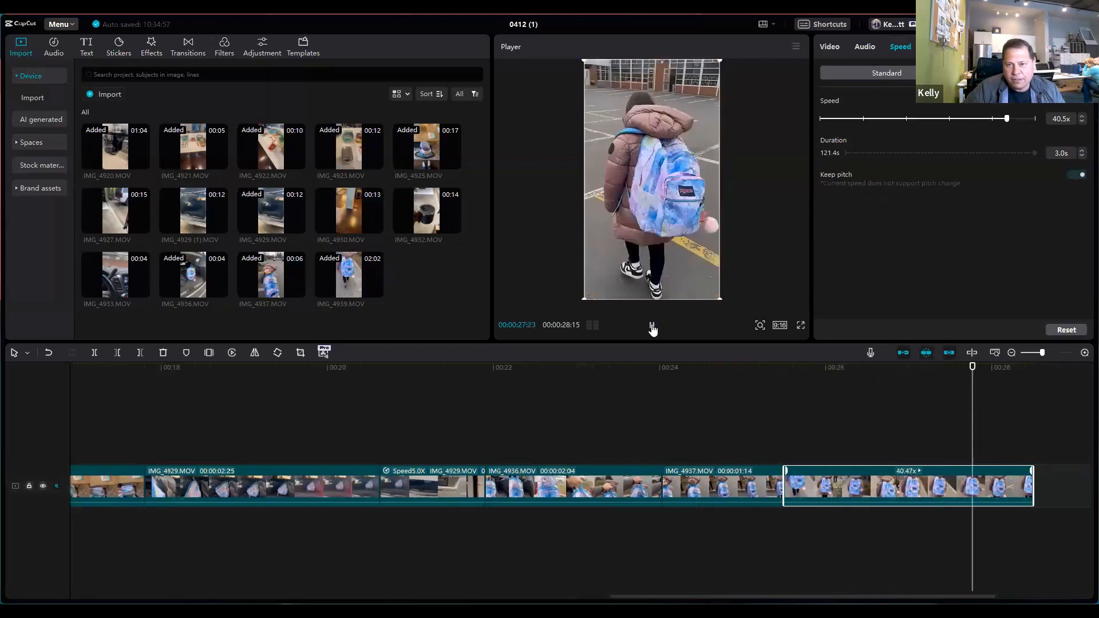
pyautogui.click(651, 325)
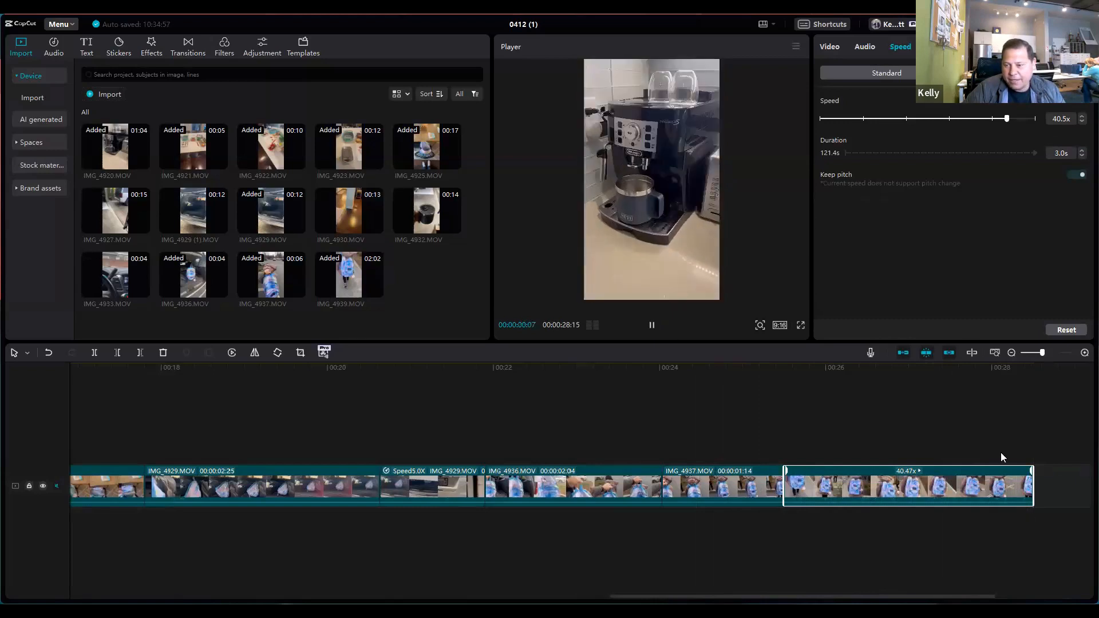
pyautogui.click(651, 326)
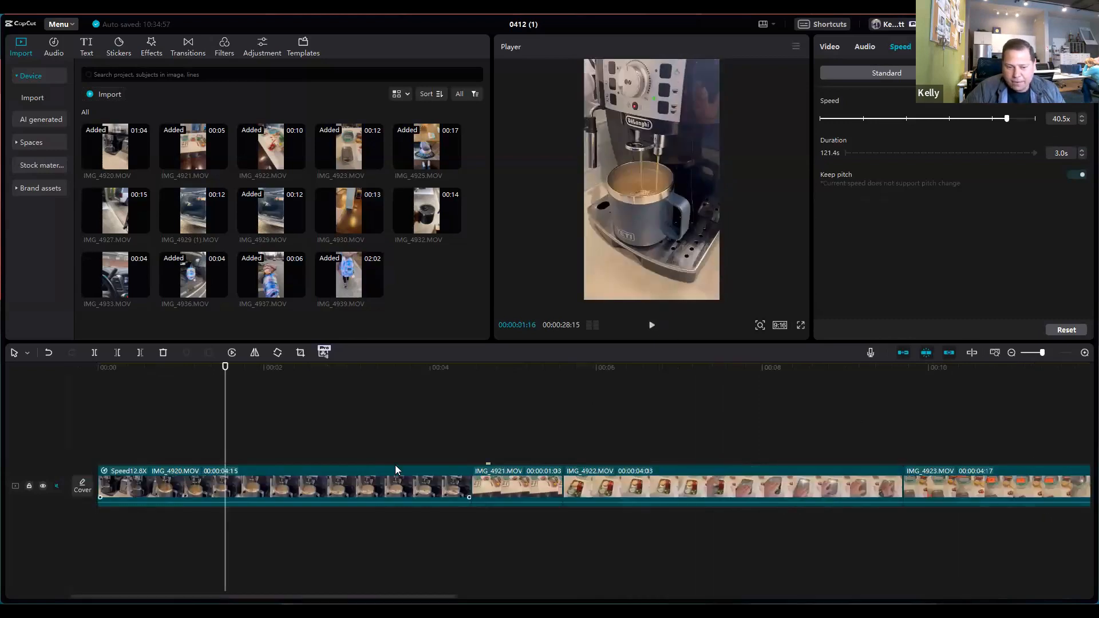
pyautogui.moveTo(225, 423); pyautogui.dragTo(1082, 417)
pyautogui.click(803, 462)
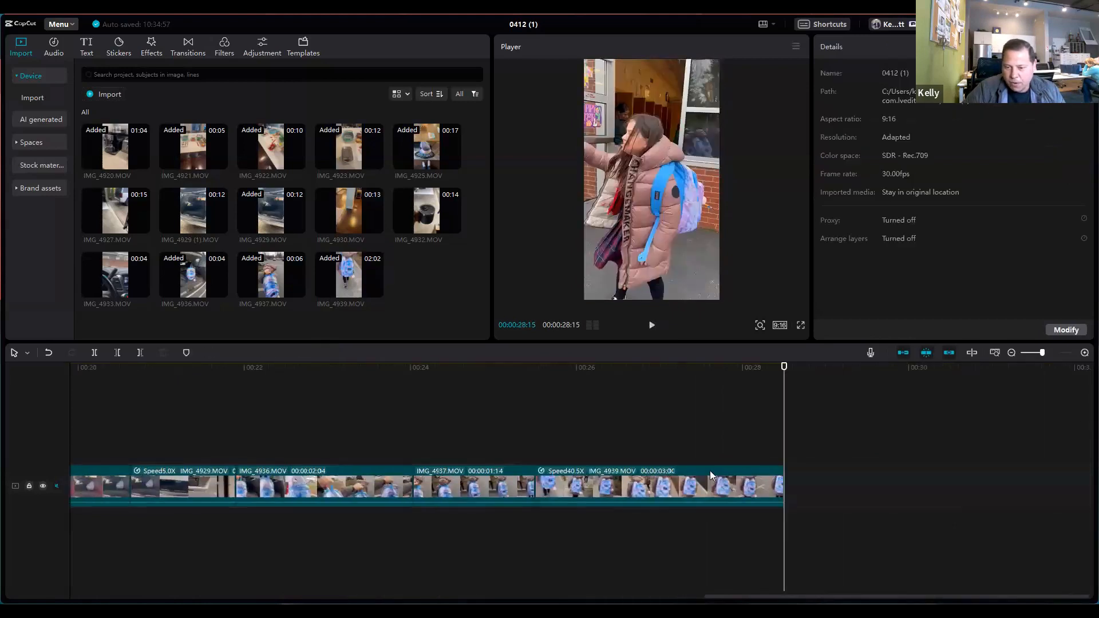
# Step: Set the speed of IMG_4939.MOV back to 1.0x
pyautogui.click(762, 474)
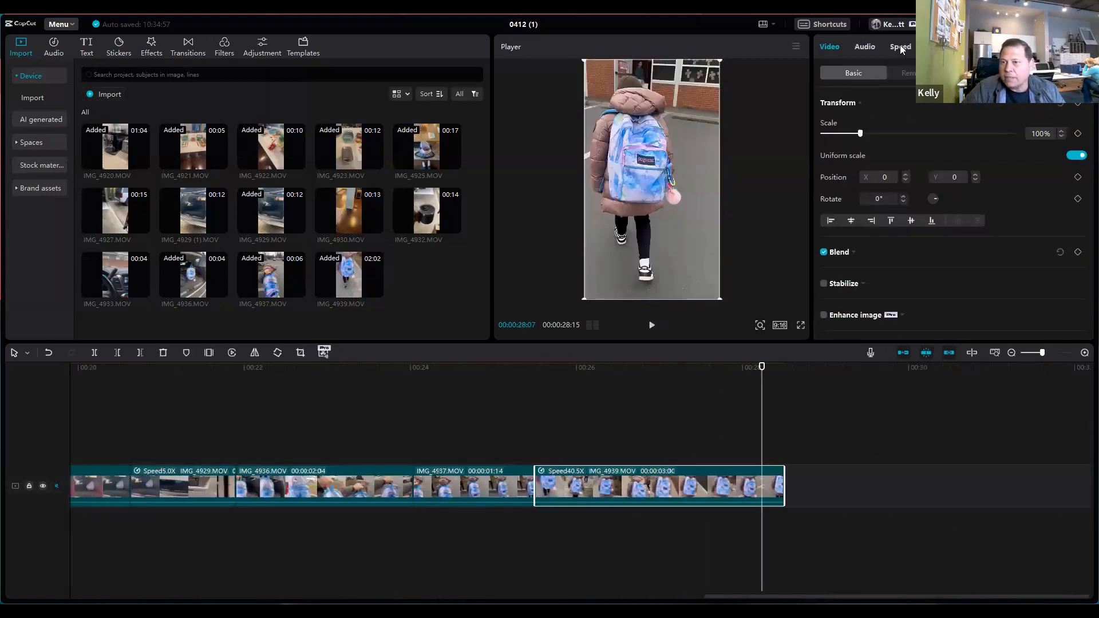
pyautogui.click(901, 48)
pyautogui.click(864, 119)
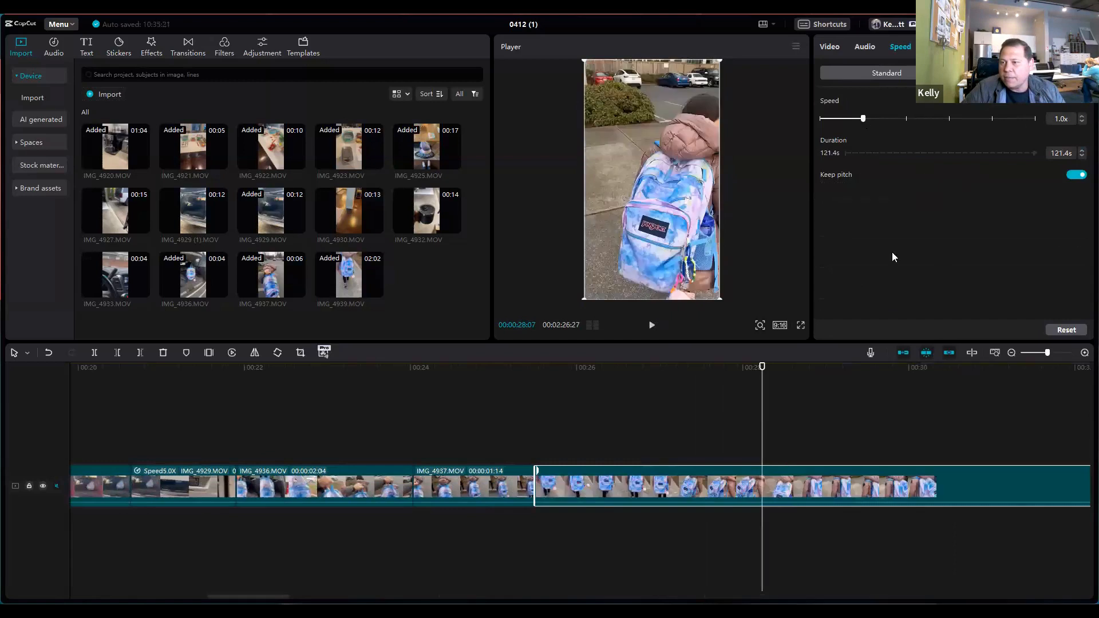
# Step: Find the arrival at the school door near the end of IMG_4939.MOV and split the clip at 00:02:22:25
pyautogui.moveTo(763, 422); pyautogui.dragTo(1084, 422)
pyautogui.moveTo(693, 596); pyautogui.dragTo(1061, 589)
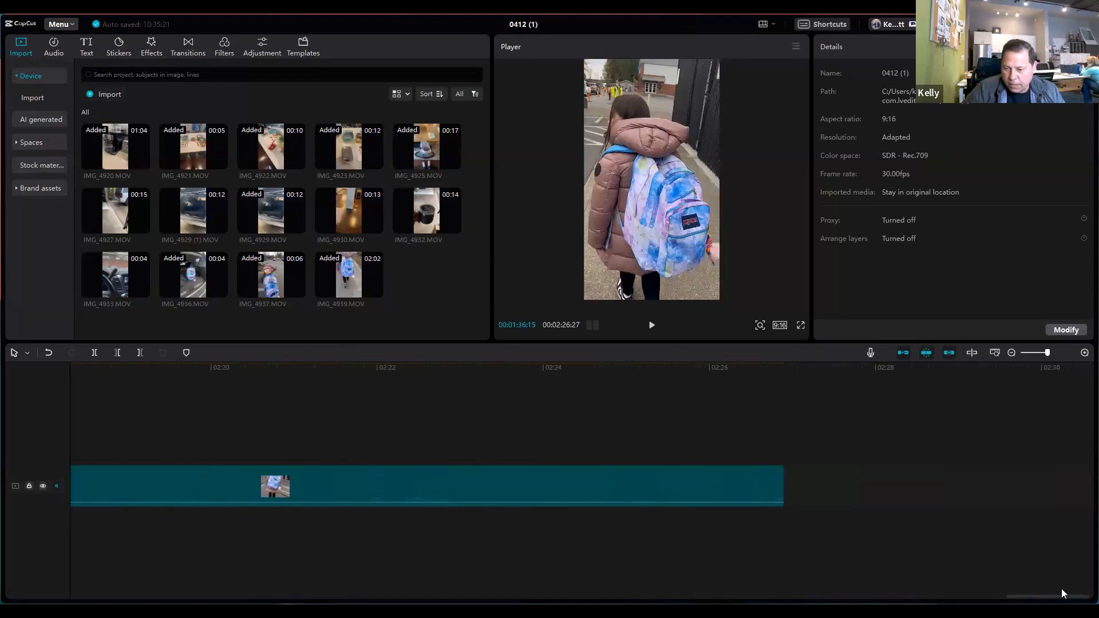
pyautogui.click(1011, 353)
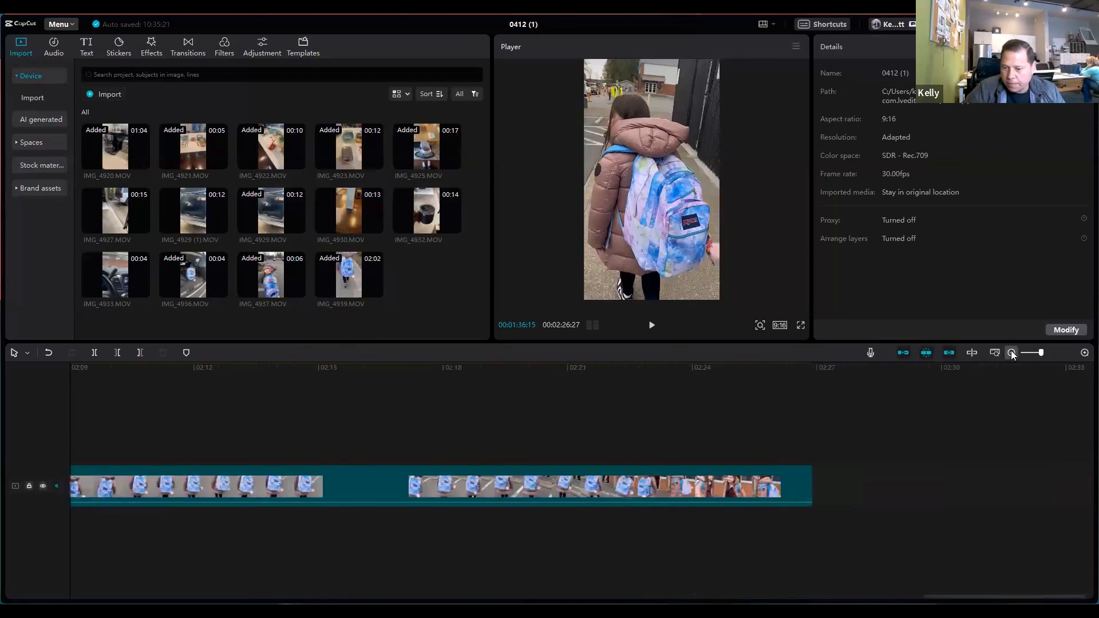
pyautogui.click(1011, 353)
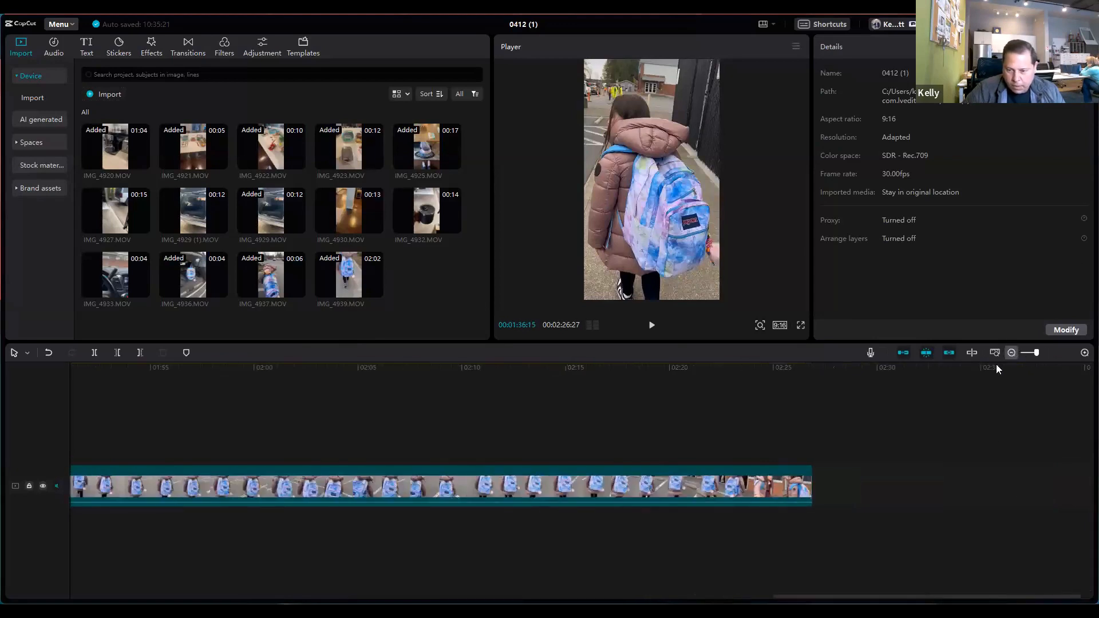
pyautogui.moveTo(741, 433); pyautogui.dragTo(728, 409)
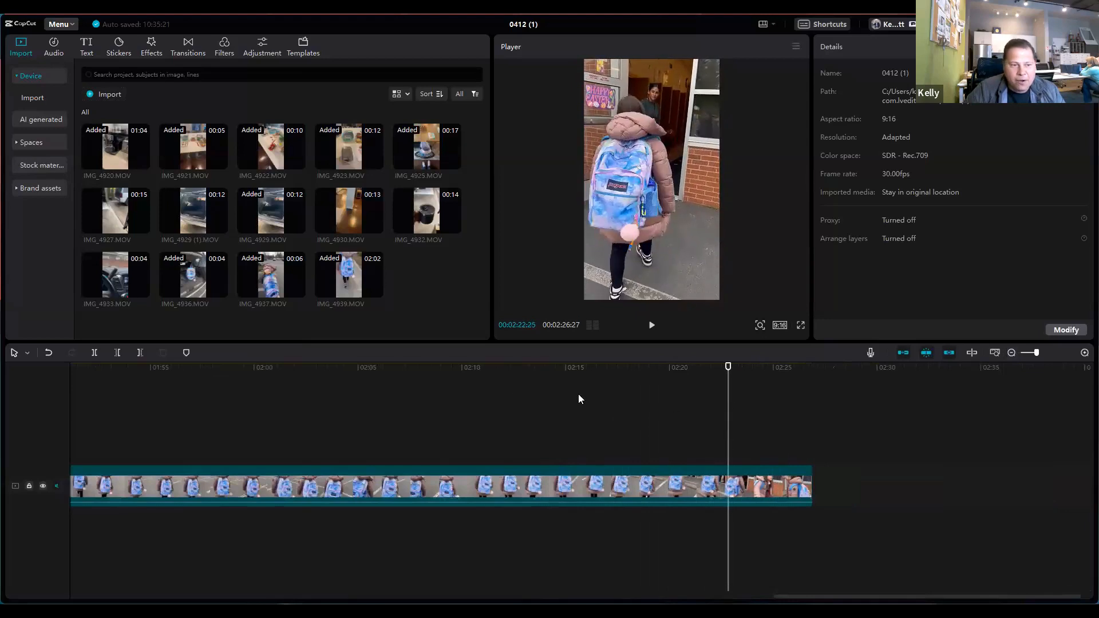
pyautogui.click(94, 353)
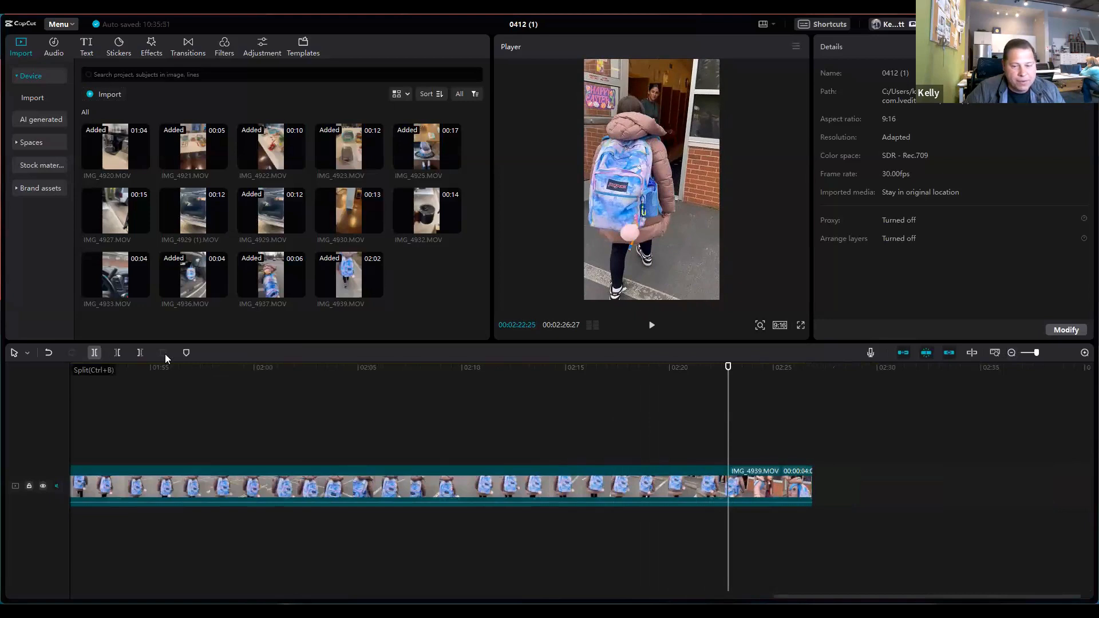
# Step: Speed up the long first portion of IMG_4939.MOV to a duration of 4.3 s
pyautogui.click(460, 473)
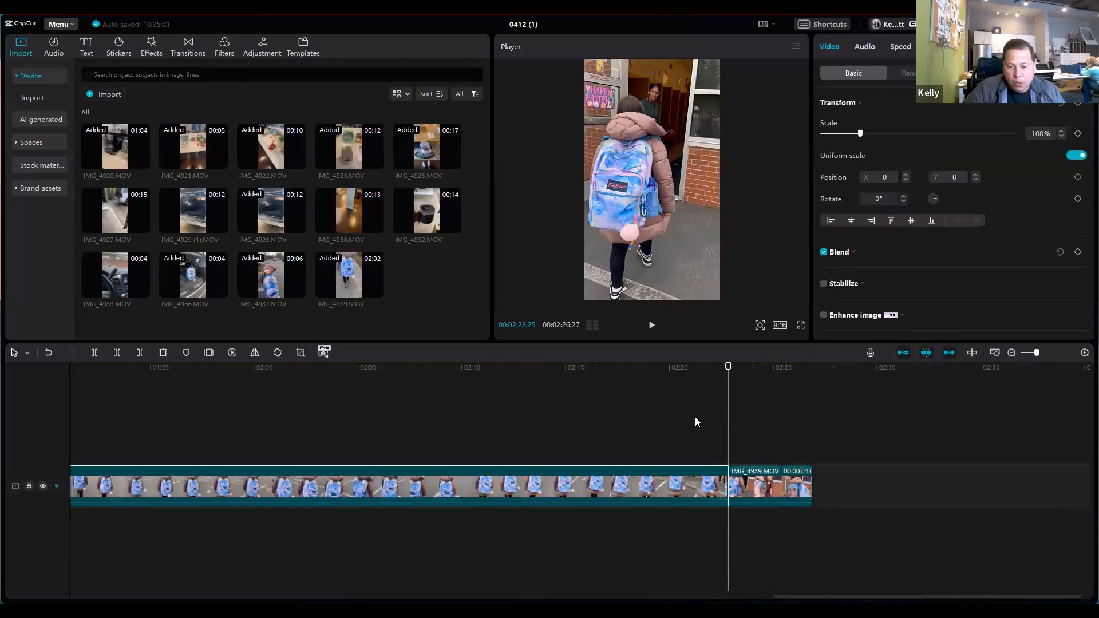
pyautogui.moveTo(696, 418)
pyautogui.mouseDown()
pyautogui.moveTo(42, 405)
pyautogui.moveTo(690, 416)
pyautogui.mouseUp()
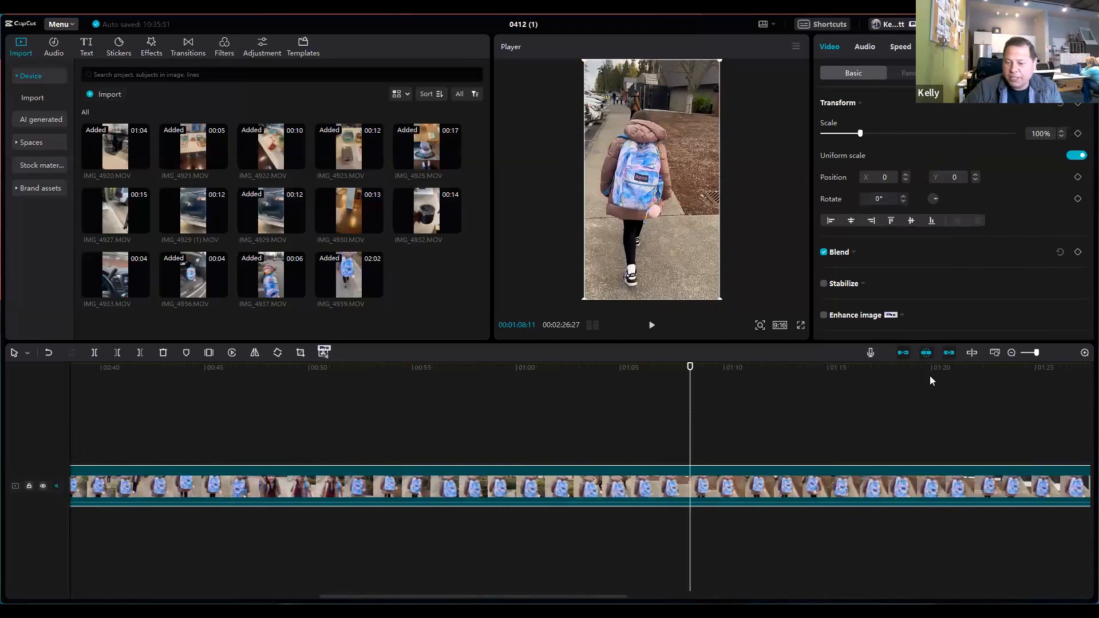
pyautogui.click(899, 48)
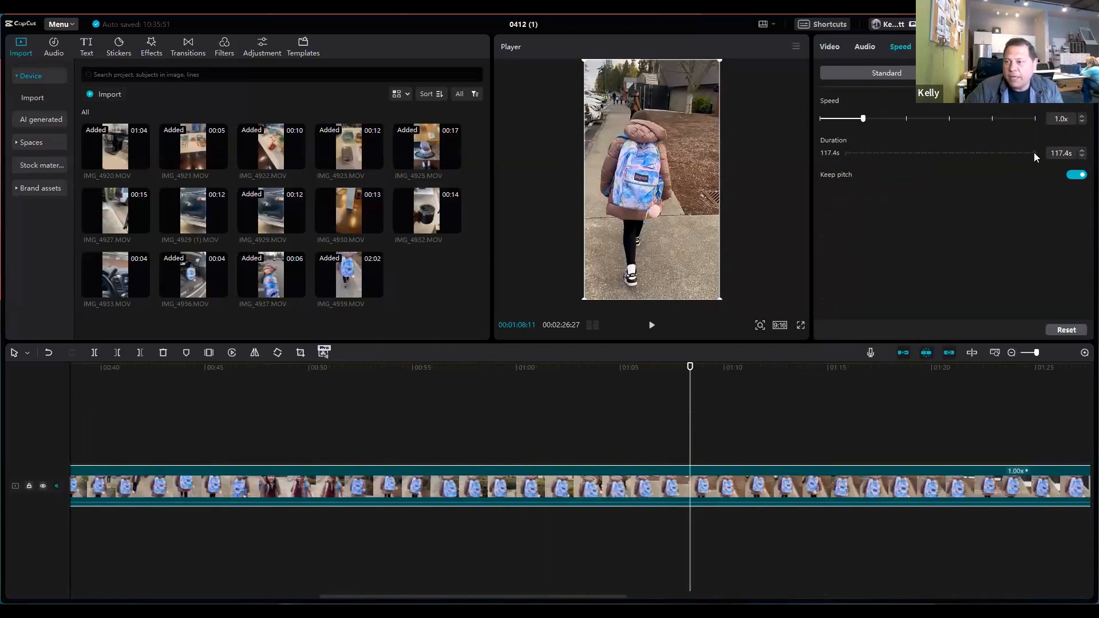
pyautogui.click(988, 119)
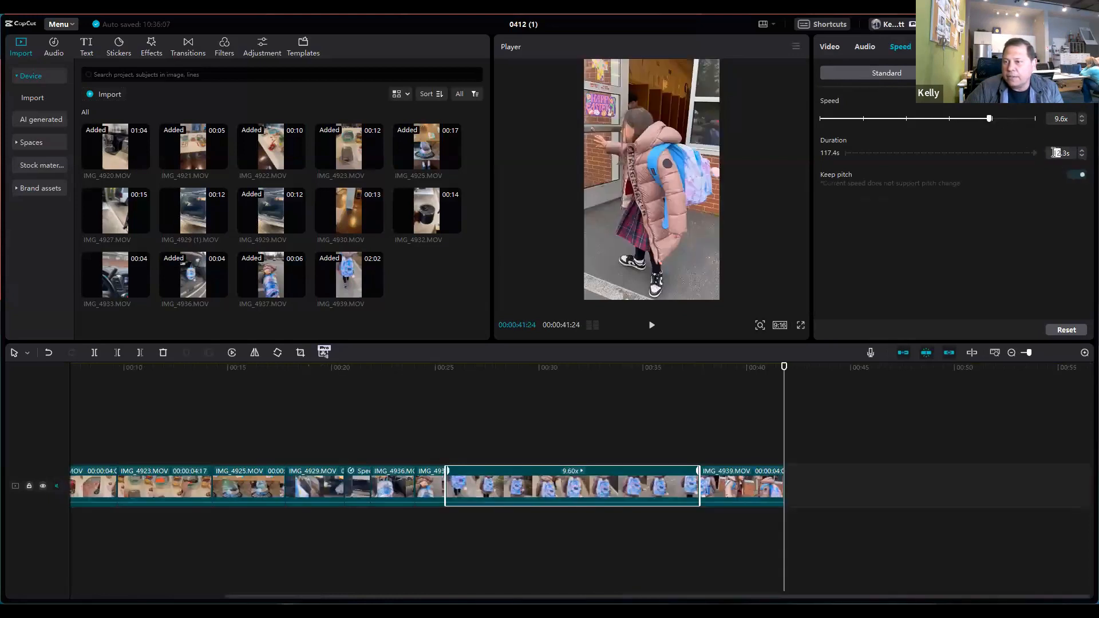
pyautogui.write('4')
pyautogui.click(1033, 235)
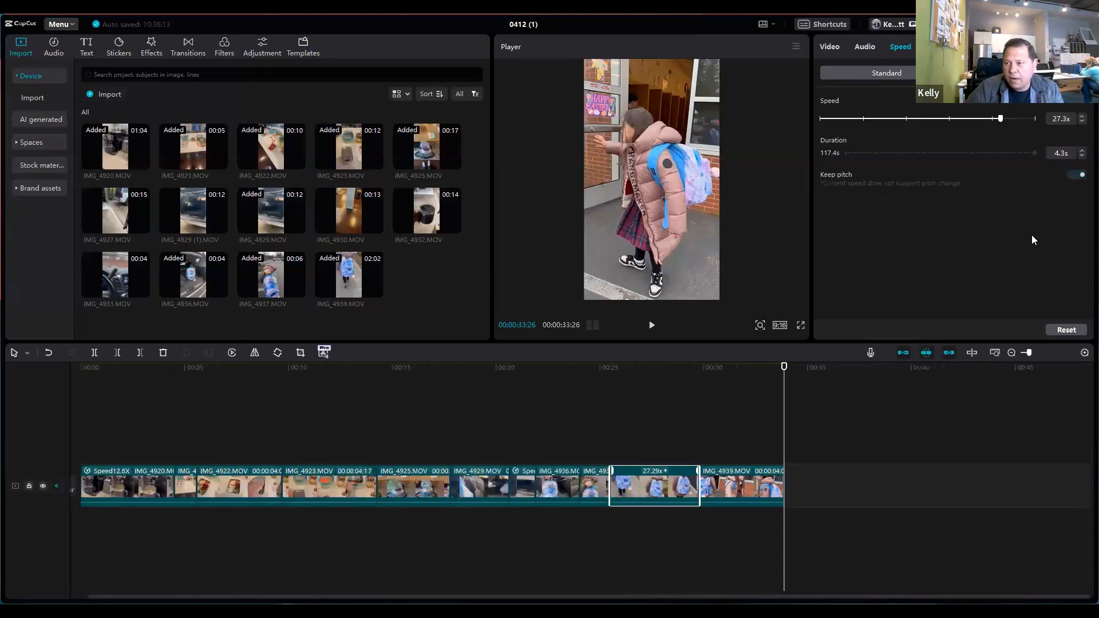
# Step: Play through the closing clips, split the last IMG_4939.MOV portion at 00:00:32:28 and delete the piece after the cut
pyautogui.click(566, 423)
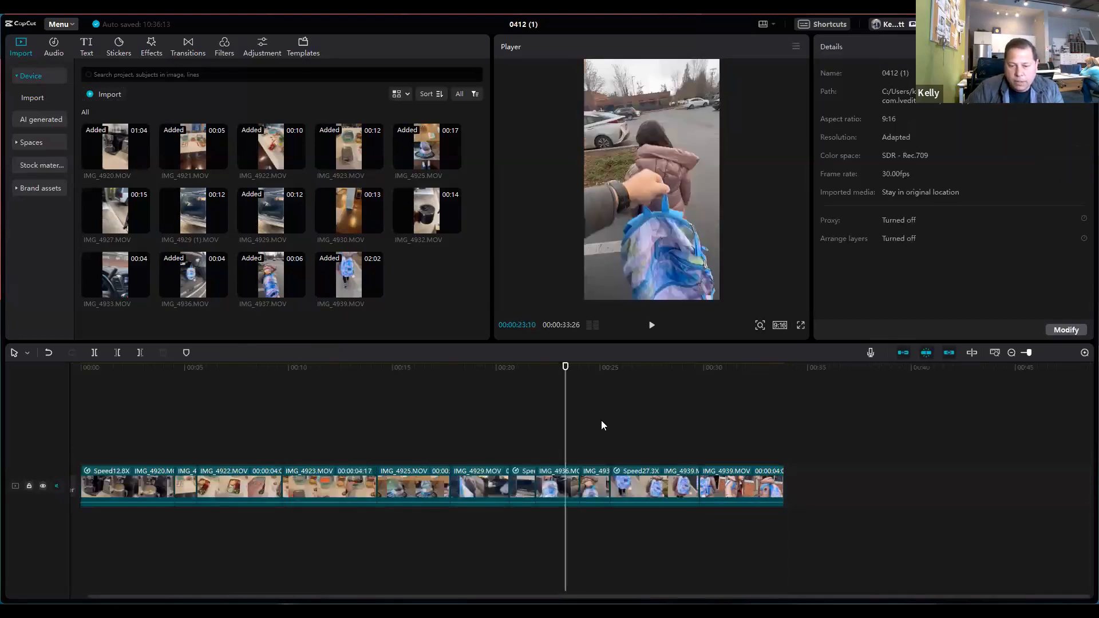
pyautogui.click(594, 415)
pyautogui.click(651, 326)
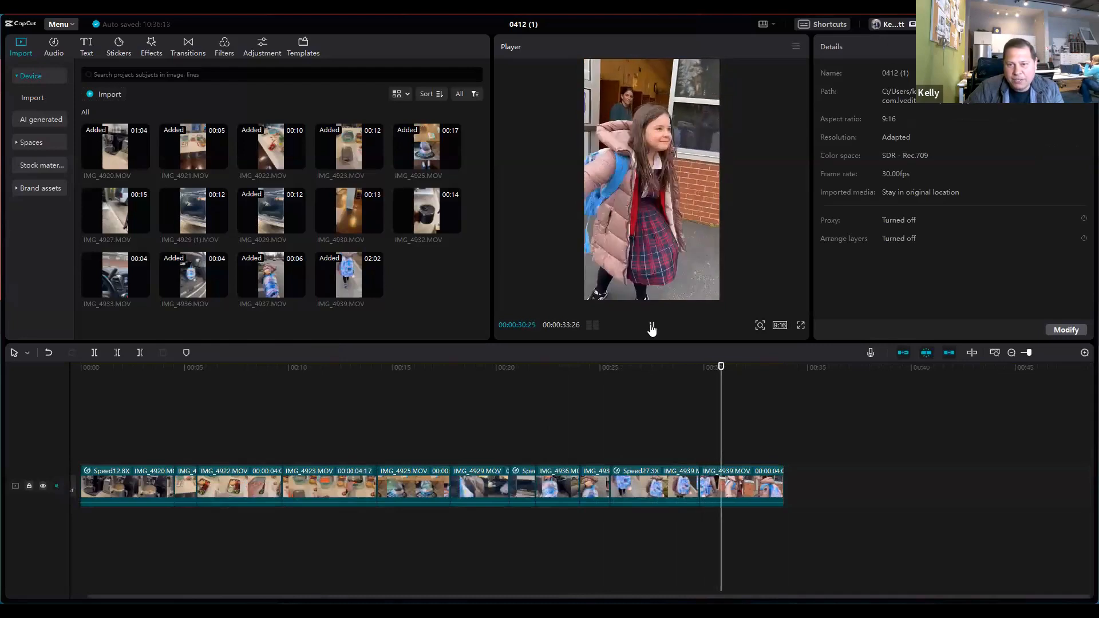
pyautogui.click(651, 326)
pyautogui.click(94, 353)
pyautogui.click(773, 481)
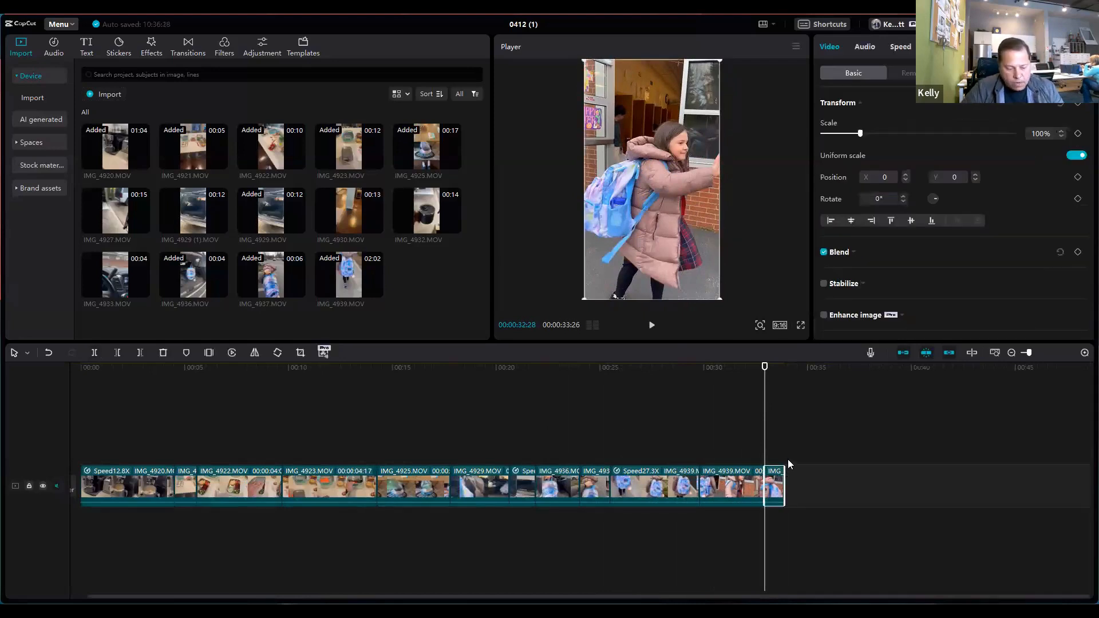
pyautogui.press('Delete')
# Step: Slow the final IMG_4939.MOV portion to 0.5x and play it back from 00:00:29:02
pyautogui.moveTo(782, 418); pyautogui.dragTo(56, 417)
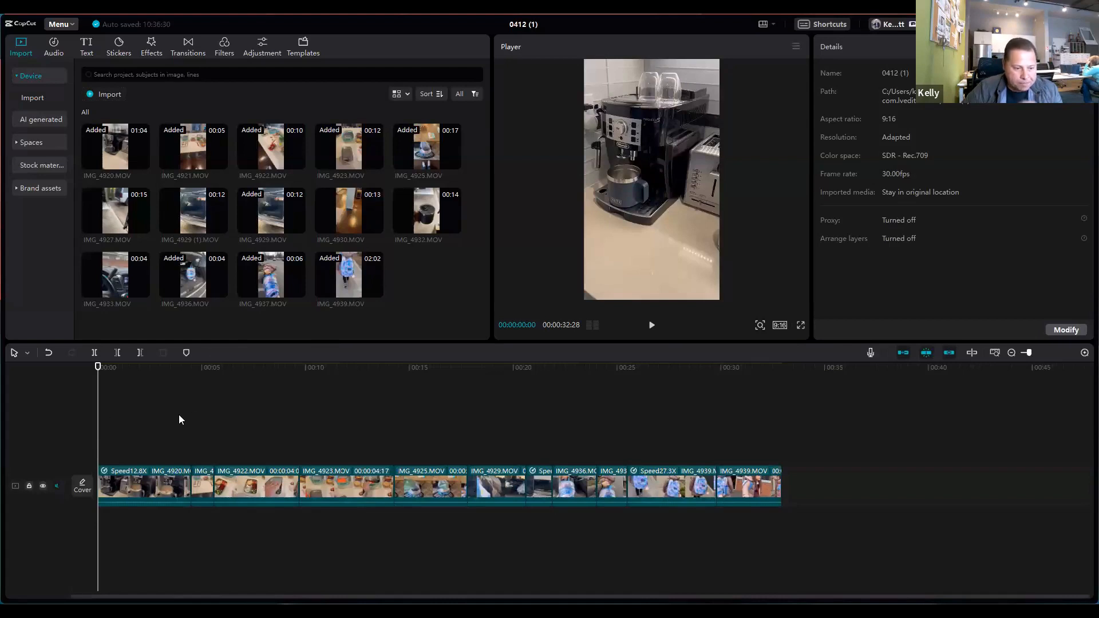
pyautogui.moveTo(97, 414); pyautogui.dragTo(749, 441)
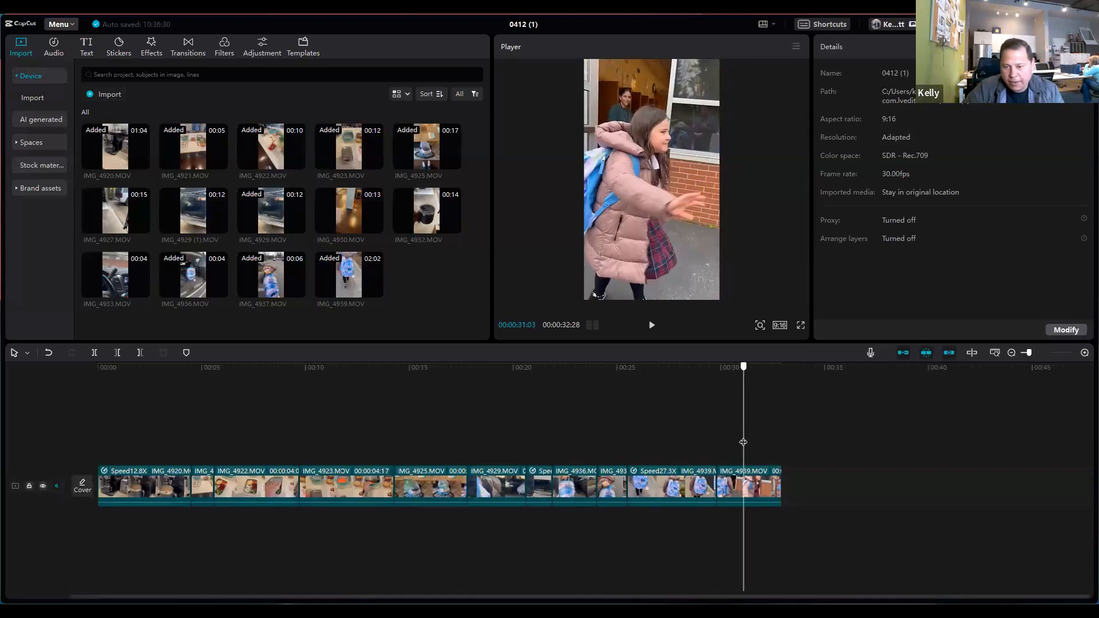
pyautogui.click(751, 484)
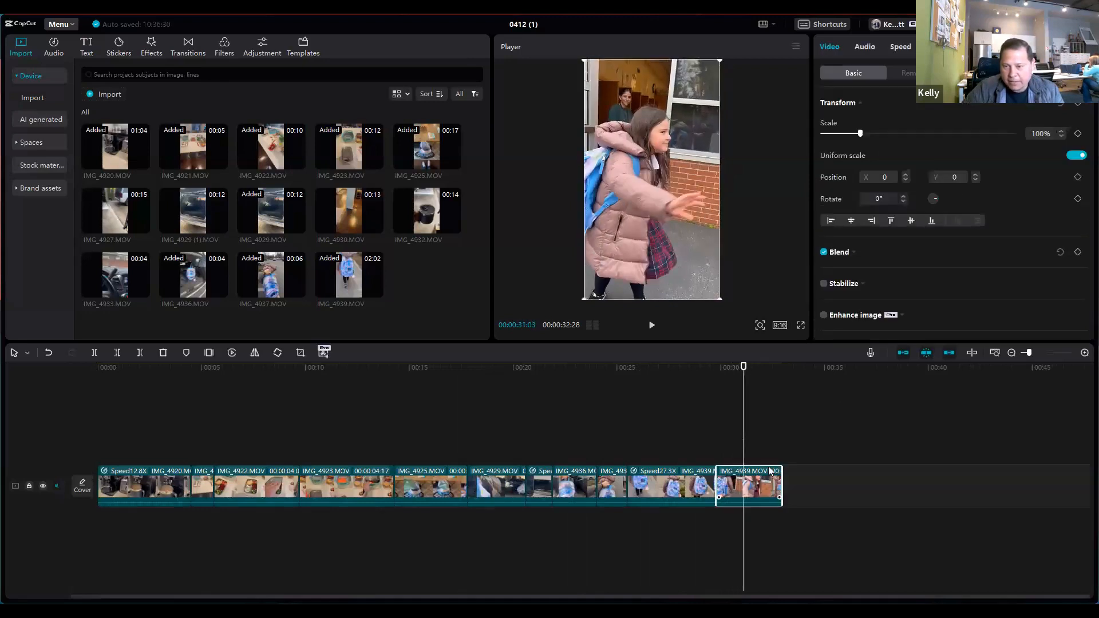
pyautogui.click(901, 51)
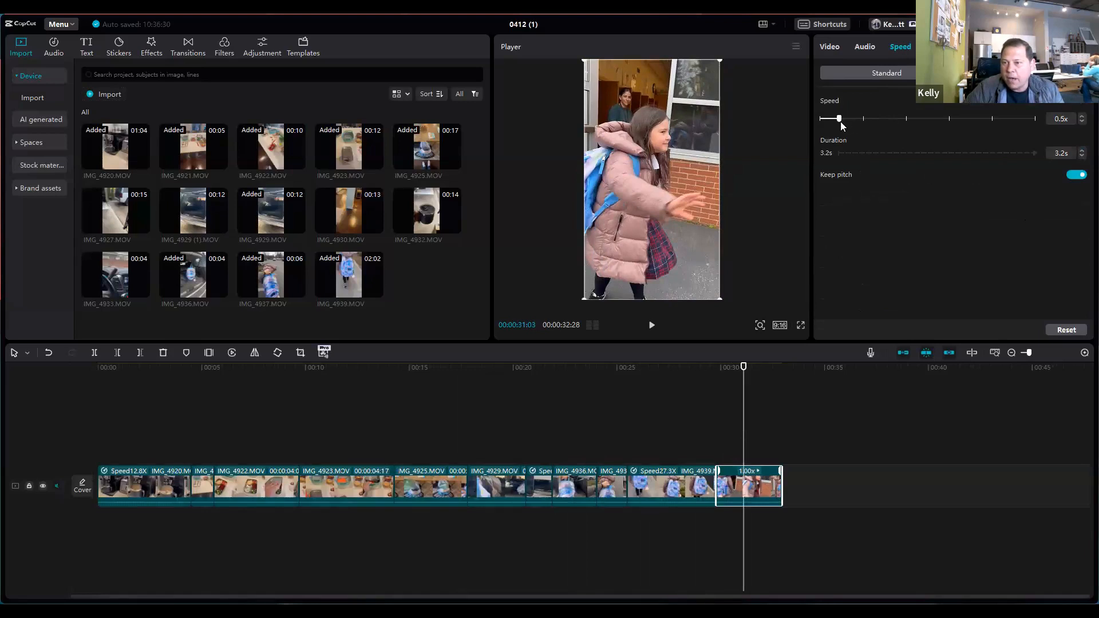
pyautogui.moveTo(842, 126); pyautogui.dragTo(840, 121)
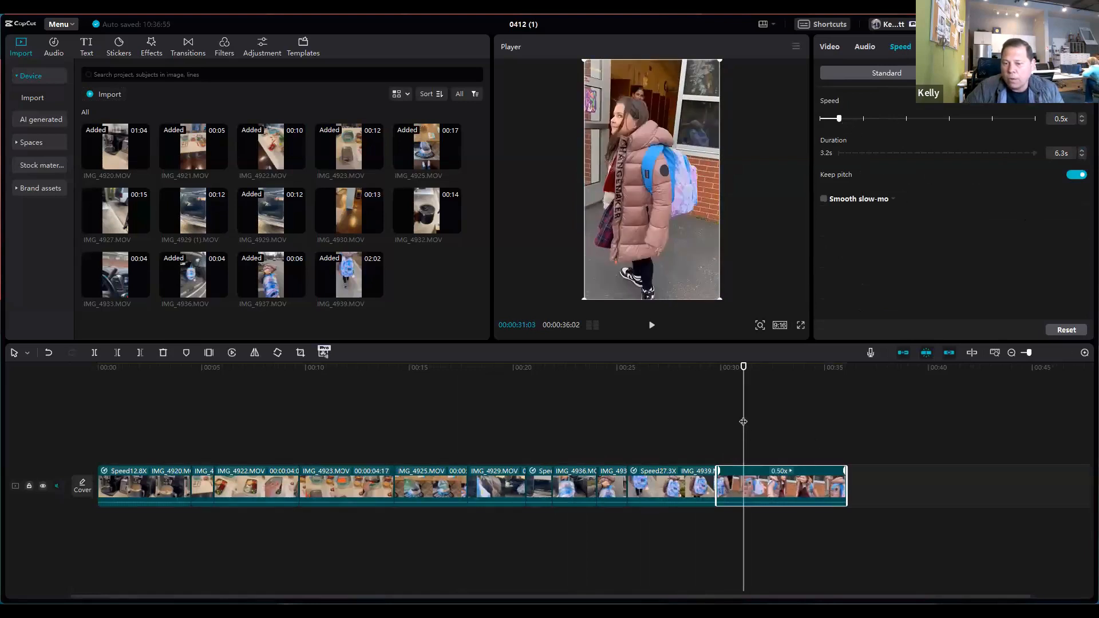
pyautogui.moveTo(744, 422); pyautogui.dragTo(702, 421)
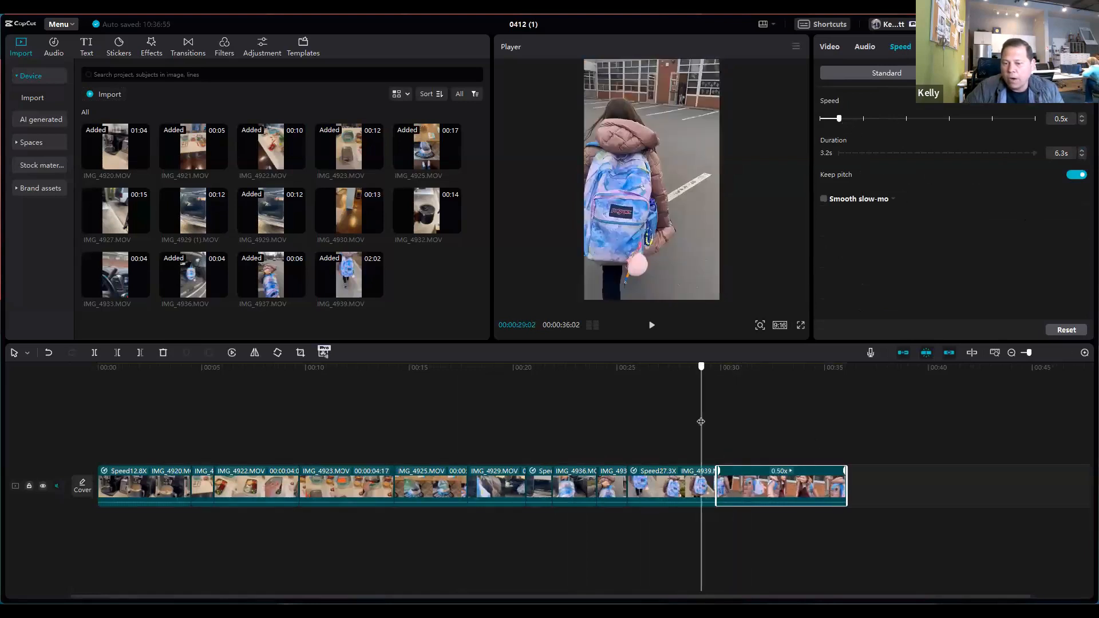
pyautogui.click(653, 326)
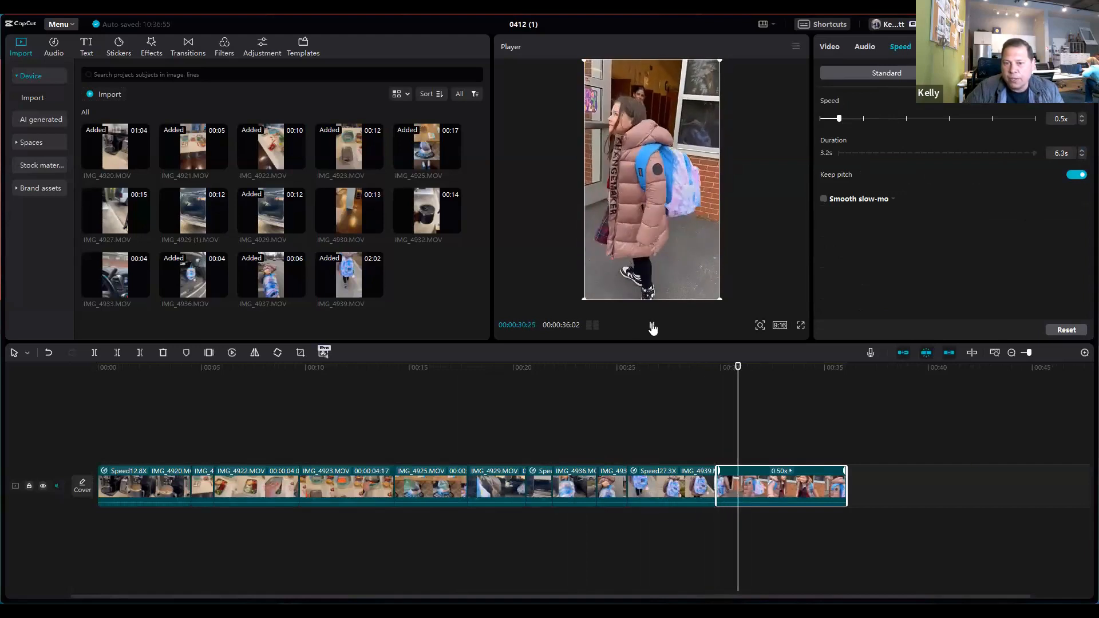
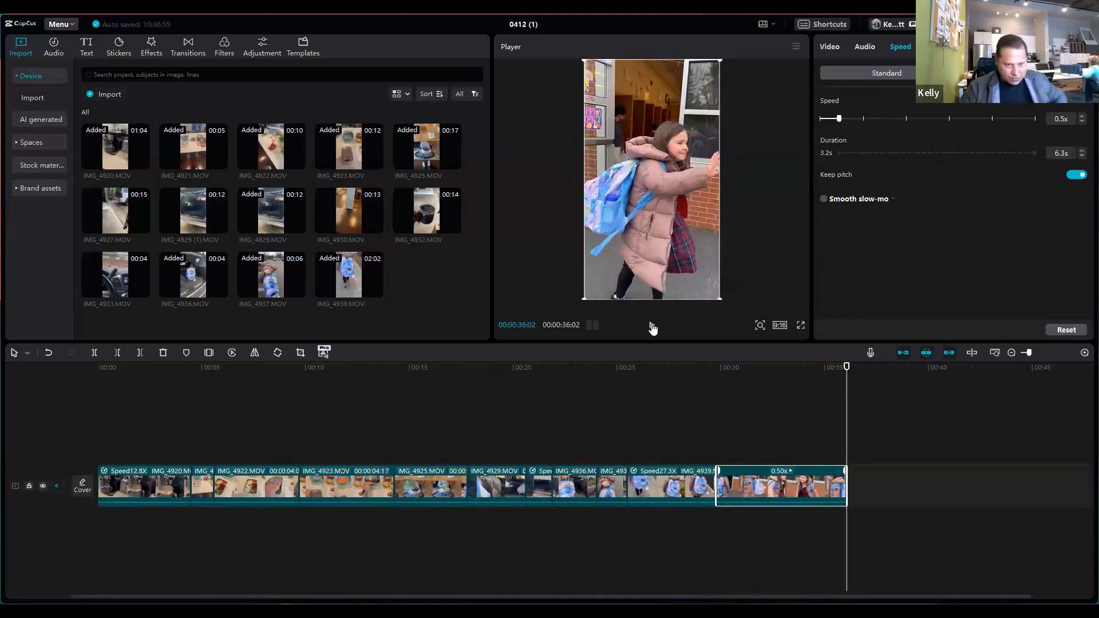
# Step: Review the opening from the start, checking the cuts from IMG_4920.MOV through IMG_4921.MOV to IMG_4922.MOV
pyautogui.moveTo(847, 414); pyautogui.dragTo(86, 420)
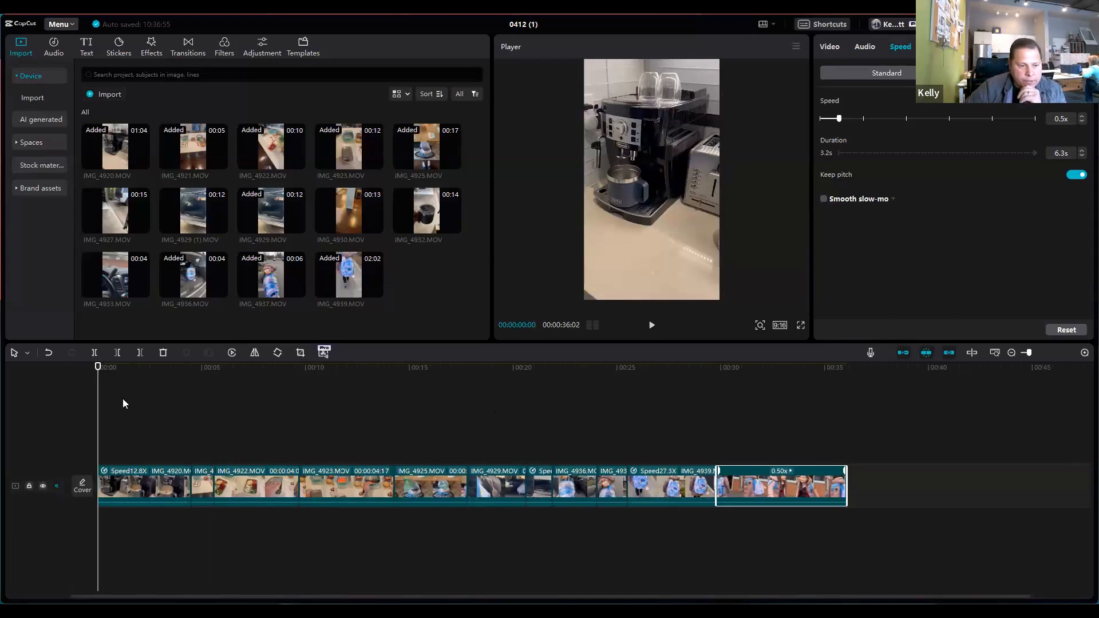
pyautogui.moveTo(96, 408); pyautogui.dragTo(183, 408)
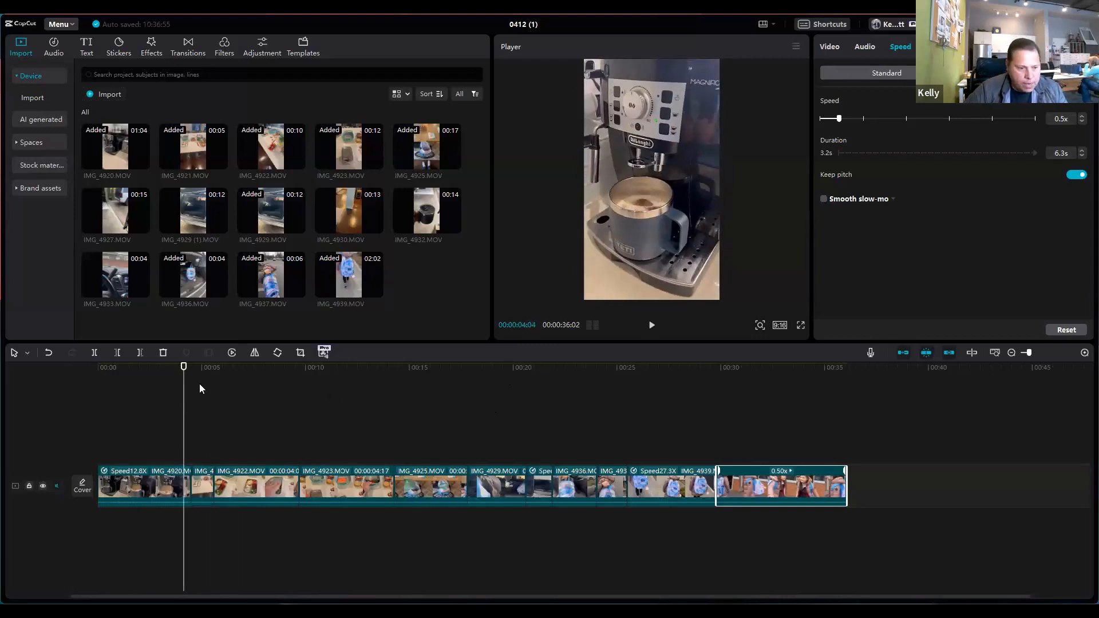
pyautogui.moveTo(184, 401); pyautogui.dragTo(163, 401)
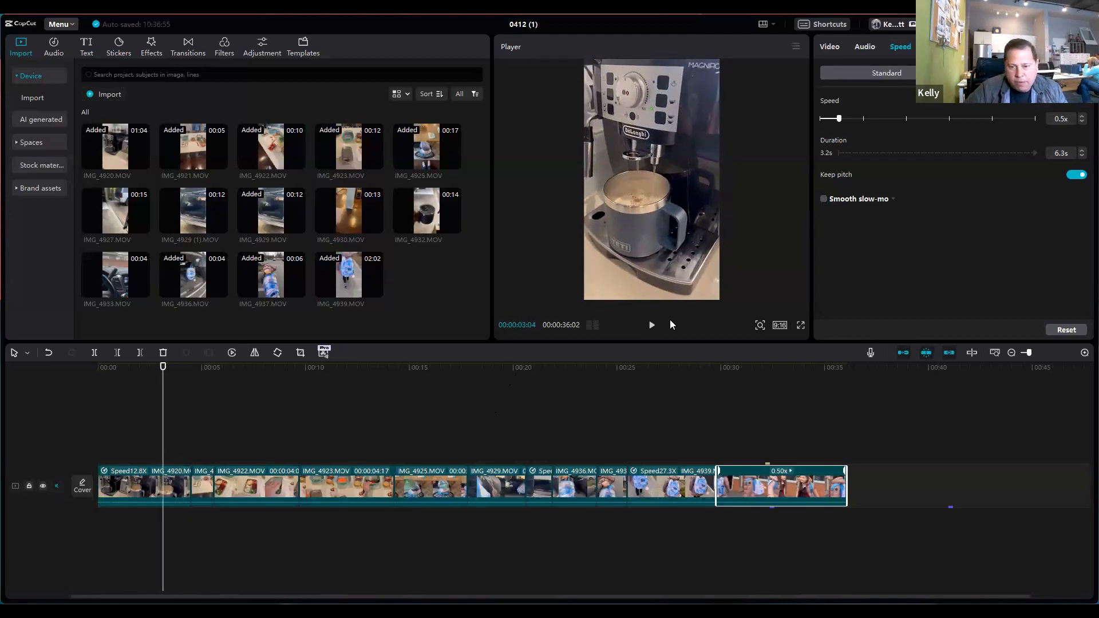
pyautogui.click(652, 327)
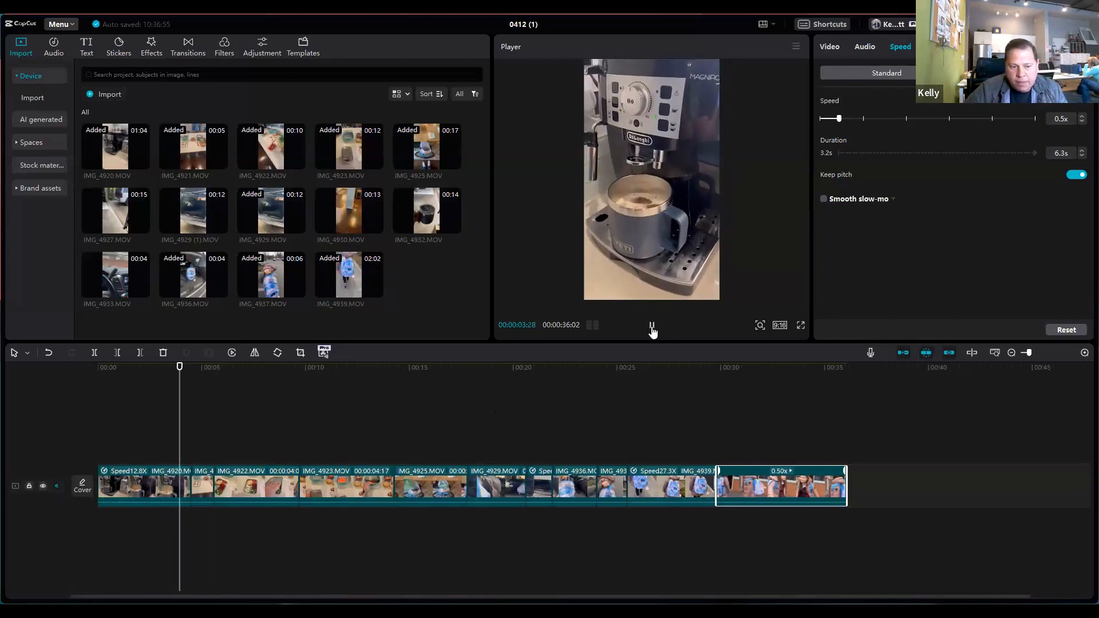
pyautogui.click(652, 326)
pyautogui.click(202, 404)
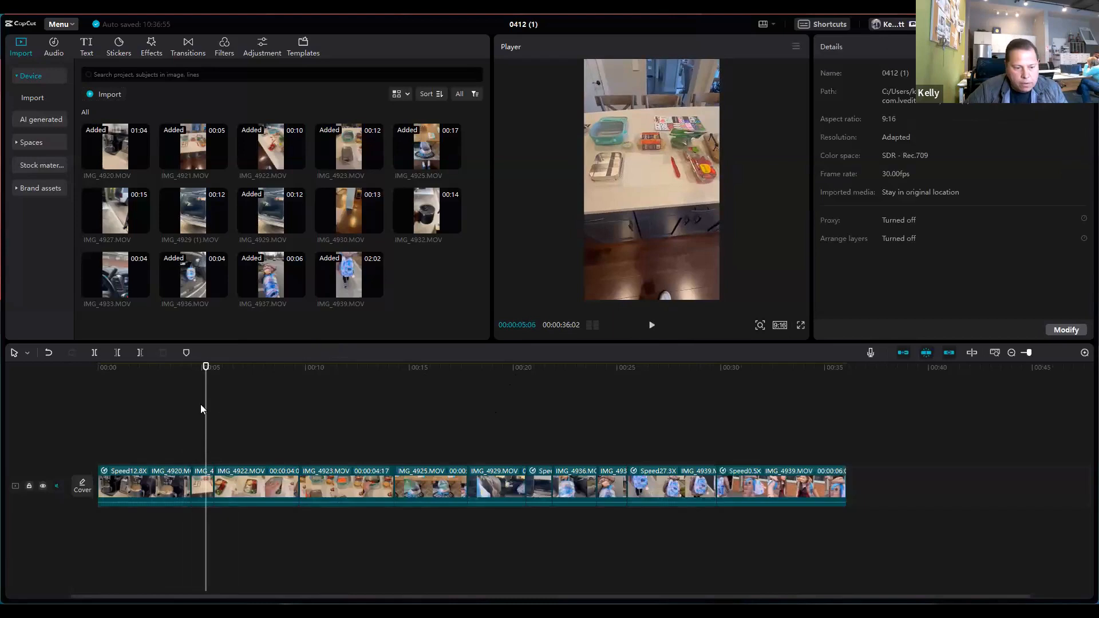
pyautogui.click(652, 326)
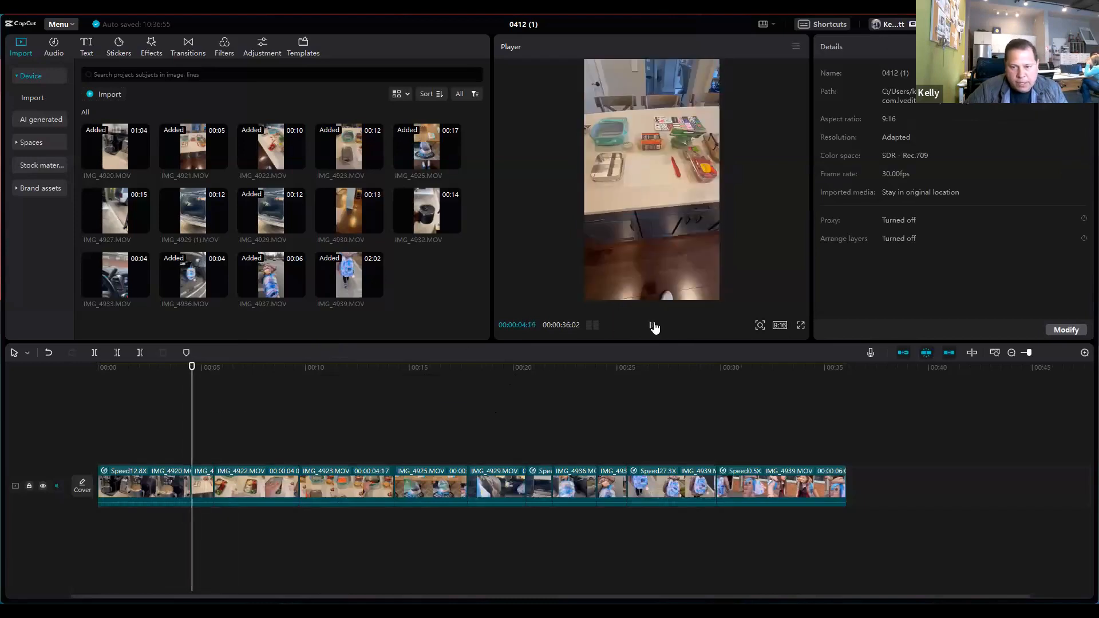
pyautogui.moveTo(215, 422); pyautogui.dragTo(192, 424)
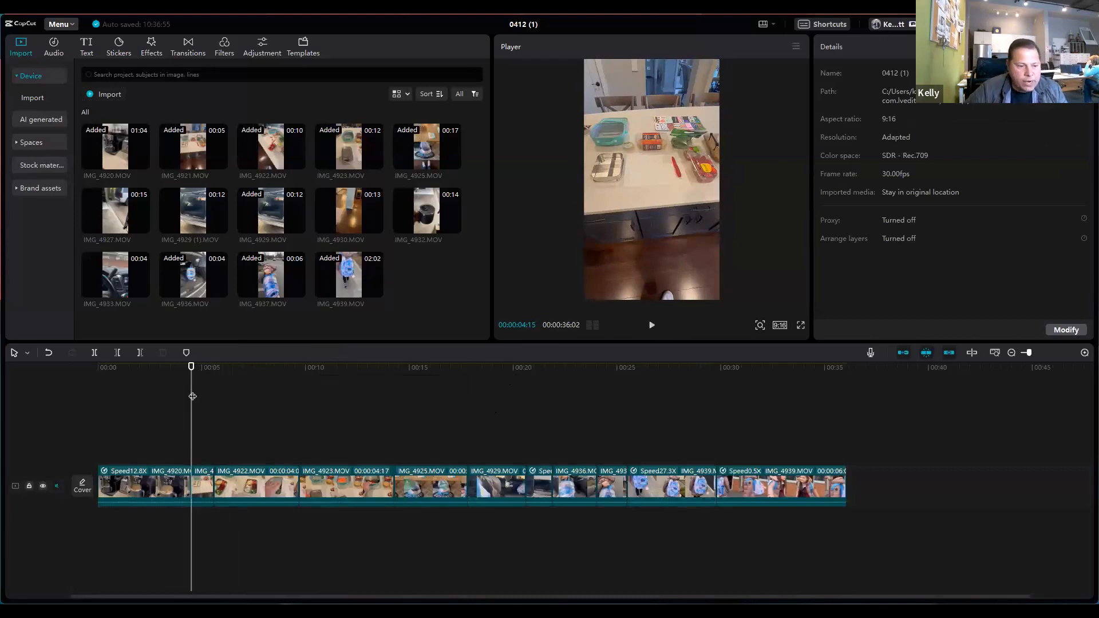
pyautogui.moveTo(191, 396)
pyautogui.mouseDown()
pyautogui.moveTo(223, 396)
pyautogui.moveTo(166, 397)
pyautogui.moveTo(211, 399)
pyautogui.moveTo(192, 400)
pyautogui.mouseUp()
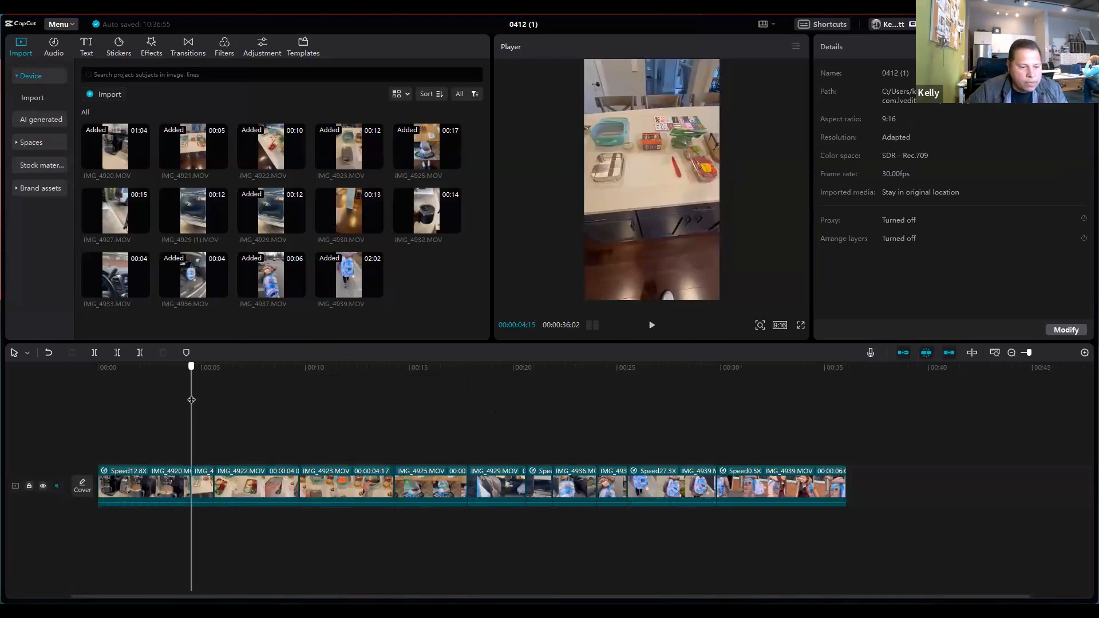
pyautogui.moveTo(192, 440); pyautogui.dragTo(223, 438)
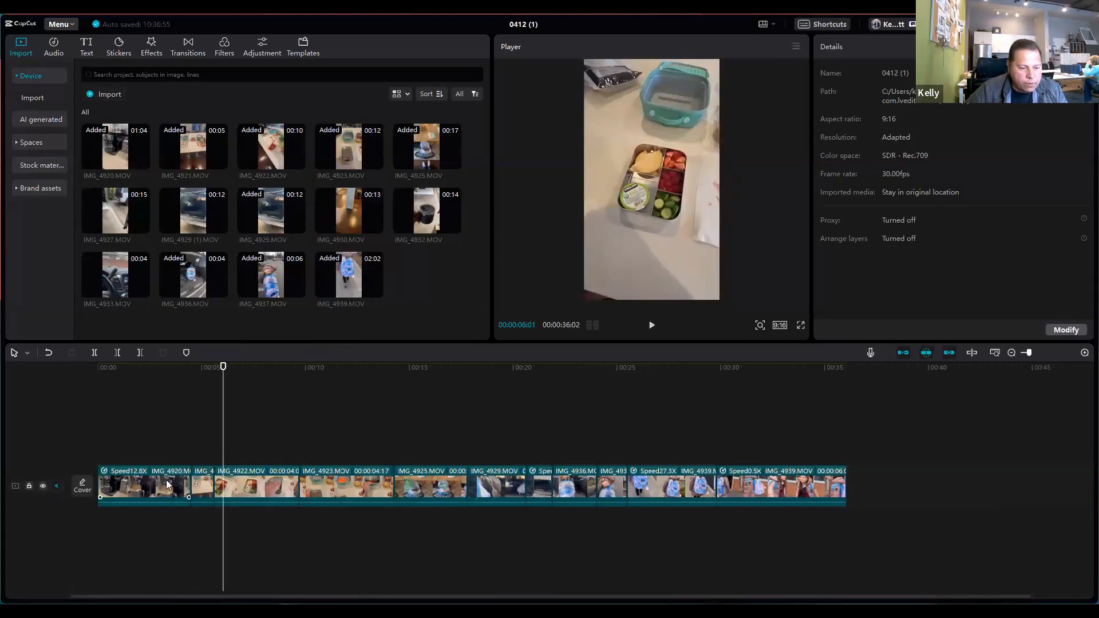
pyautogui.click(201, 473)
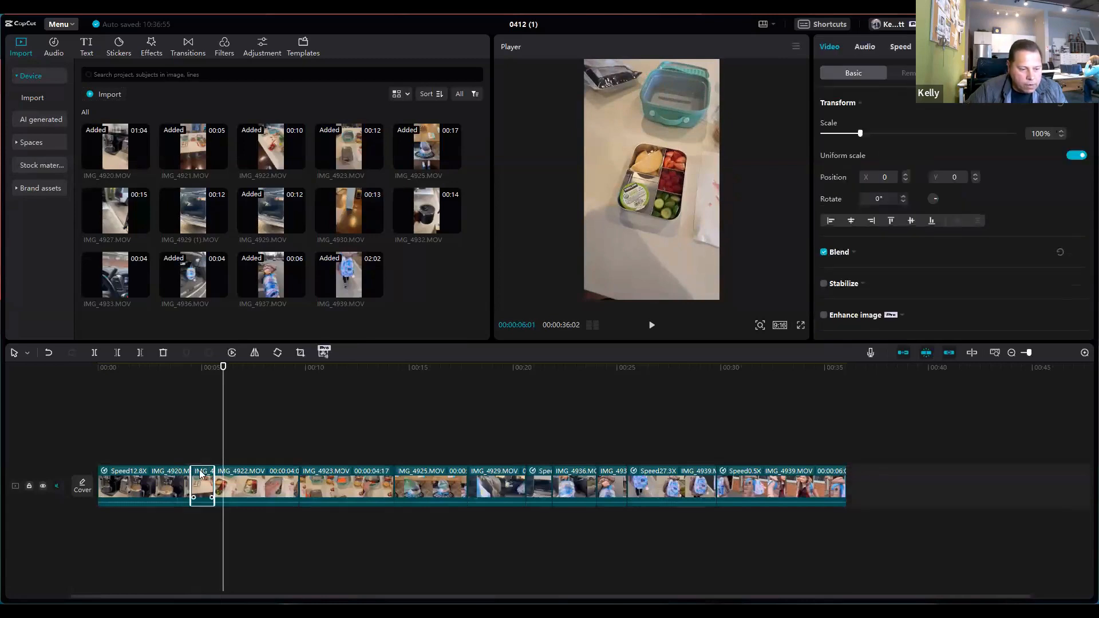
pyautogui.click(173, 473)
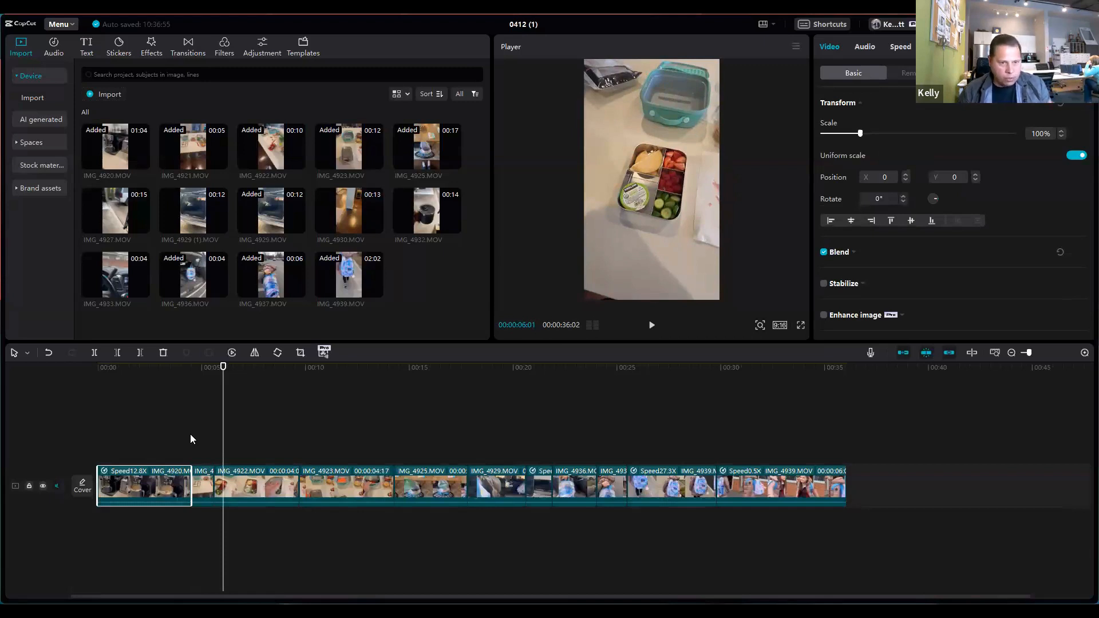
# Step: Browse the effects and the Basic and Blur transitions and add the Blur transition at the cut between IMG_4920.MOV and IMG_4921.MOV
pyautogui.moveTo(222, 417); pyautogui.dragTo(191, 416)
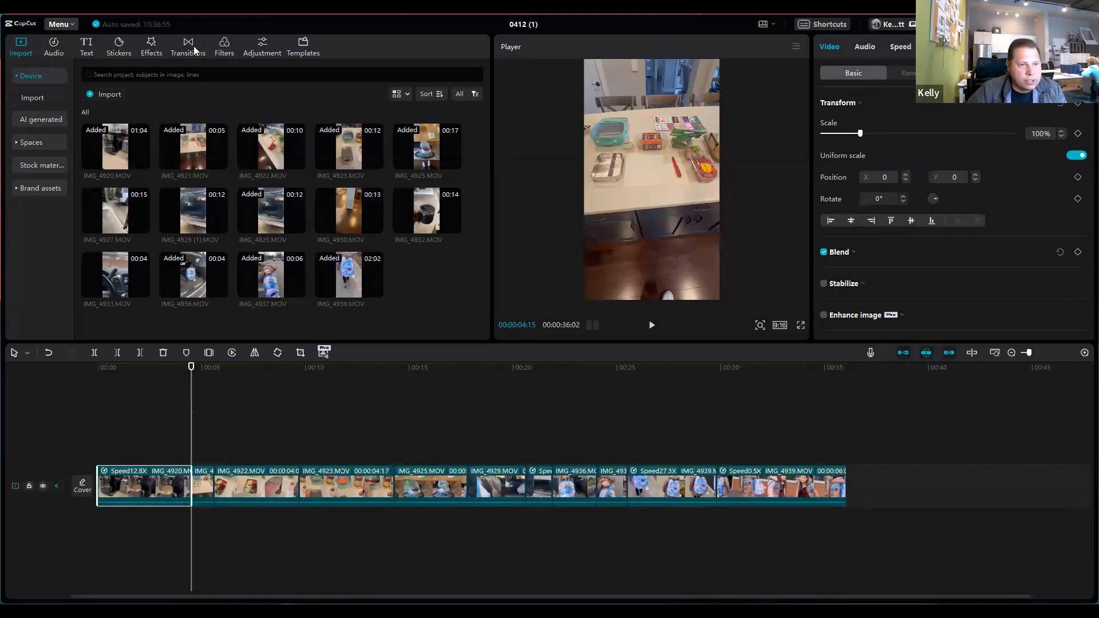
pyautogui.click(153, 45)
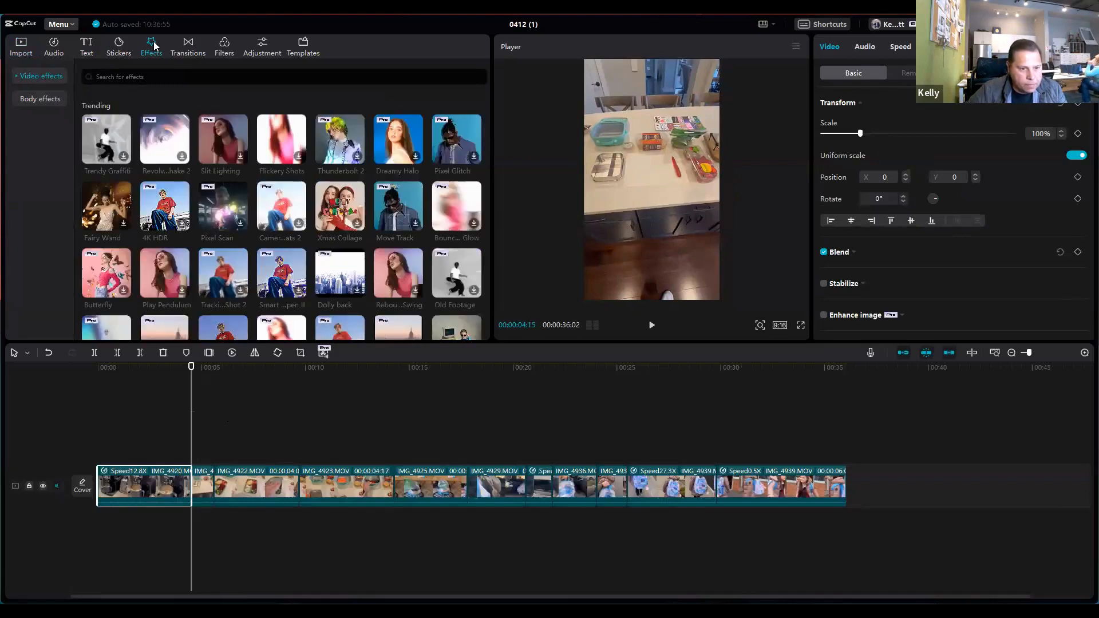
pyautogui.click(187, 42)
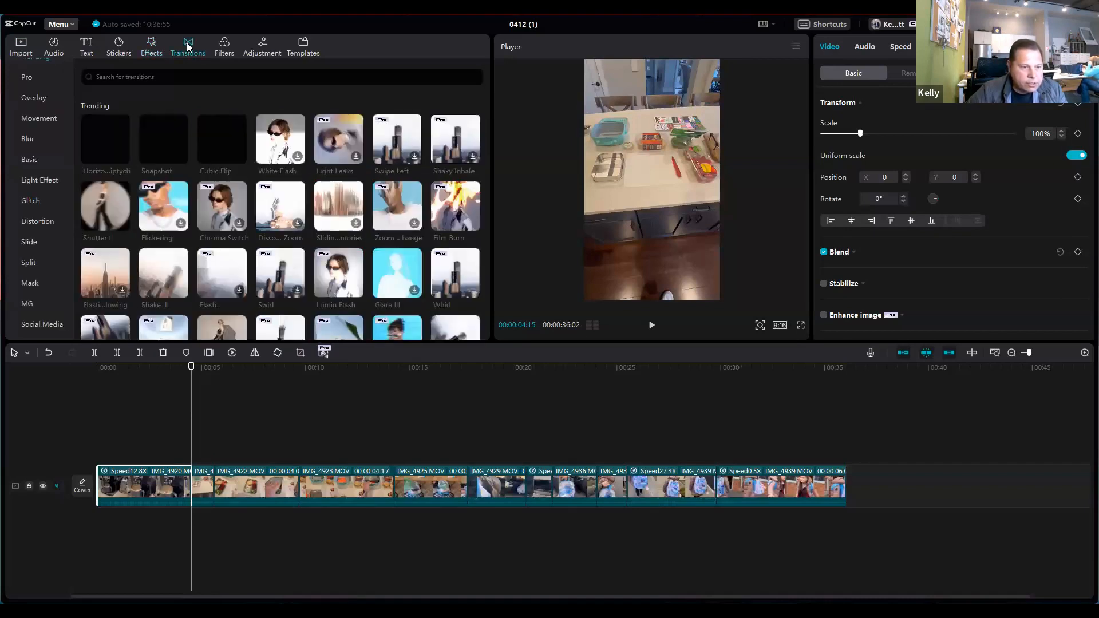
pyautogui.click(152, 51)
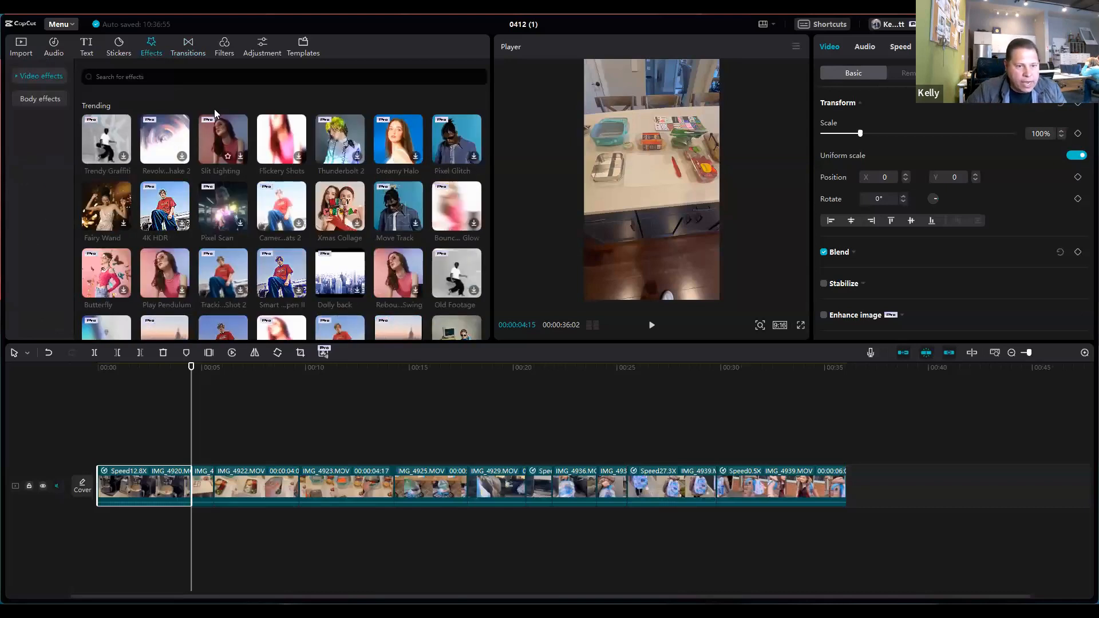
pyautogui.click(186, 50)
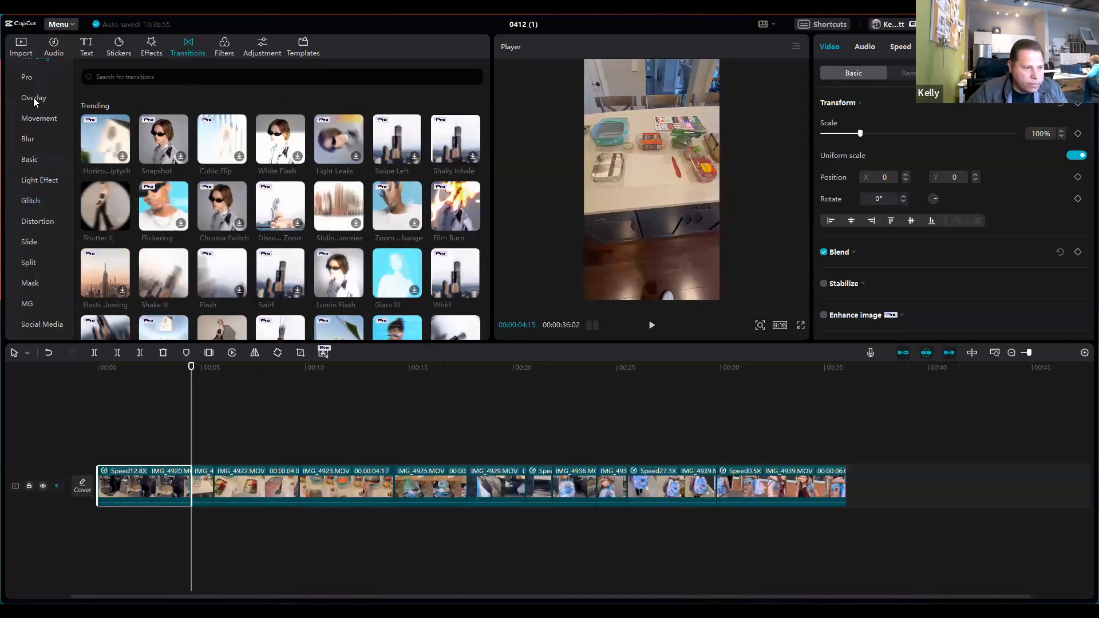
pyautogui.click(29, 160)
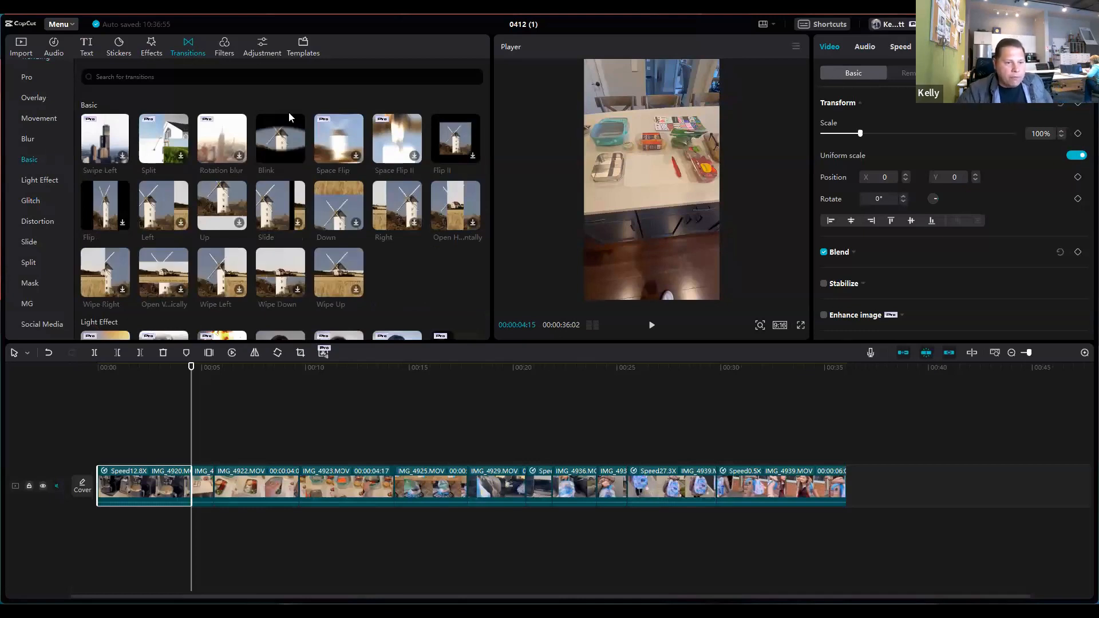
pyautogui.moveTo(278, 141)
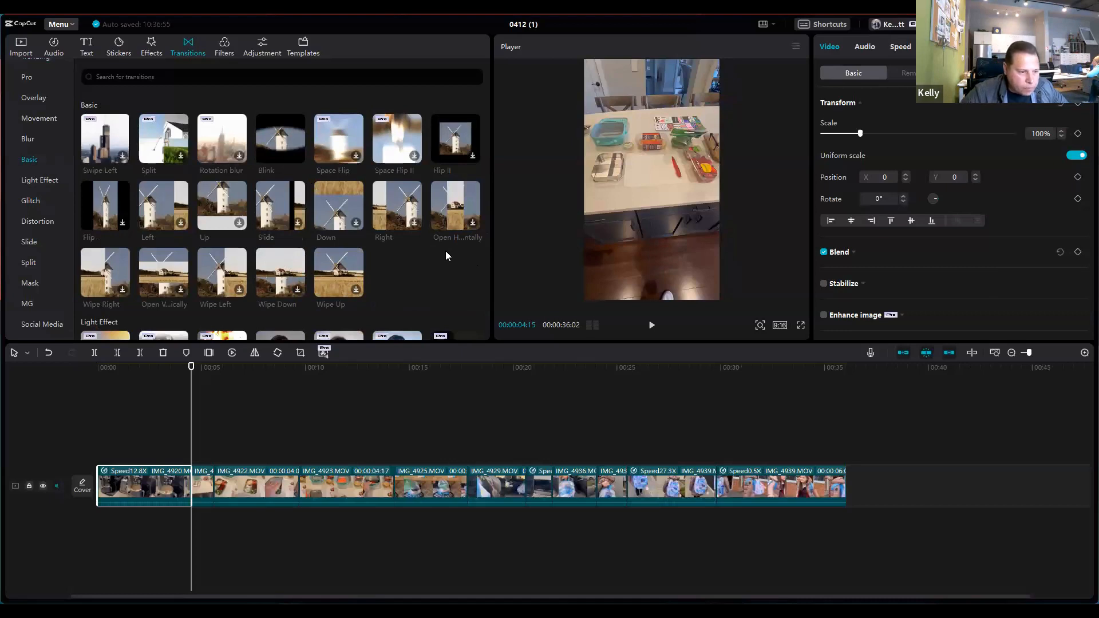
pyautogui.click(42, 136)
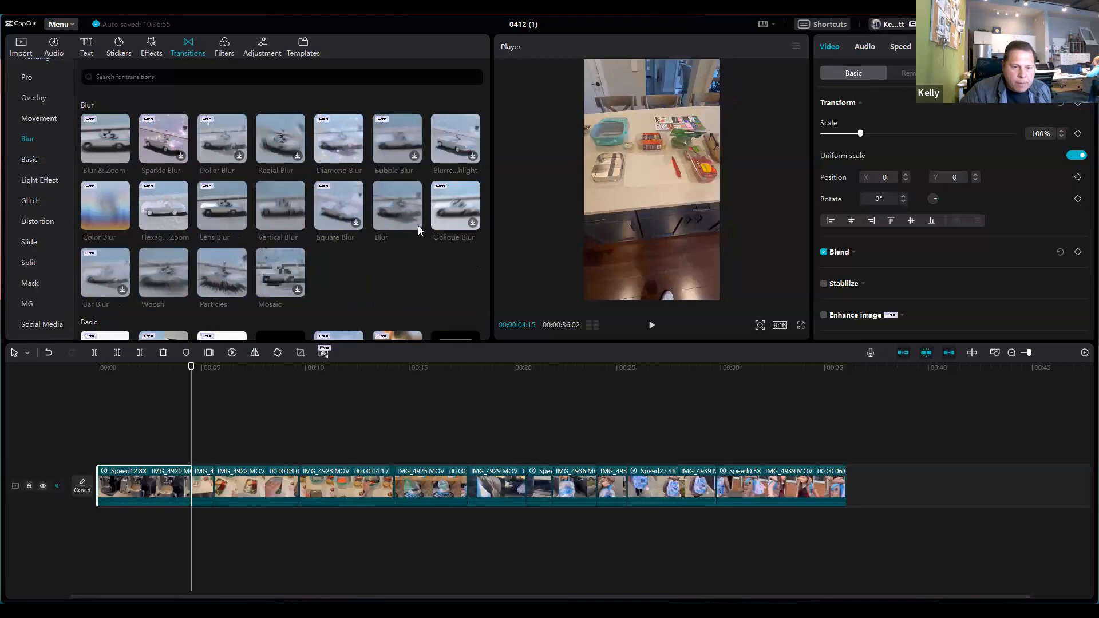
pyautogui.moveTo(414, 222)
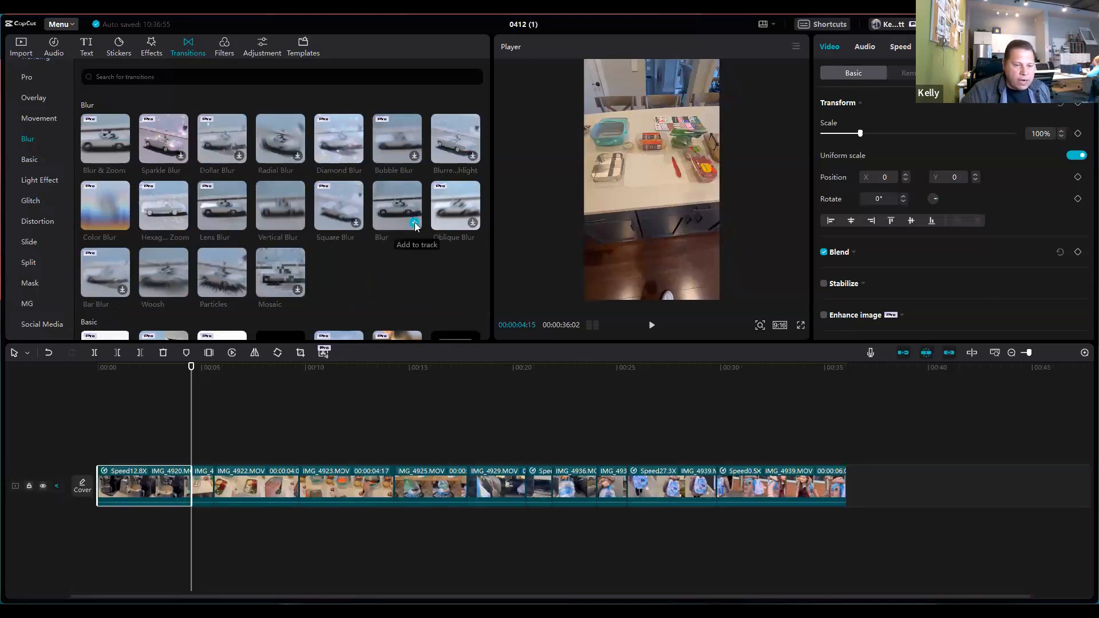
pyautogui.click(415, 223)
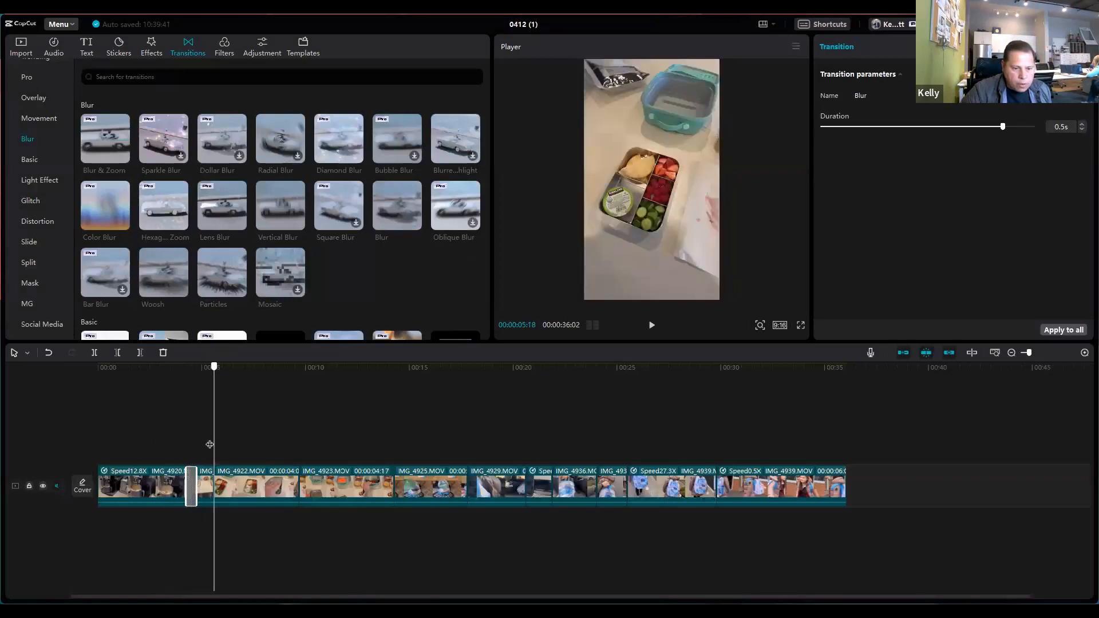
# Step: Play back the first Blur transition and add another Blur transition at the 00:00:05:18 cut between IMG_4921.MOV and IMG_4922.MOV
pyautogui.moveTo(172, 444); pyautogui.dragTo(166, 444)
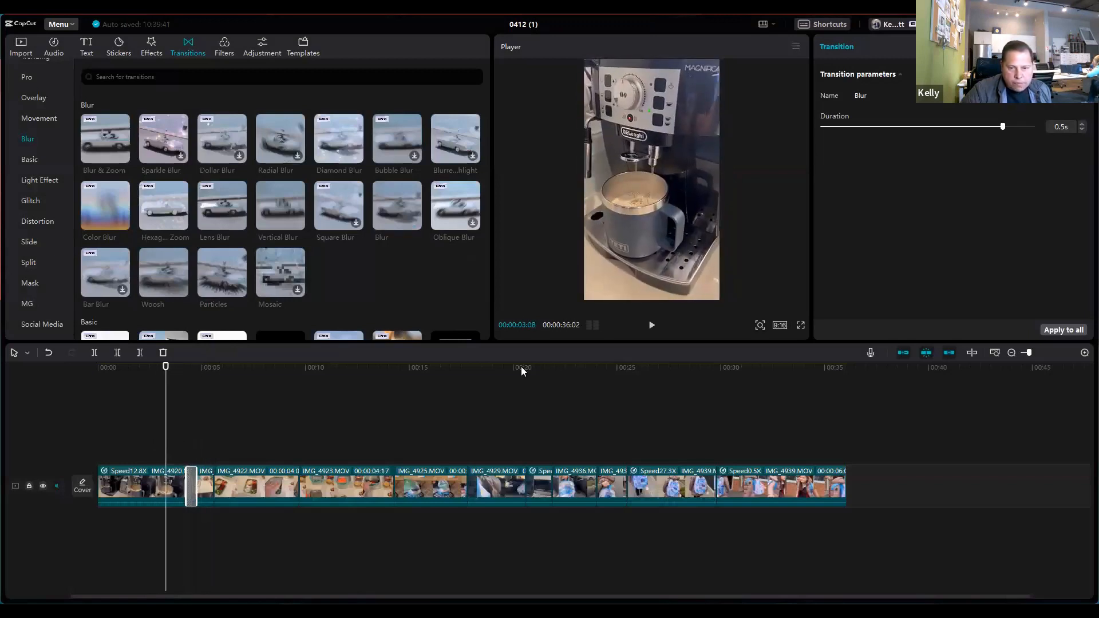
pyautogui.click(651, 327)
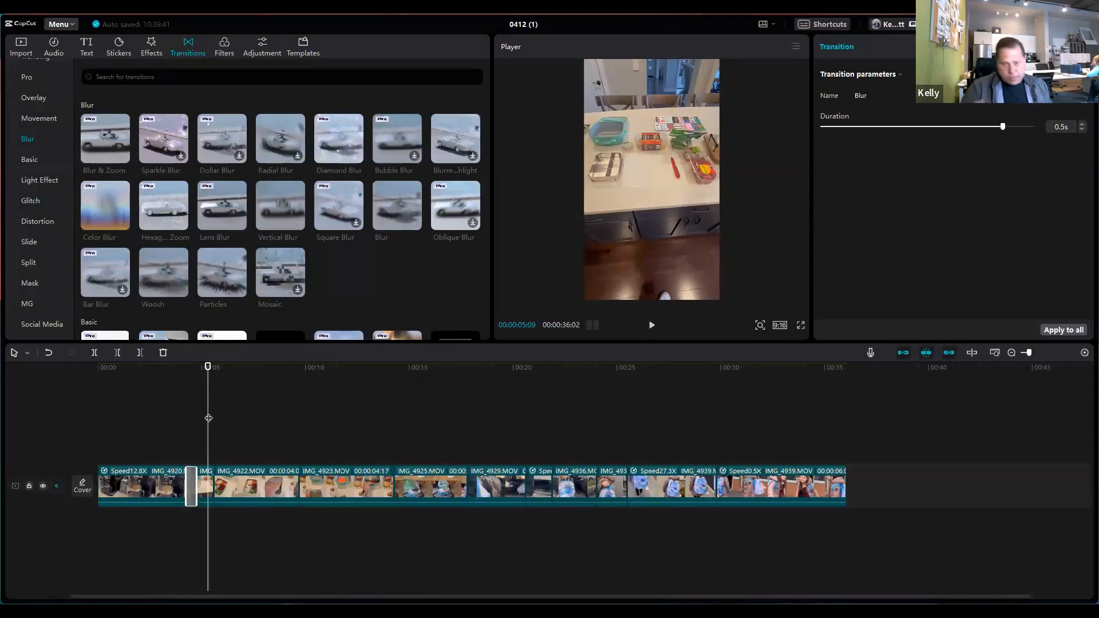
pyautogui.moveTo(209, 418)
pyautogui.mouseDown()
pyautogui.moveTo(173, 418)
pyautogui.moveTo(221, 417)
pyautogui.moveTo(212, 415)
pyautogui.mouseUp()
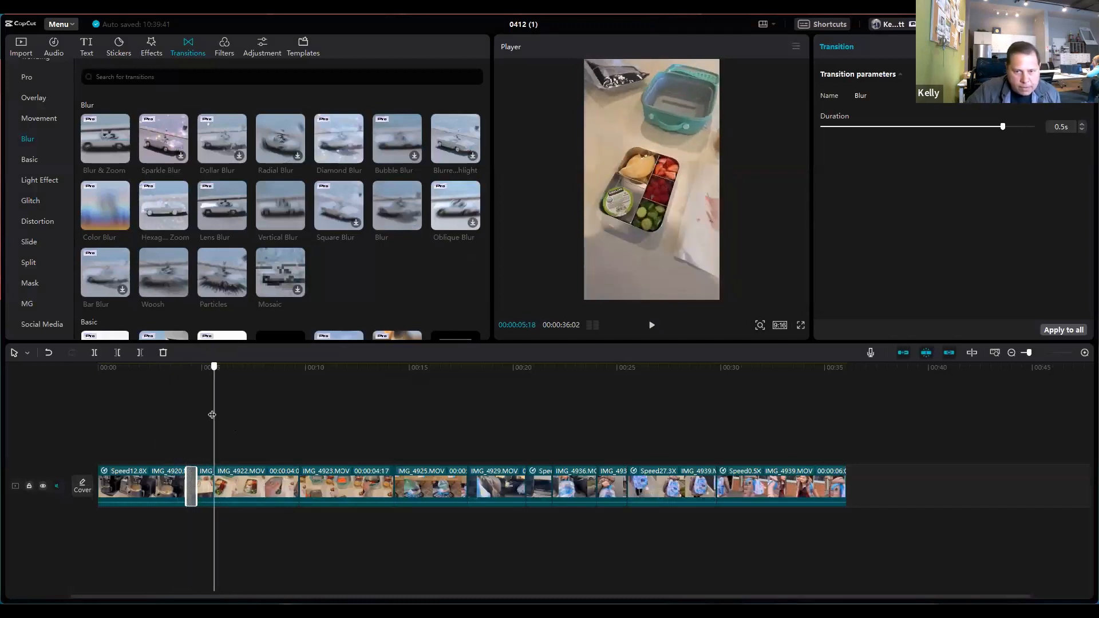
pyautogui.click(414, 225)
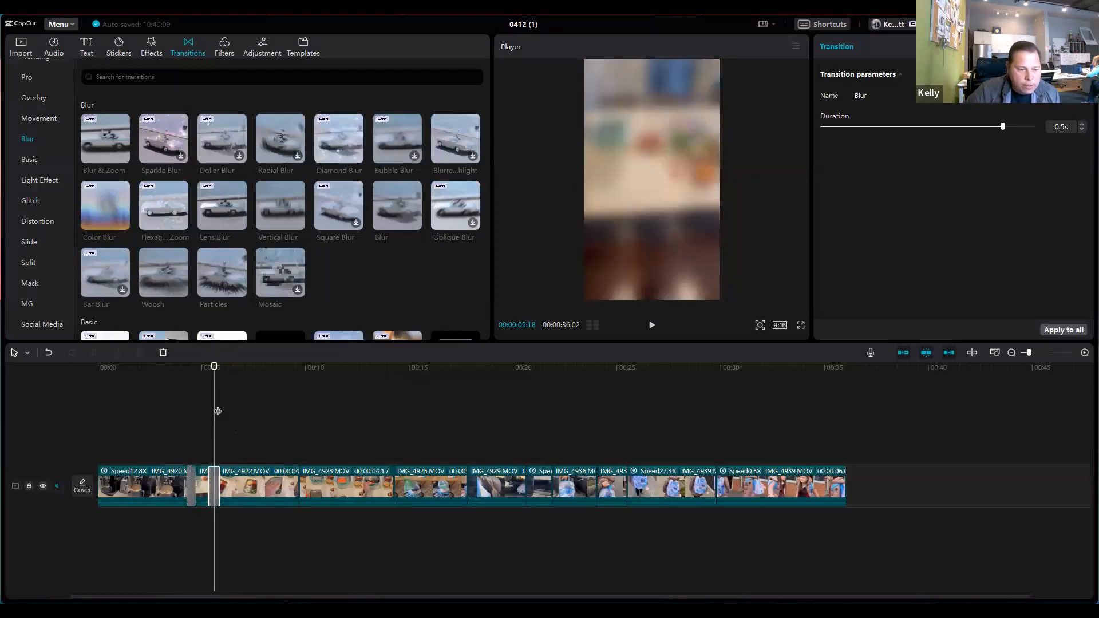
# Step: Adjust the Blur transition before IMG_4922.MOV to a duration of 0.4 s and play back the opening clips
pyautogui.moveTo(213, 411); pyautogui.dragTo(236, 413)
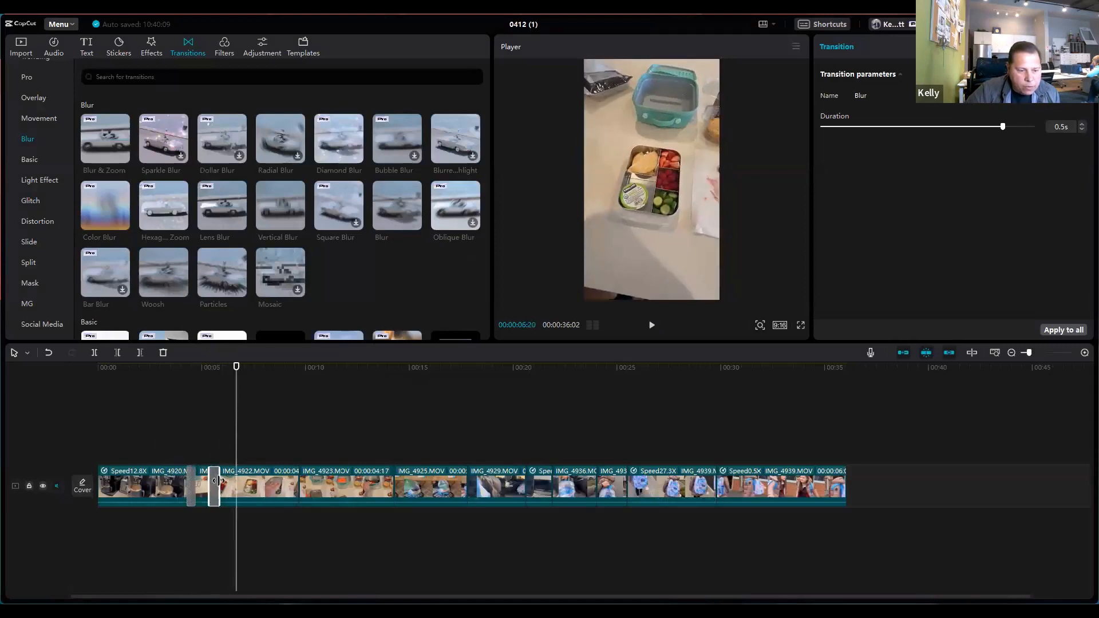
pyautogui.moveTo(217, 481); pyautogui.dragTo(219, 480)
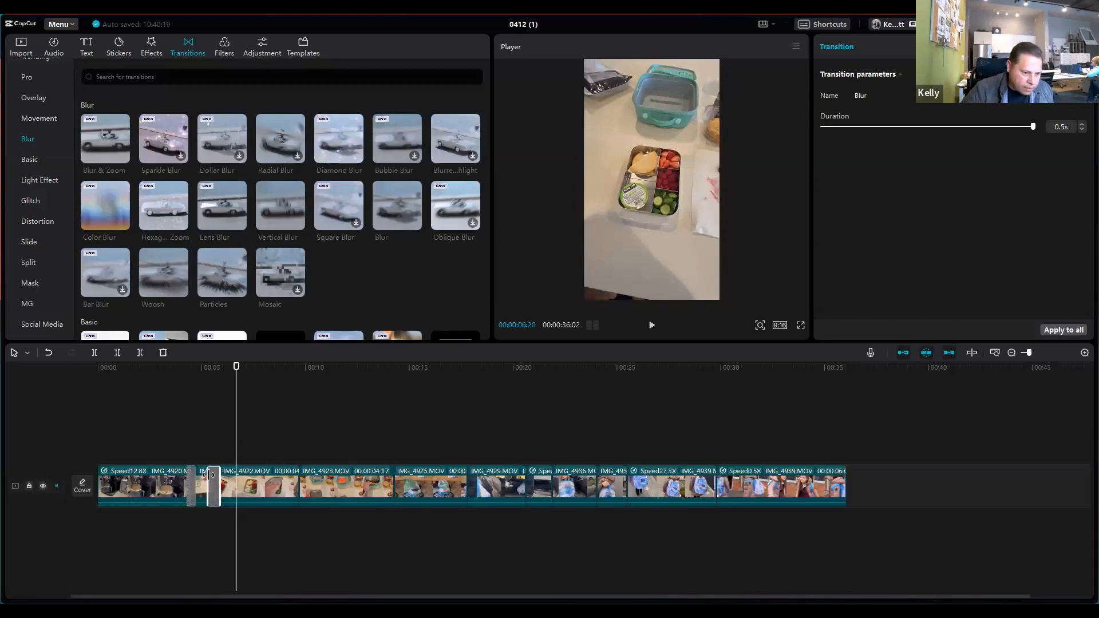
pyautogui.moveTo(209, 475); pyautogui.dragTo(208, 476)
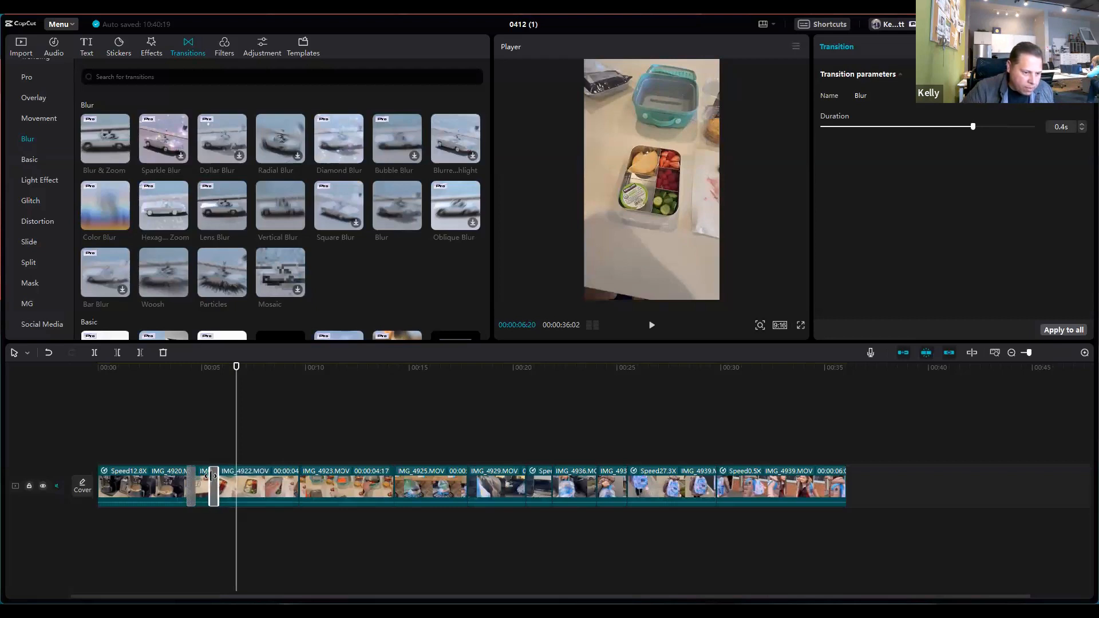
pyautogui.click(205, 432)
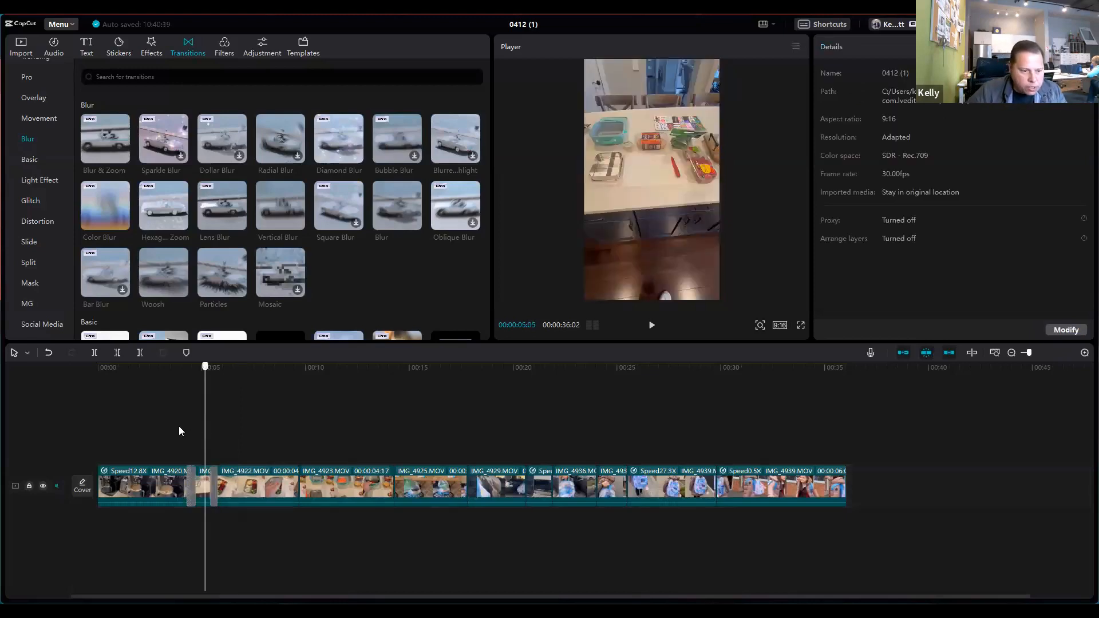
pyautogui.click(127, 429)
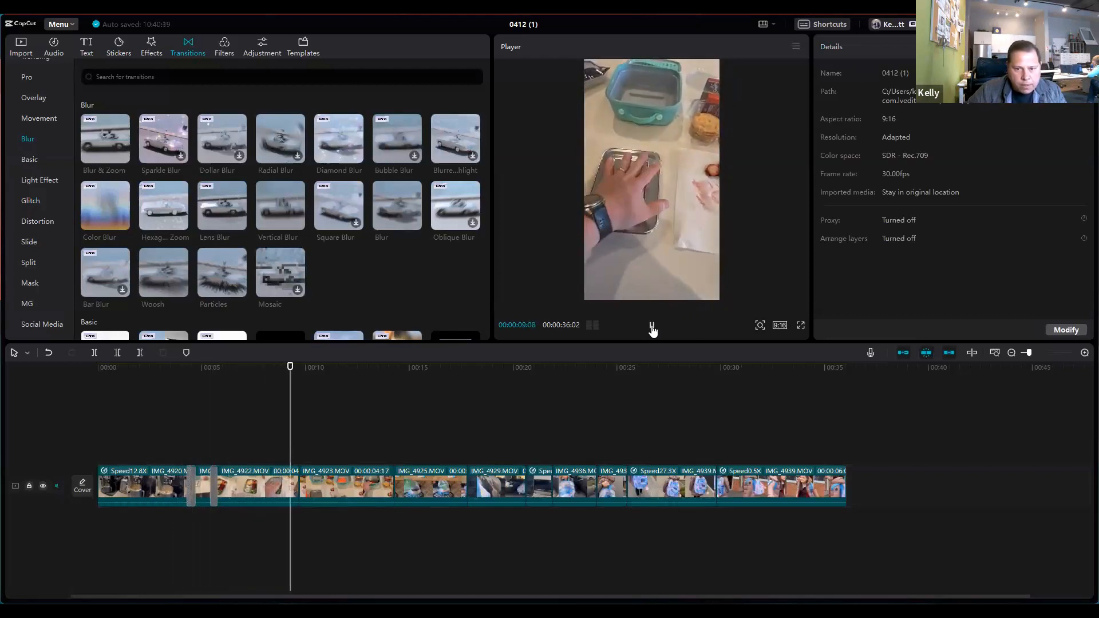
pyautogui.click(652, 326)
# Step: Add 0.5 s Blur transitions at the cuts leading into IMG_4923.MOV, IMG_4925.MOV and IMG_4929.MOV
pyautogui.moveTo(310, 421); pyautogui.dragTo(299, 420)
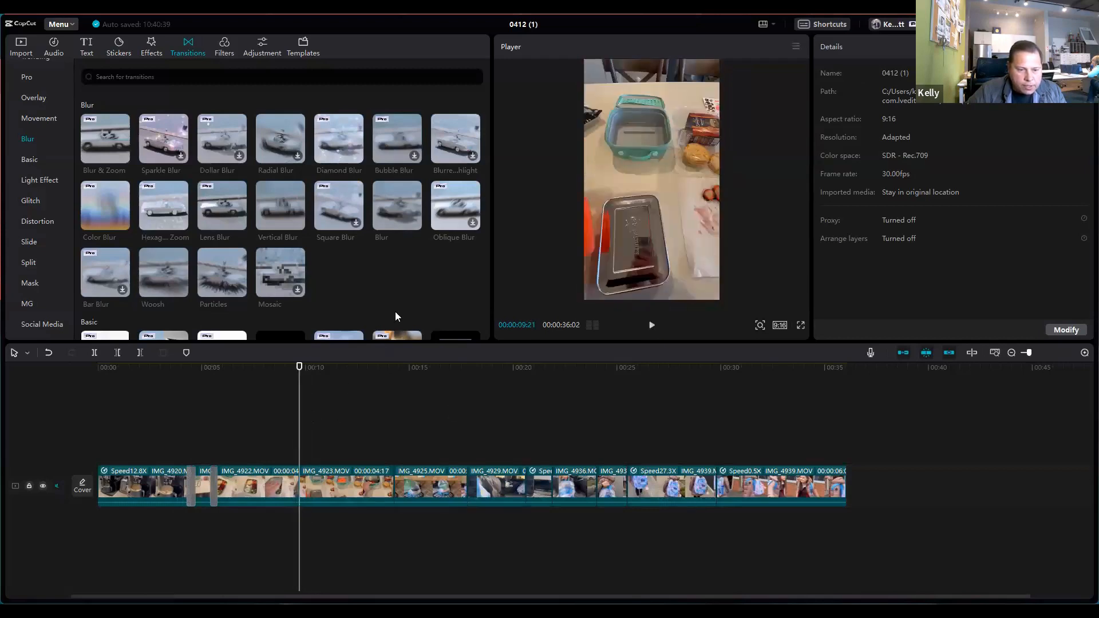
pyautogui.click(415, 222)
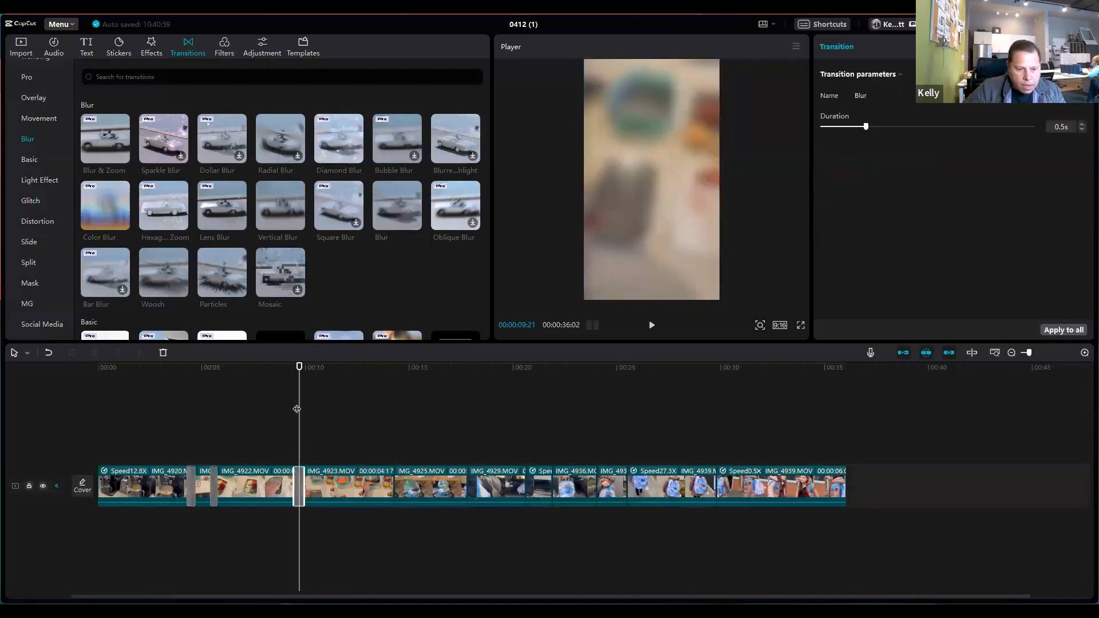
pyautogui.moveTo(304, 406); pyautogui.dragTo(409, 397)
pyautogui.click(395, 398)
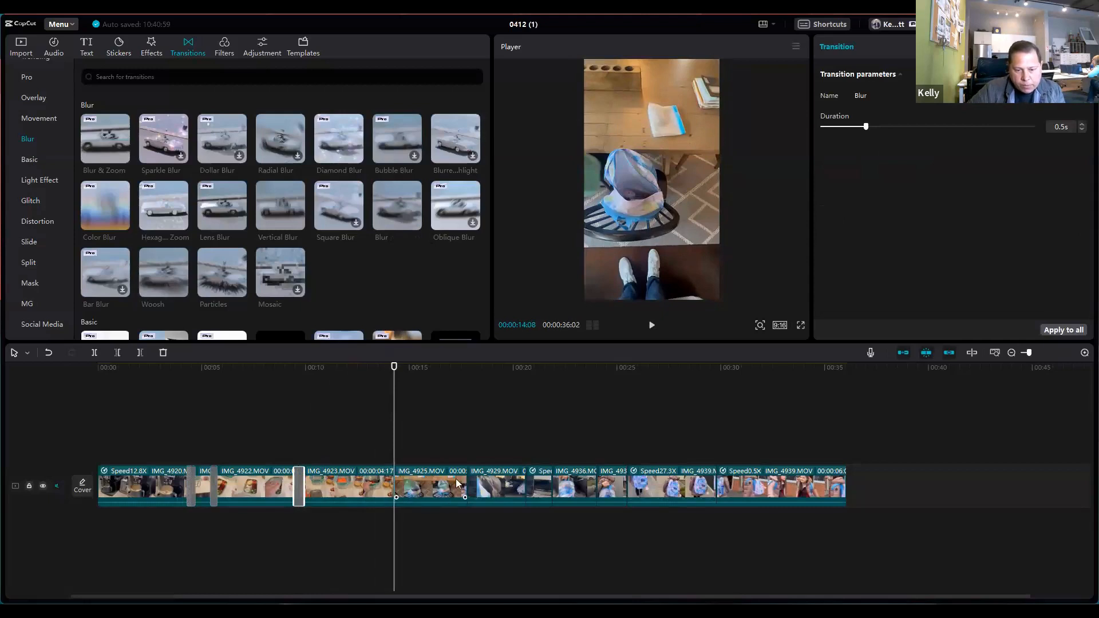
pyautogui.click(469, 445)
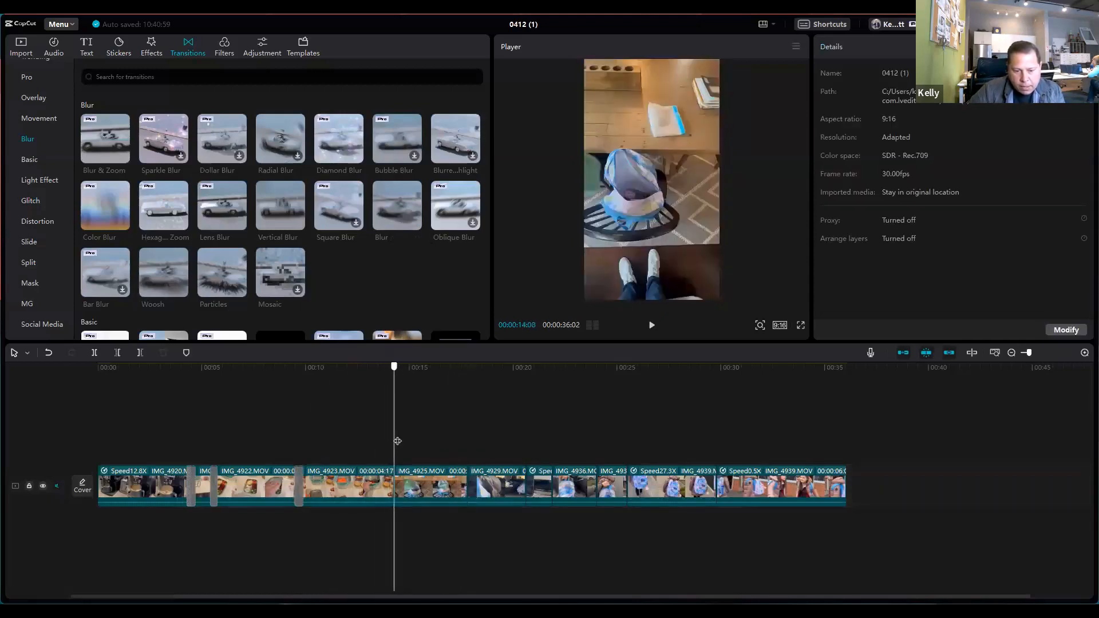
pyautogui.click(414, 222)
pyautogui.click(419, 223)
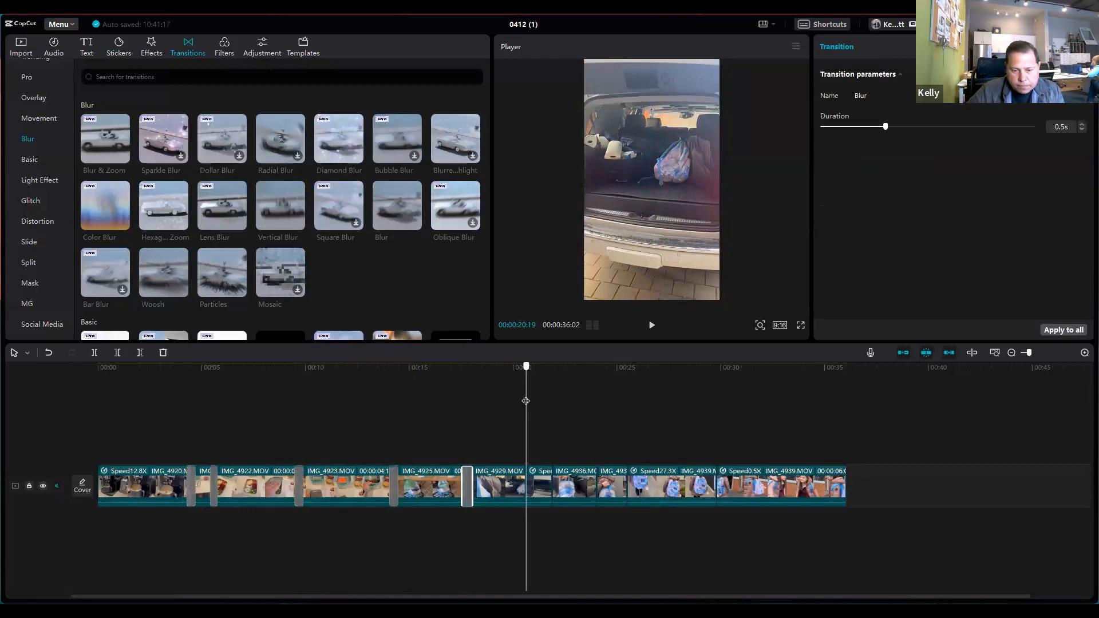
# Step: Add 0.5 s Blur transitions at the four cuts from the end of IMG_4929.MOV to the 27.3X IMG_4939.MOV clip, and return the playhead to 00:00:00:00
pyautogui.click(414, 223)
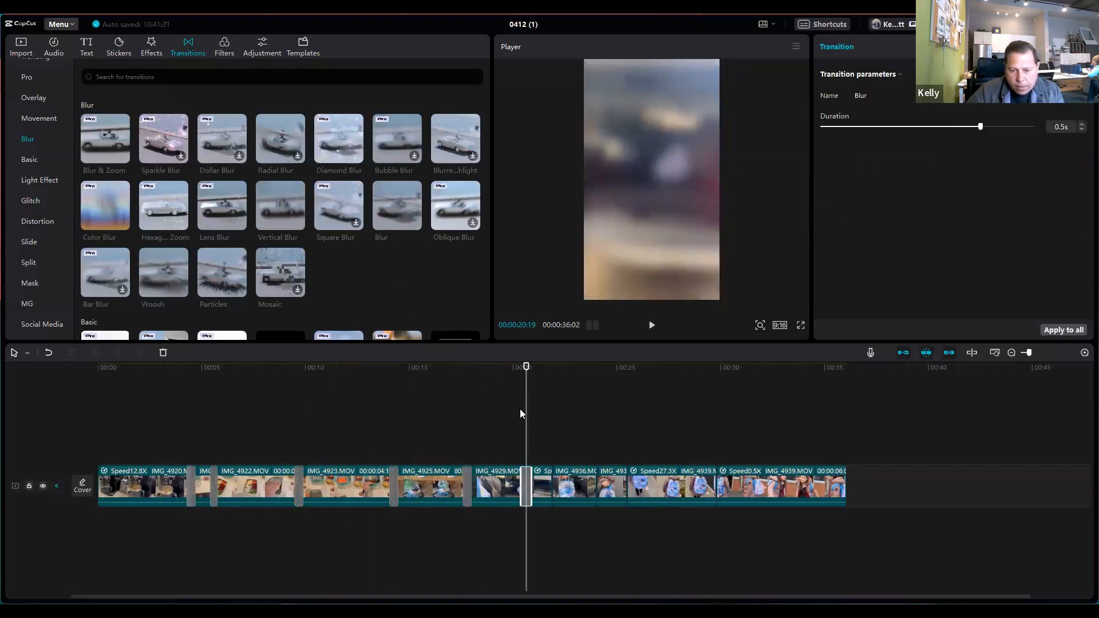
pyautogui.moveTo(526, 411); pyautogui.dragTo(552, 410)
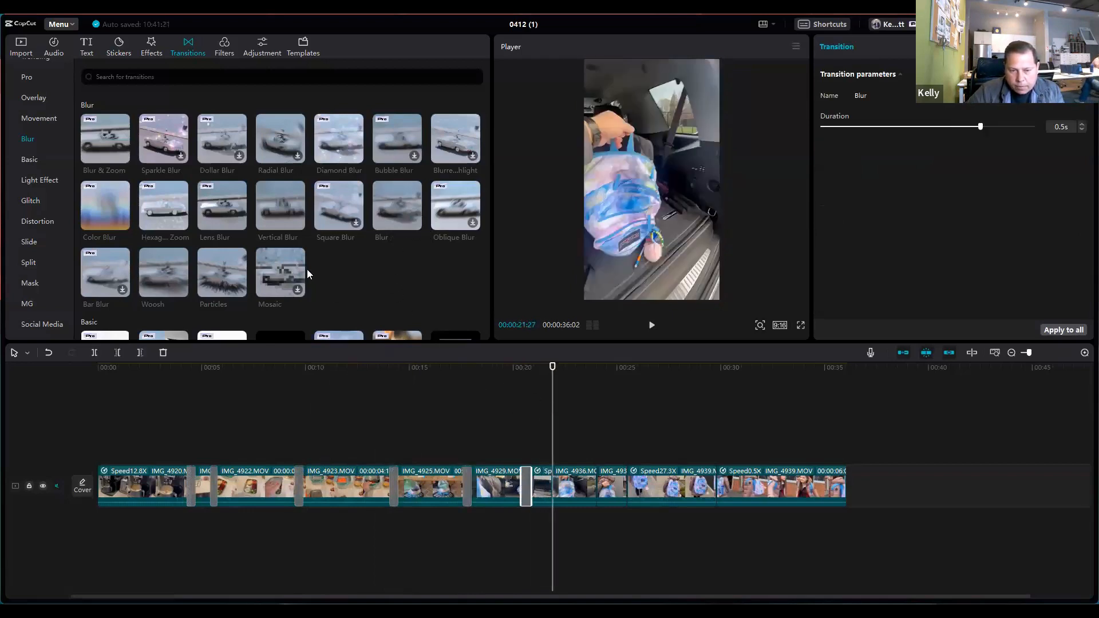
pyautogui.click(415, 222)
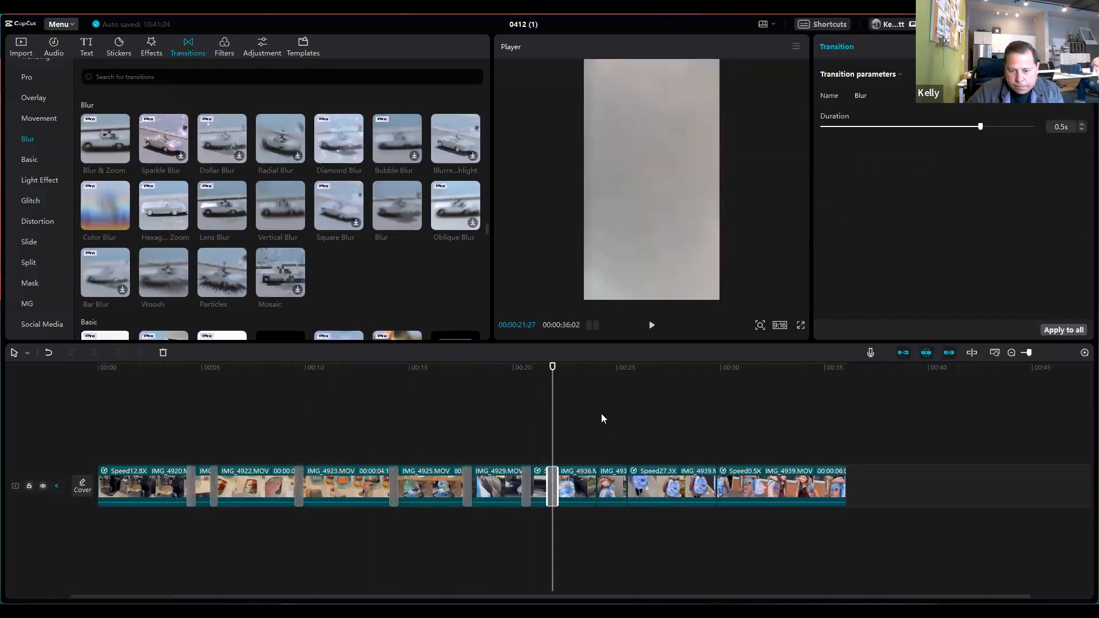
pyautogui.click(597, 413)
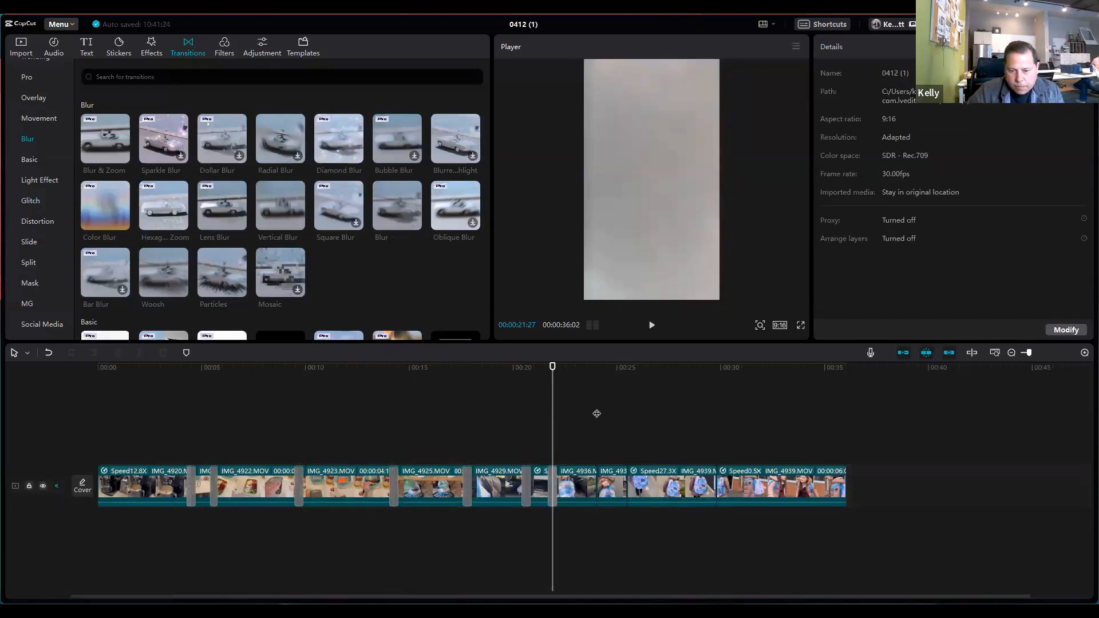
pyautogui.click(416, 223)
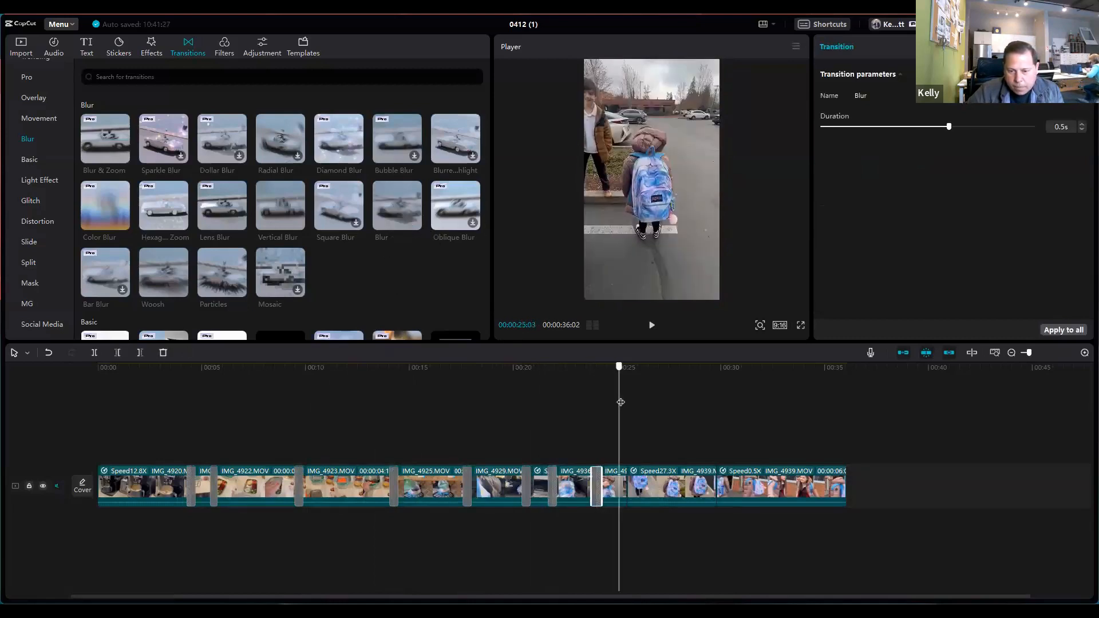
pyautogui.click(415, 224)
pyautogui.moveTo(663, 412); pyautogui.dragTo(35, 430)
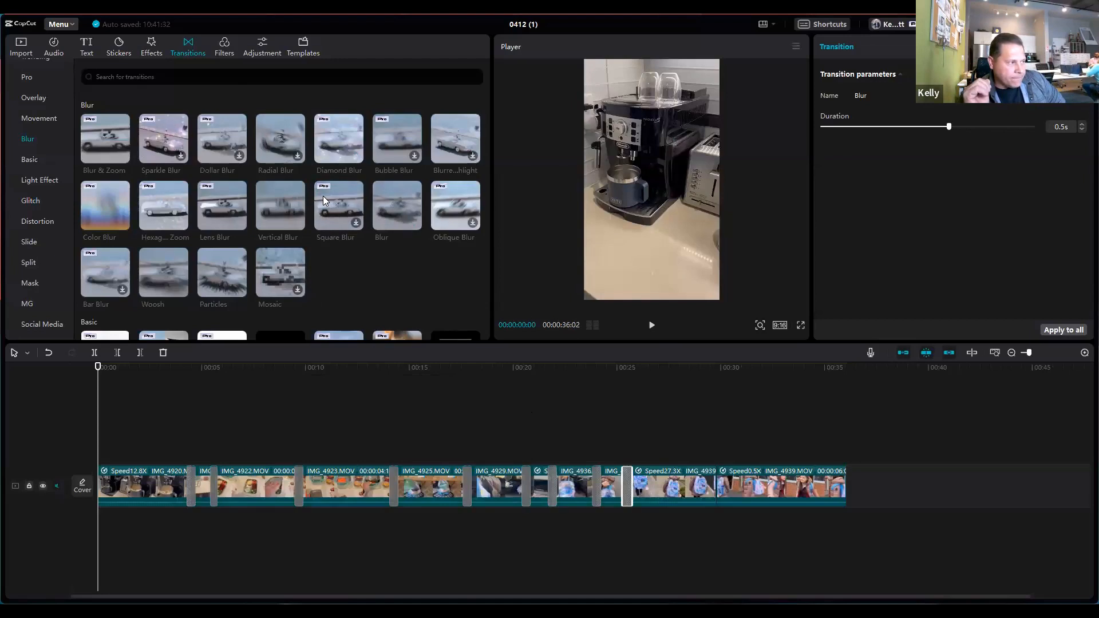
# Step: Search the music library for "take me on", and repeat the search with "take on me"
pyautogui.click(53, 43)
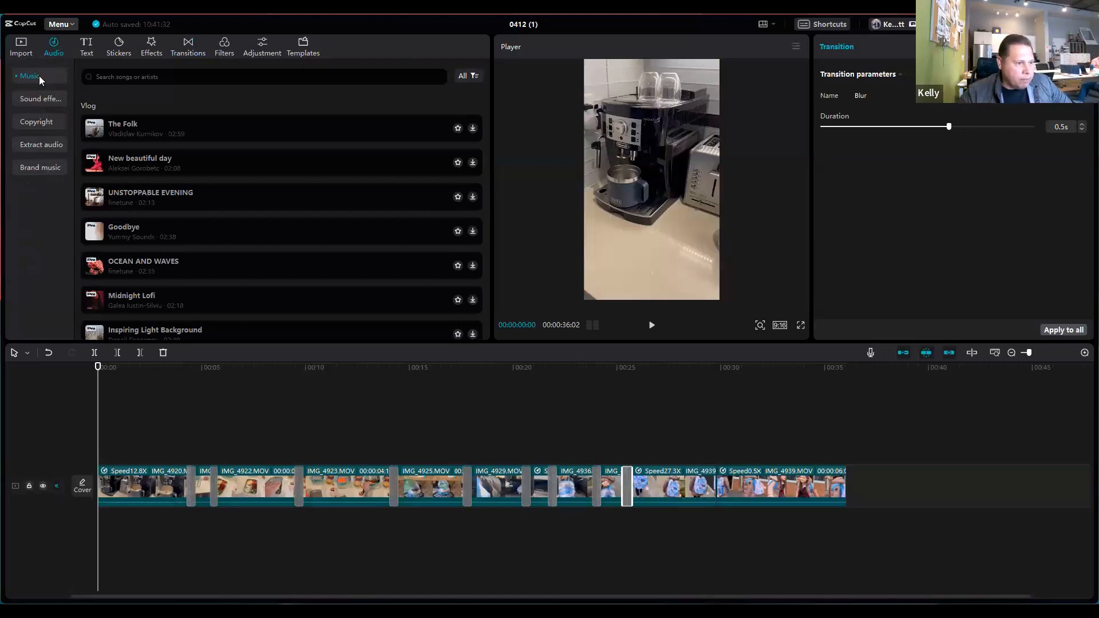
pyautogui.click(138, 81)
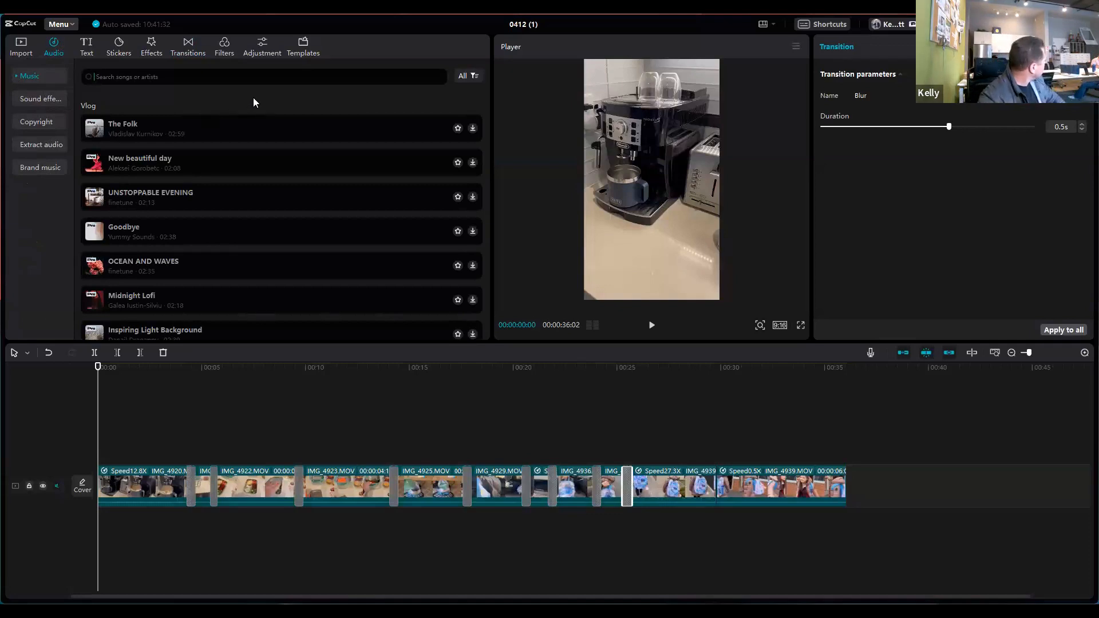
pyautogui.write('tak')
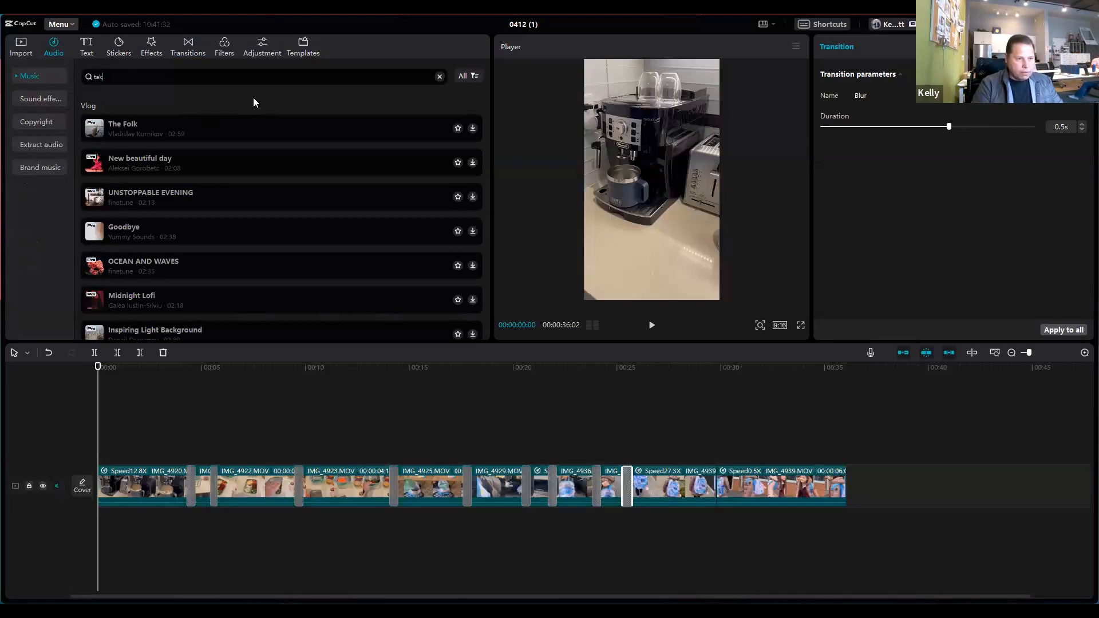
pyautogui.write('e me on')
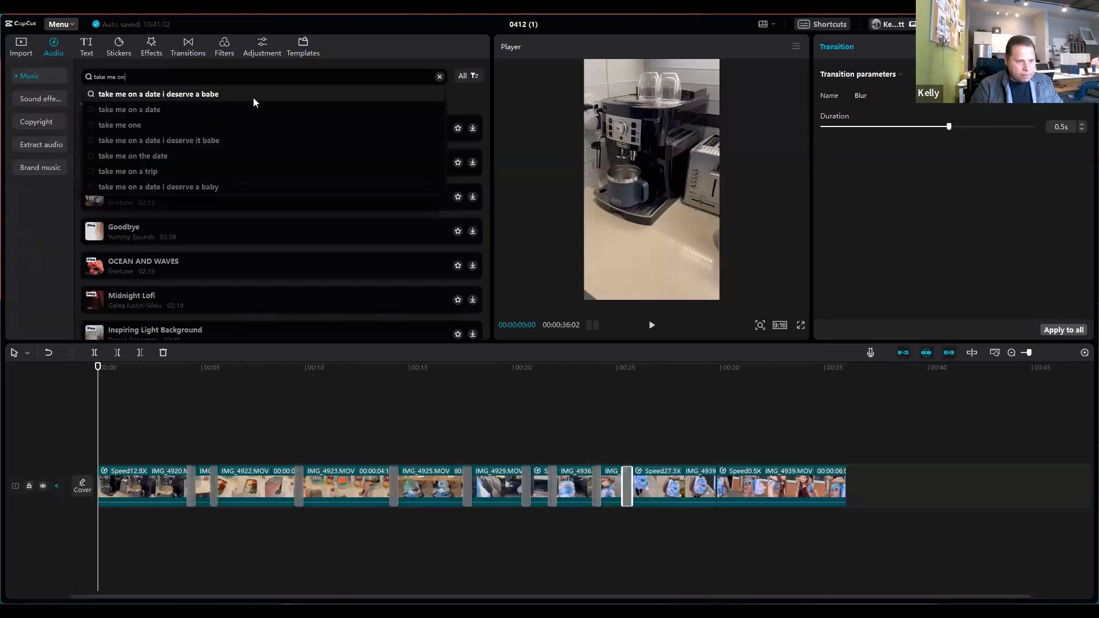
pyautogui.press('Return')
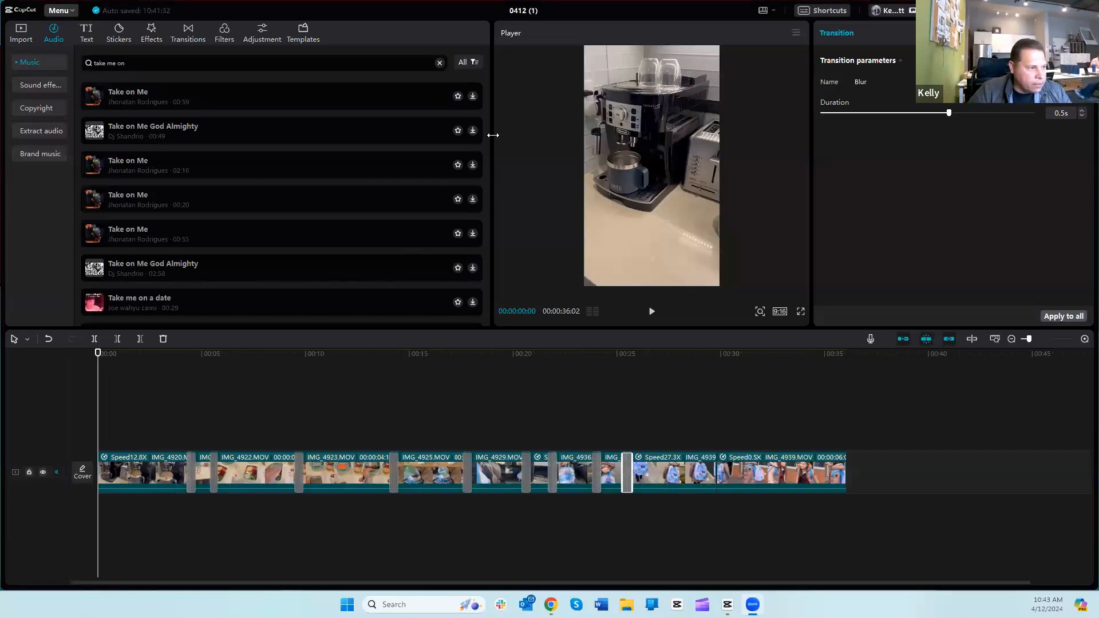
pyautogui.click(139, 63)
pyautogui.write('take on me')
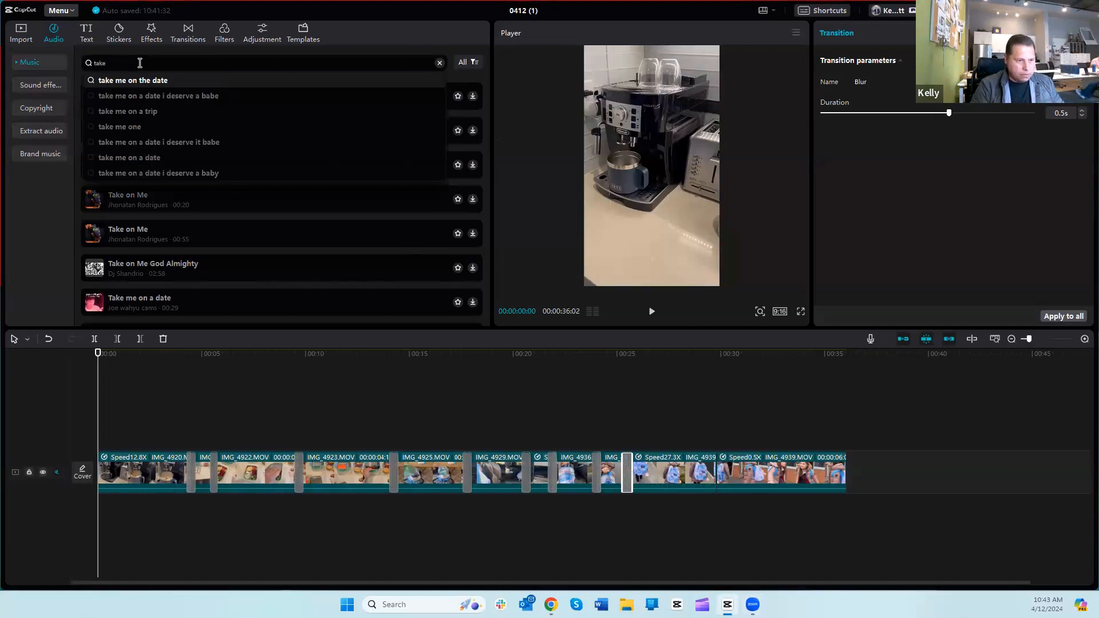
pyautogui.press('Return')
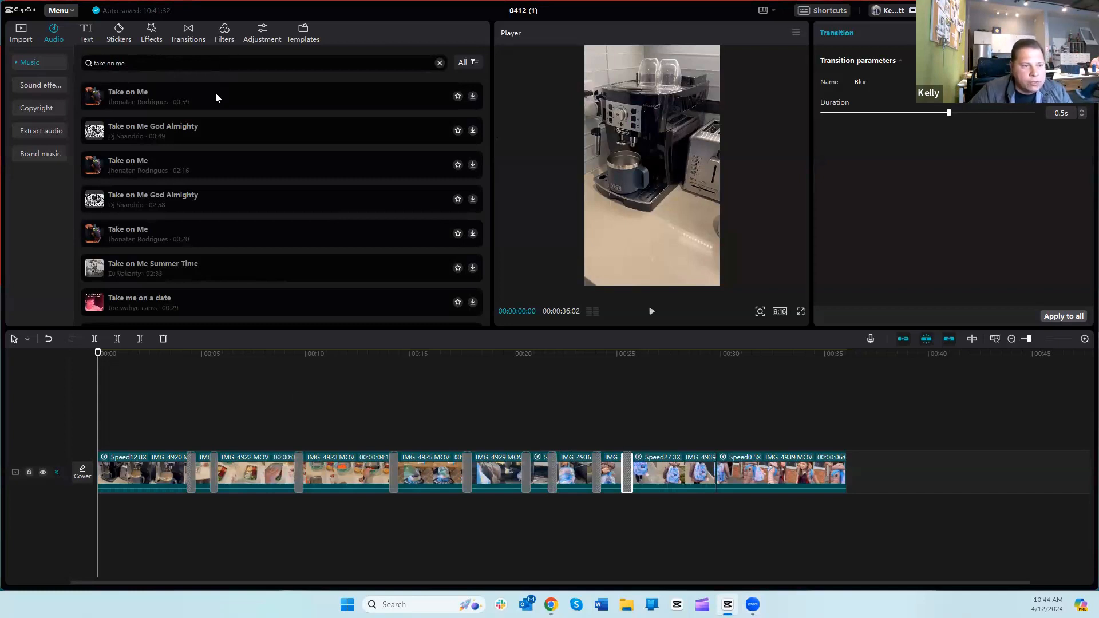
# Step: Preview the first Take on Me result, skipping ahead to its middle, and play the 00:55 version farther down the results
pyautogui.click(216, 95)
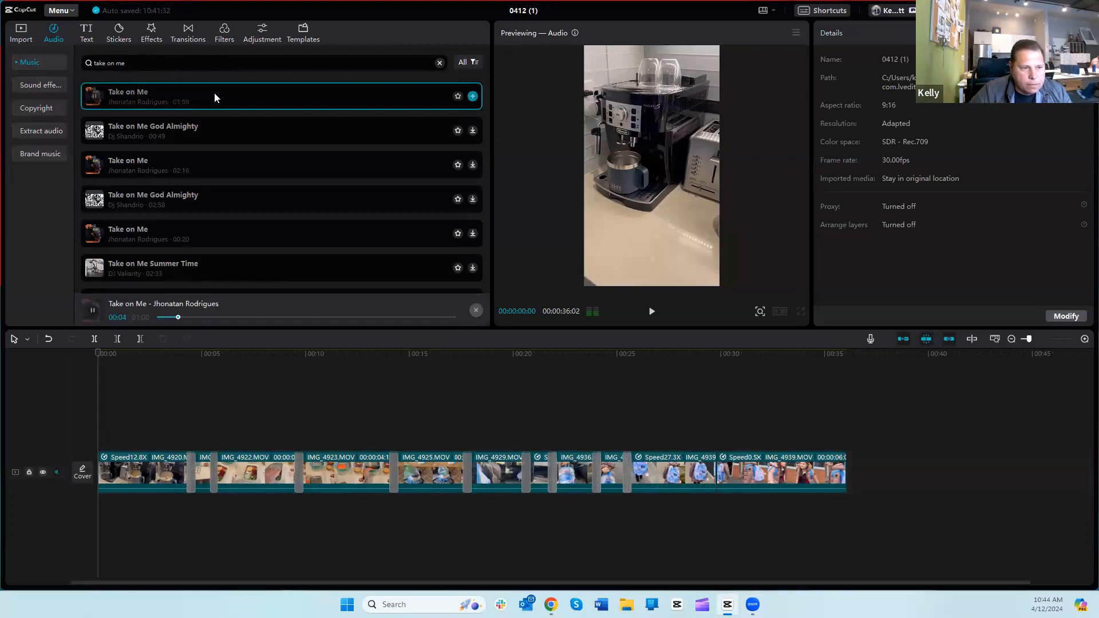
pyautogui.moveTo(179, 316); pyautogui.dragTo(291, 320)
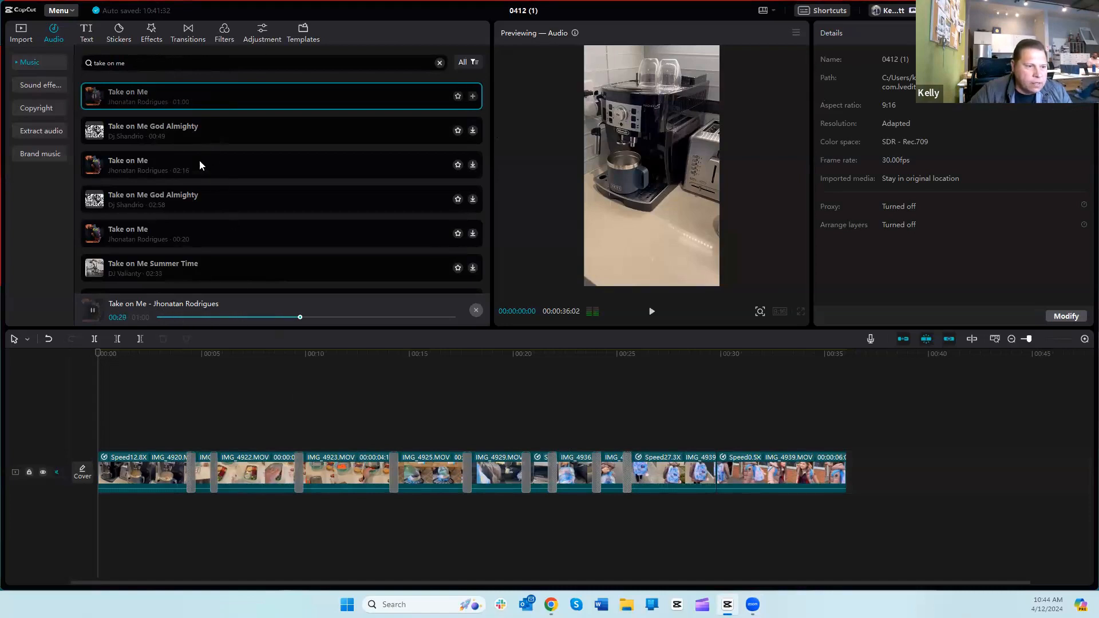
pyautogui.click(92, 310)
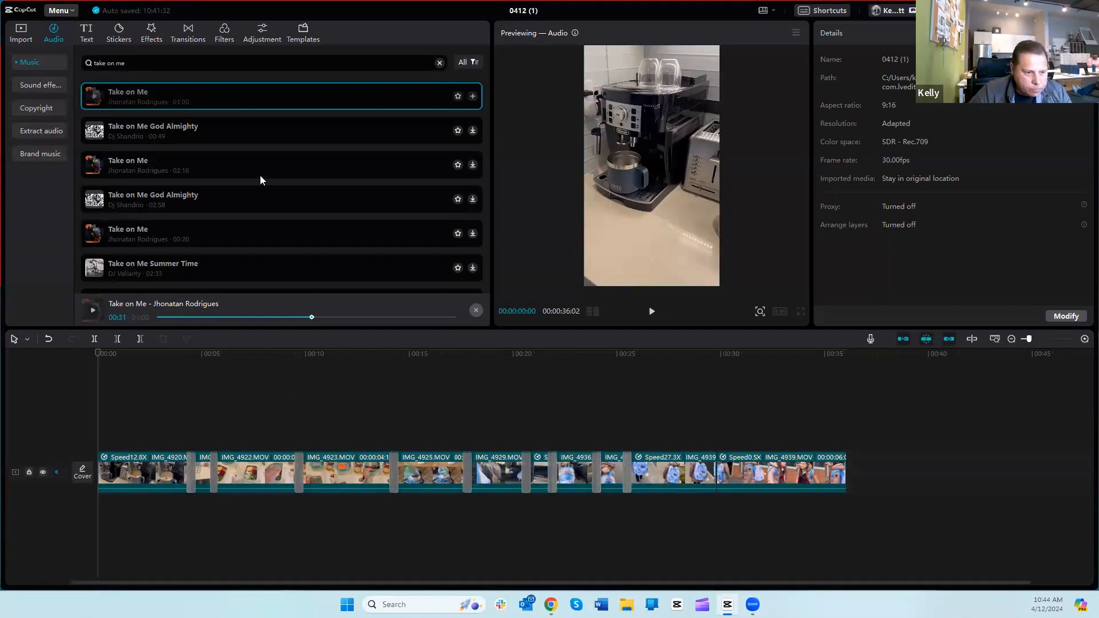
pyautogui.scroll(-3, 241, 222)
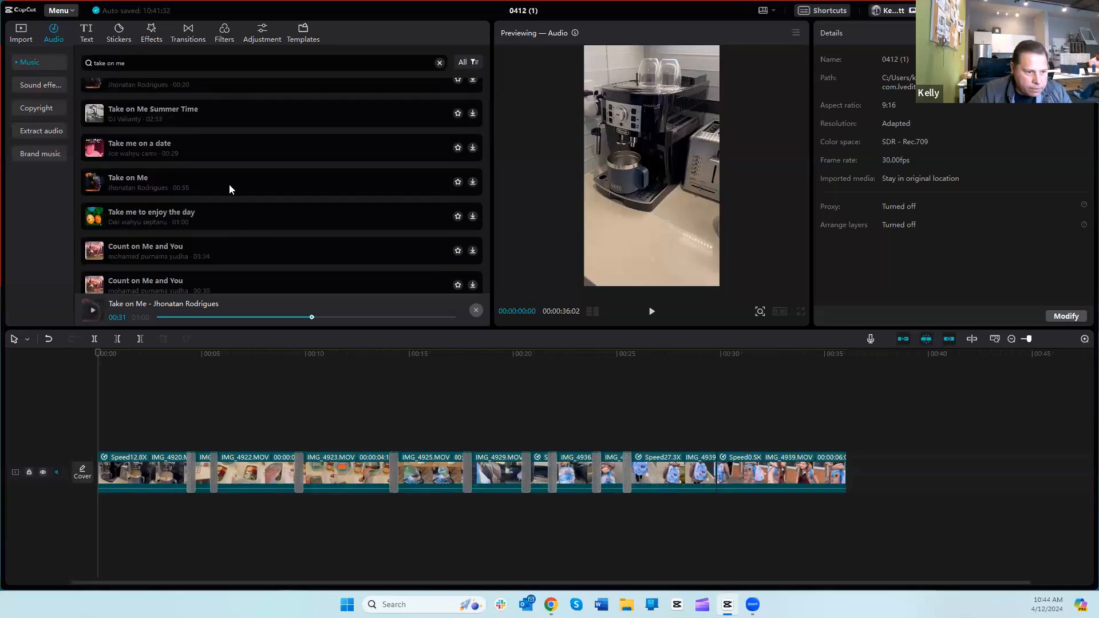
pyautogui.click(224, 179)
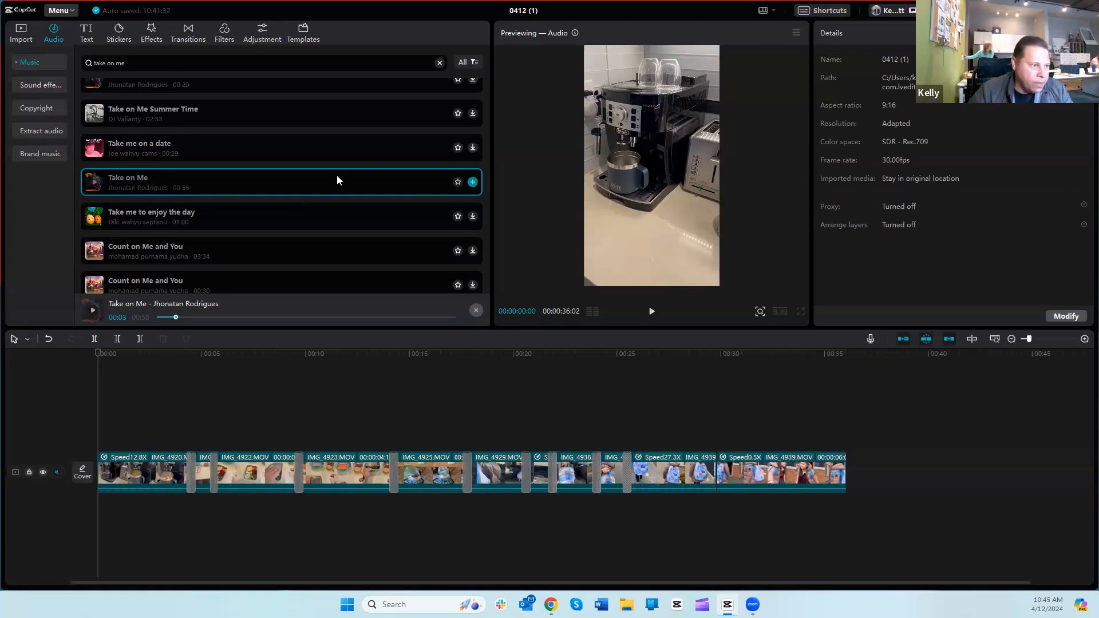
# Step: Import RPReplay_Final1712940720.MP4 from the CapCut tutorial folder and place it on a separate track above the main clips, starting at 00:00
pyautogui.click(21, 34)
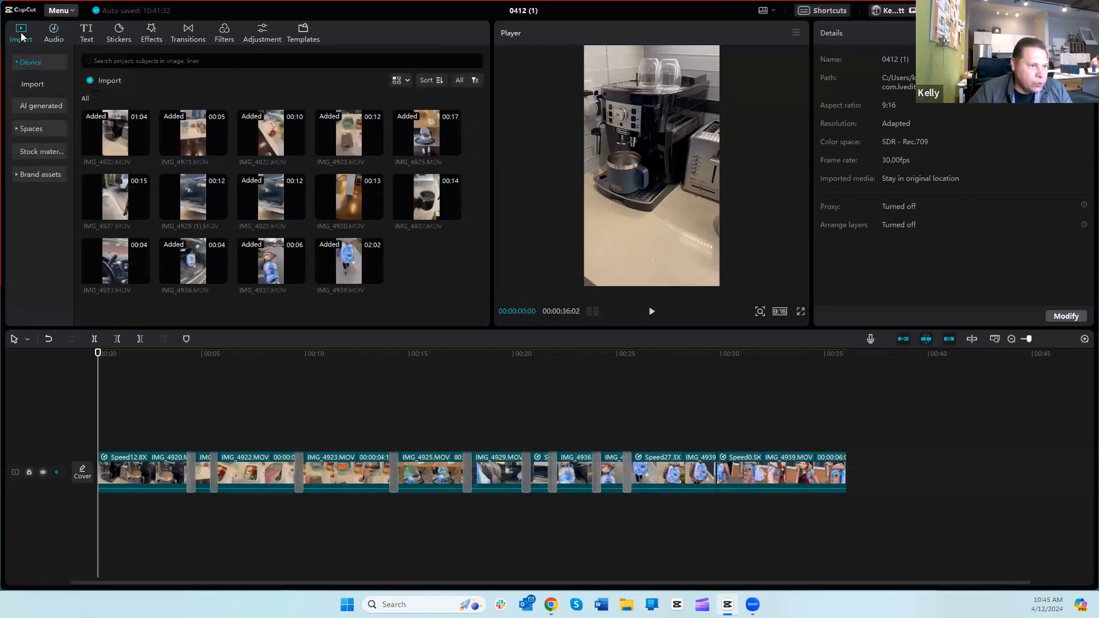
pyautogui.click(102, 81)
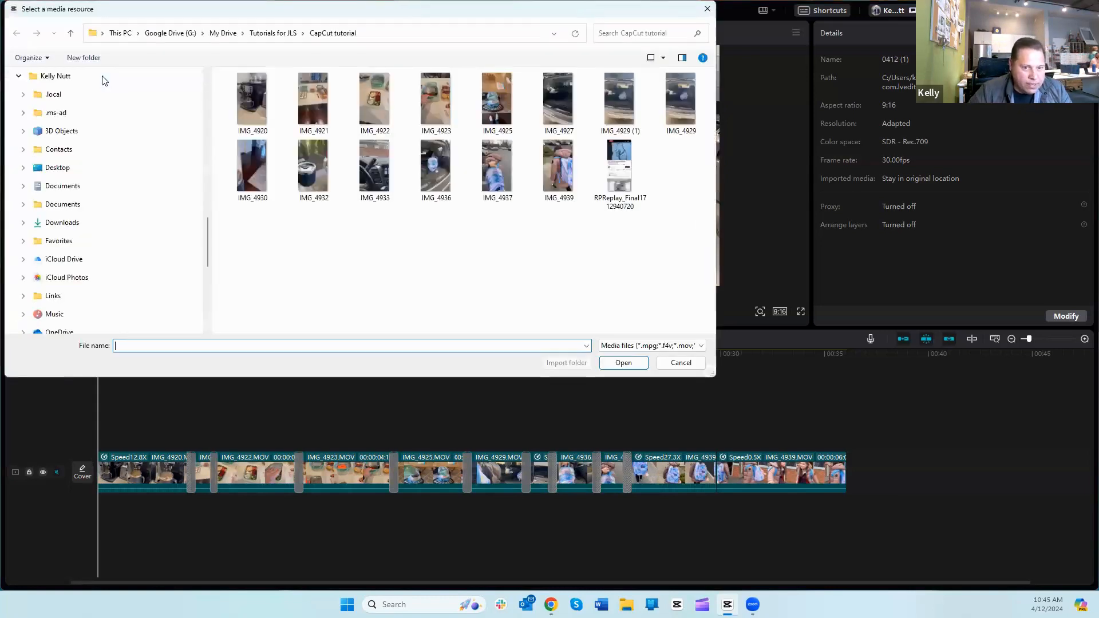
pyautogui.click(620, 171)
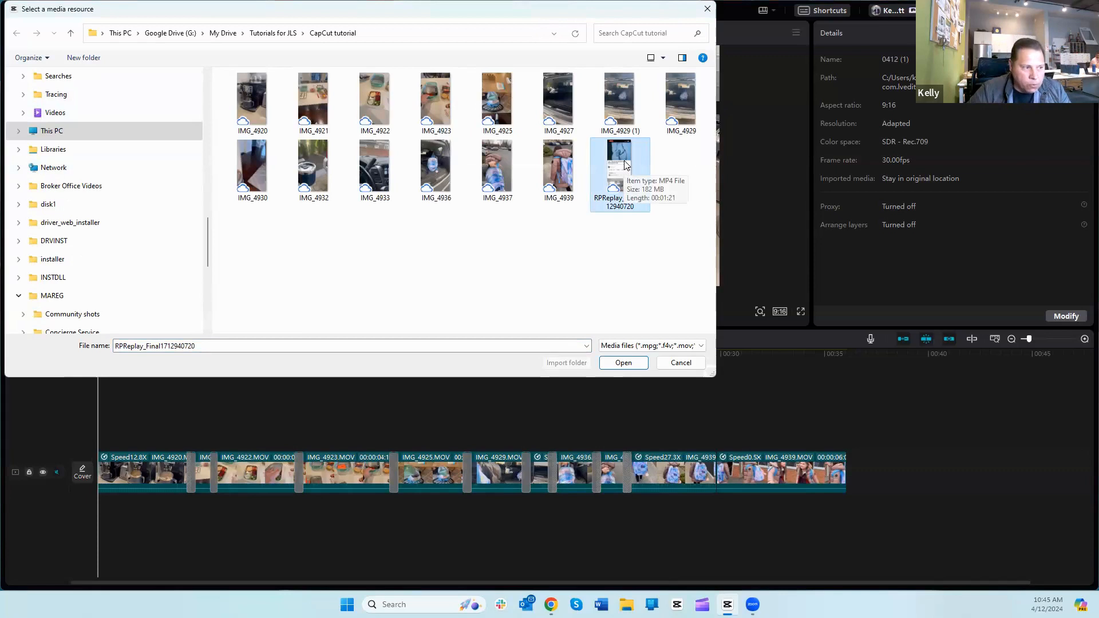
pyautogui.click(624, 361)
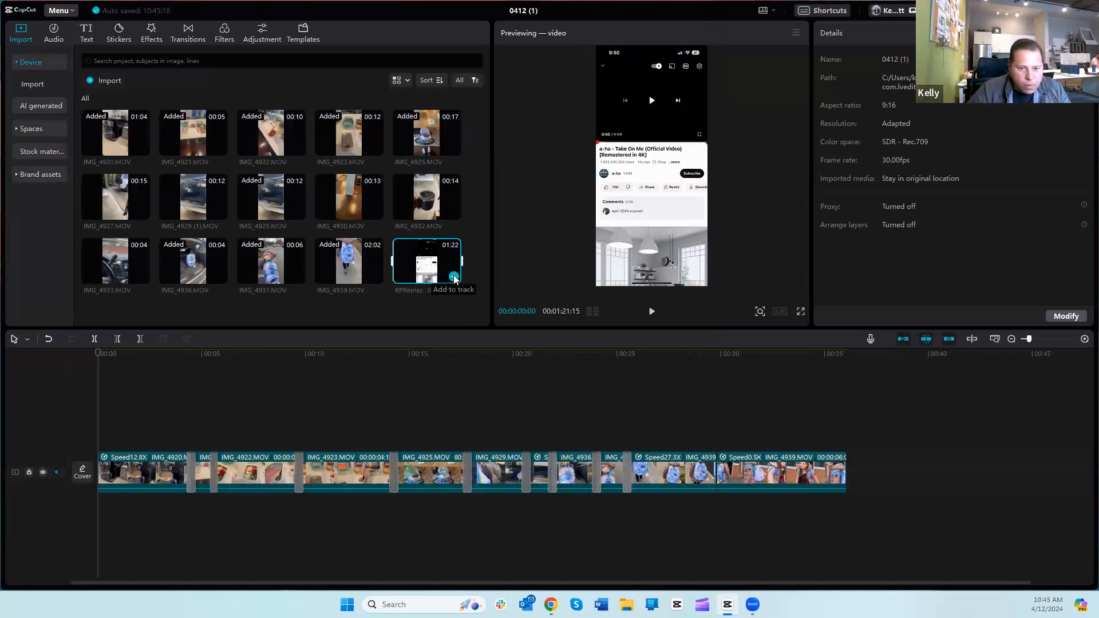
pyautogui.click(454, 279)
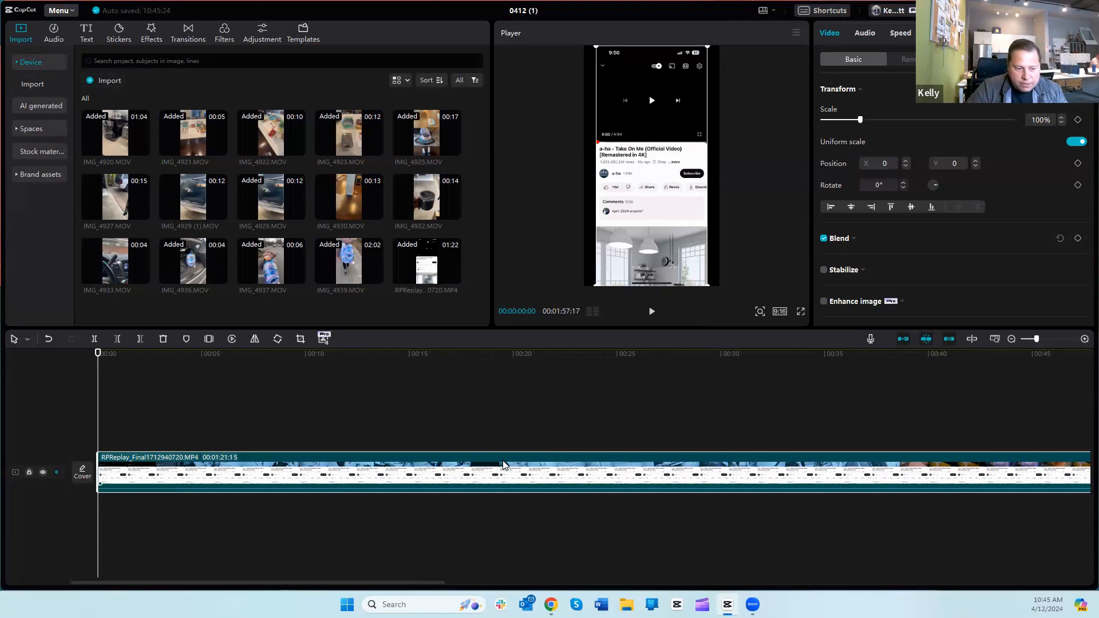
pyautogui.moveTo(503, 465); pyautogui.dragTo(214, 421)
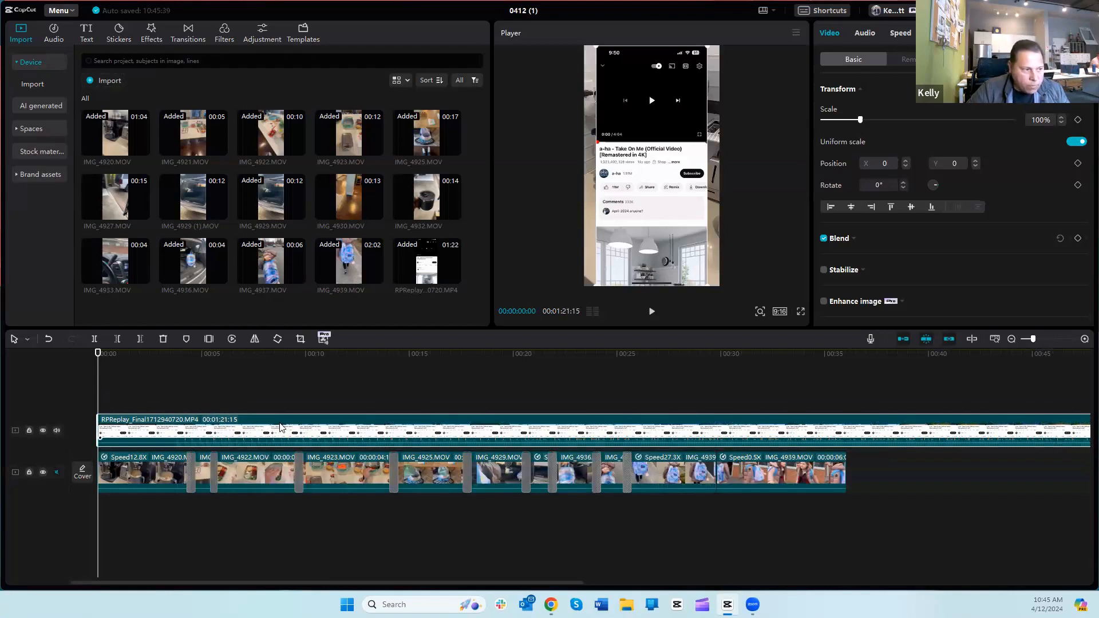
# Step: Extract the audio from the RPReplay_Final1712940720.MP4 clip and delete its video from the timeline
pyautogui.rightClick(281, 427)
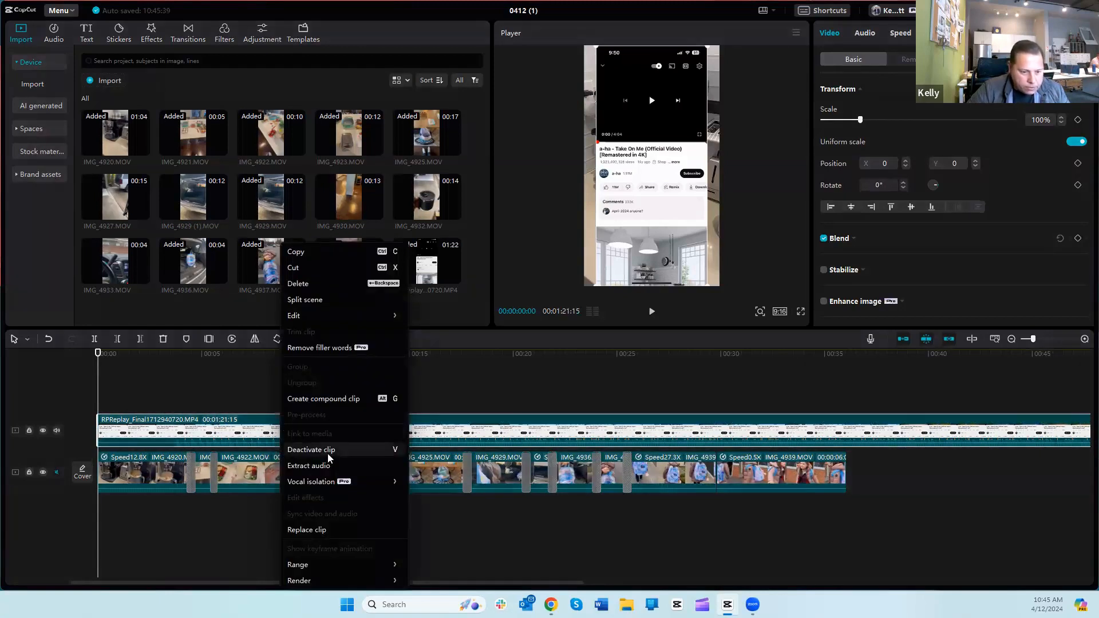
pyautogui.click(214, 432)
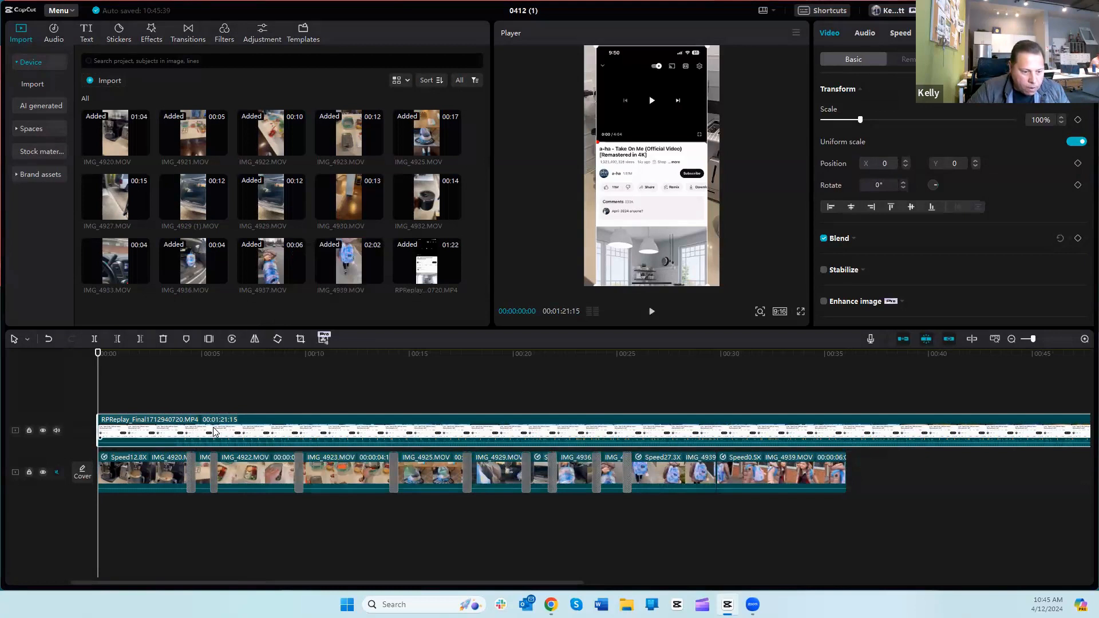
pyautogui.rightClick(213, 432)
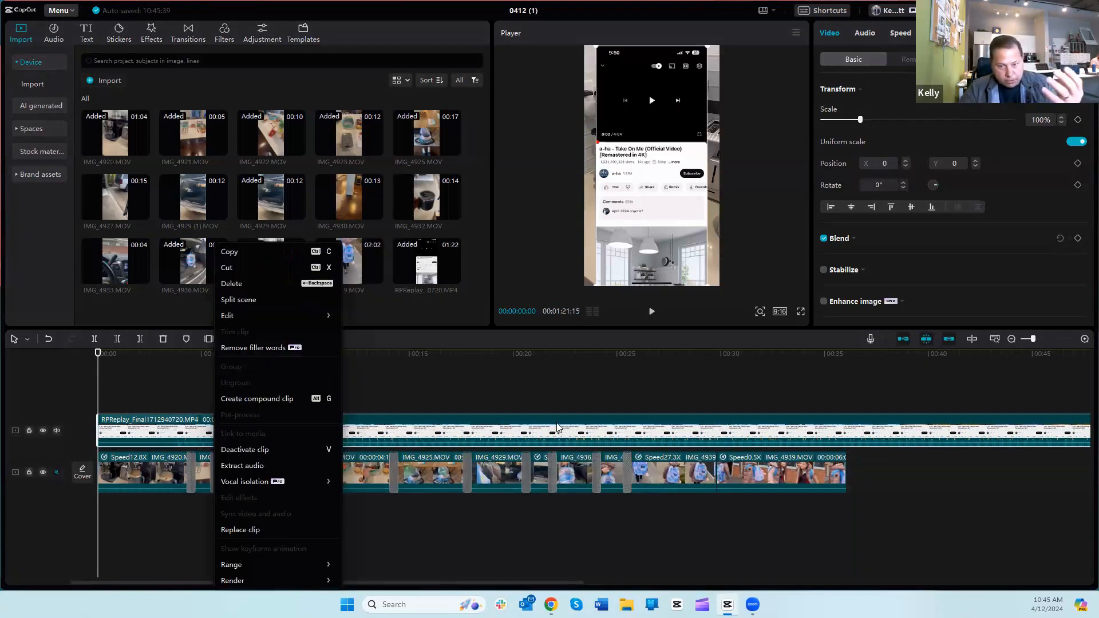
pyautogui.click(260, 468)
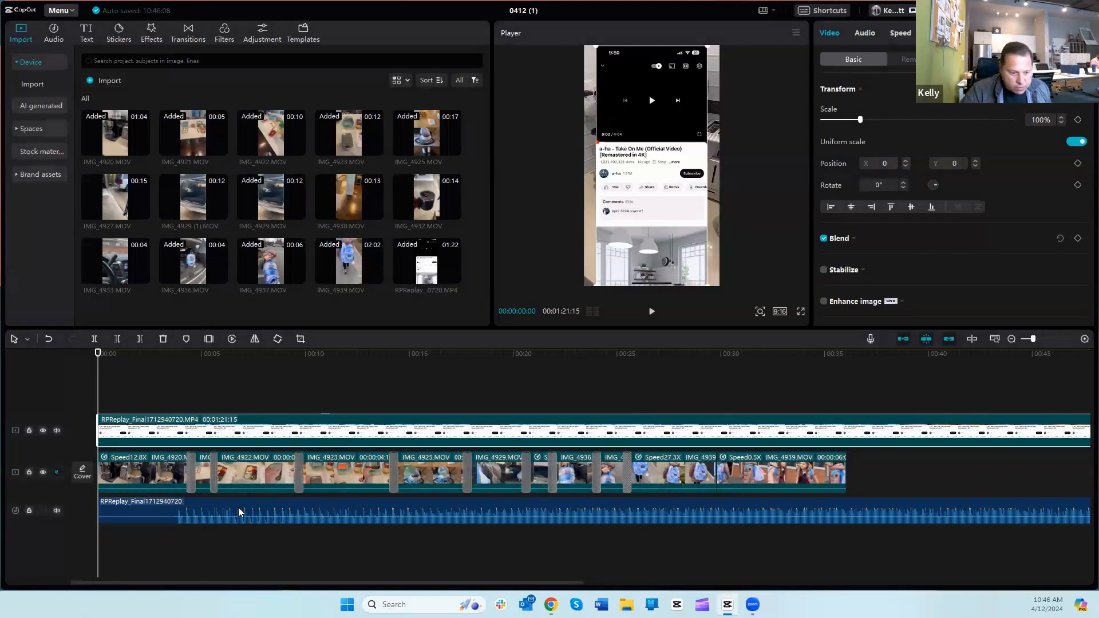
pyautogui.rightClick(273, 427)
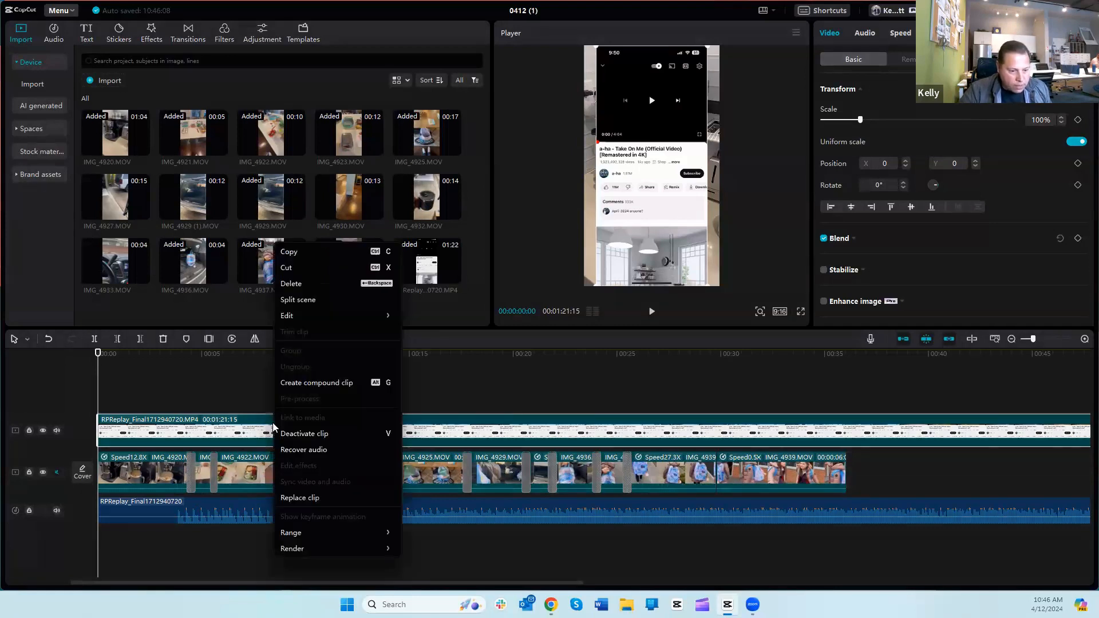
pyautogui.click(297, 285)
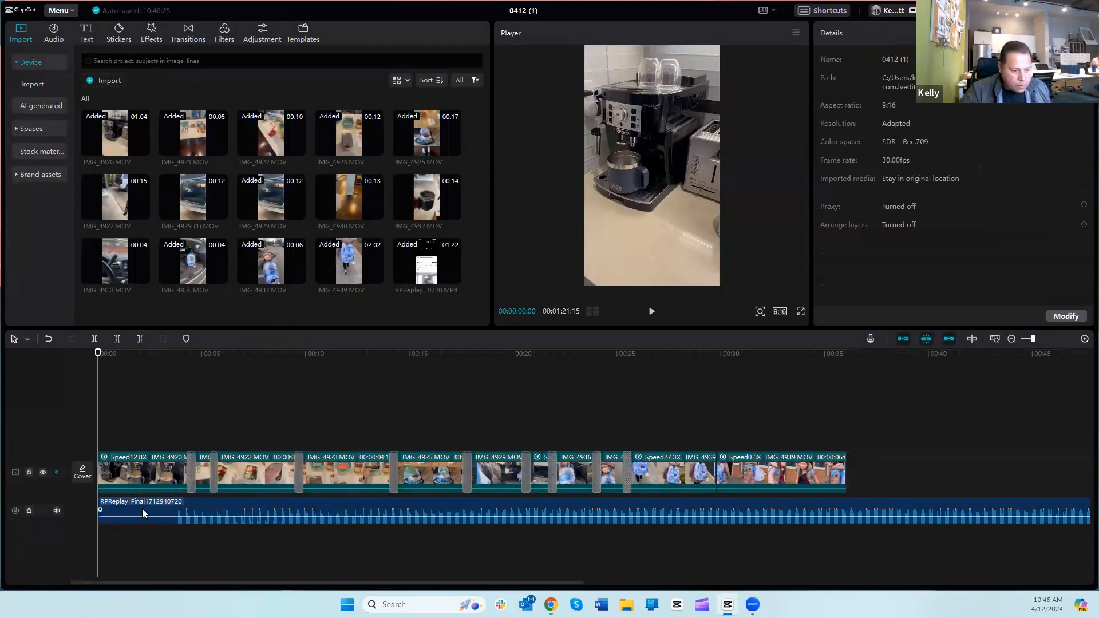
# Step: Split the extracted audio at 00:00:03:22, where the music begins, and delete the silent part before the cut
pyautogui.click(216, 504)
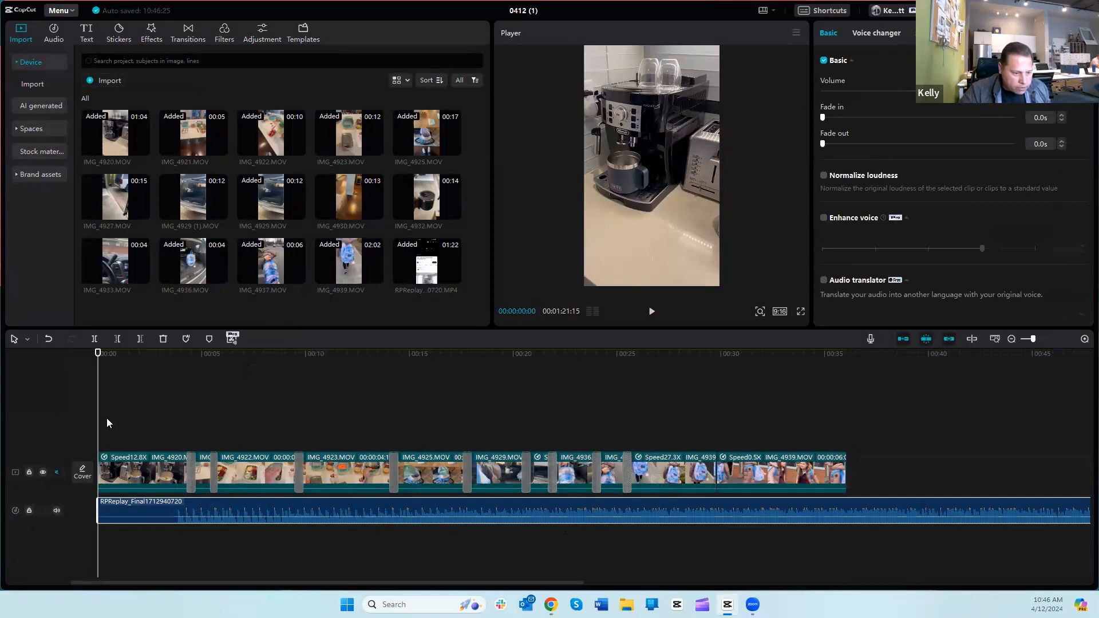
pyautogui.moveTo(98, 424); pyautogui.dragTo(175, 426)
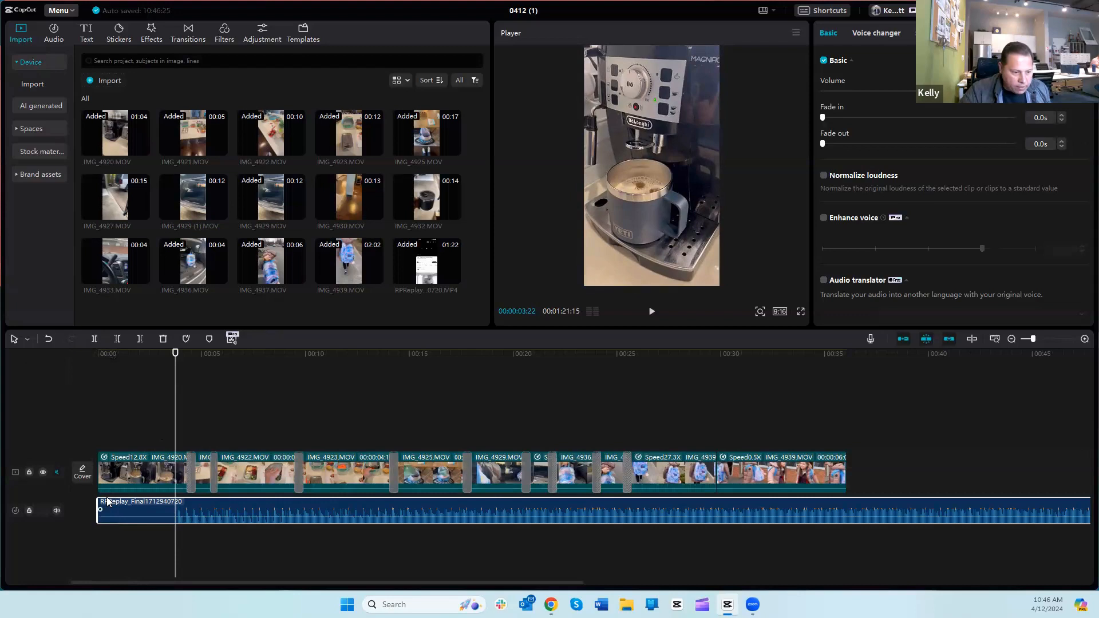
pyautogui.click(95, 340)
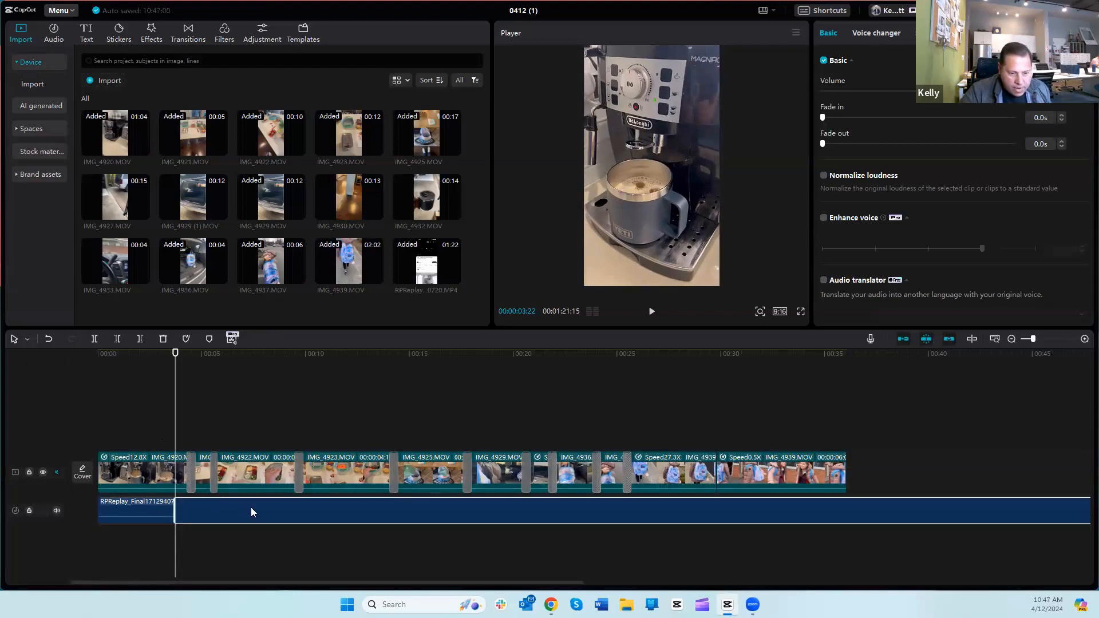
pyautogui.click(141, 514)
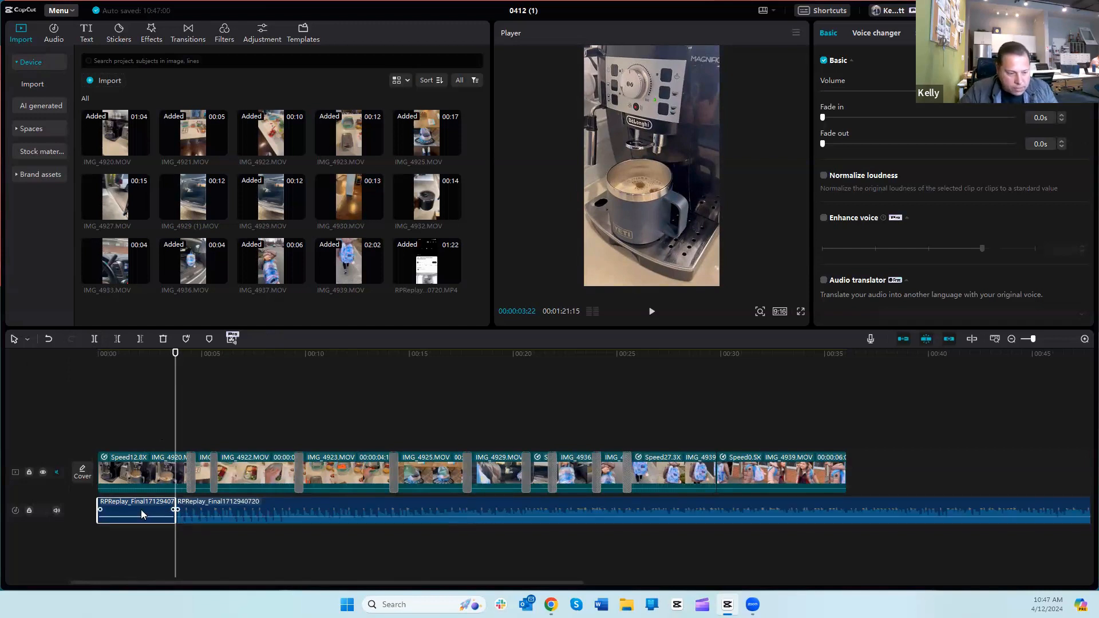
pyautogui.press('Delete')
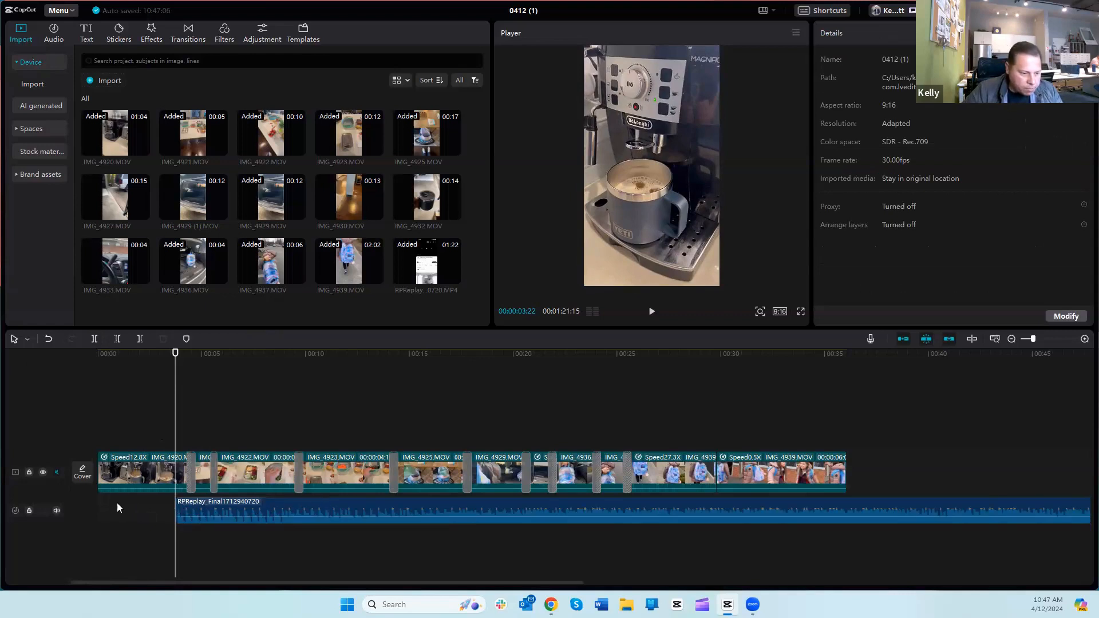
# Step: Move the extracted audio clip to 00:00 and play the video from the beginning
pyautogui.click(309, 503)
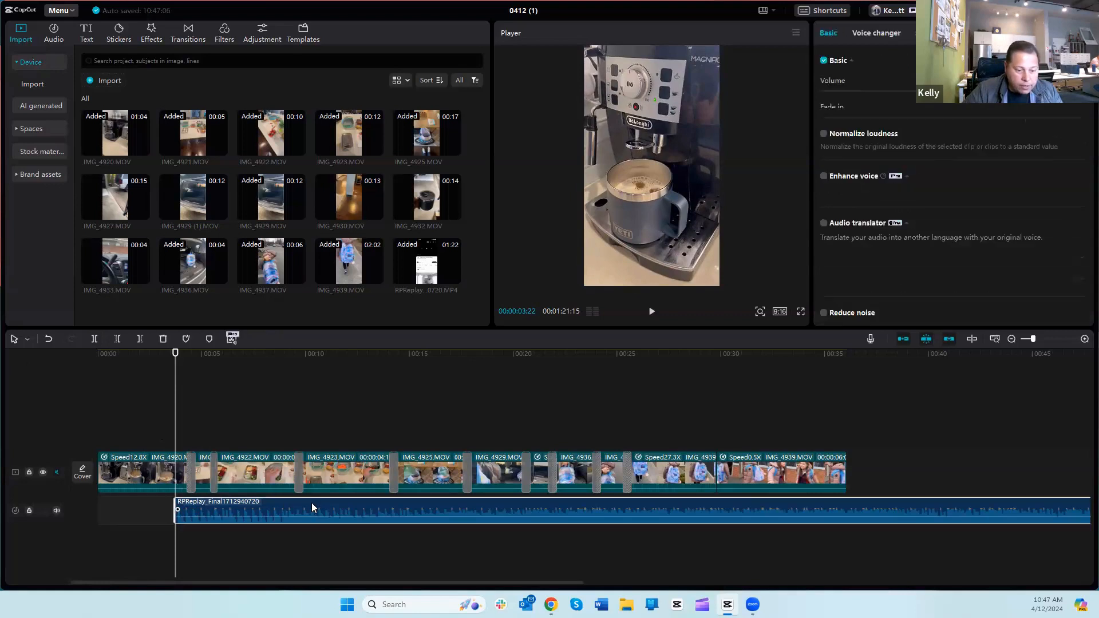
pyautogui.moveTo(366, 505); pyautogui.dragTo(261, 504)
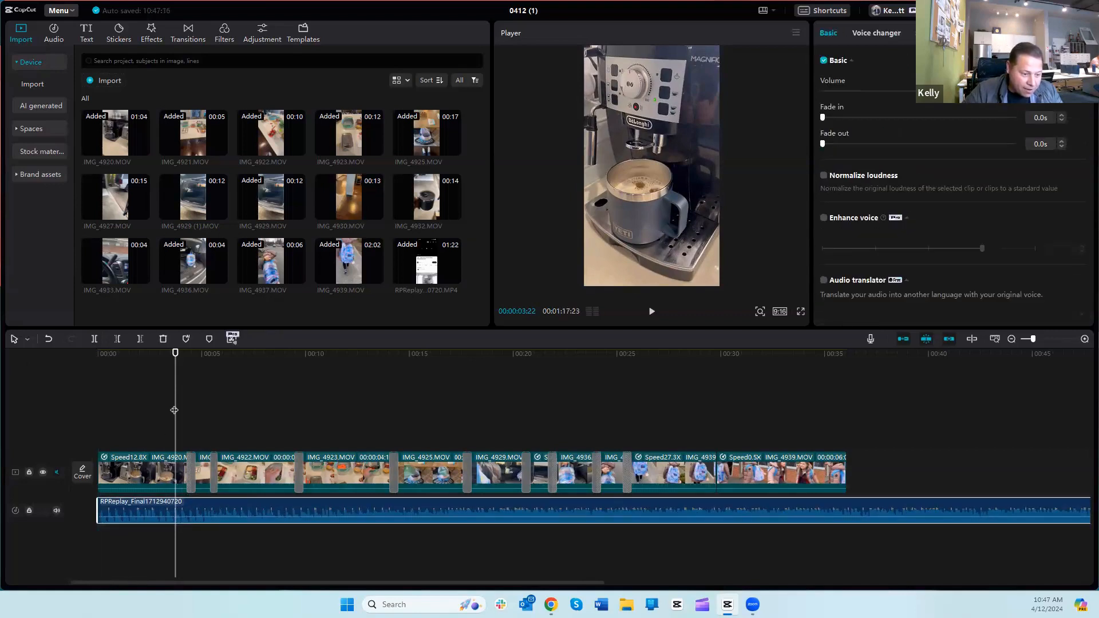
pyautogui.click(79, 402)
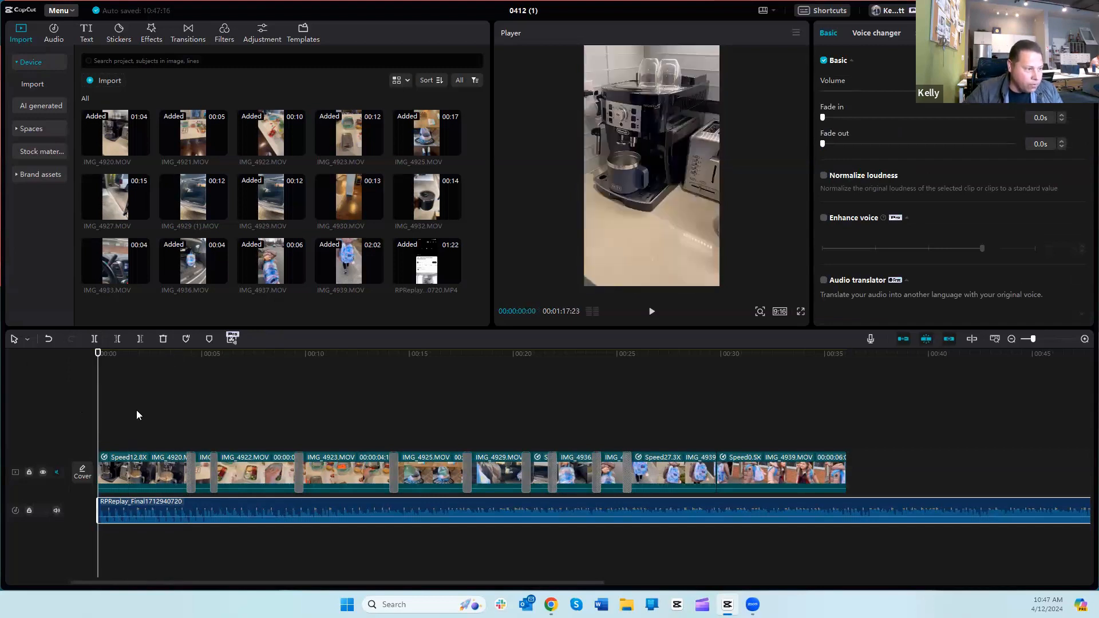
pyautogui.click(652, 314)
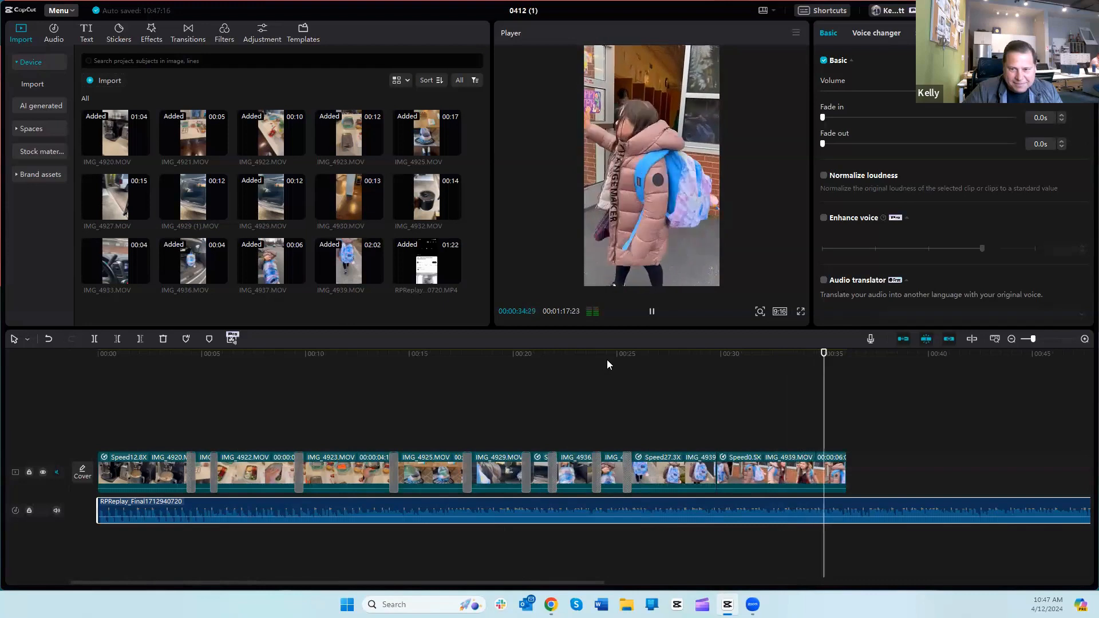
pyautogui.click(607, 359)
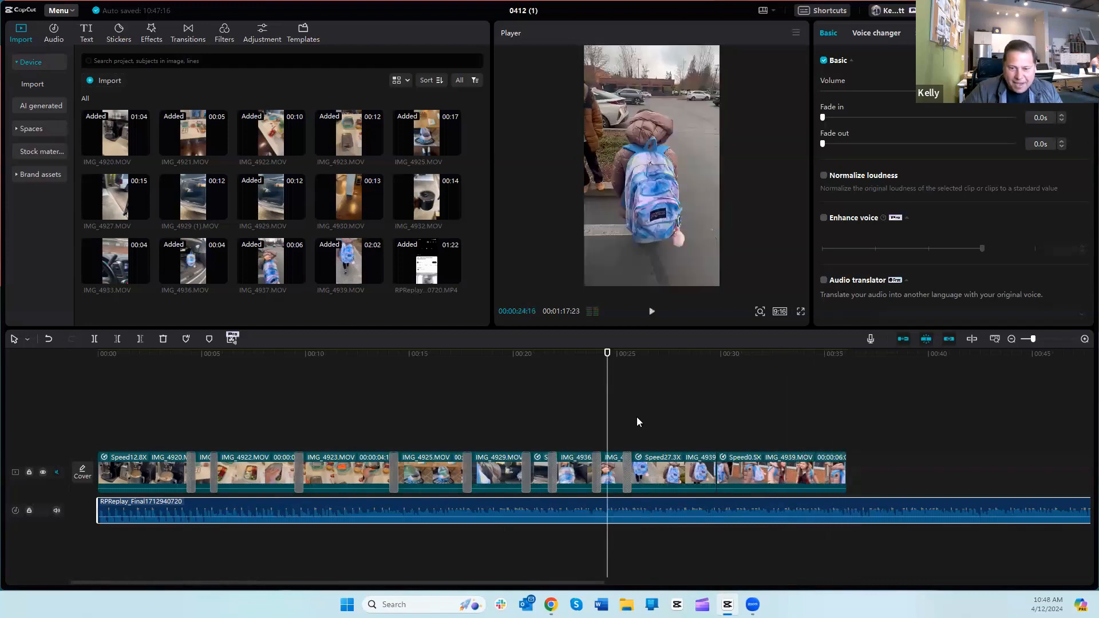
# Step: Split the audio at 00:00:38:22, past the end of the last video clip, and delete the remainder after the cut
pyautogui.moveTo(606, 395); pyautogui.dragTo(902, 426)
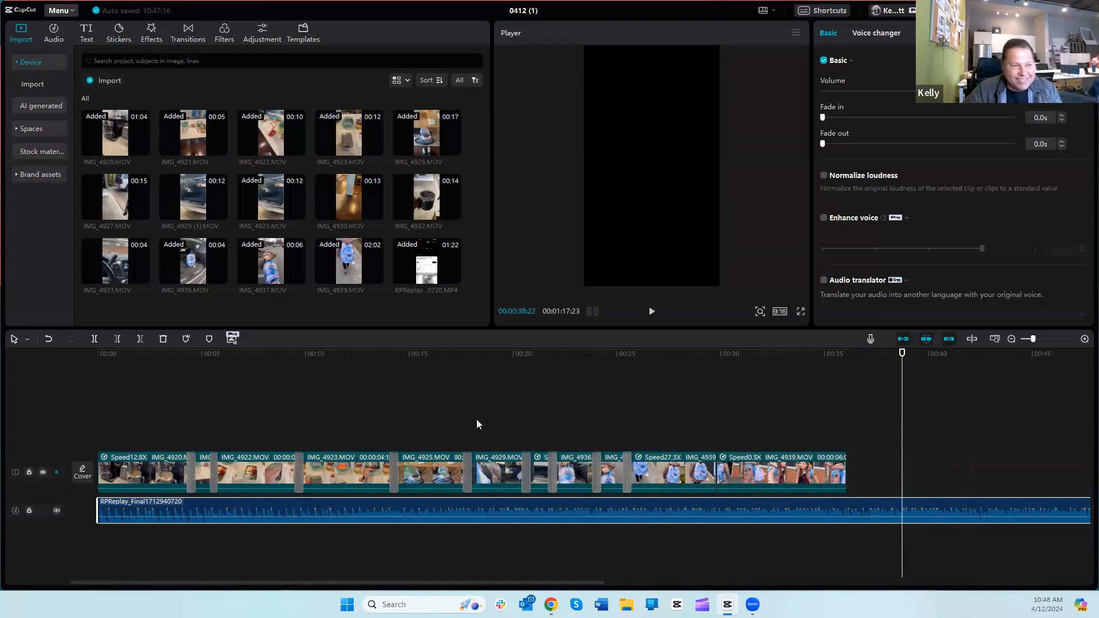
pyautogui.click(94, 340)
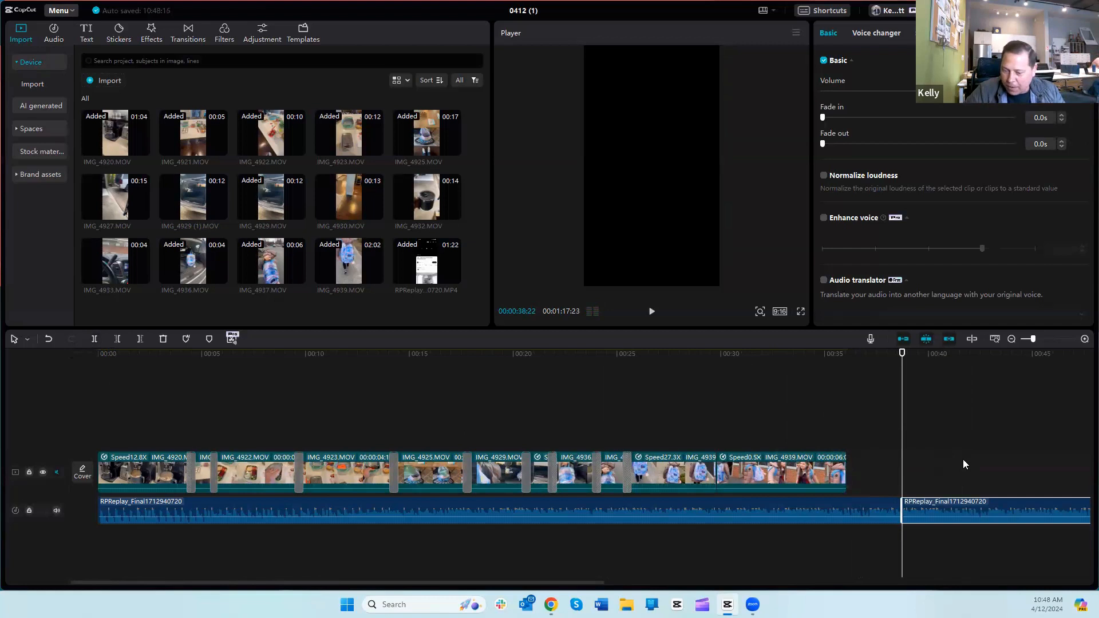
pyautogui.press('Delete')
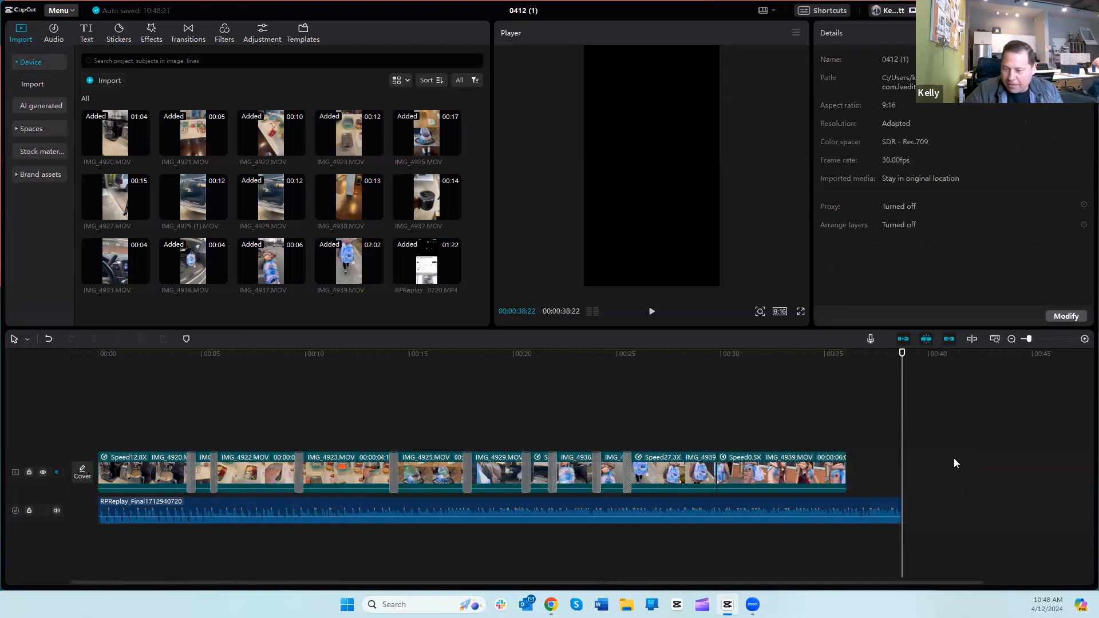
# Step: Give the audio clip a 5.0 s fade-out and play the ending
pyautogui.click(815, 503)
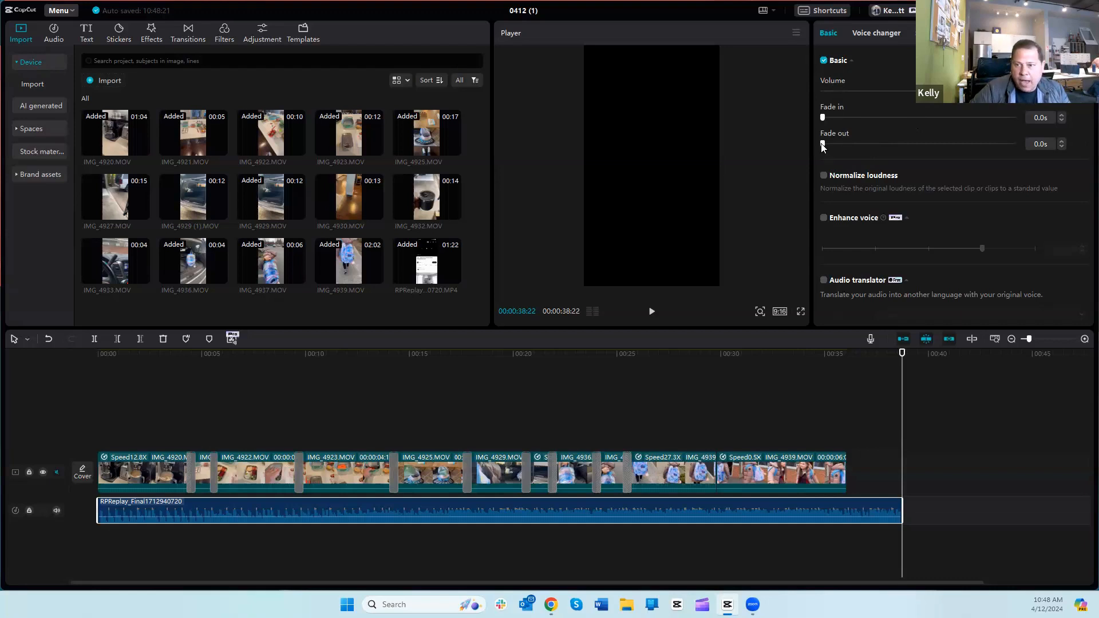
pyautogui.moveTo(822, 145); pyautogui.dragTo(914, 148)
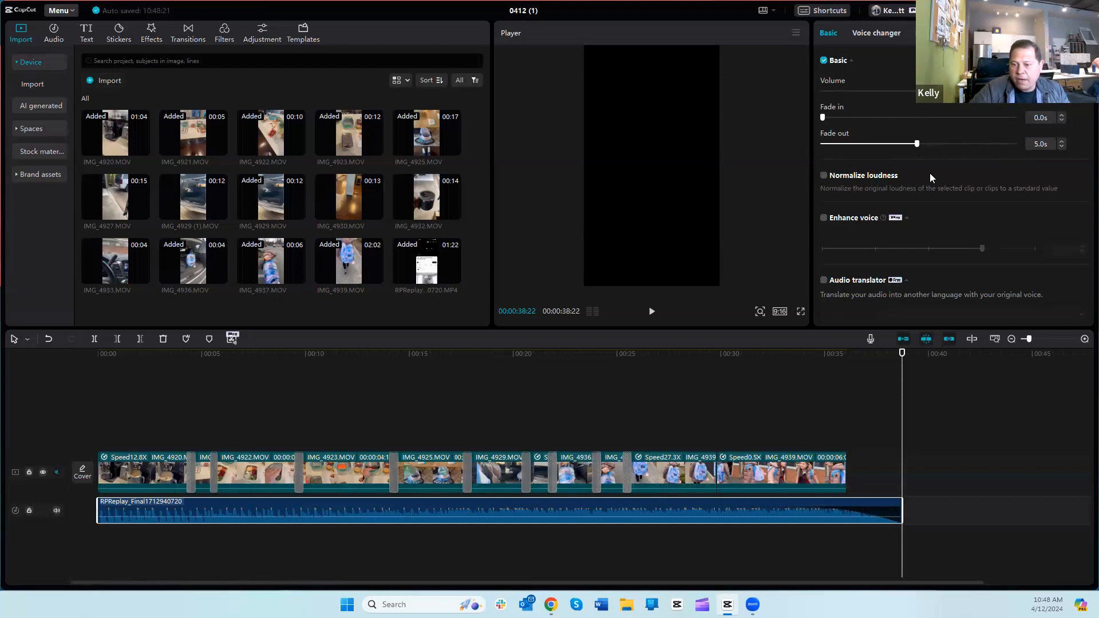
pyautogui.moveTo(881, 409); pyautogui.dragTo(756, 410)
pyautogui.click(652, 312)
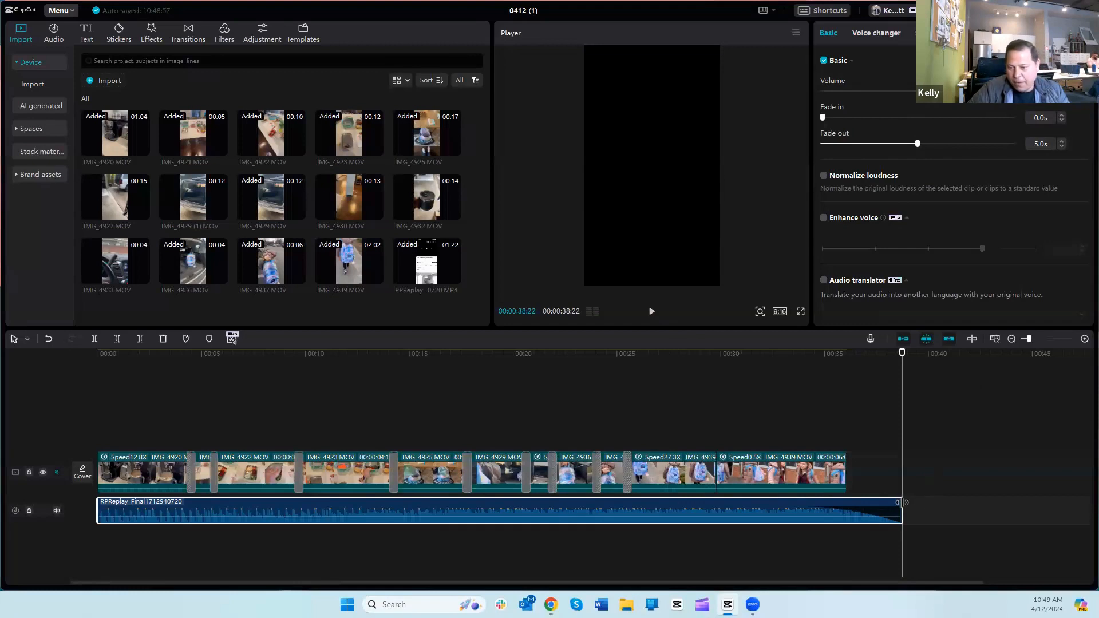
# Step: Trim the end of the audio clip to the end of the video at 00:00:36:02 and play the last seconds
pyautogui.moveTo(903, 503); pyautogui.dragTo(847, 504)
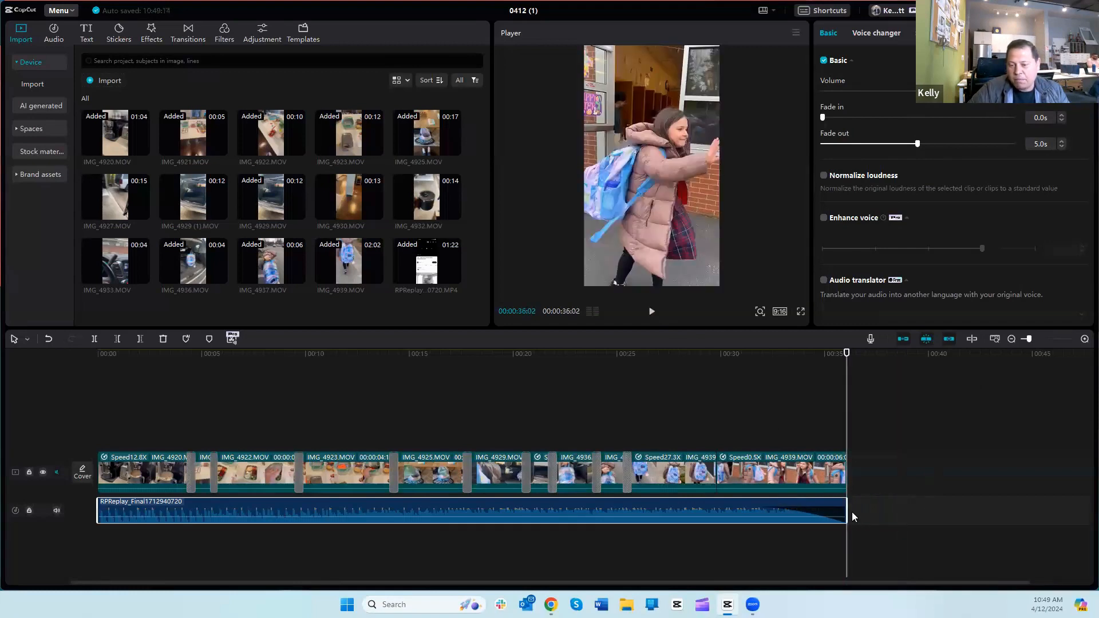
pyautogui.moveTo(847, 499); pyautogui.dragTo(941, 502)
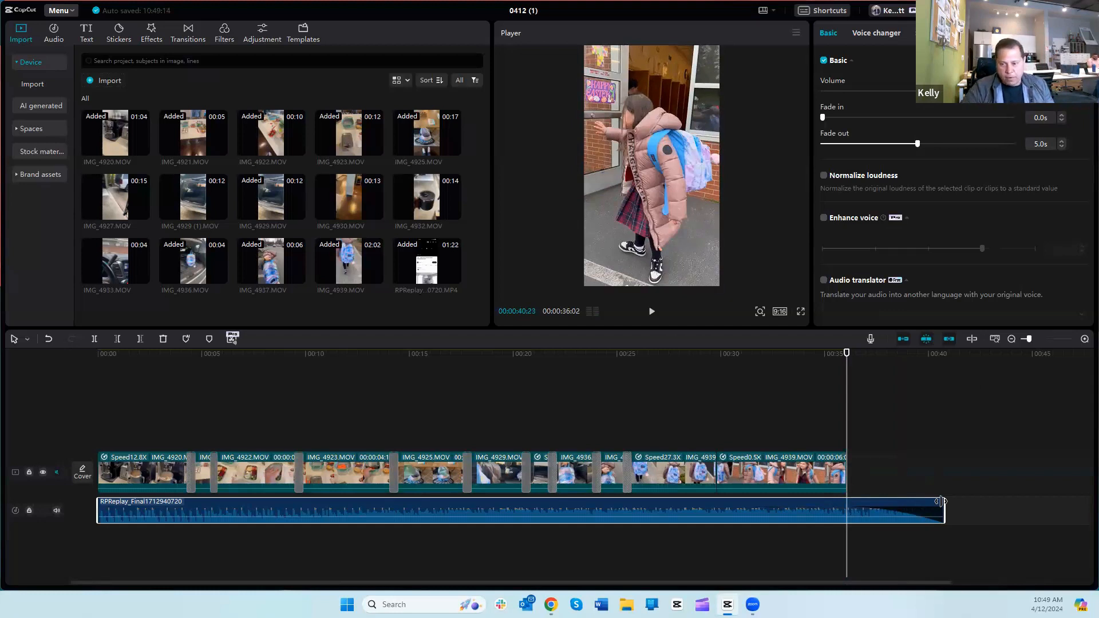
pyautogui.moveTo(942, 502); pyautogui.dragTo(846, 499)
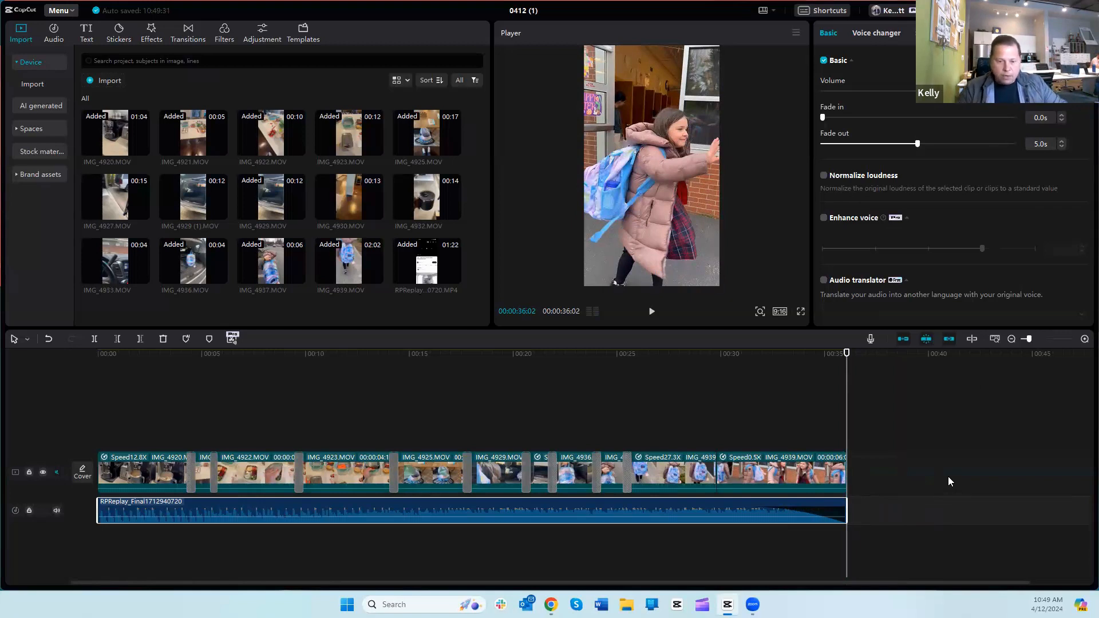
pyautogui.click(789, 414)
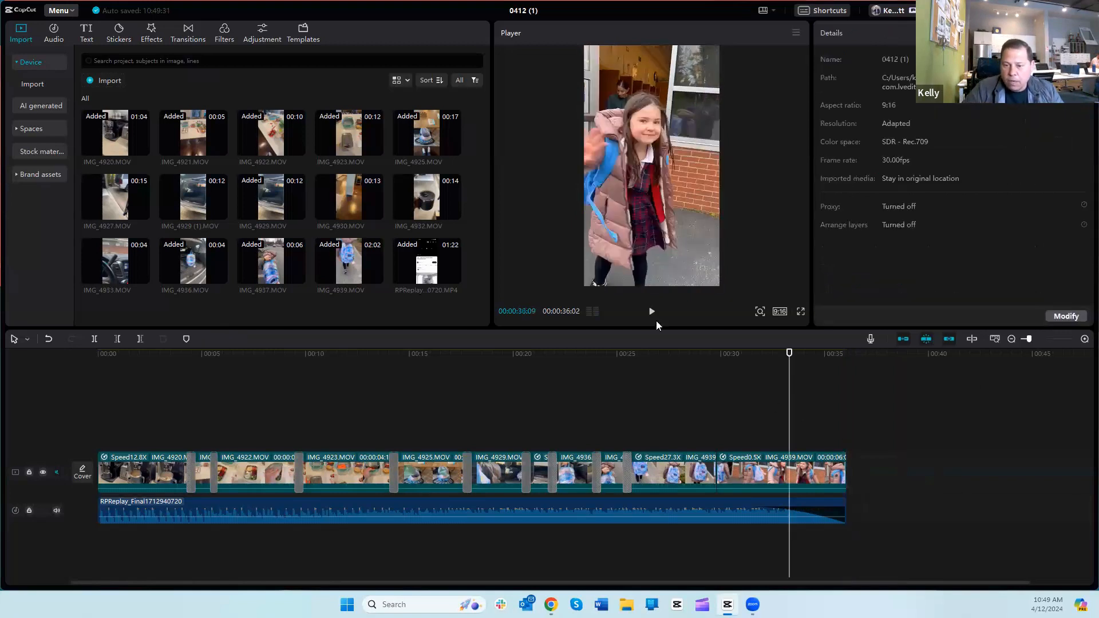
pyautogui.click(650, 312)
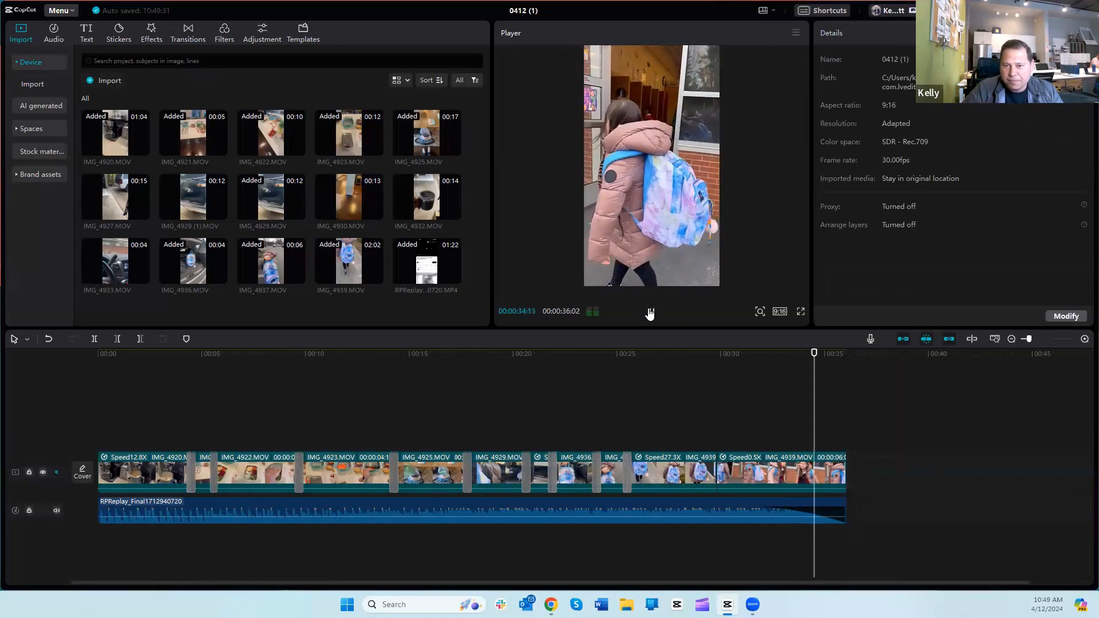
pyautogui.click(650, 313)
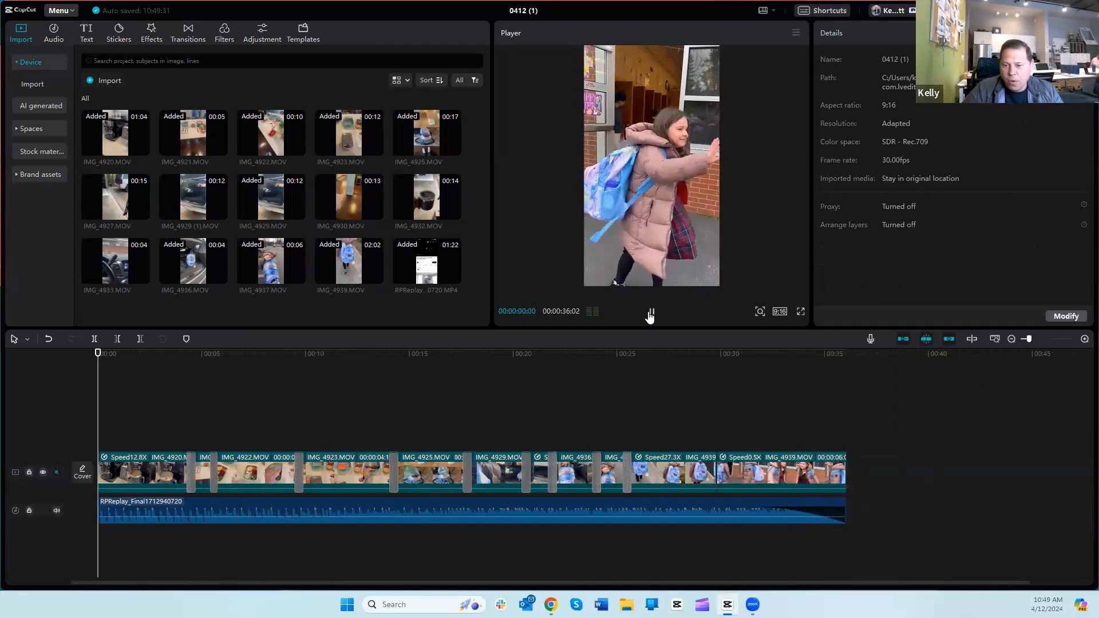
# Step: Apply the Fade Out animation to the end of the last IMG_4939.MOV clip
pyautogui.click(806, 463)
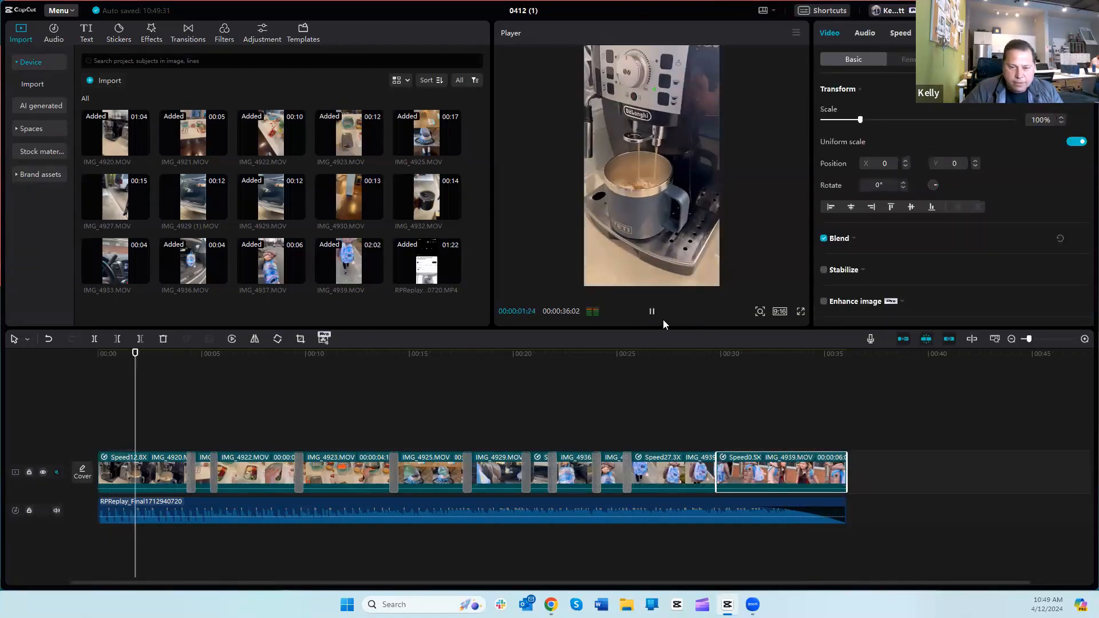
pyautogui.press('space')
pyautogui.moveTo(147, 391); pyautogui.dragTo(793, 414)
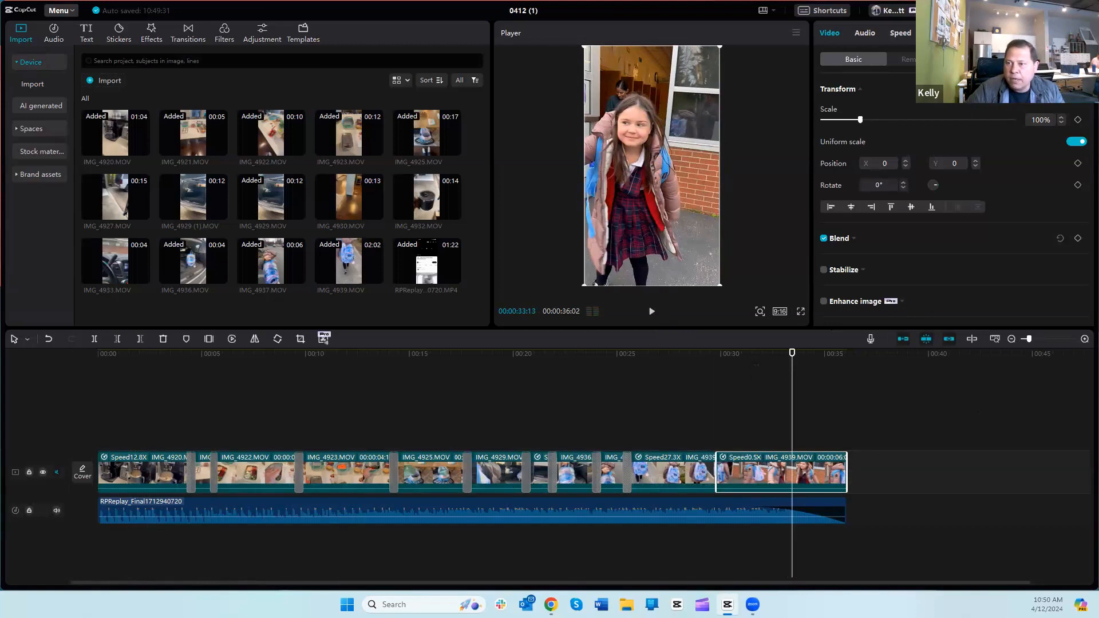
pyautogui.click(945, 33)
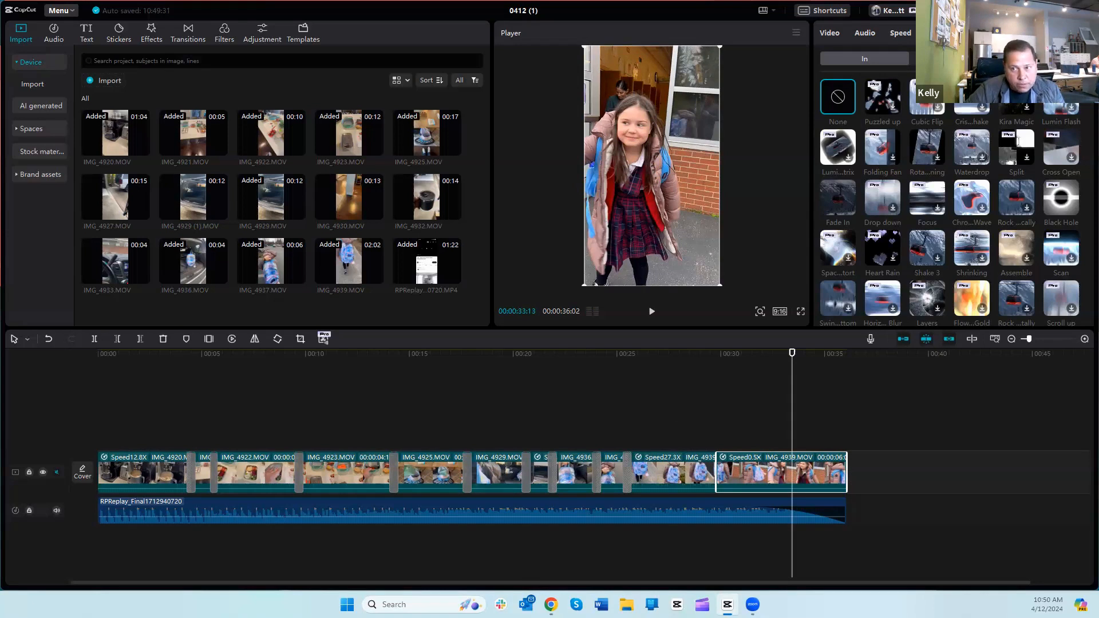
pyautogui.click(954, 59)
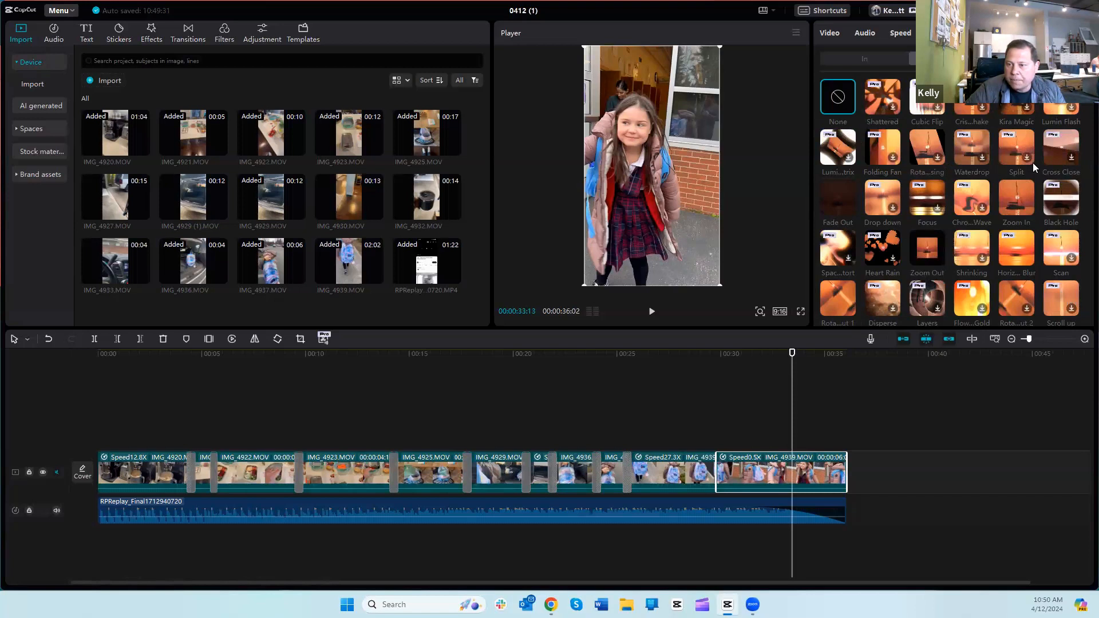
pyautogui.click(835, 197)
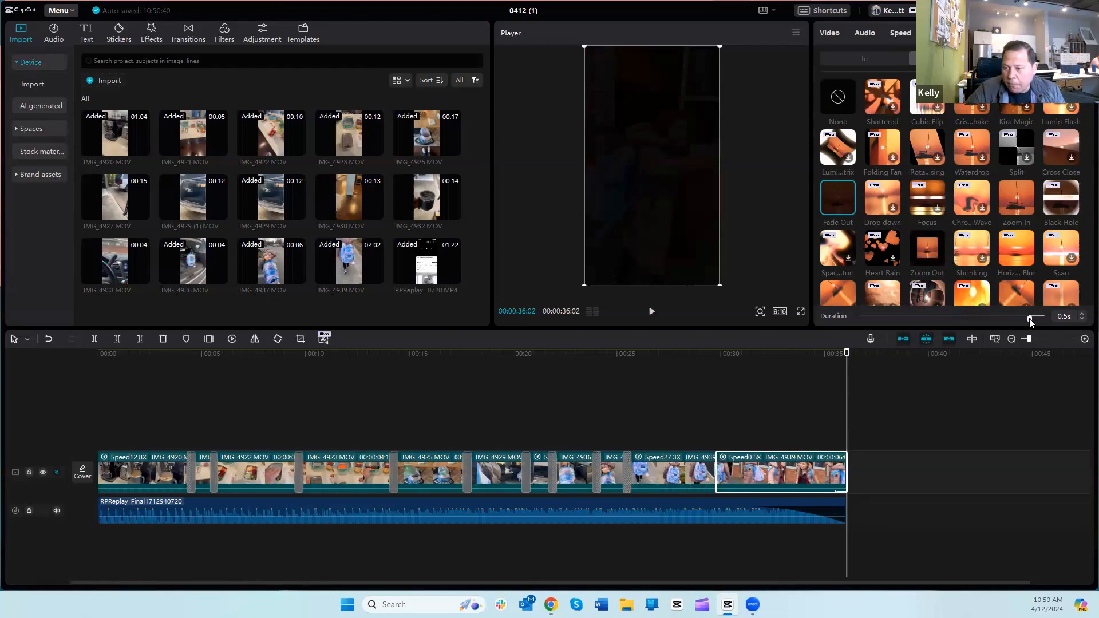
# Step: Set the Fade Out animation's duration to 1.5 s on the last clip and preview it
pyautogui.moveTo(1031, 321); pyautogui.dragTo(987, 320)
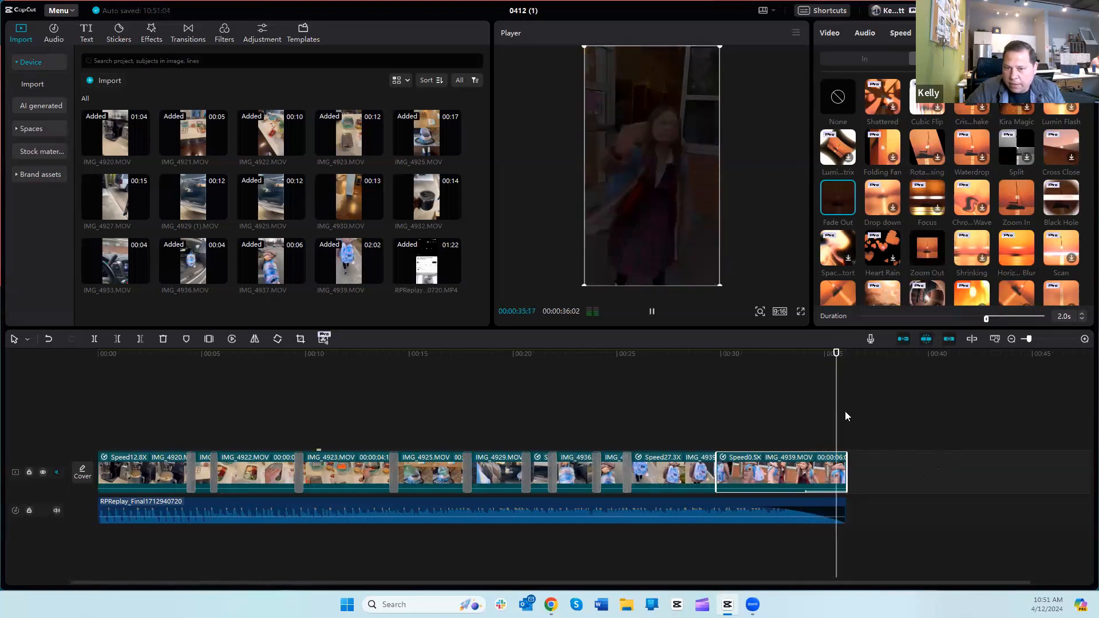
pyautogui.click(1083, 319)
pyautogui.click(1082, 320)
pyautogui.click(1082, 320)
pyautogui.click(1082, 319)
pyautogui.click(1082, 319)
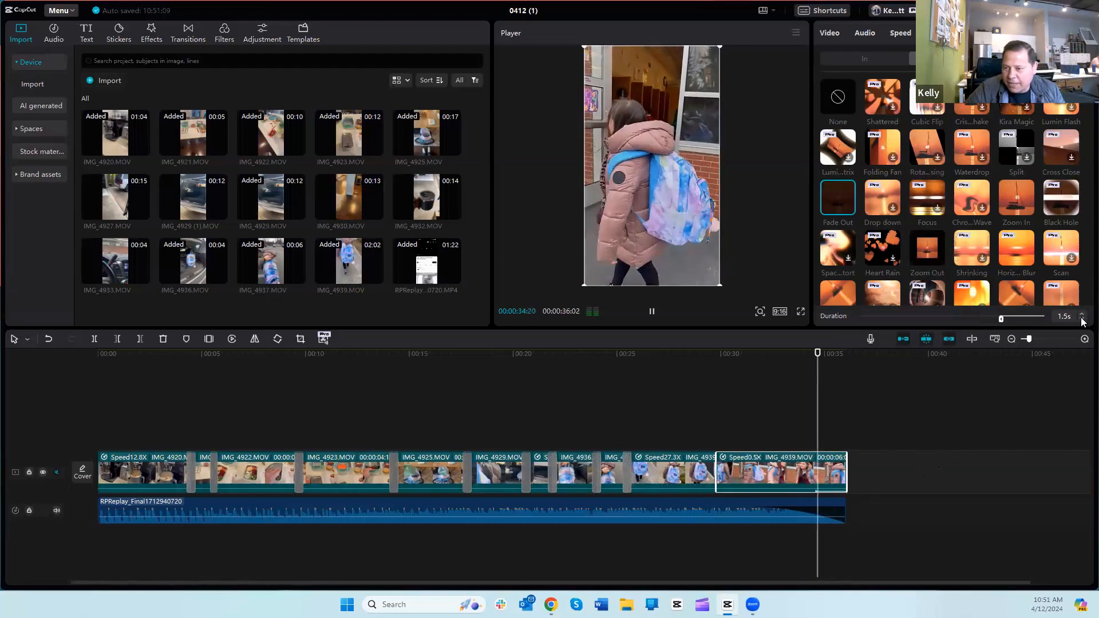
pyautogui.click(669, 397)
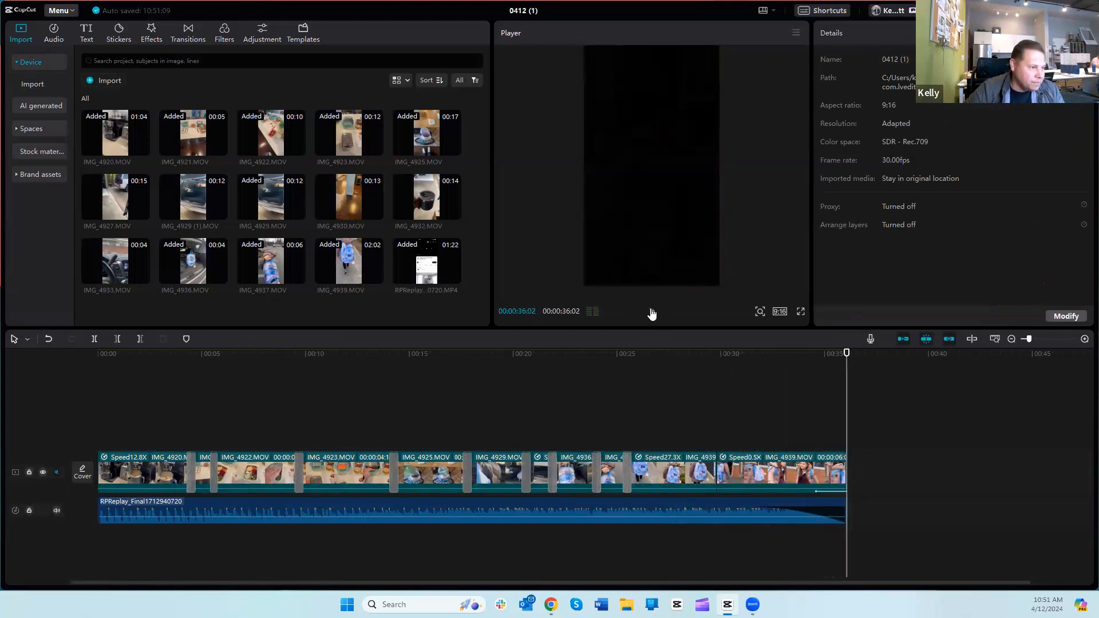
# Step: Add a Default text clip above the coffee machine footage, starting at 00:00:00:22
pyautogui.click(843, 378)
pyautogui.press('Home')
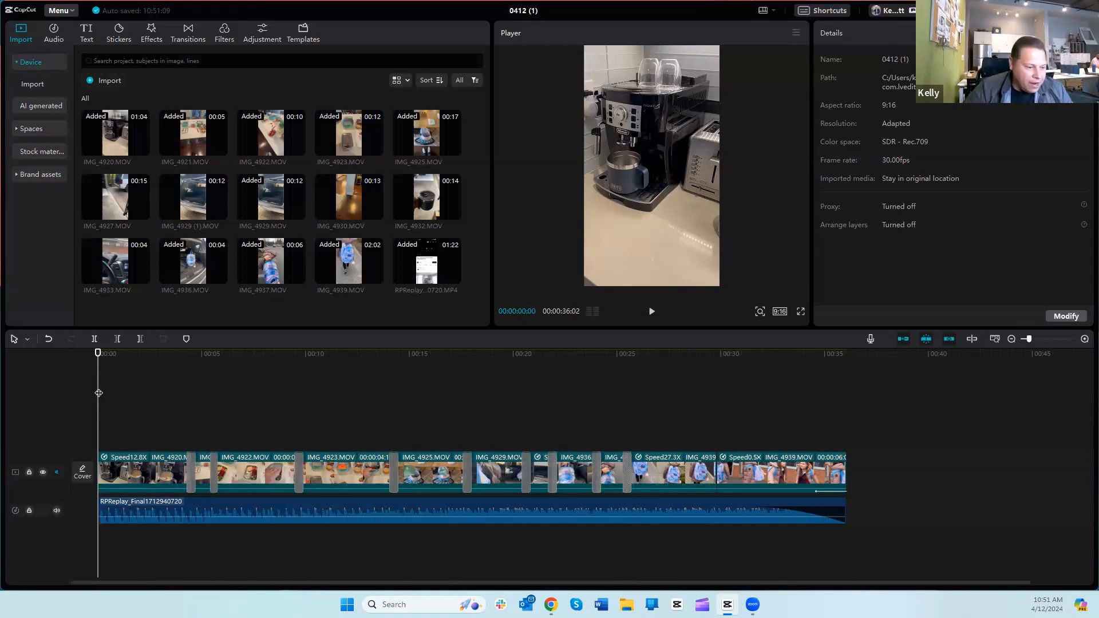
pyautogui.moveTo(99, 393); pyautogui.dragTo(125, 391)
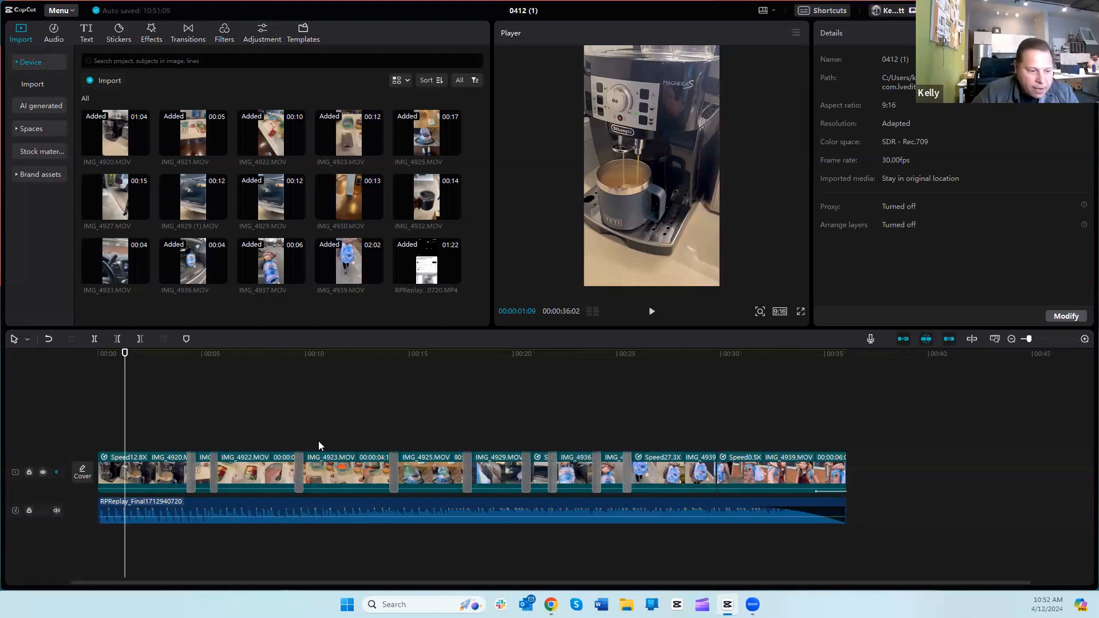
pyautogui.press('Home')
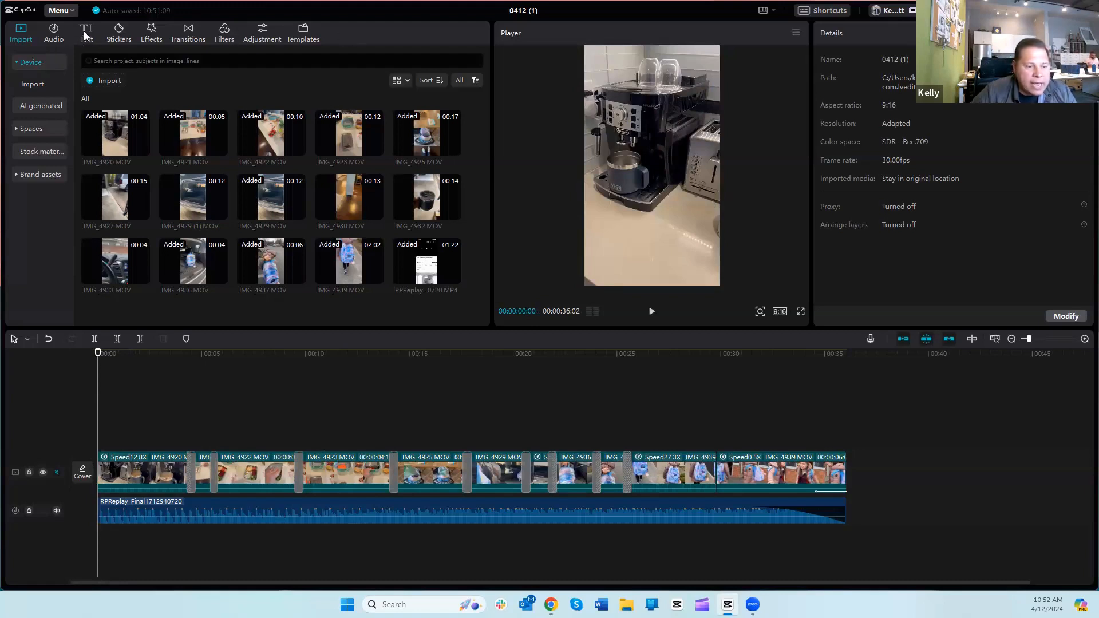
pyautogui.moveTo(97, 397); pyautogui.dragTo(113, 398)
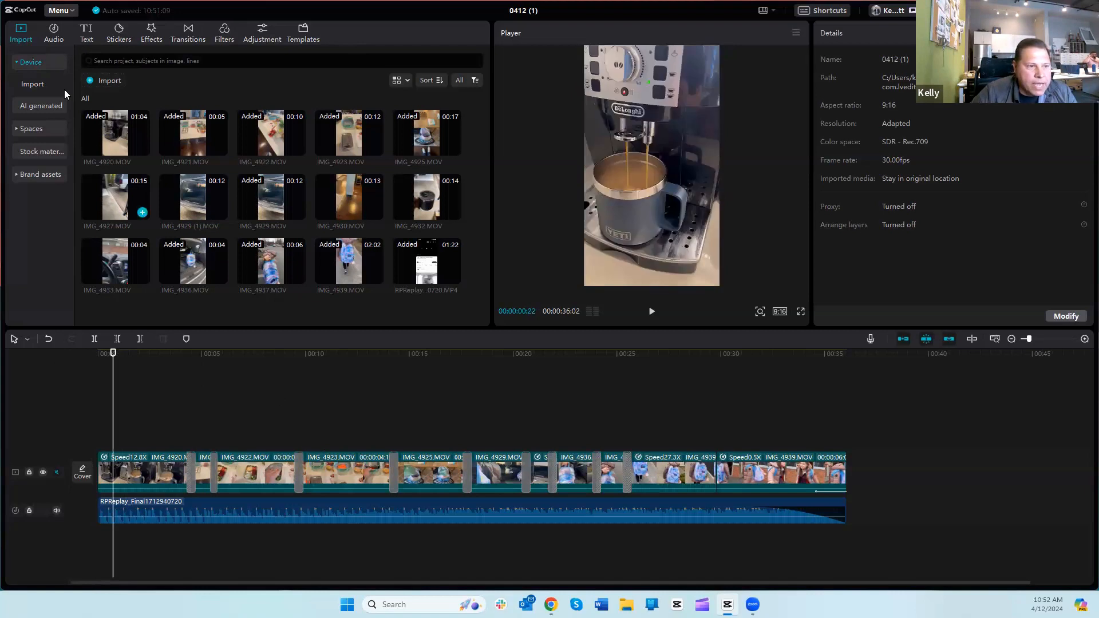
pyautogui.click(86, 35)
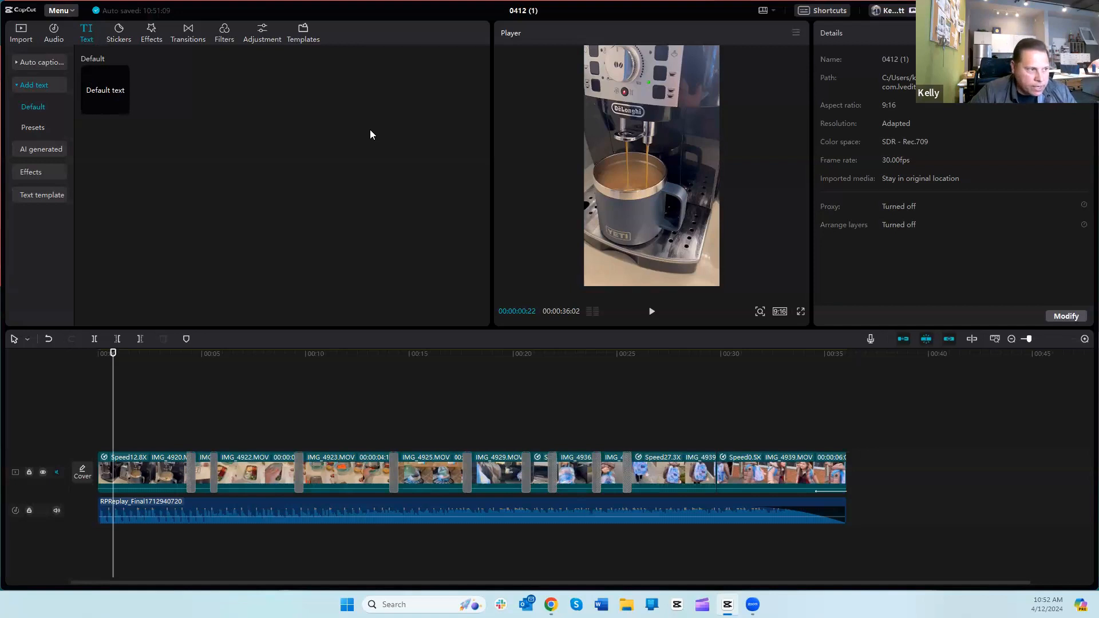
pyautogui.click(123, 107)
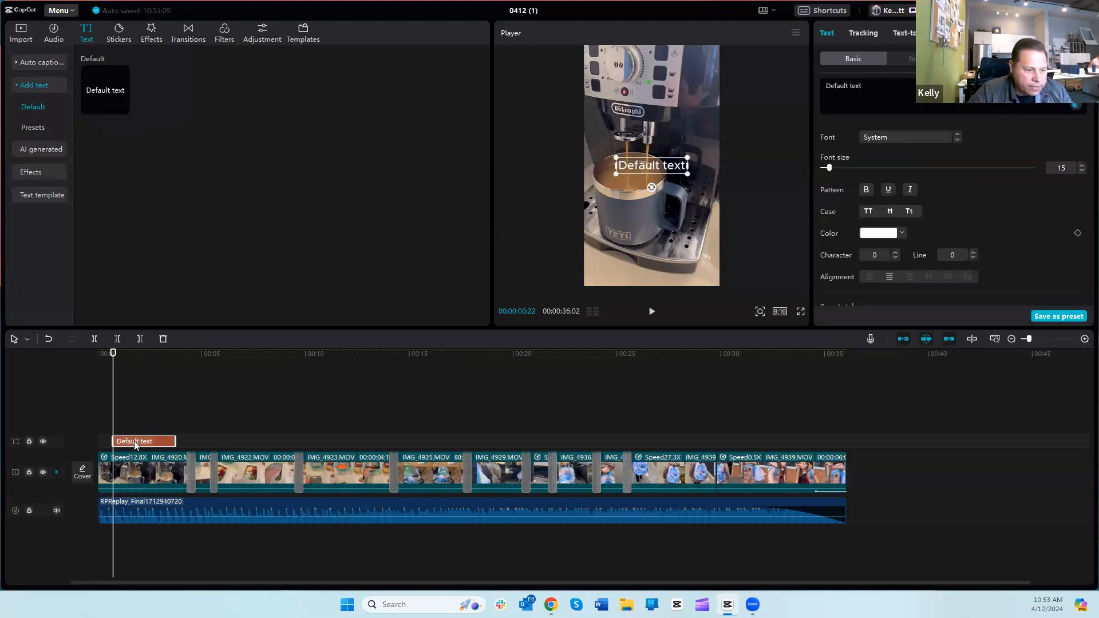
# Step: Set the default text's font size to 20 and look at its color options
pyautogui.doubleClick(651, 163)
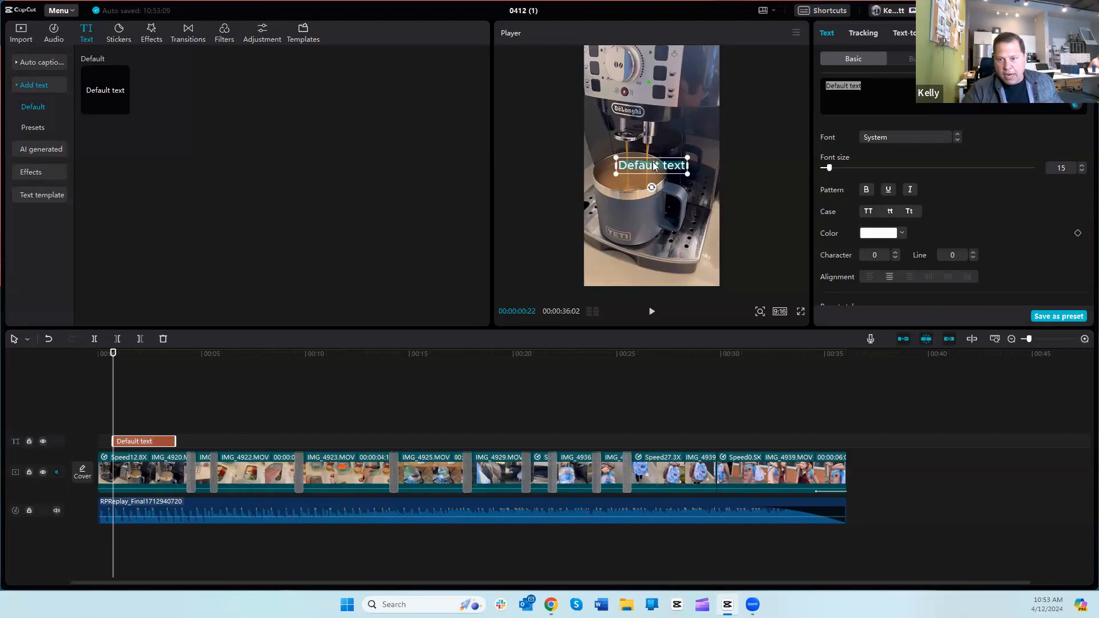
pyautogui.click(667, 105)
pyautogui.moveTo(653, 151)
pyautogui.mouseDown()
pyautogui.moveTo(651, 171)
pyautogui.moveTo(652, 152)
pyautogui.moveTo(631, 162)
pyautogui.moveTo(634, 153)
pyautogui.moveTo(622, 223)
pyautogui.moveTo(643, 131)
pyautogui.moveTo(655, 167)
pyautogui.mouseUp()
pyautogui.click(651, 167)
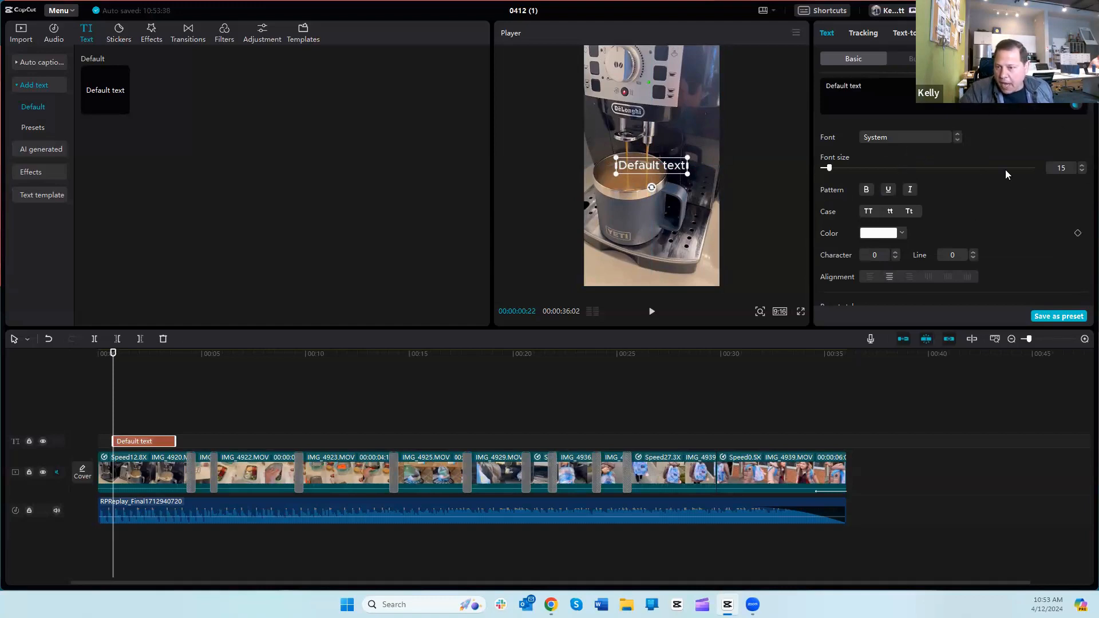
pyautogui.moveTo(881, 168); pyautogui.dragTo(835, 169)
pyautogui.click(902, 234)
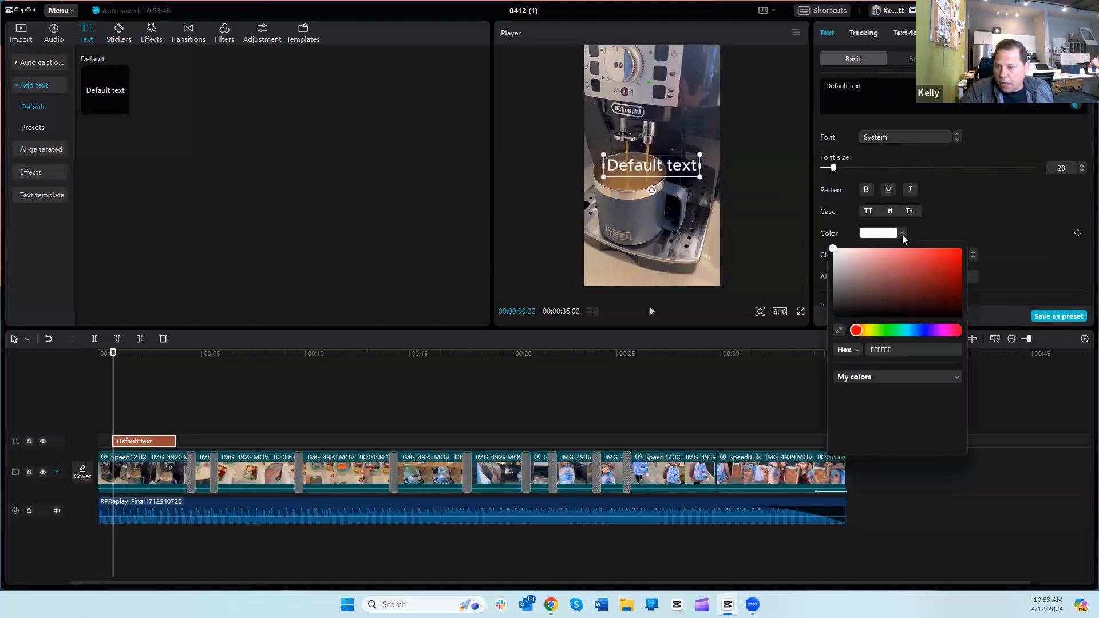
pyautogui.click(1024, 178)
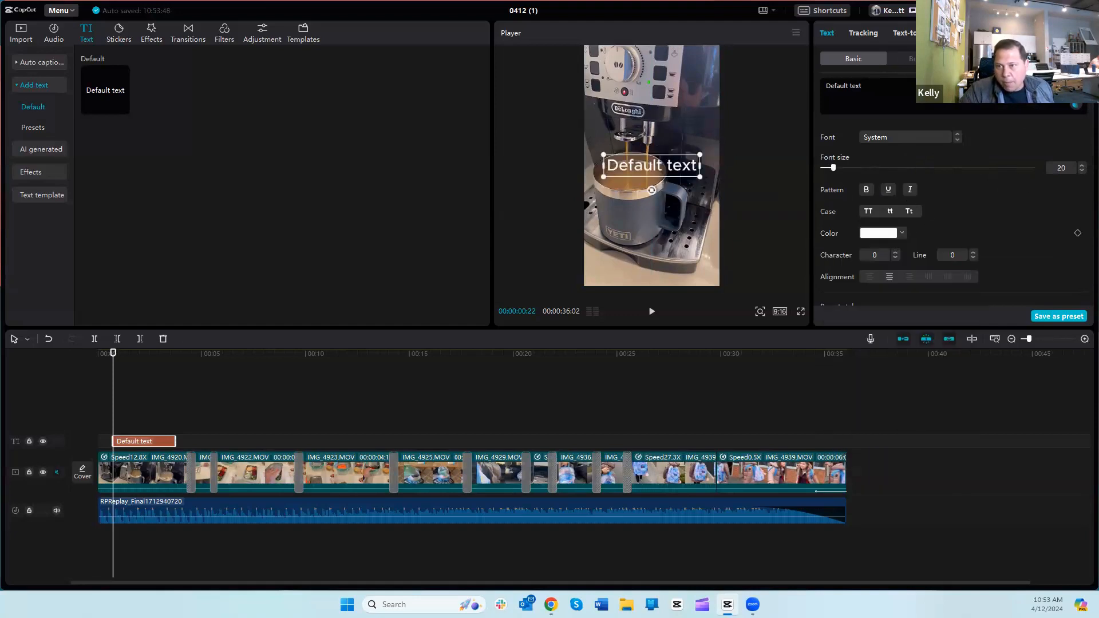
# Step: Browse the bubble and effect styles for the default text and apply the Jiggly loop animation to it
pyautogui.click(919, 59)
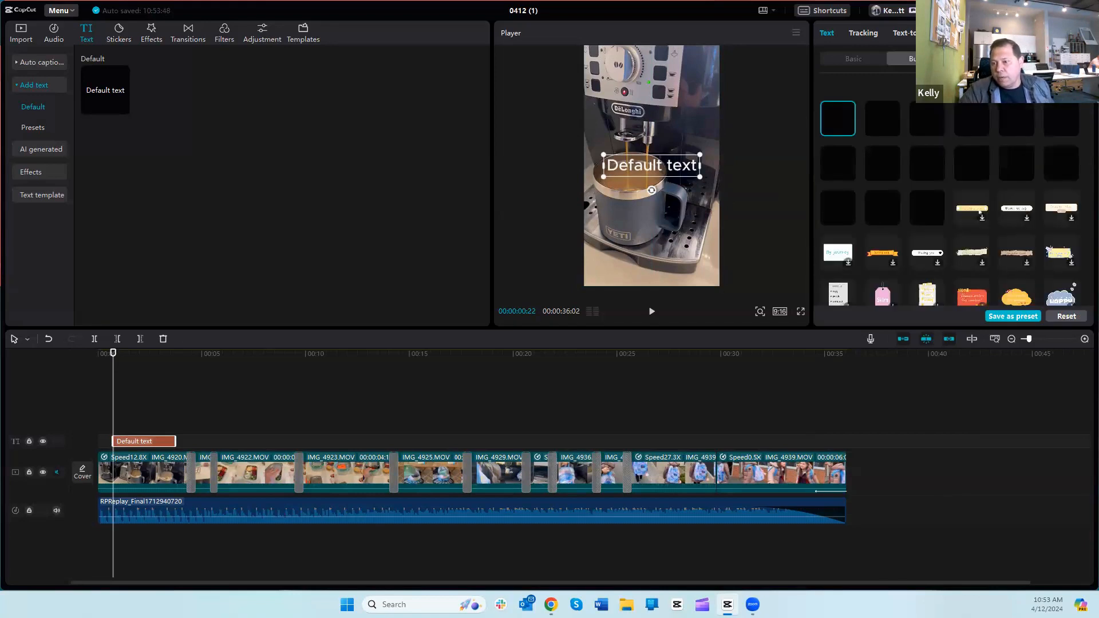
pyautogui.click(986, 59)
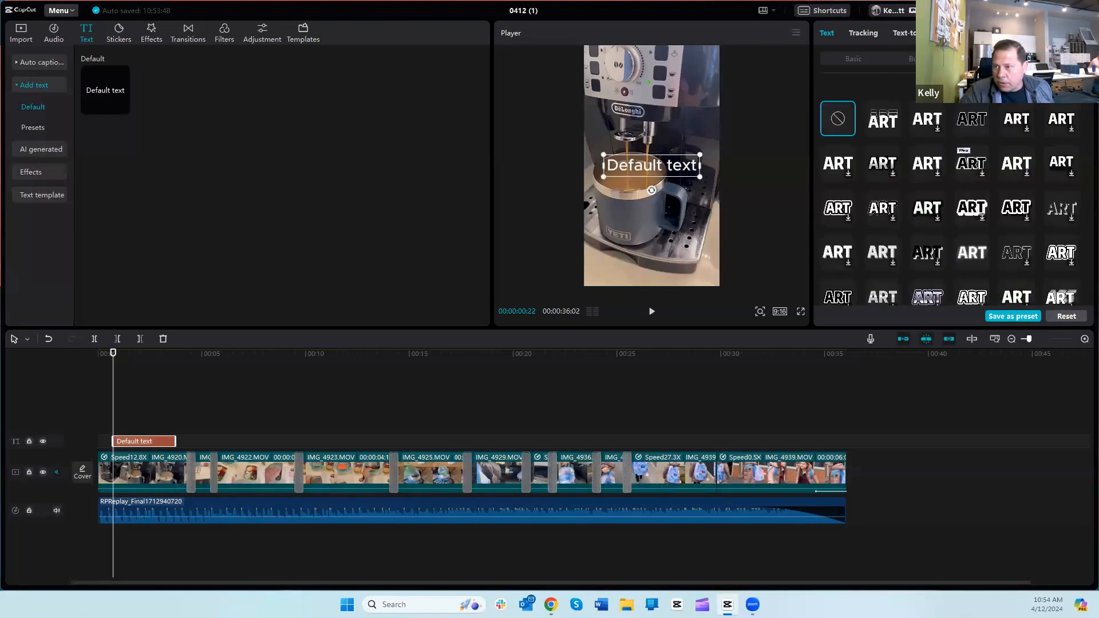
pyautogui.click(1054, 59)
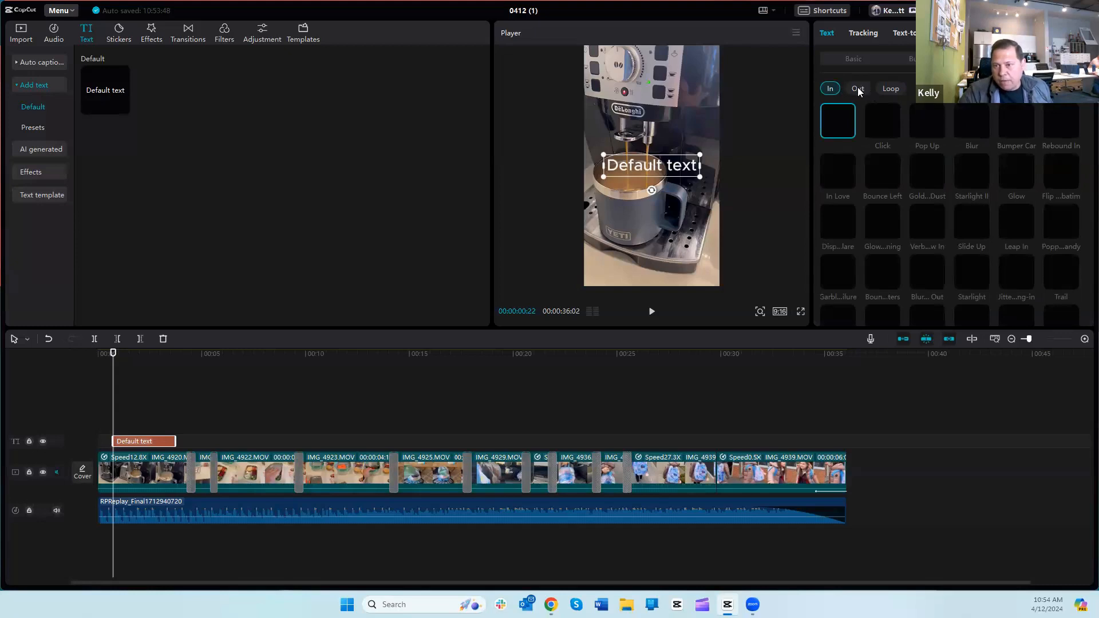
pyautogui.click(890, 88)
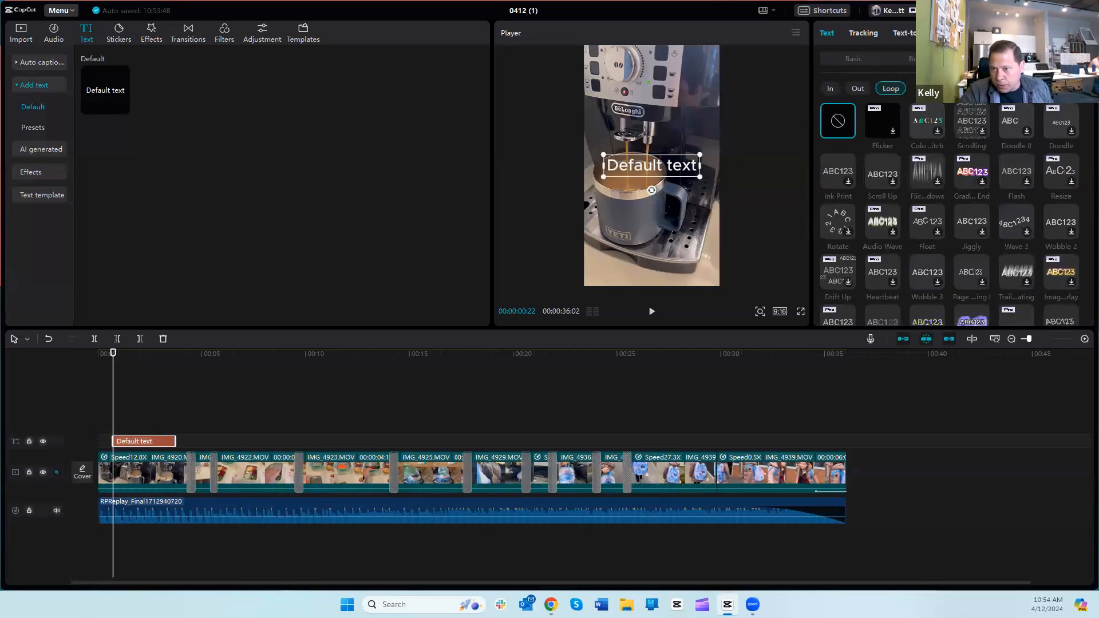
pyautogui.click(972, 221)
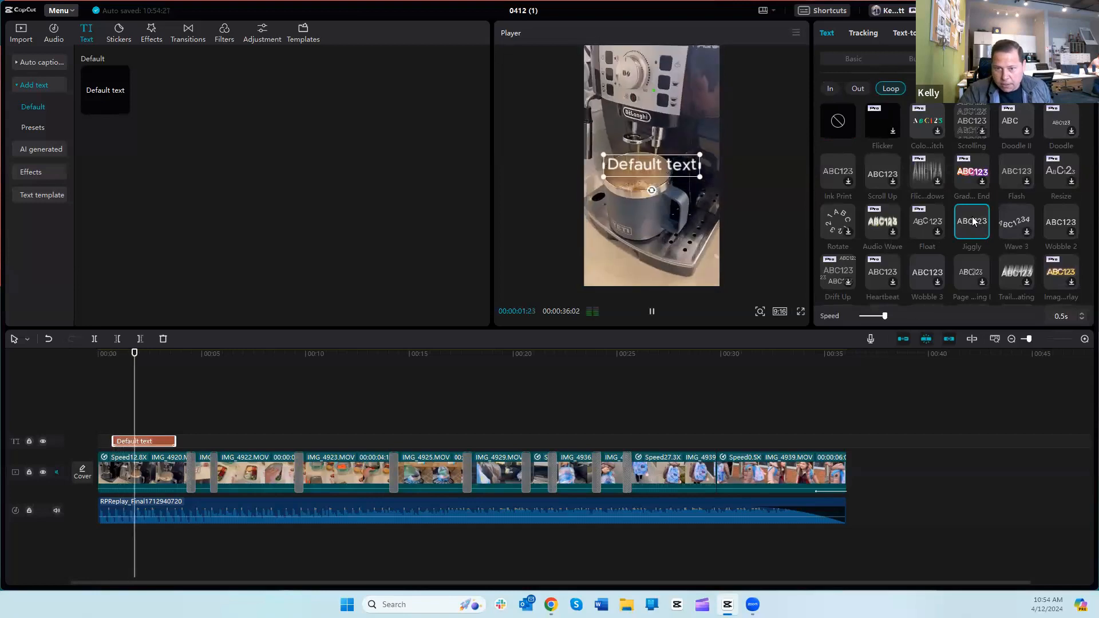
# Step: Replace the default text over the coffee machine footage with the title "The Morning Race"
pyautogui.click(646, 164)
pyautogui.doubleClick(646, 163)
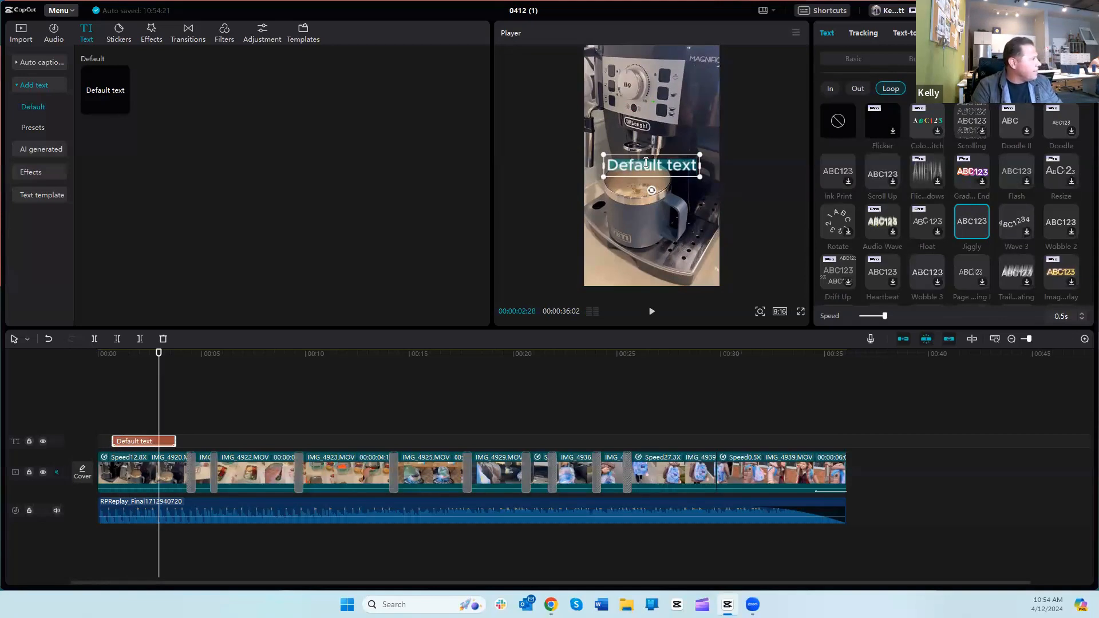
pyautogui.write('The morni')
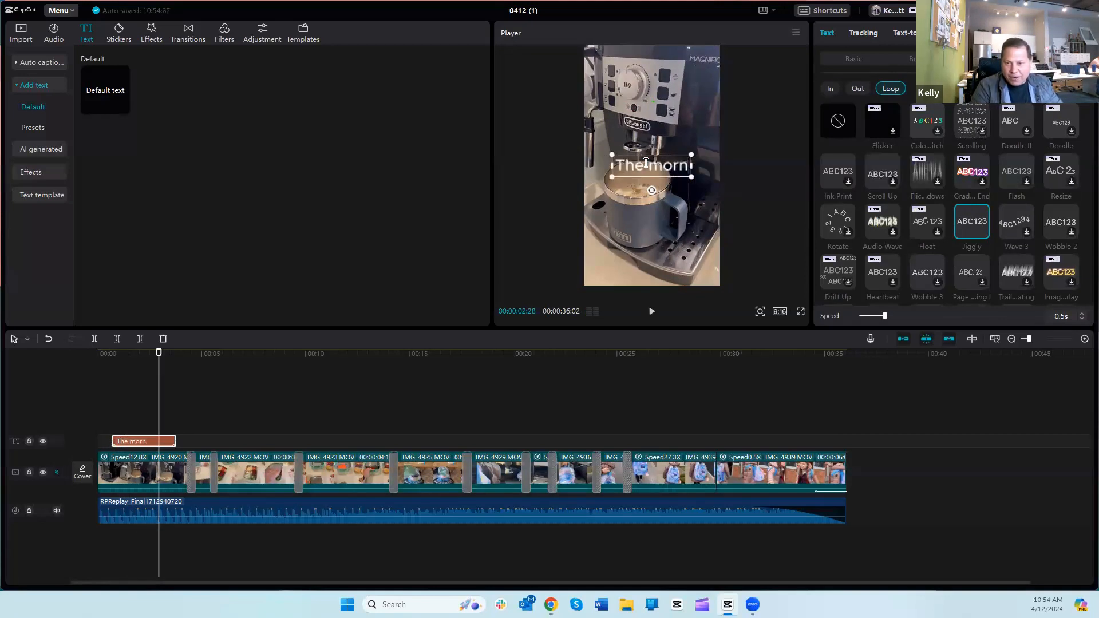
pyautogui.write('ng r')
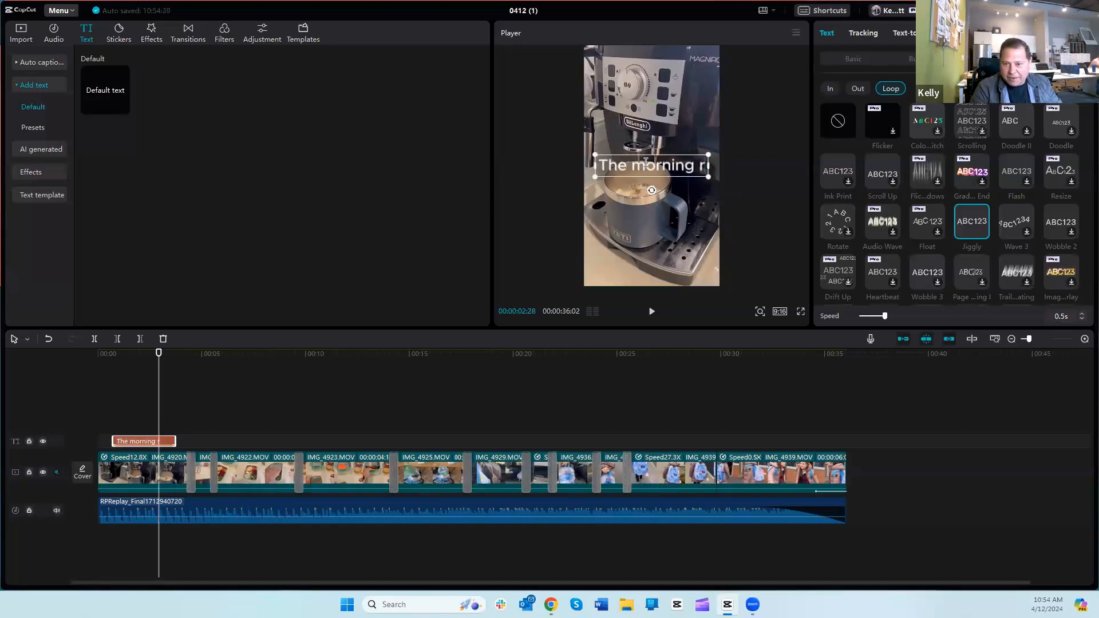
pyautogui.write('ac')
pyautogui.press('BackSpace')
pyautogui.press('BackSpace')
pyautogui.press('BackSpace')
pyautogui.press('BackSpace')
pyautogui.press('BackSpace')
pyautogui.press('BackSpace')
pyautogui.press('BackSpace')
pyautogui.press('BackSpace')
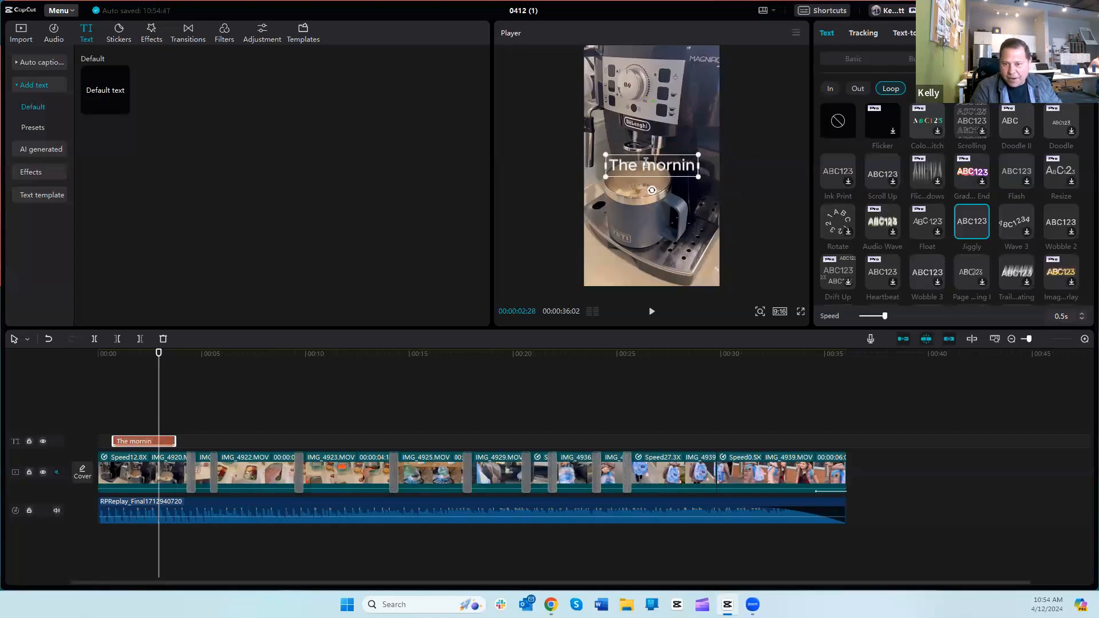
pyautogui.press('BackSpace')
pyautogui.press('BackSpace')
pyautogui.press('BackSpace')
pyautogui.write('Mor')
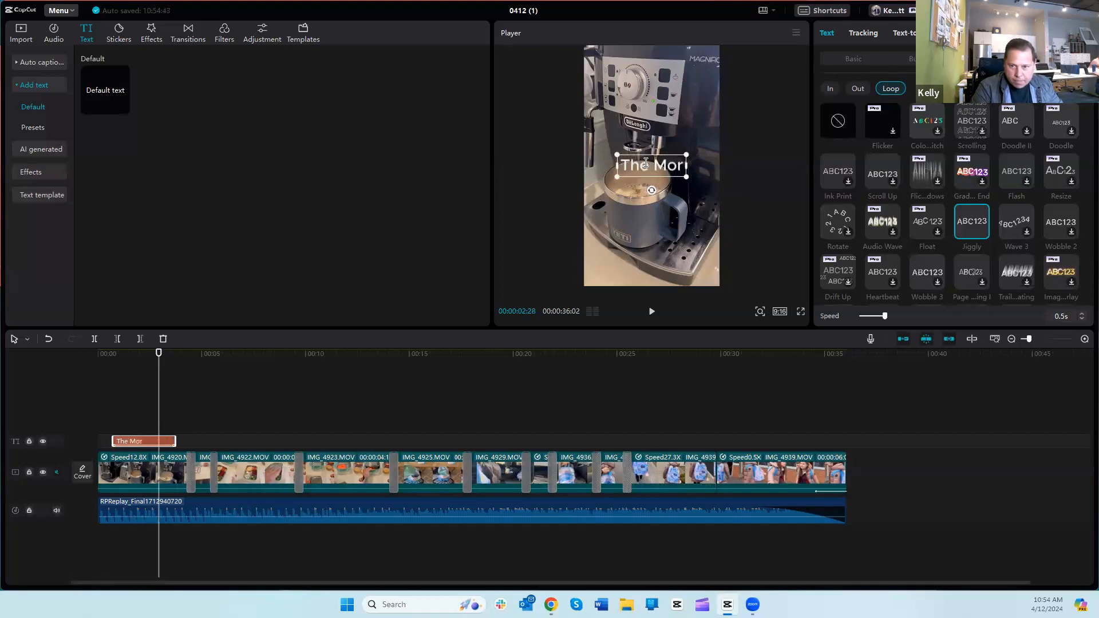
pyautogui.write('ning Race')
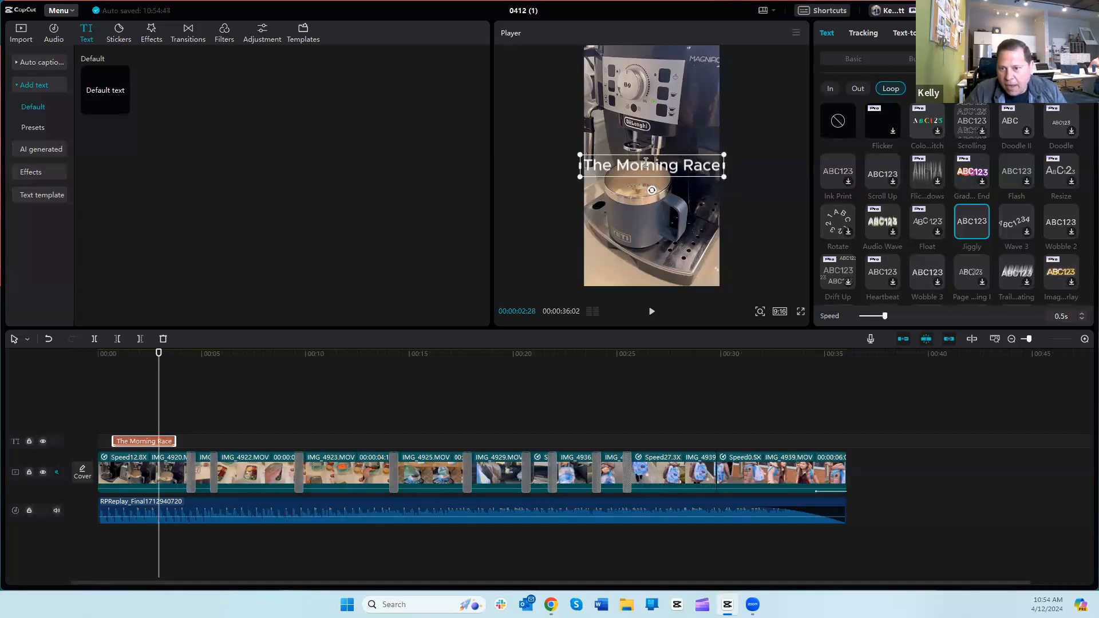
# Step: Set the title's font size to 18 and move it up over the coffee machine, just above the cup
pyautogui.click(857, 57)
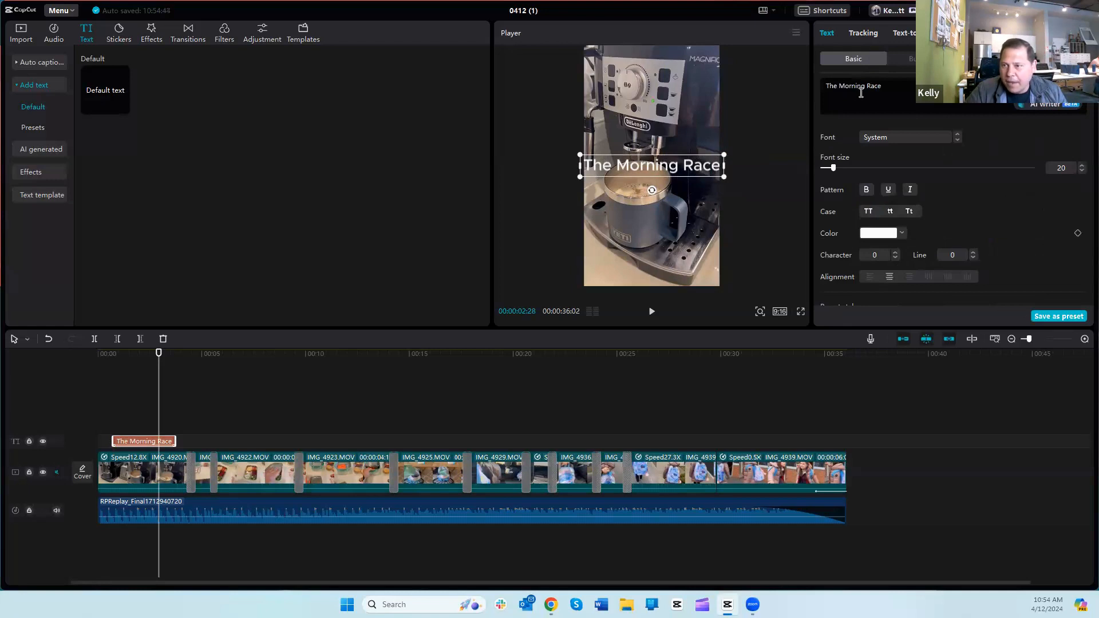
pyautogui.click(1082, 170)
pyautogui.click(1082, 171)
pyautogui.moveTo(659, 170); pyautogui.dragTo(656, 127)
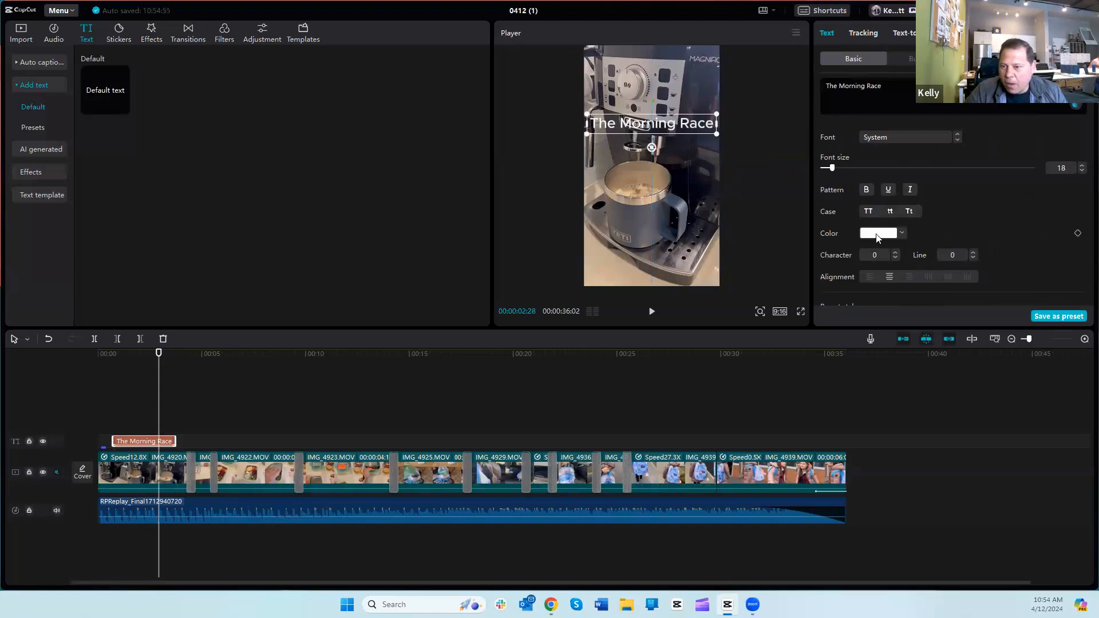
# Step: Color the "The Morning Race" title bright green, hex 72EE04
pyautogui.click(902, 234)
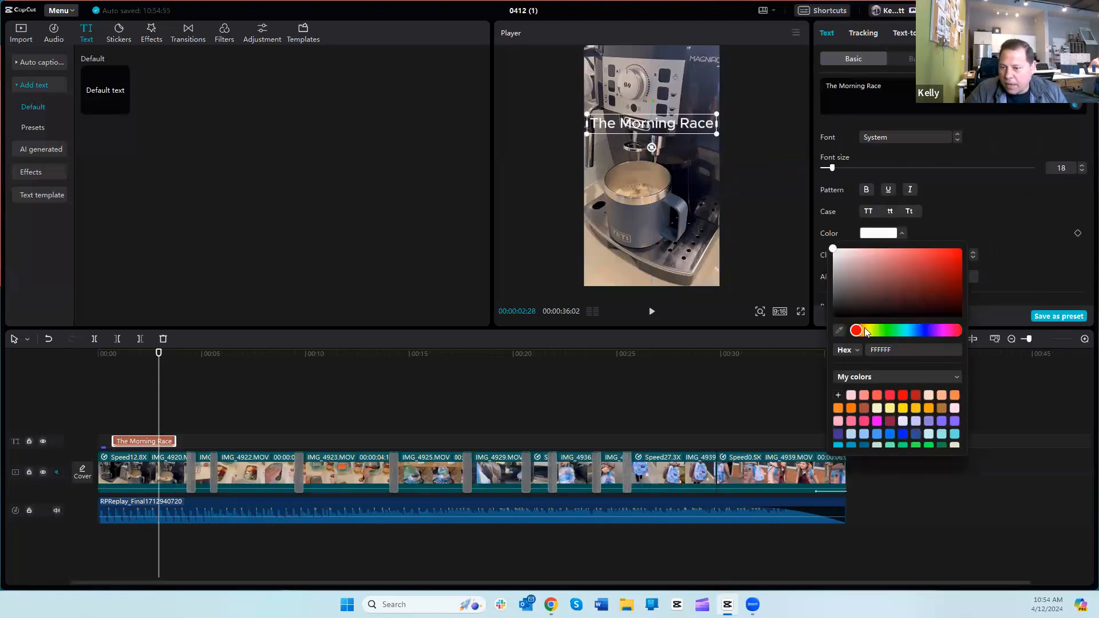
pyautogui.moveTo(857, 335)
pyautogui.mouseDown()
pyautogui.moveTo(886, 334)
pyautogui.moveTo(871, 334)
pyautogui.mouseUp()
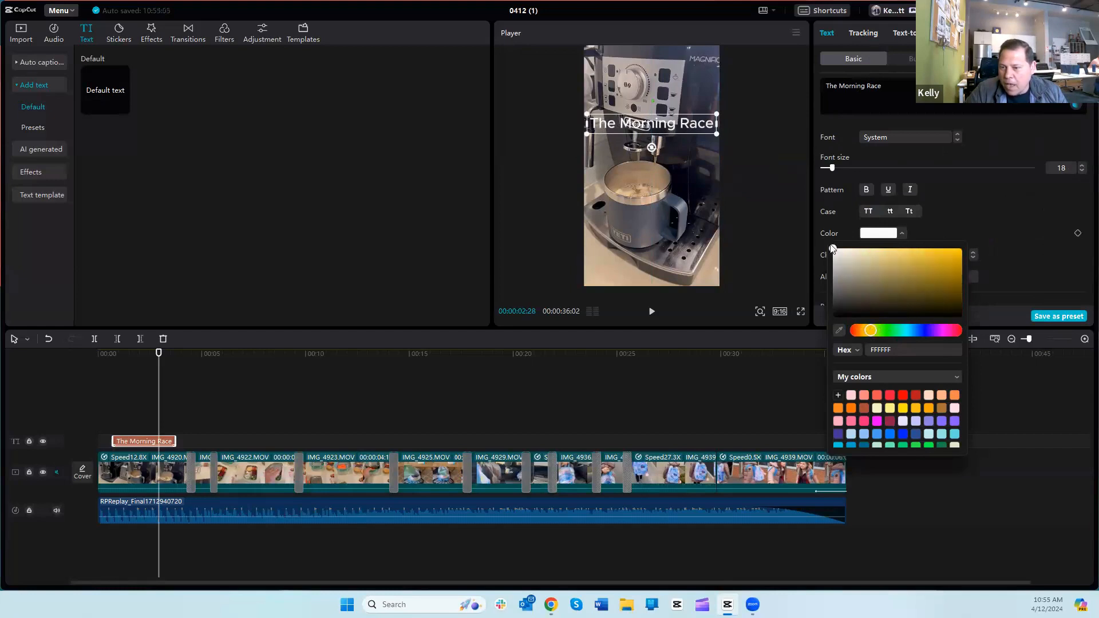
pyautogui.moveTo(836, 252); pyautogui.dragTo(960, 253)
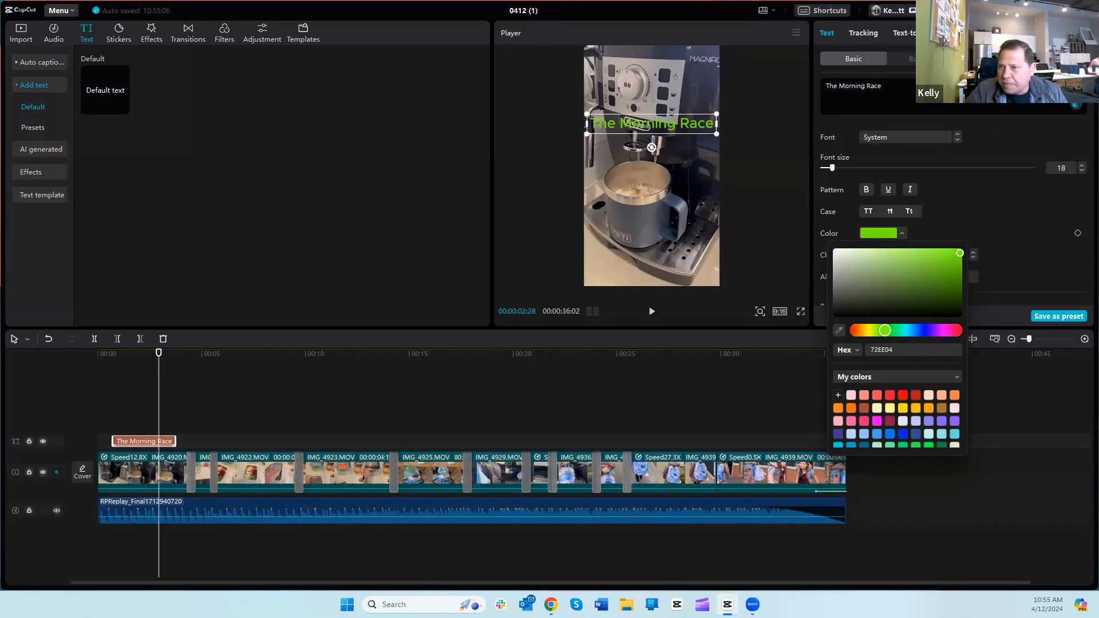
# Step: Try a cream text effect with a dark outline and the golden Pro loop animation on the title
pyautogui.click(920, 59)
pyautogui.click(920, 58)
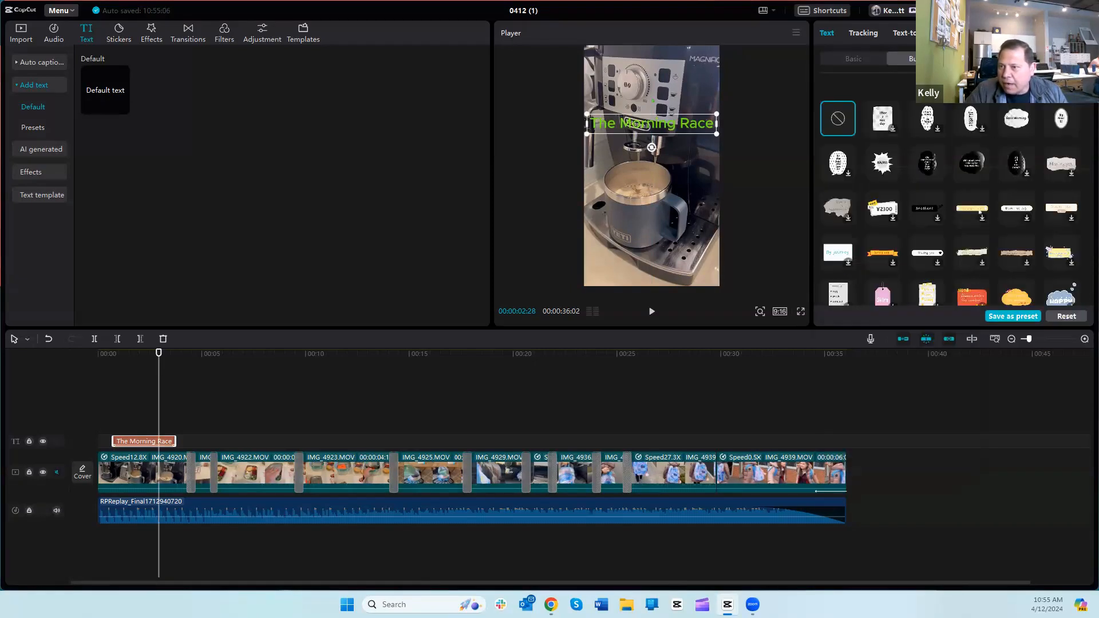
pyautogui.click(986, 58)
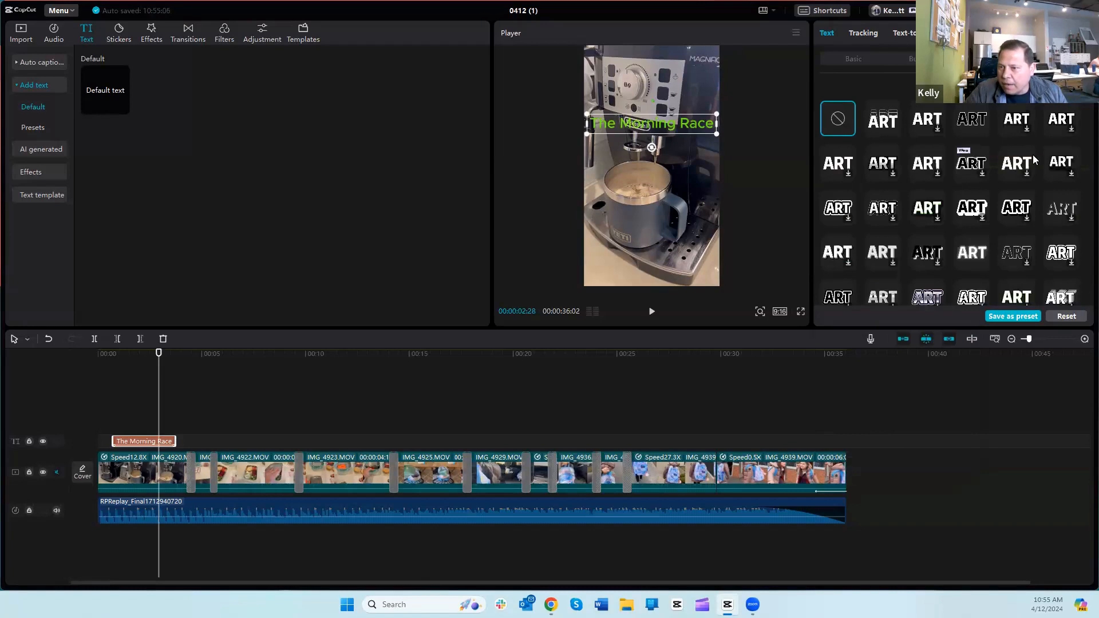
pyautogui.click(927, 208)
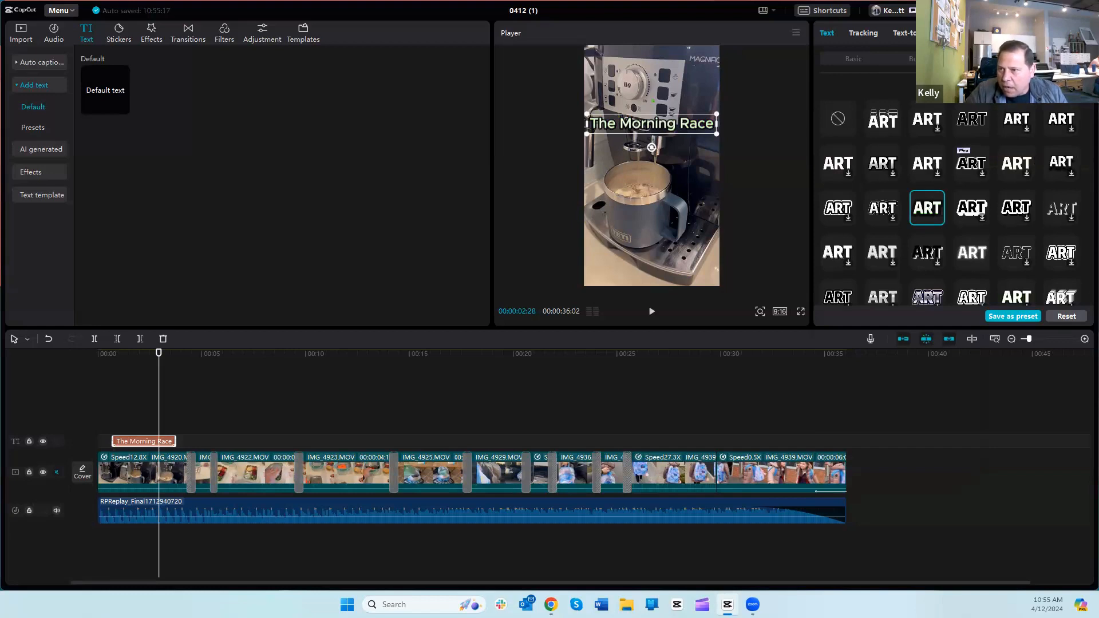
pyautogui.click(1054, 58)
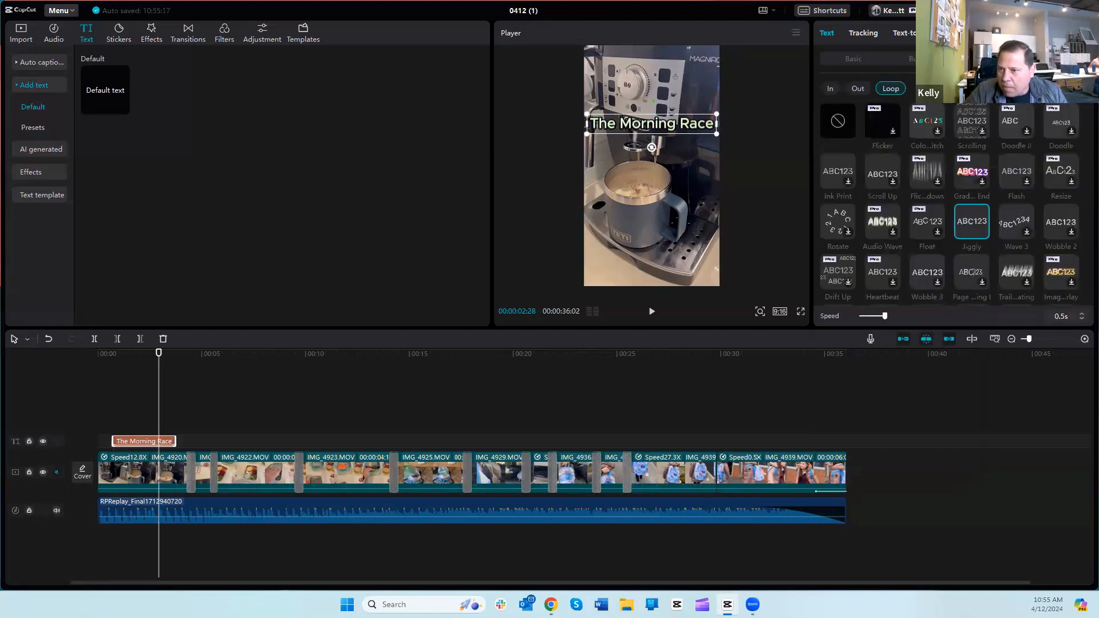
pyautogui.click(1058, 277)
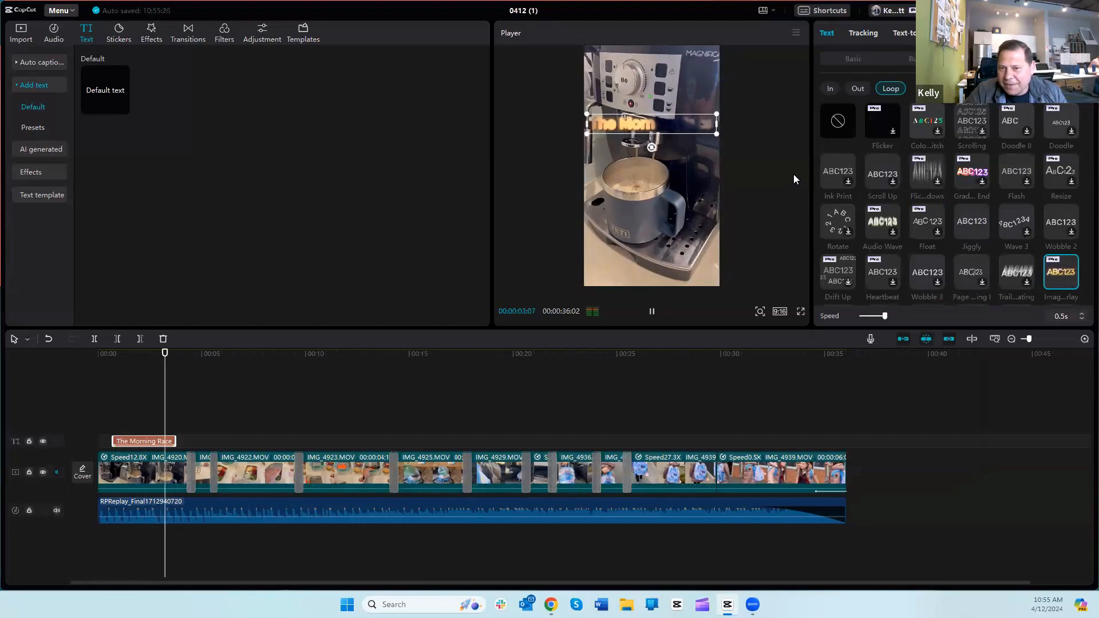
# Step: Remove the text effect from the title and switch its loop animation to Jiggly
pyautogui.click(988, 58)
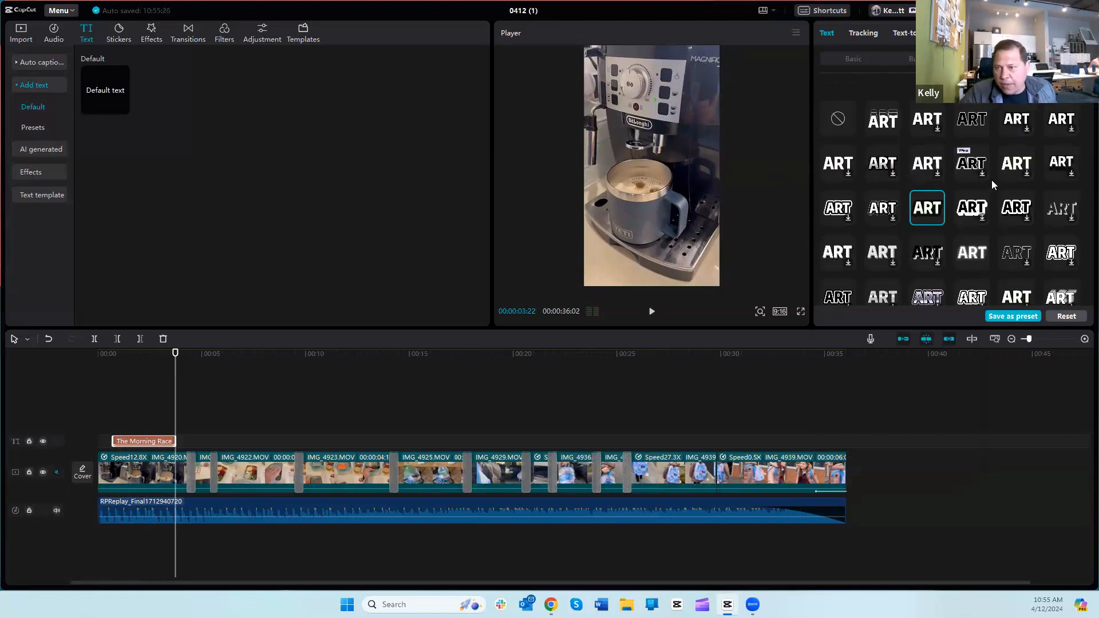
pyautogui.click(839, 121)
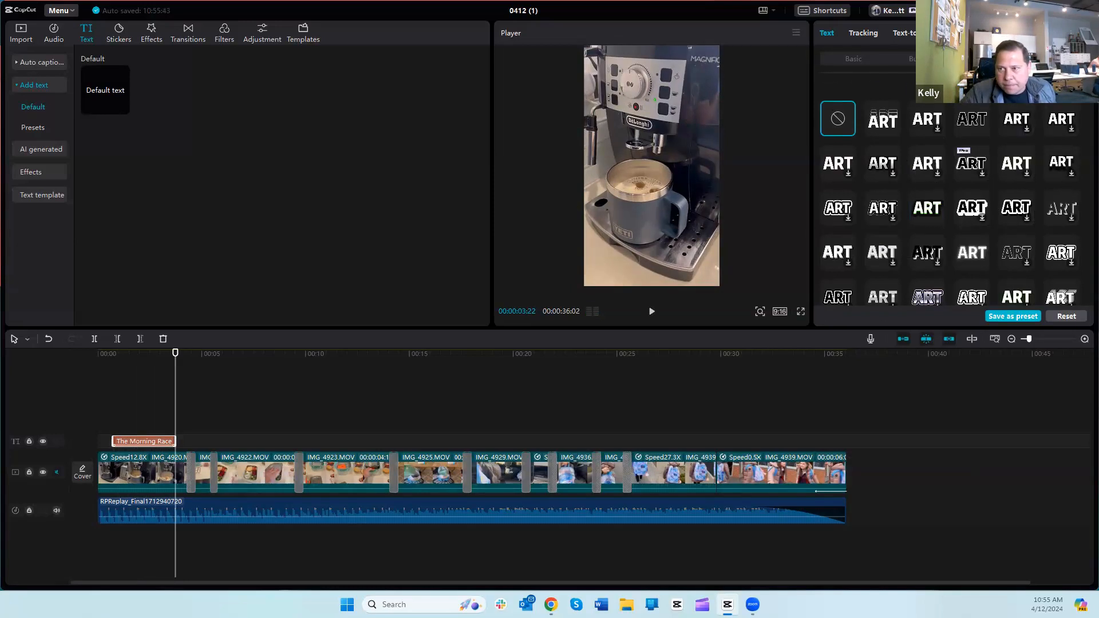
pyautogui.click(1055, 59)
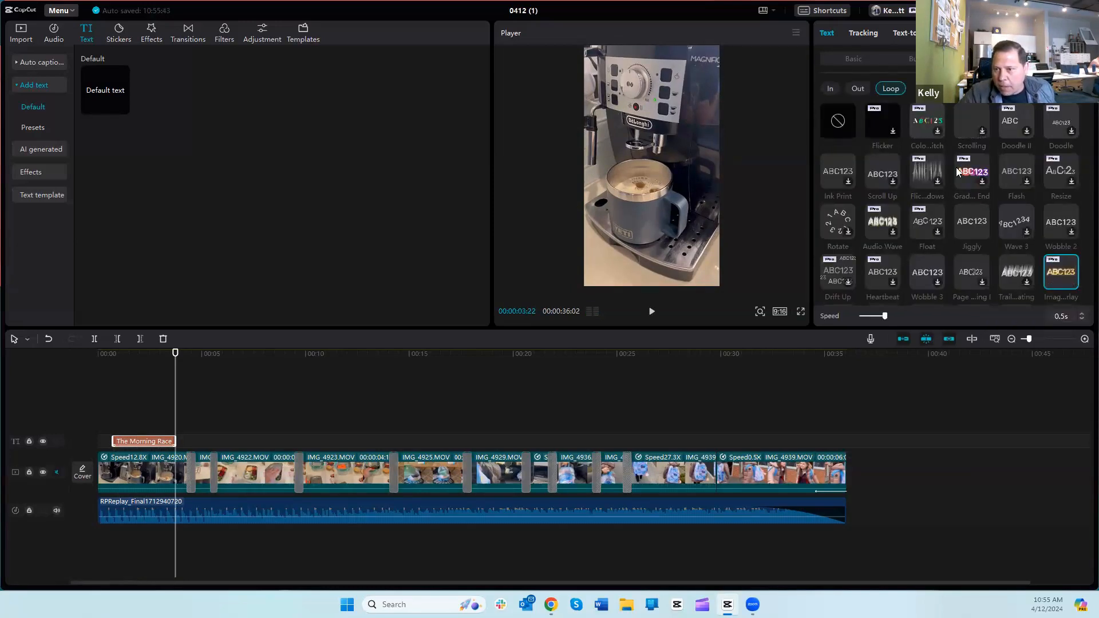
pyautogui.click(972, 222)
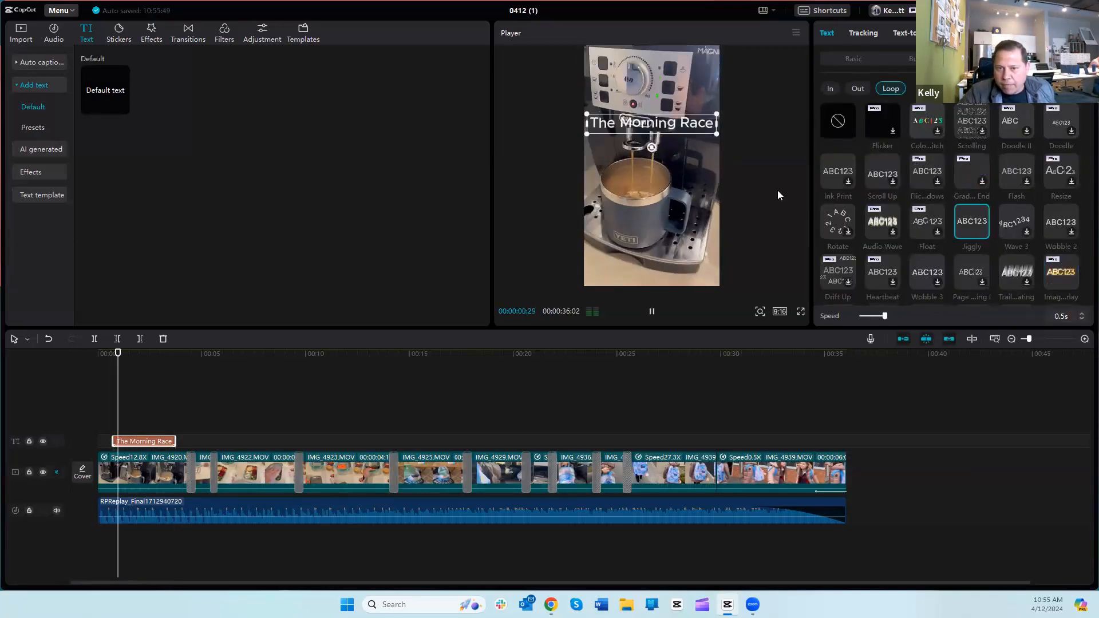
# Step: Change the "The Morning Race" title's font to ZY Balloonbillow
pyautogui.click(846, 56)
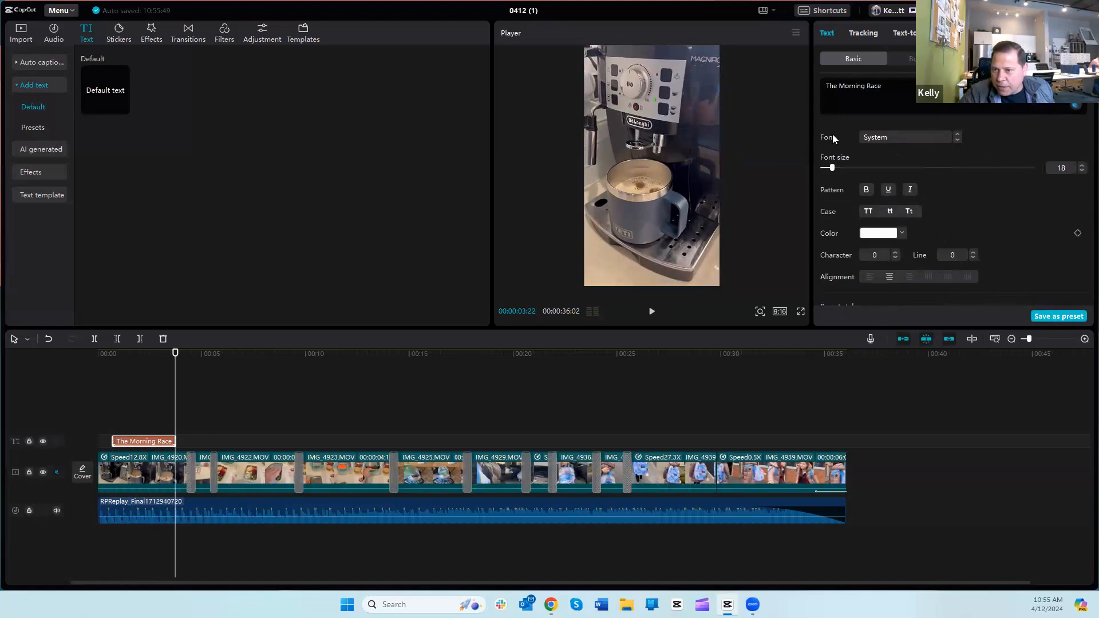
pyautogui.click(924, 135)
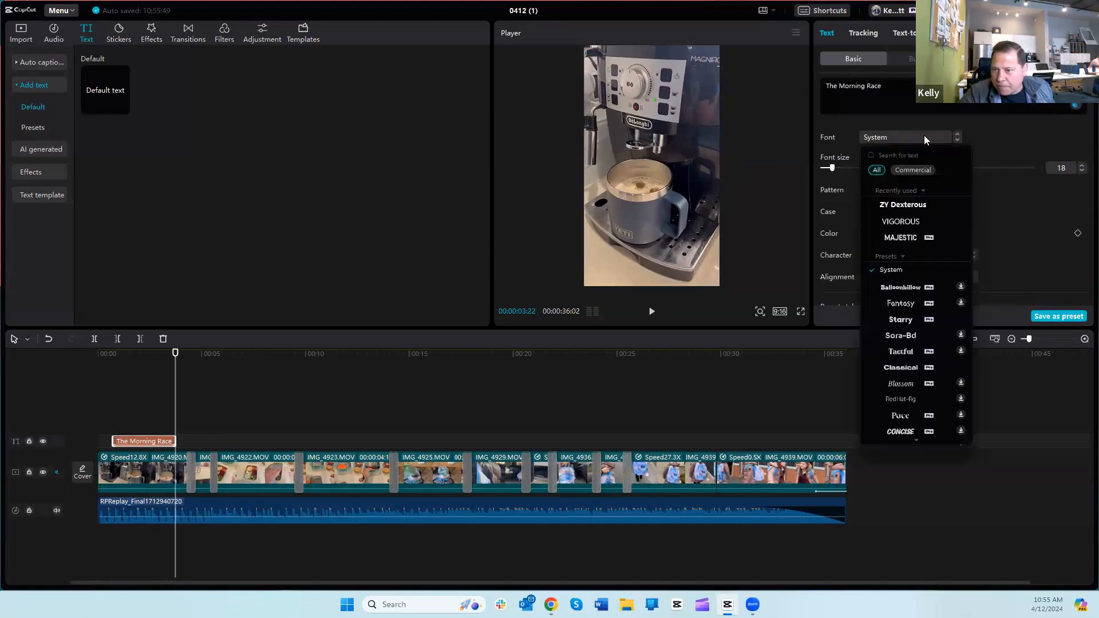
pyautogui.click(912, 288)
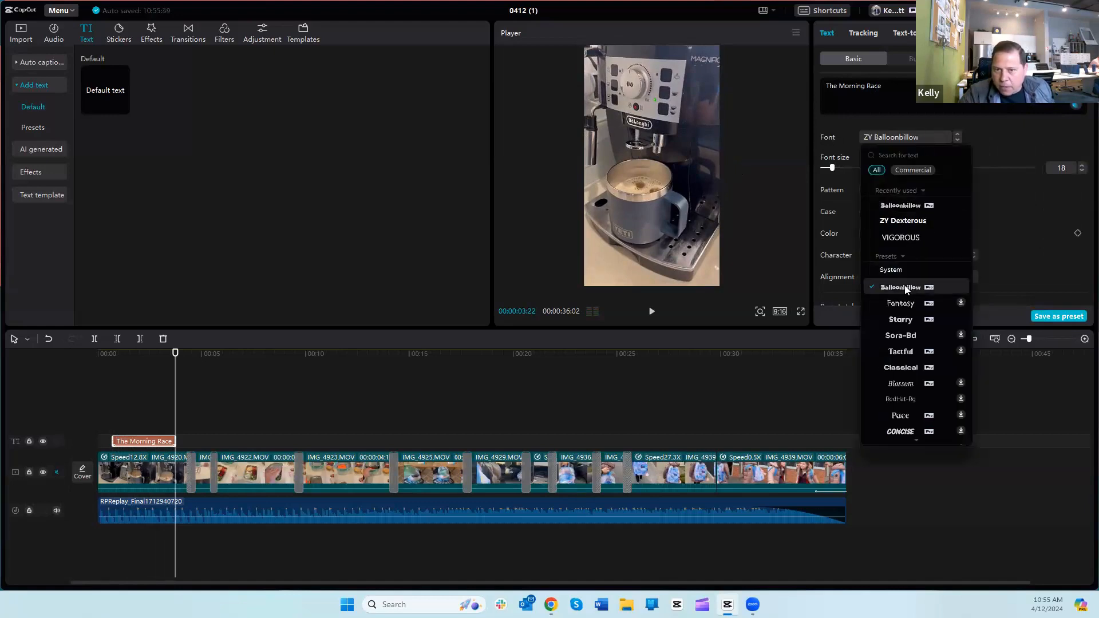
pyautogui.click(1034, 251)
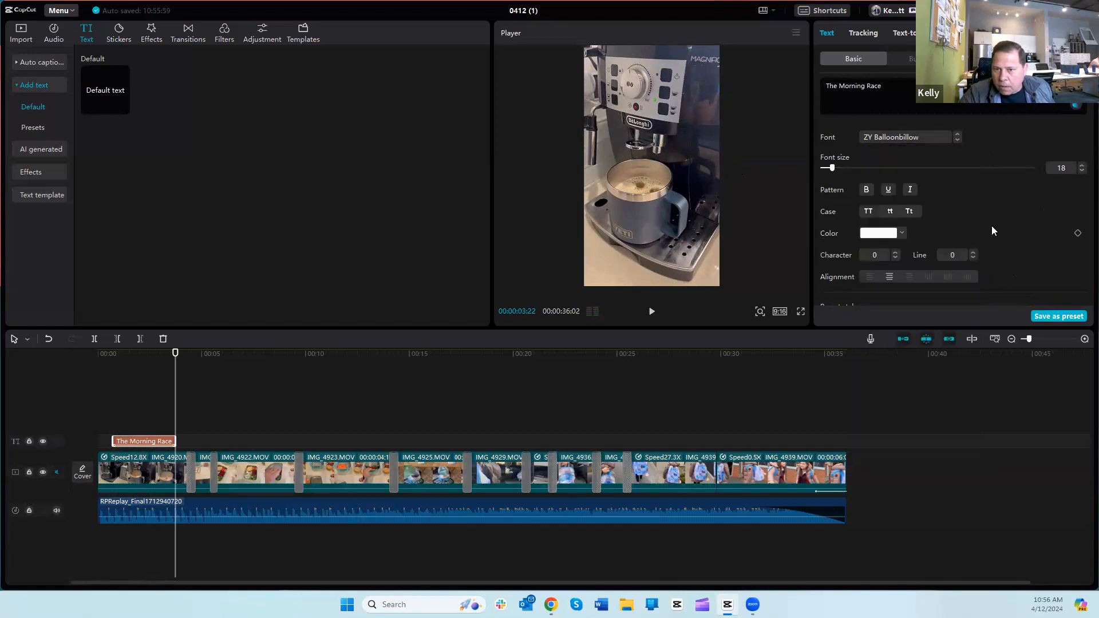
# Step: Color the title red with the preset swatch, hex FF1837
pyautogui.click(901, 233)
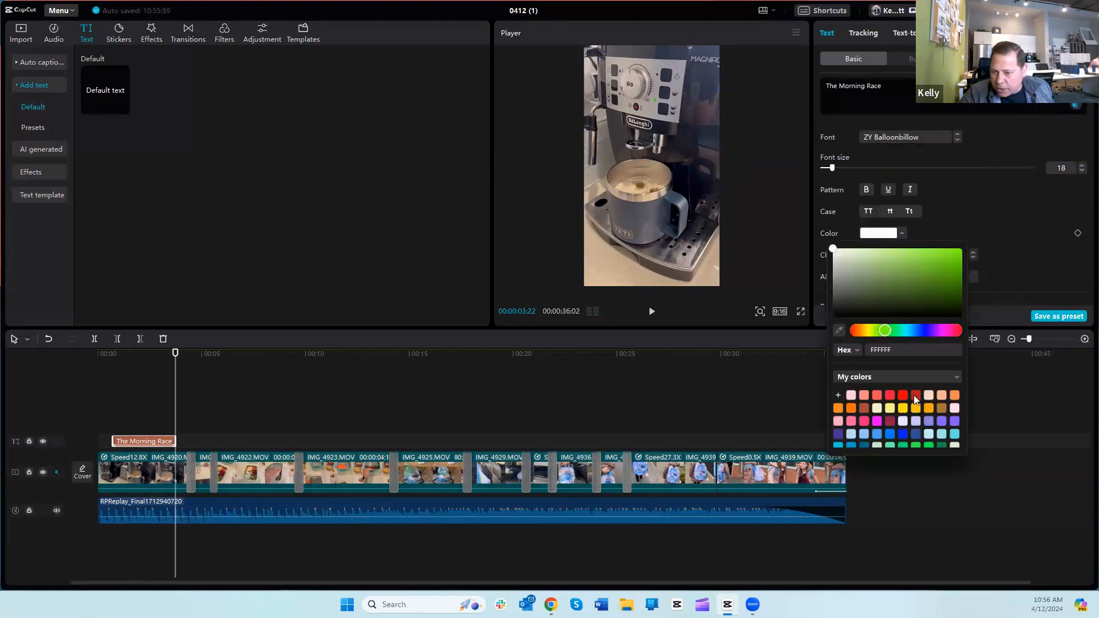
pyautogui.click(890, 396)
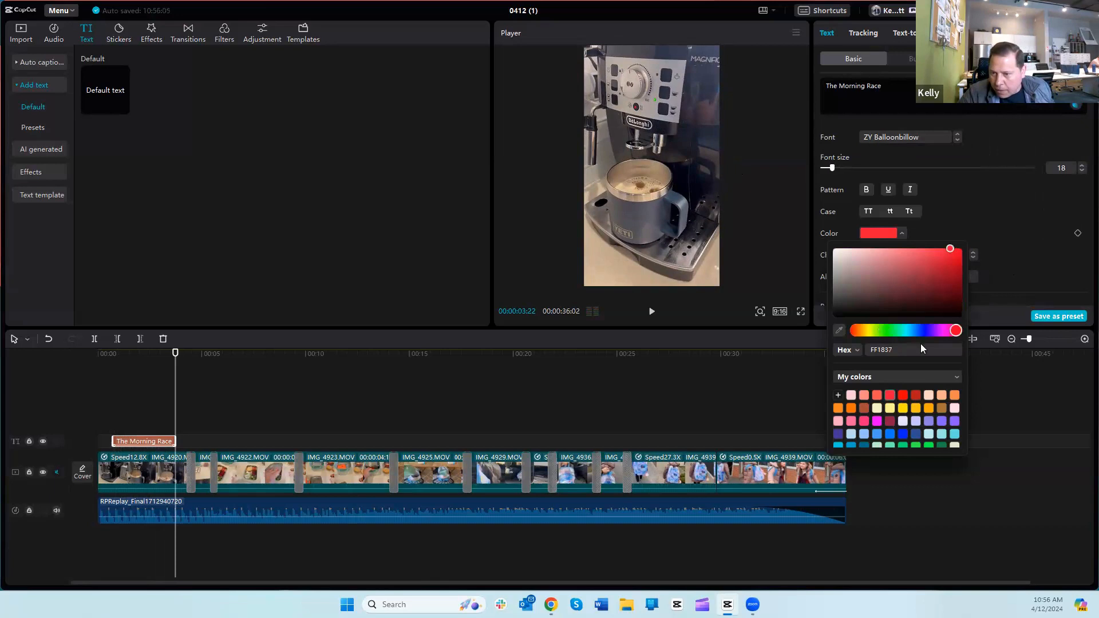
pyautogui.click(1015, 253)
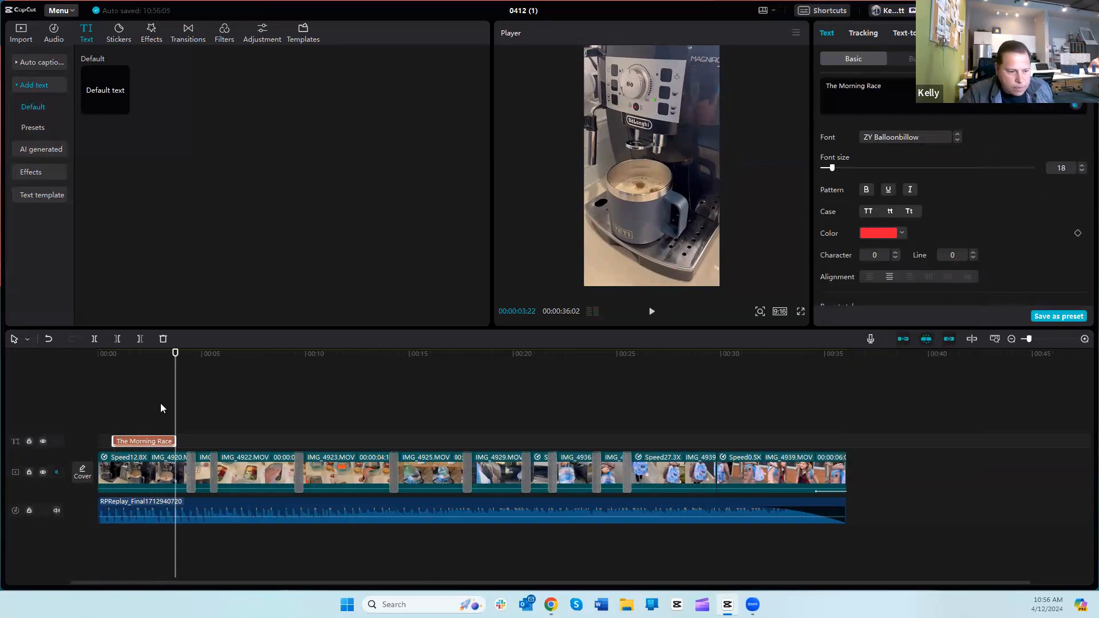
# Step: Check the title over the coffee machine footage and play the video from the start
pyautogui.moveTo(177, 401); pyautogui.dragTo(142, 400)
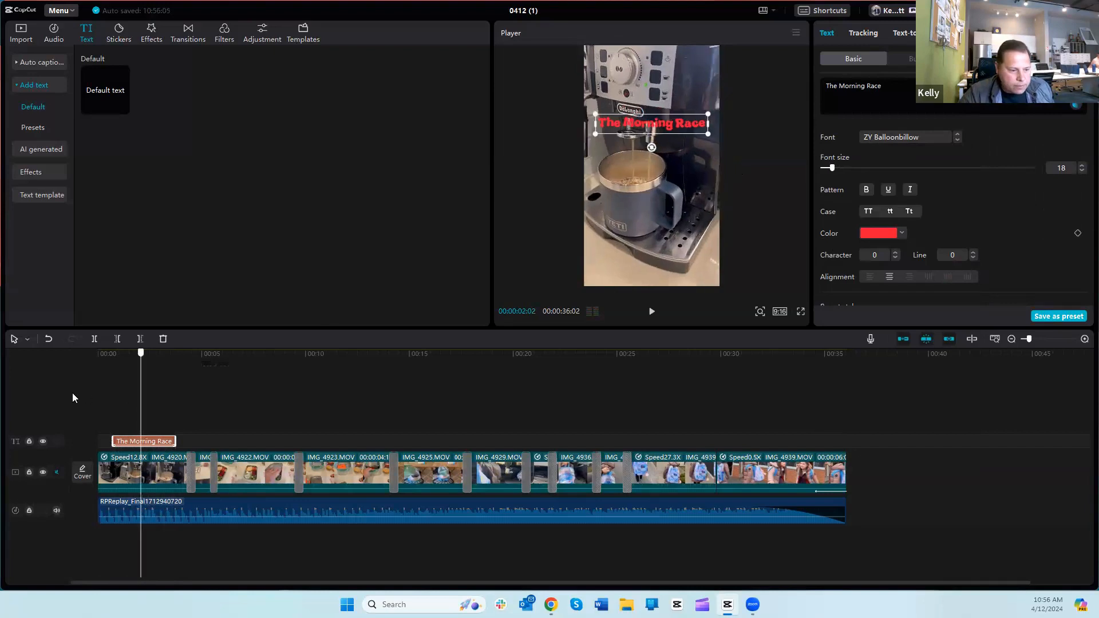
pyautogui.press('Home')
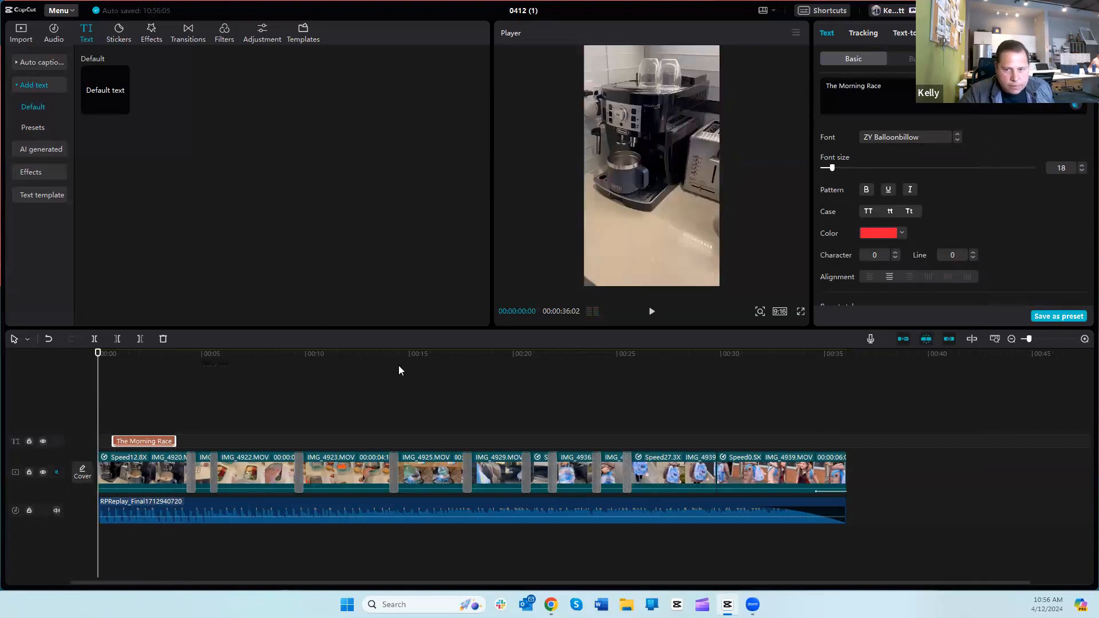
pyautogui.click(654, 314)
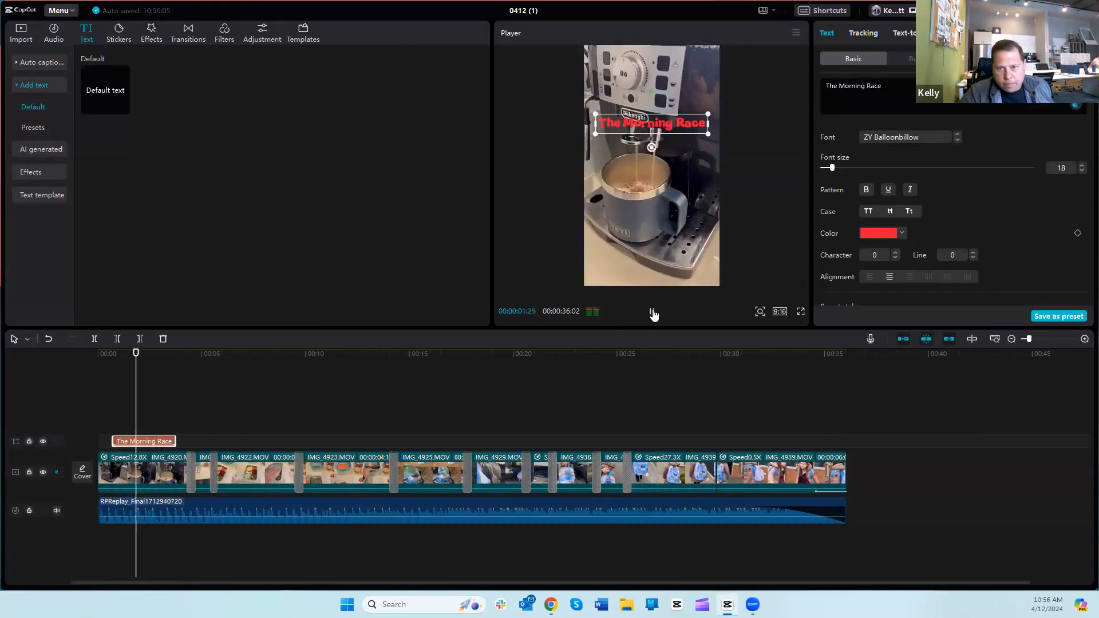
# Step: Play the opening past the end of the title with nothing selected, and return the playhead to the coffee machine footage
pyautogui.click(769, 238)
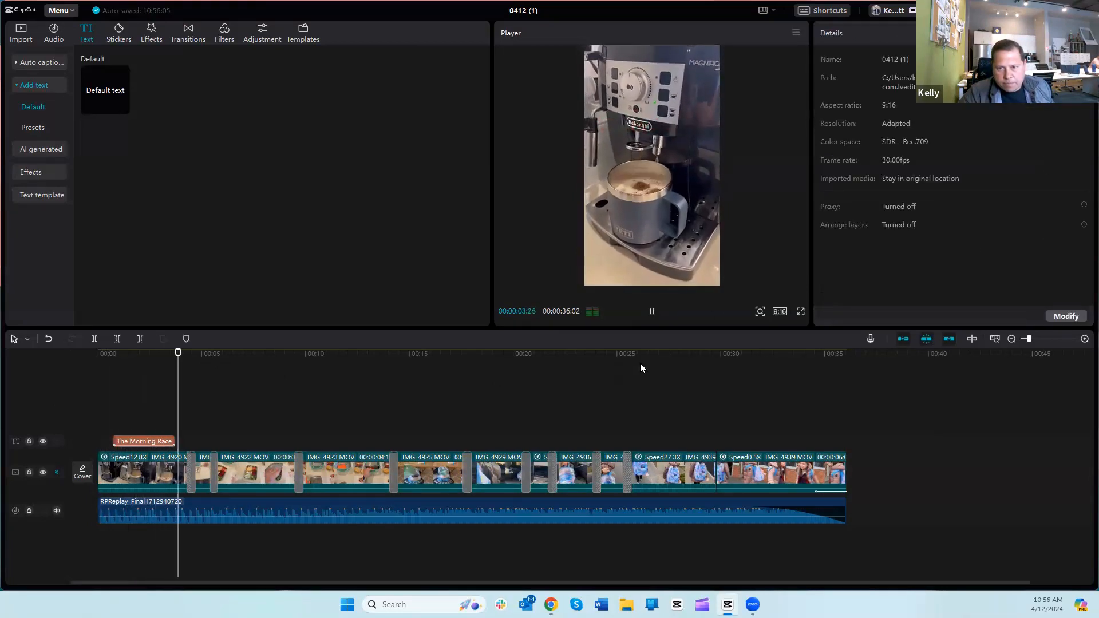
pyautogui.press('space')
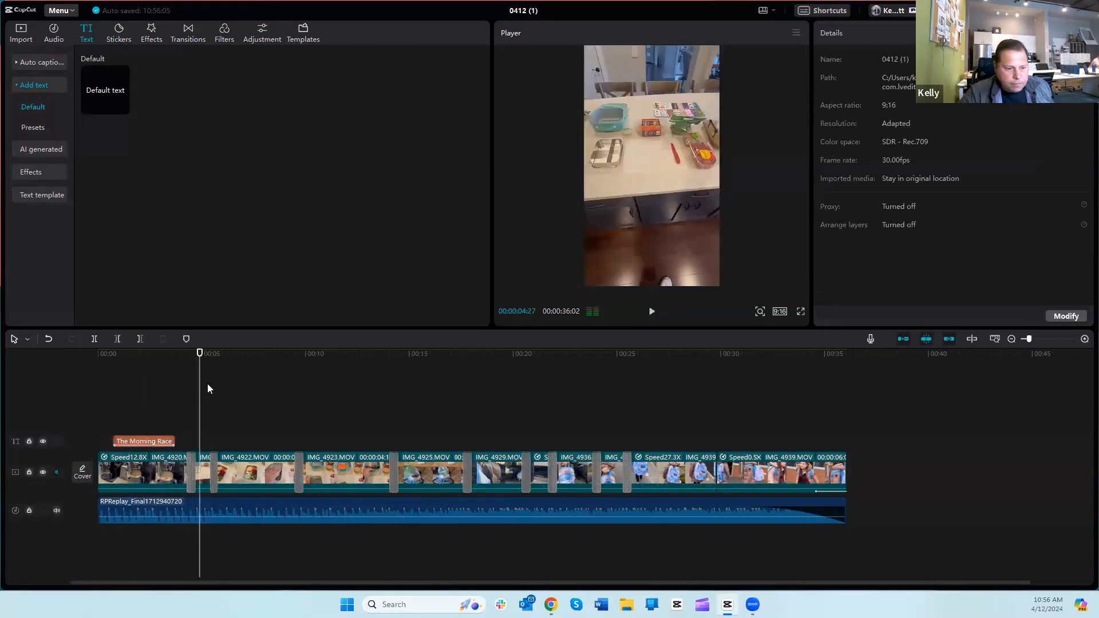
pyautogui.click(59, 387)
pyautogui.click(134, 424)
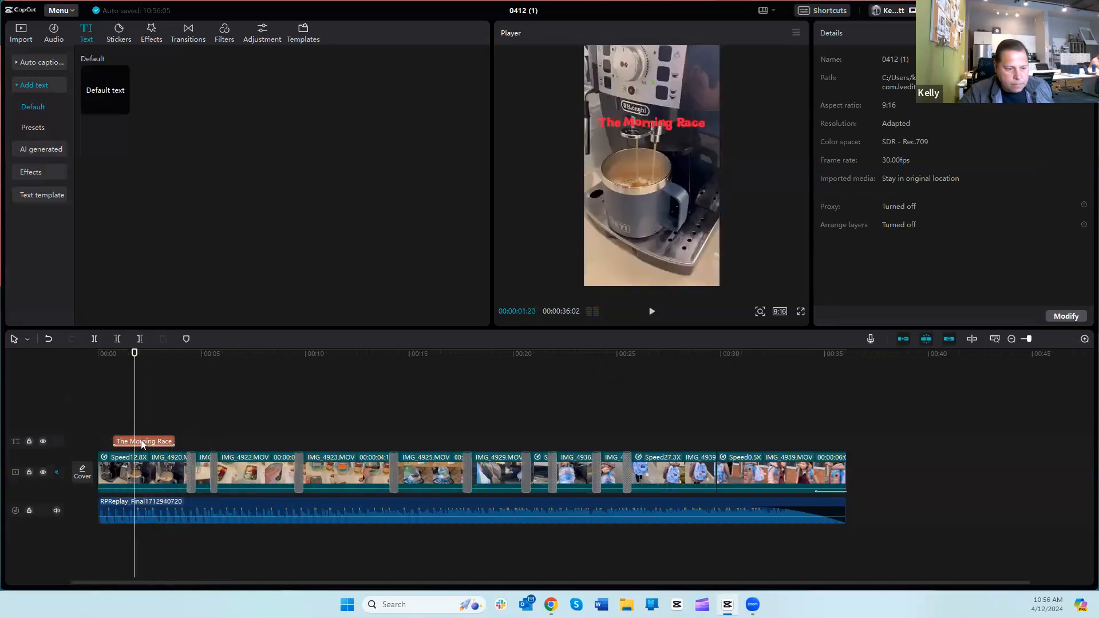
# Step: Extend the "The Morning Race" title clip to span the whole video, from 00:00 to the end of the last clip
pyautogui.click(155, 442)
pyautogui.moveTo(176, 441); pyautogui.dragTo(183, 439)
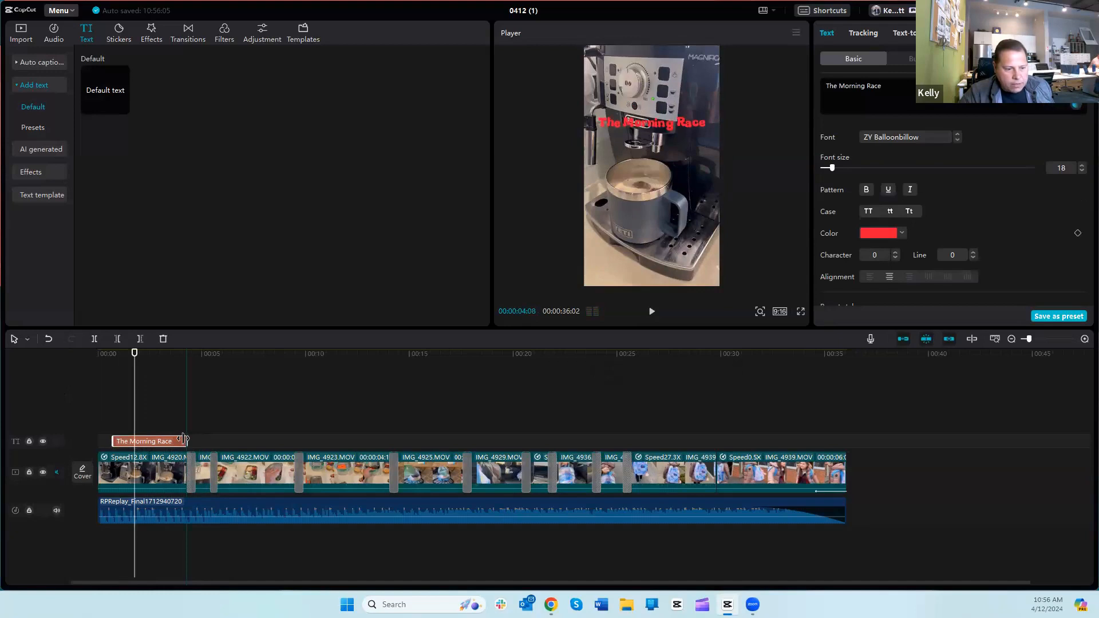
pyautogui.moveTo(183, 439); pyautogui.dragTo(847, 449)
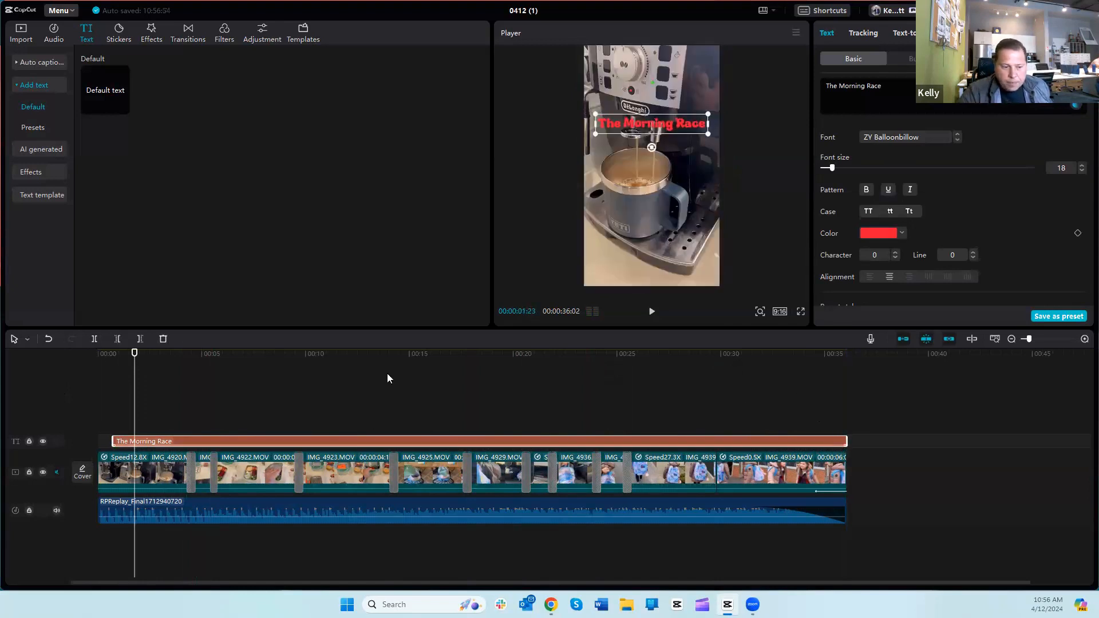
pyautogui.moveTo(113, 440); pyautogui.dragTo(91, 437)
pyautogui.moveTo(133, 404); pyautogui.dragTo(81, 408)
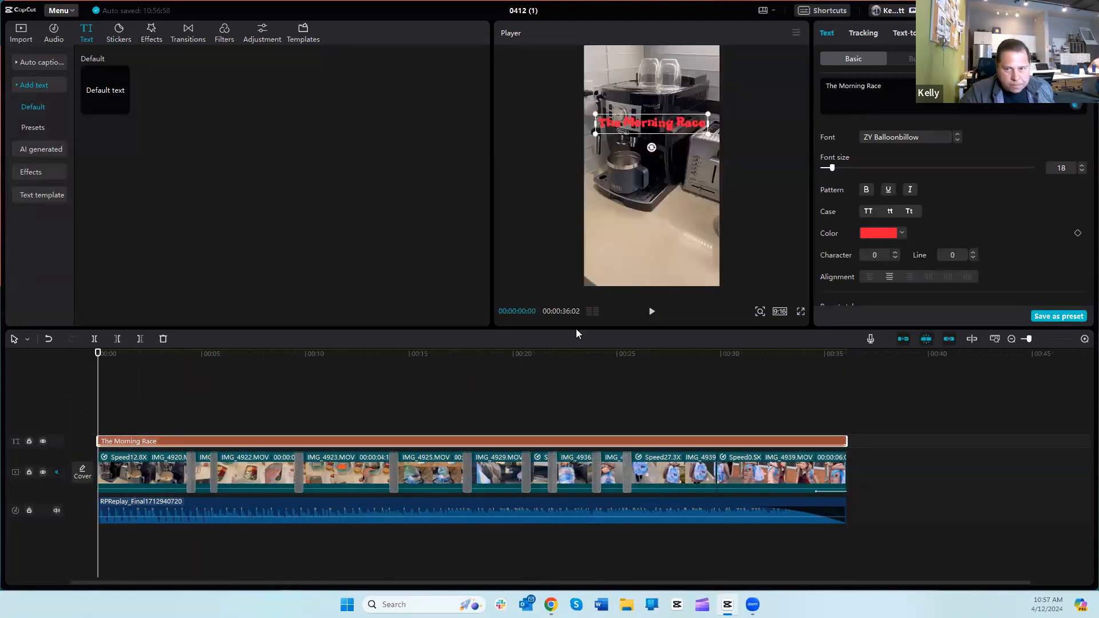
pyautogui.click(539, 209)
# Step: Apply the Fade In entrance animation to the "The Morning Race" title
pyautogui.click(332, 439)
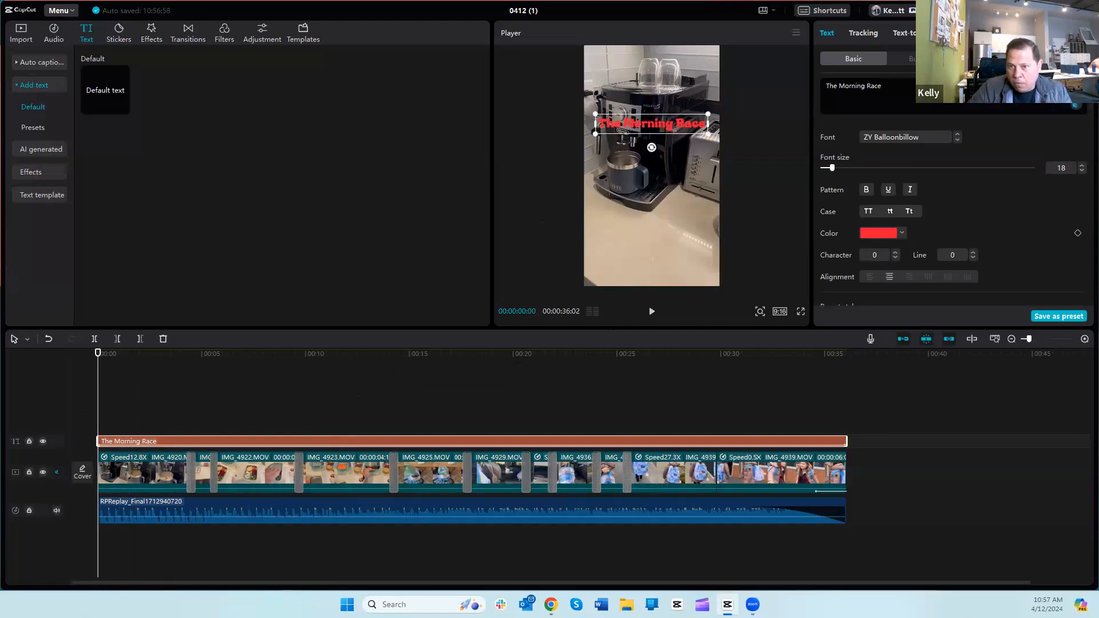
pyautogui.click(987, 59)
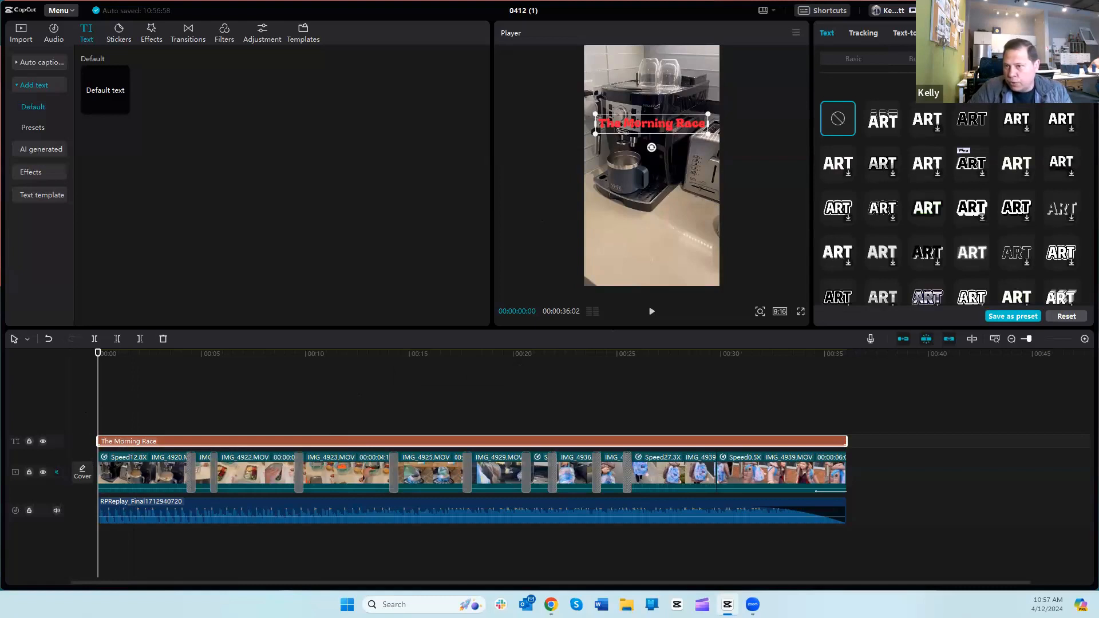
pyautogui.click(1054, 59)
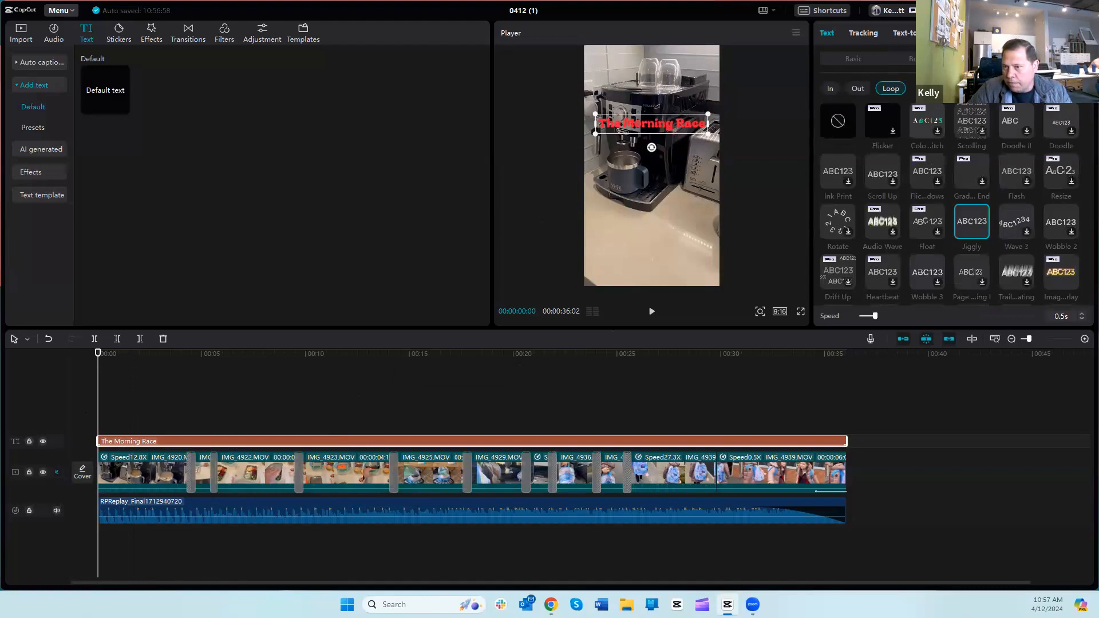
pyautogui.click(830, 90)
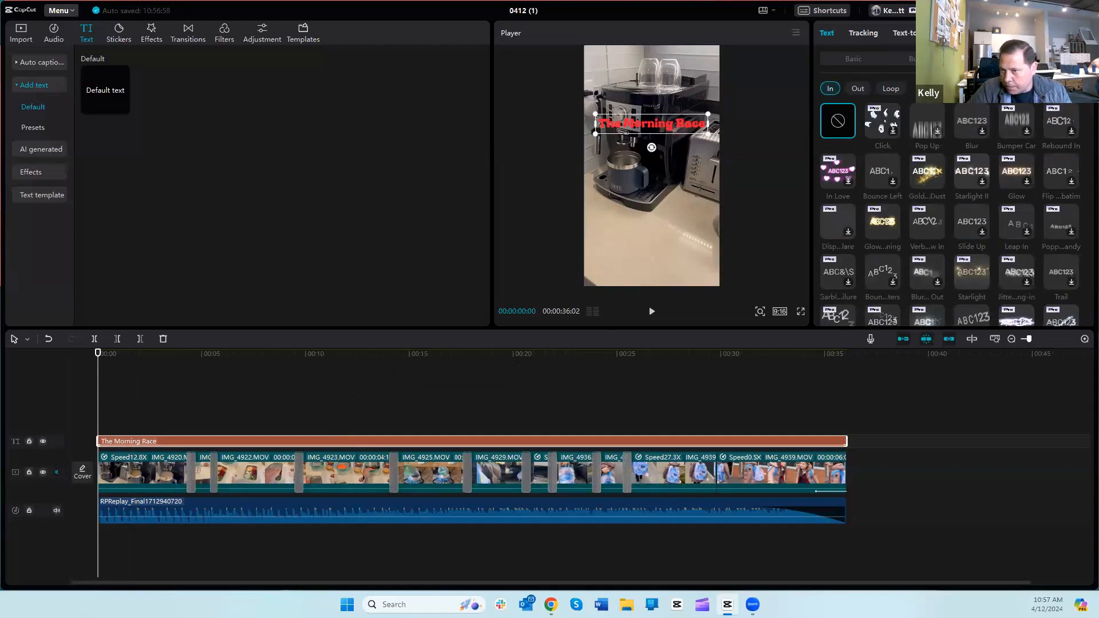
pyautogui.click(987, 58)
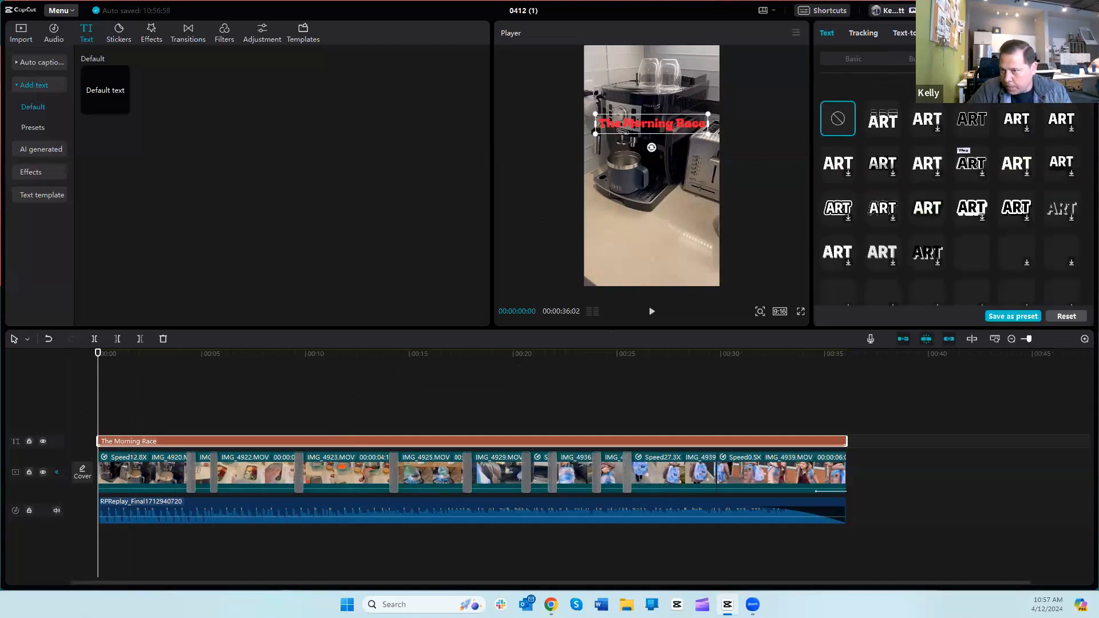
pyautogui.click(1054, 59)
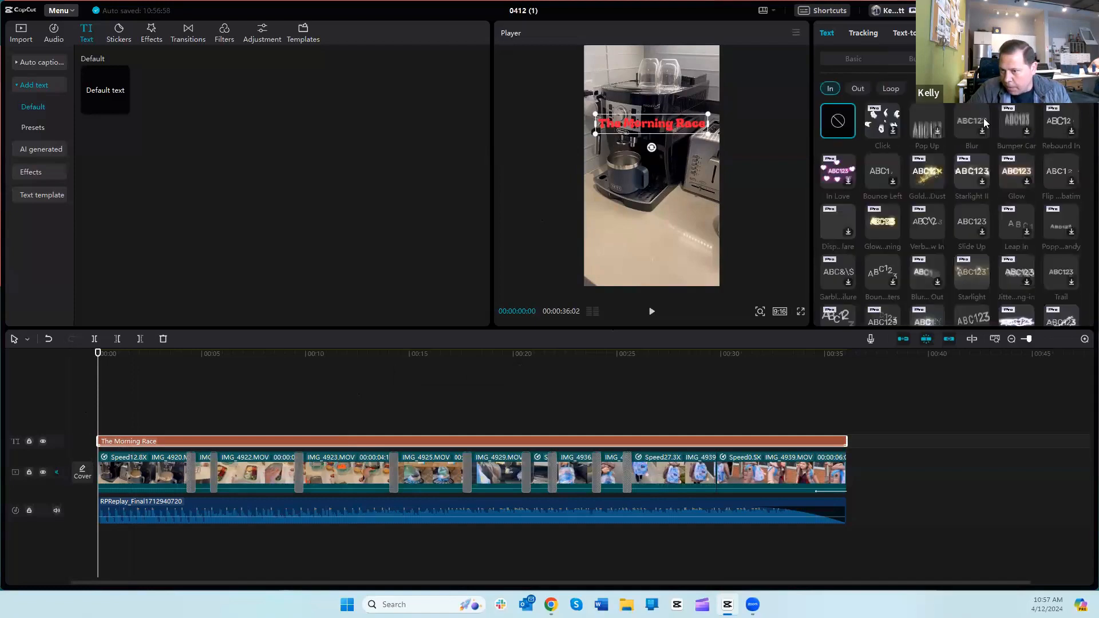
pyautogui.scroll(-3, 983, 118)
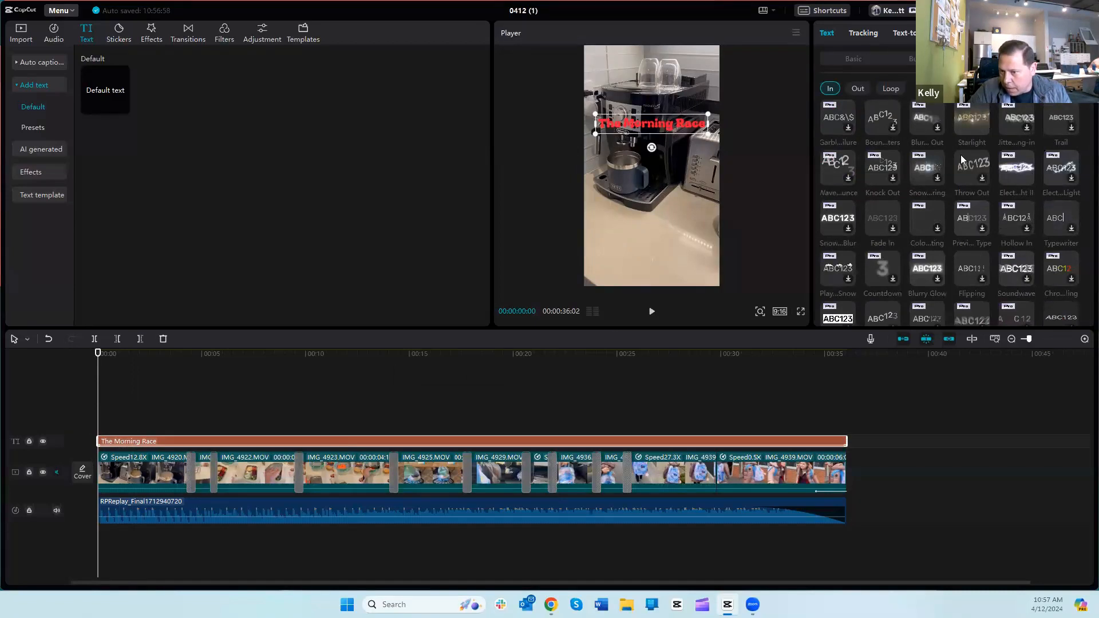
pyautogui.click(888, 219)
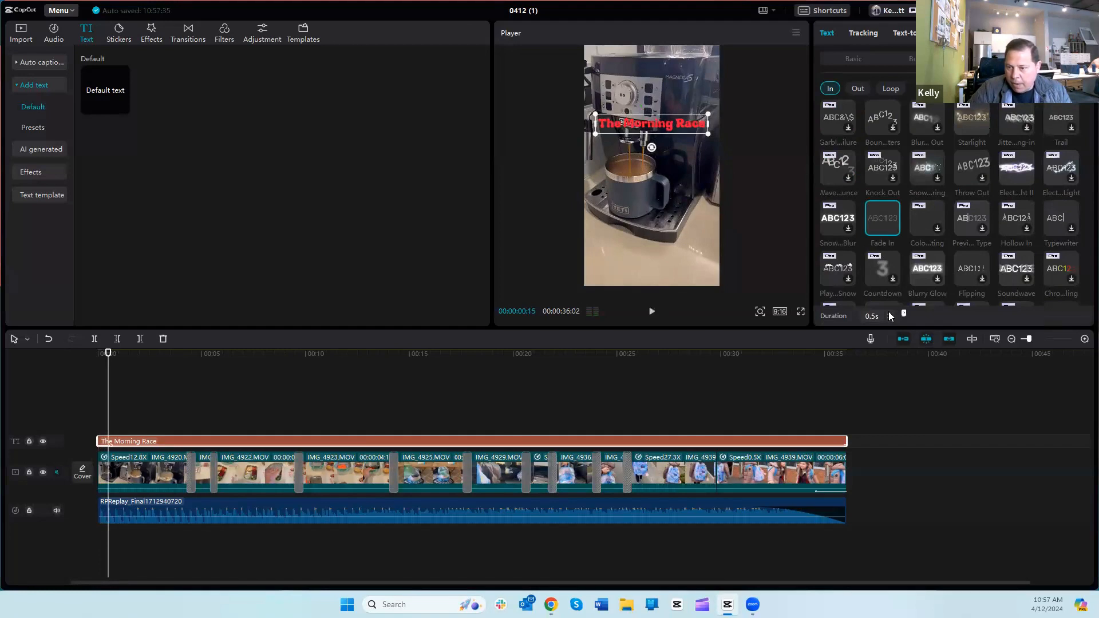
# Step: Set the title's Fade In duration to 2.0 s
pyautogui.click(888, 312)
pyautogui.click(889, 313)
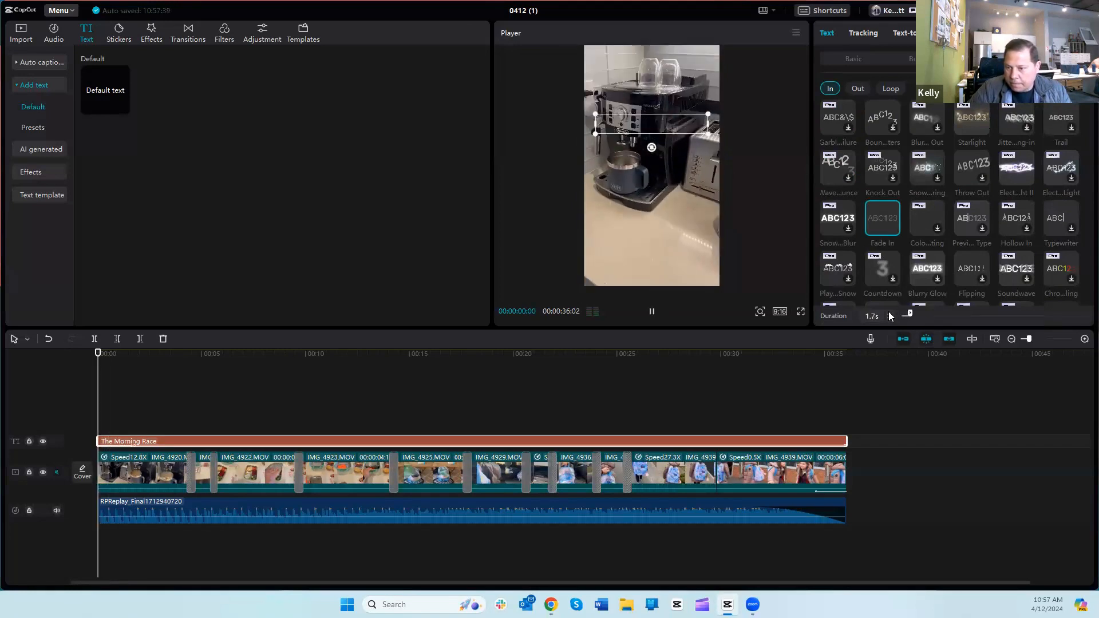
pyautogui.click(889, 312)
pyautogui.click(889, 312)
pyautogui.click(889, 312)
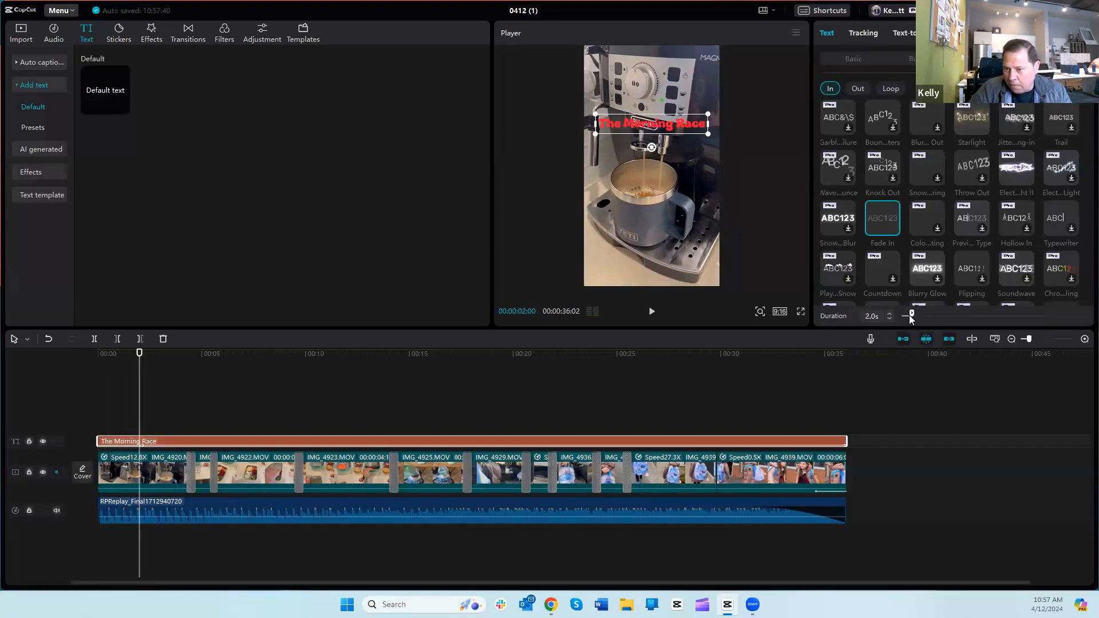
# Step: Apply the Fade Out exit animation to the title with a duration of 5.5 s and play the ending to check it
pyautogui.moveTo(138, 403); pyautogui.dragTo(841, 407)
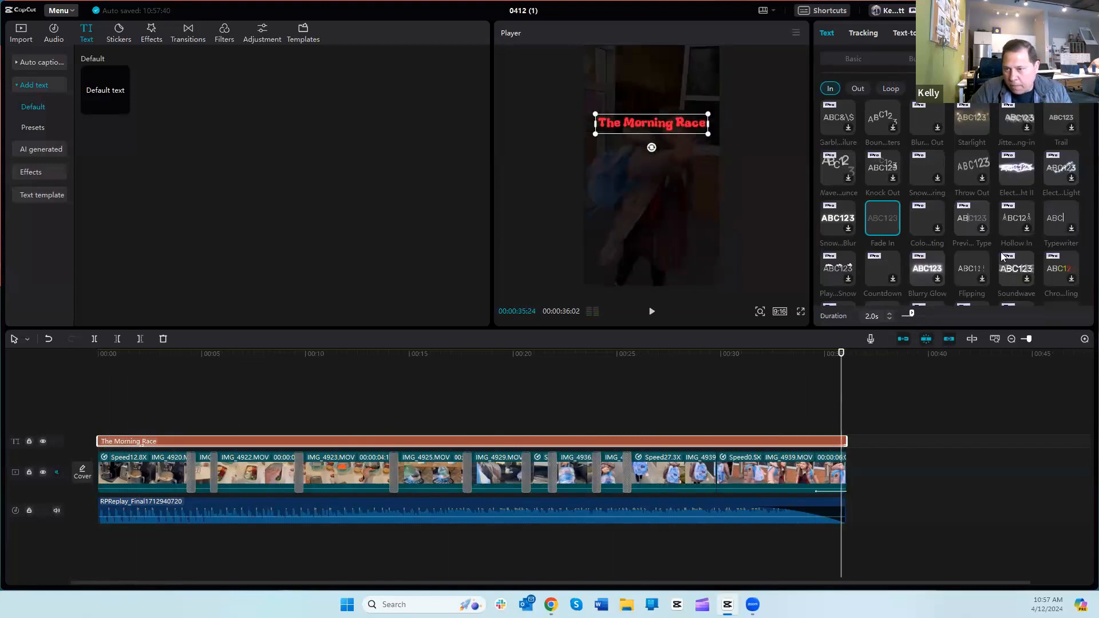
pyautogui.click(858, 89)
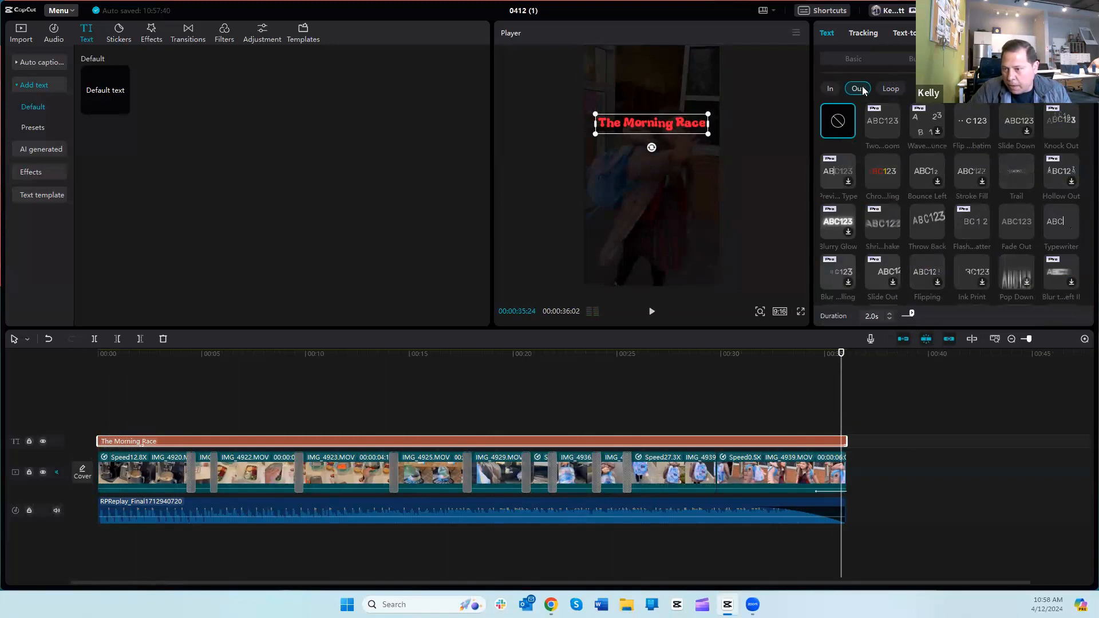
pyautogui.click(1023, 217)
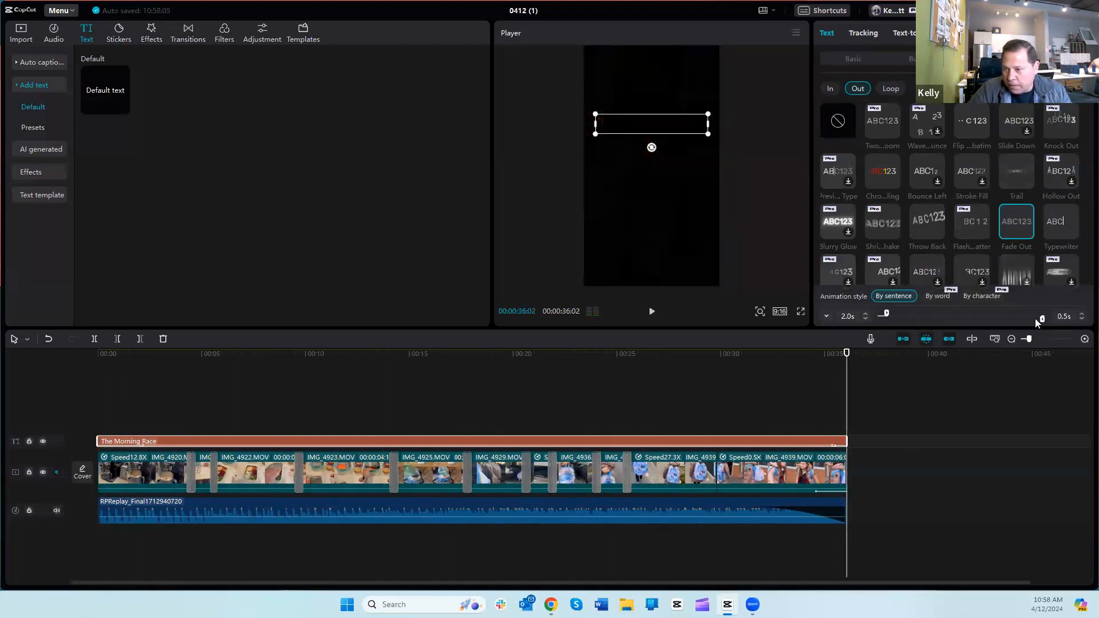
pyautogui.moveTo(1014, 319); pyautogui.dragTo(957, 318)
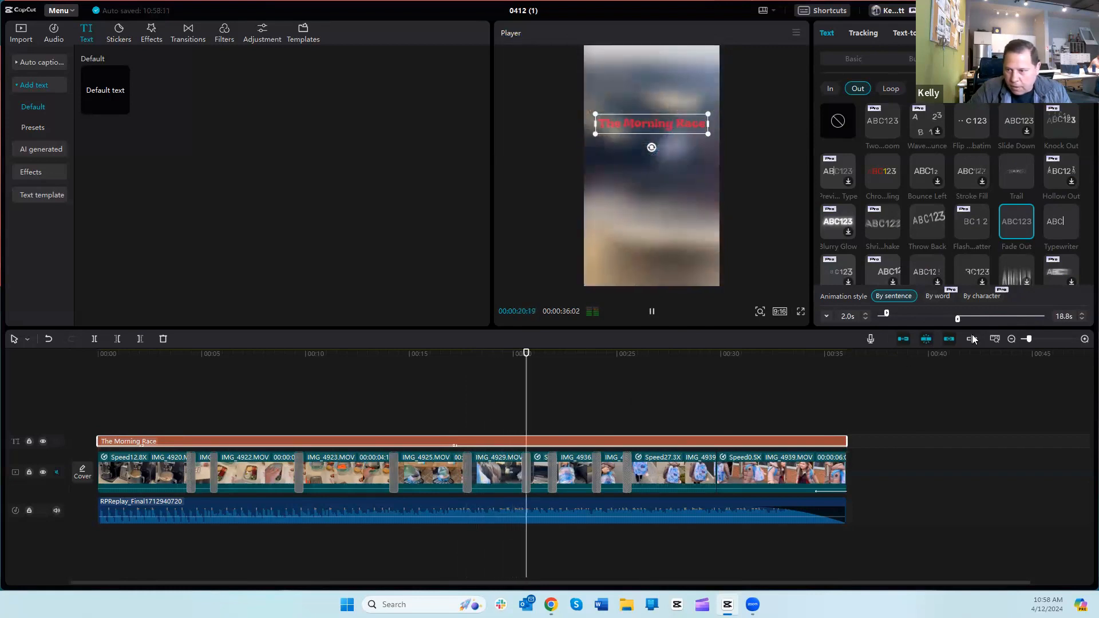
pyautogui.moveTo(997, 319); pyautogui.dragTo(1024, 315)
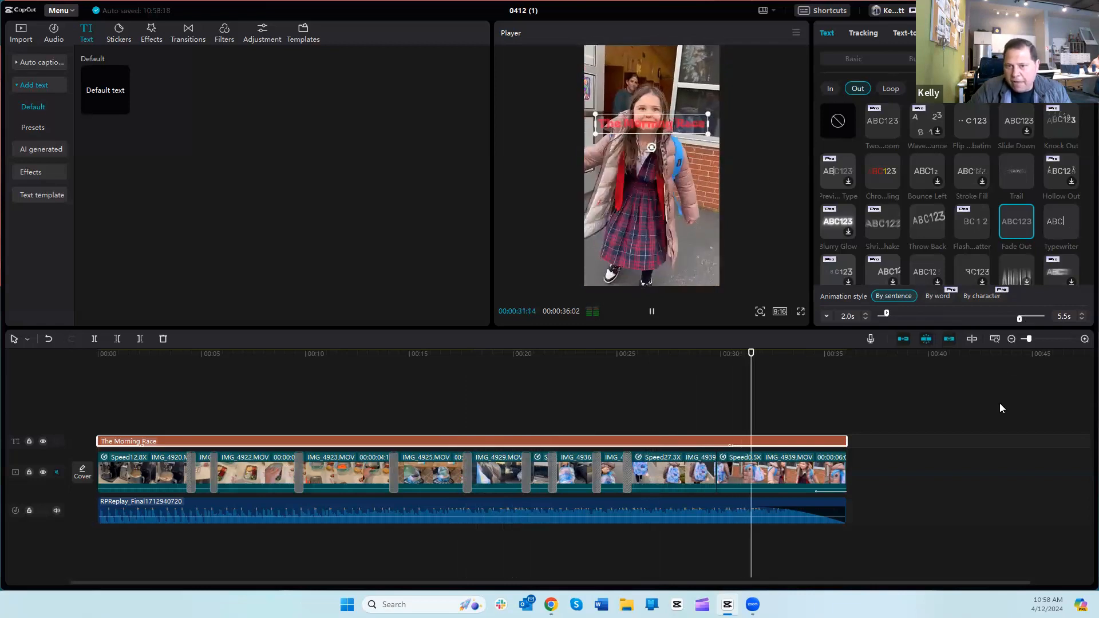
pyautogui.click(782, 243)
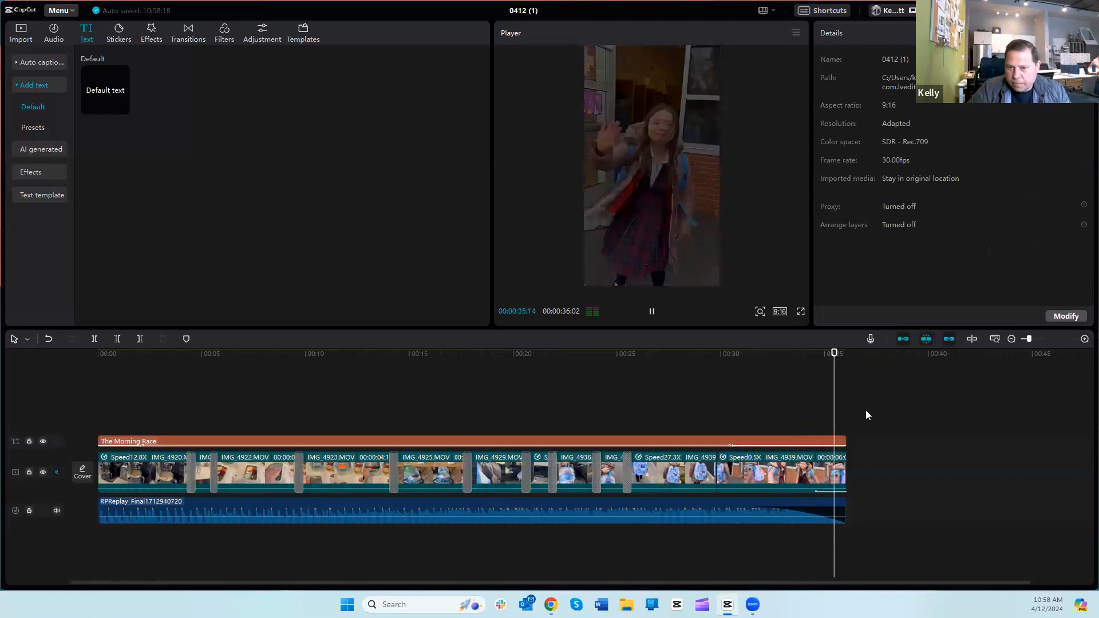
pyautogui.press('Home')
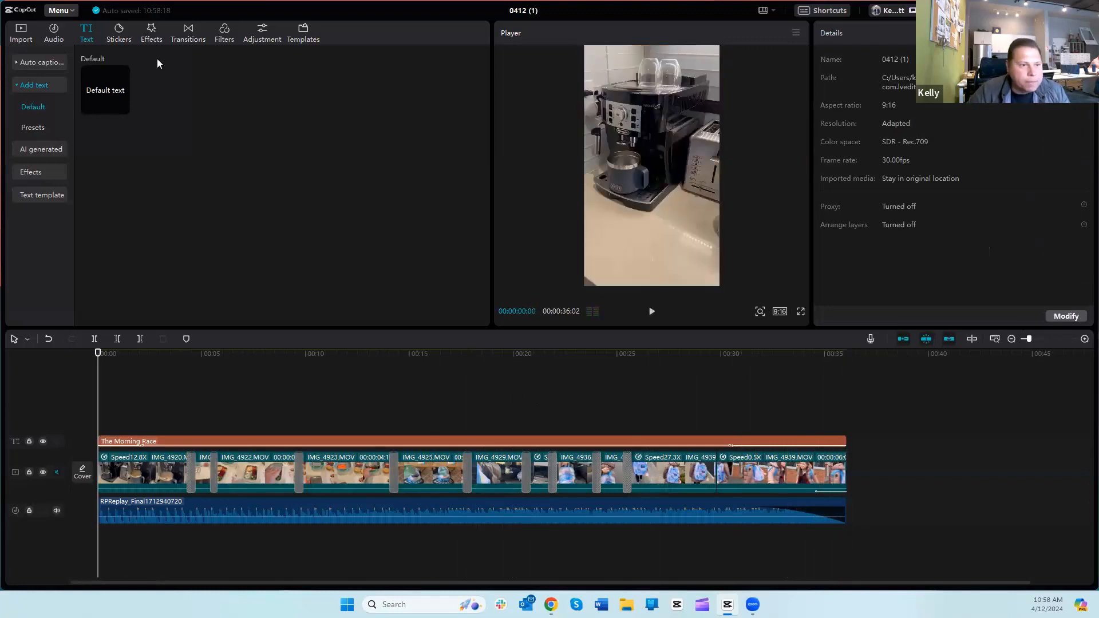
# Step: Search the stickers for "real estate" and add the sticker of two people making an exchange at 00:00:02:17
pyautogui.click(123, 36)
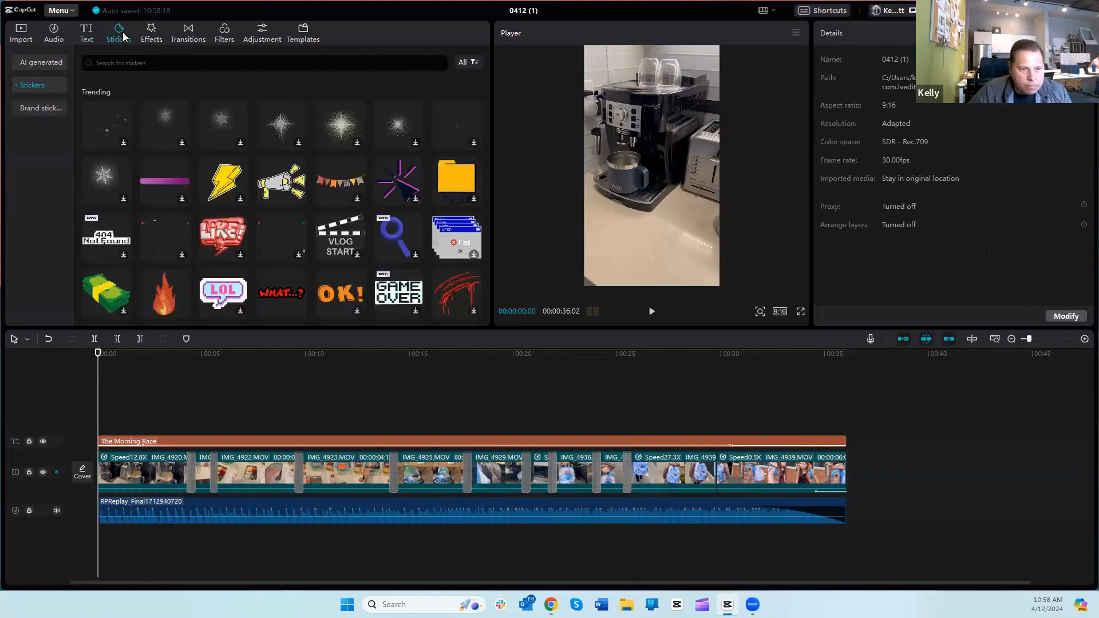
pyautogui.click(114, 385)
pyautogui.moveTo(130, 380); pyautogui.dragTo(151, 382)
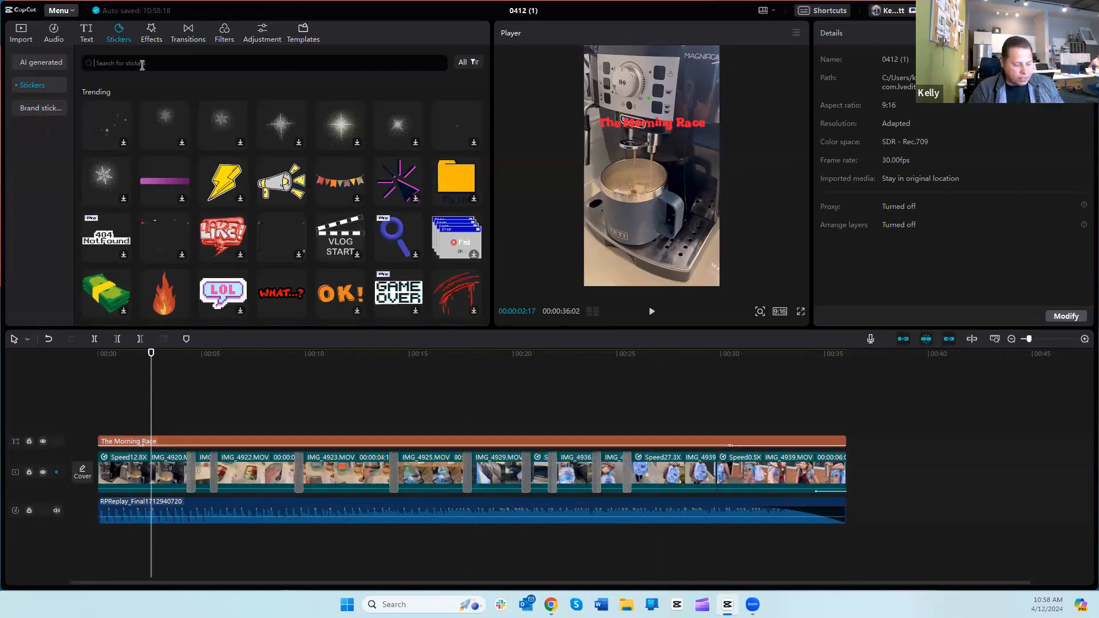
pyautogui.write('real estate')
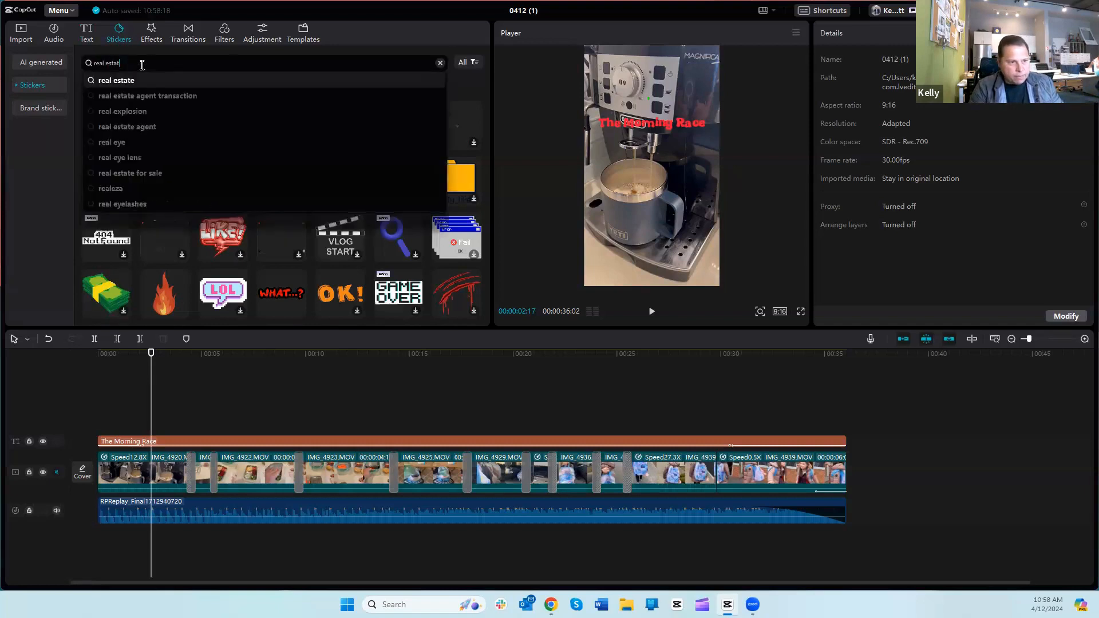
pyautogui.press('Return')
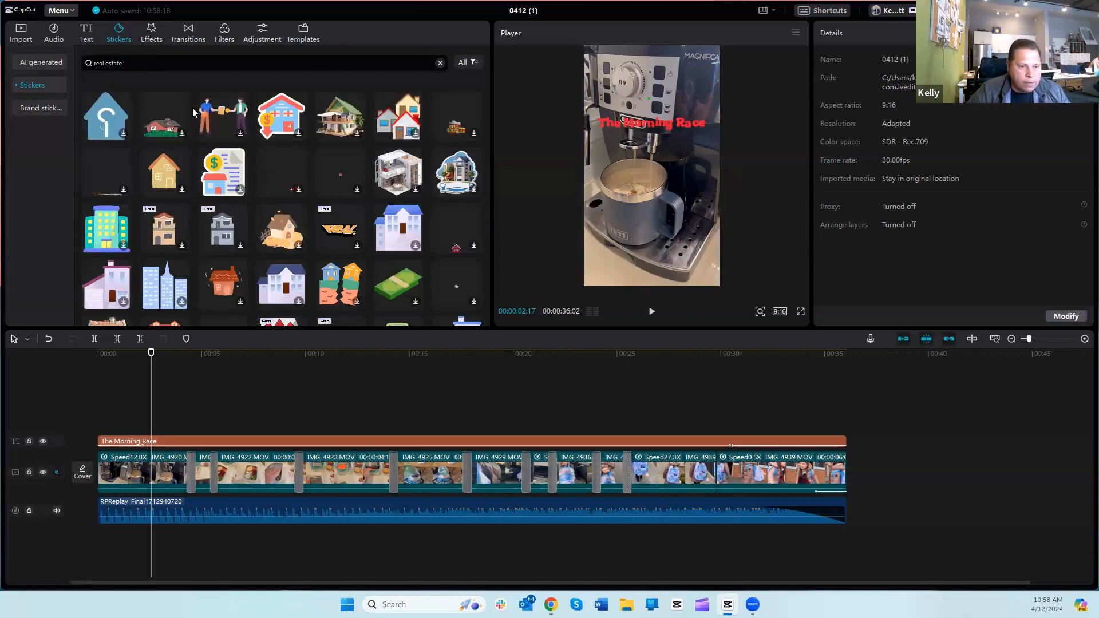
pyautogui.click(241, 136)
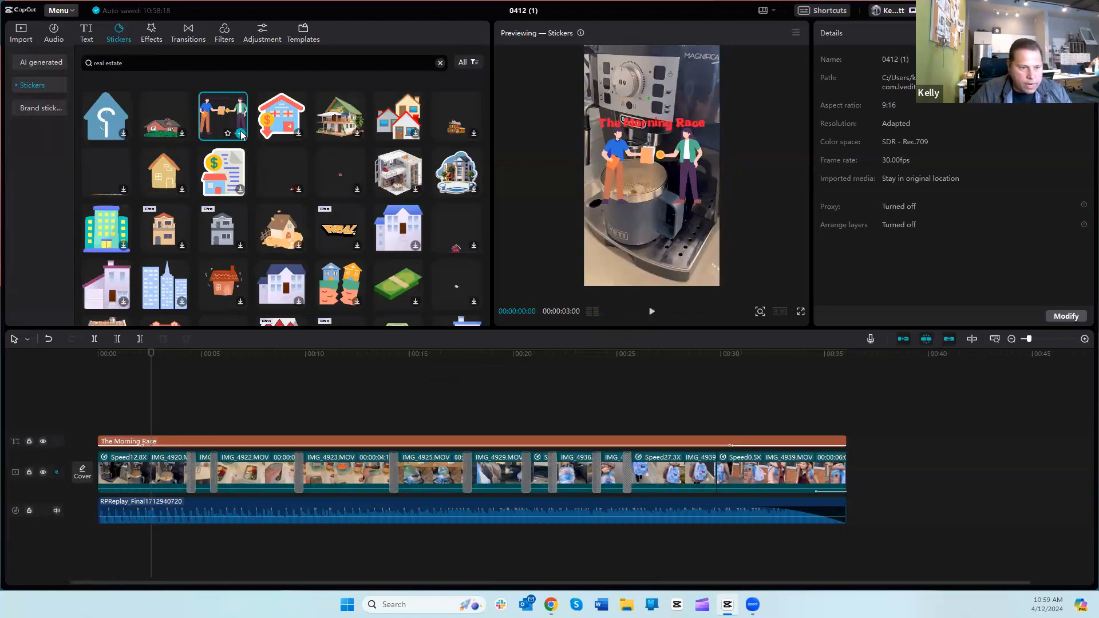
pyautogui.click(242, 133)
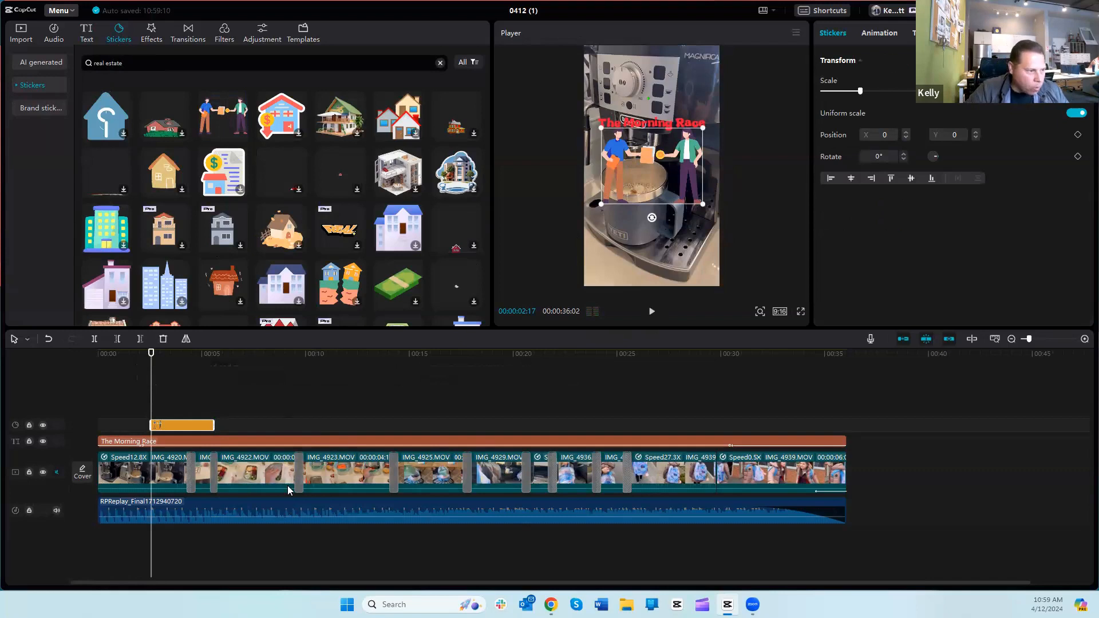
# Step: Move the sticker below the title to X 96, Y -269 and rotate it to 435°
pyautogui.click(170, 393)
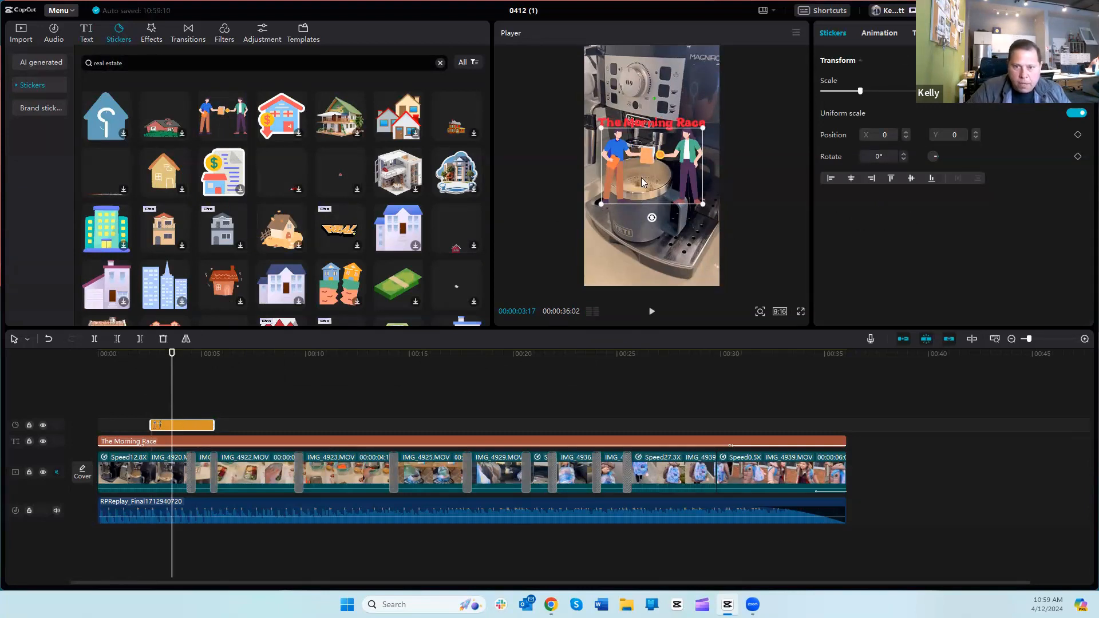
pyautogui.moveTo(633, 171)
pyautogui.mouseDown()
pyautogui.moveTo(638, 184)
pyautogui.moveTo(617, 135)
pyautogui.moveTo(639, 189)
pyautogui.mouseUp()
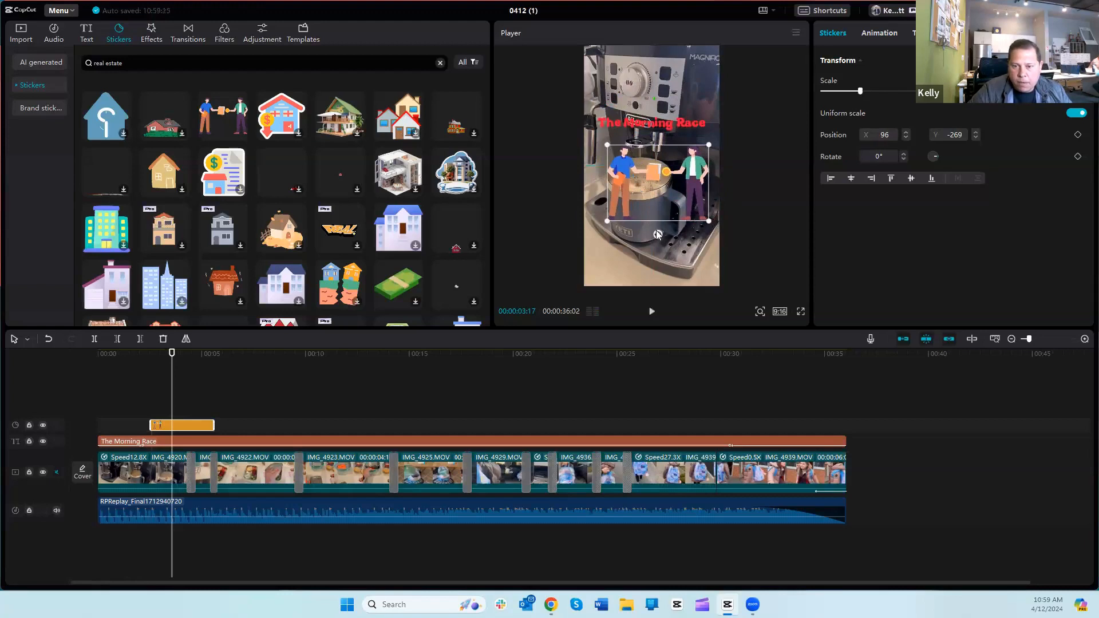
pyautogui.moveTo(640, 231); pyautogui.dragTo(607, 191)
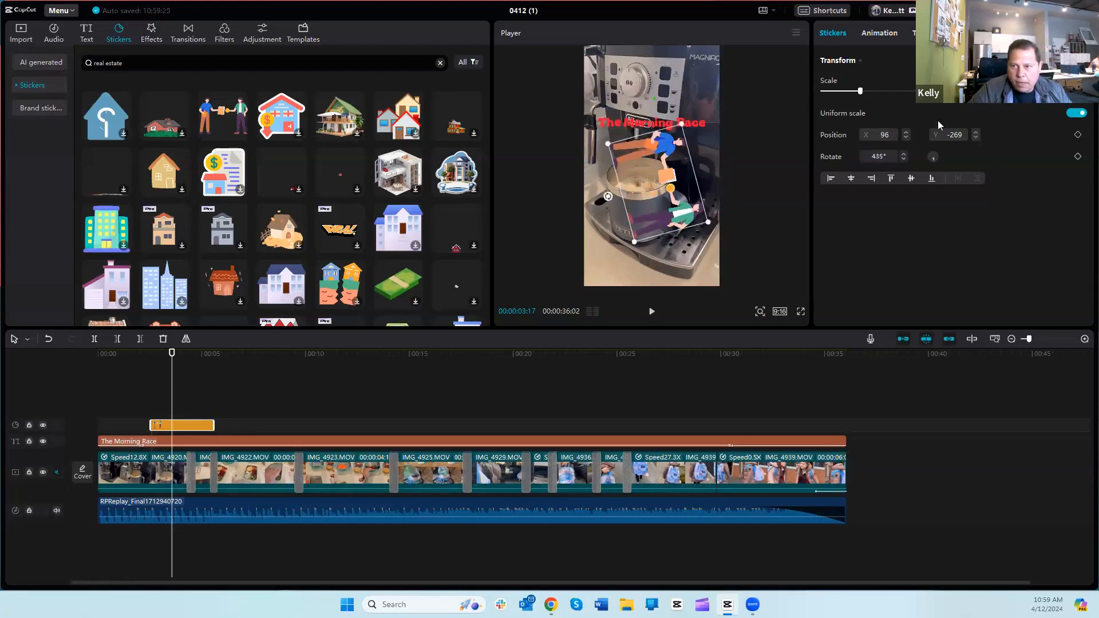
# Step: Give the sticker a Bounce In entrance animation and a Bounce Out exit animation, each lasting 0.5 s
pyautogui.click(873, 35)
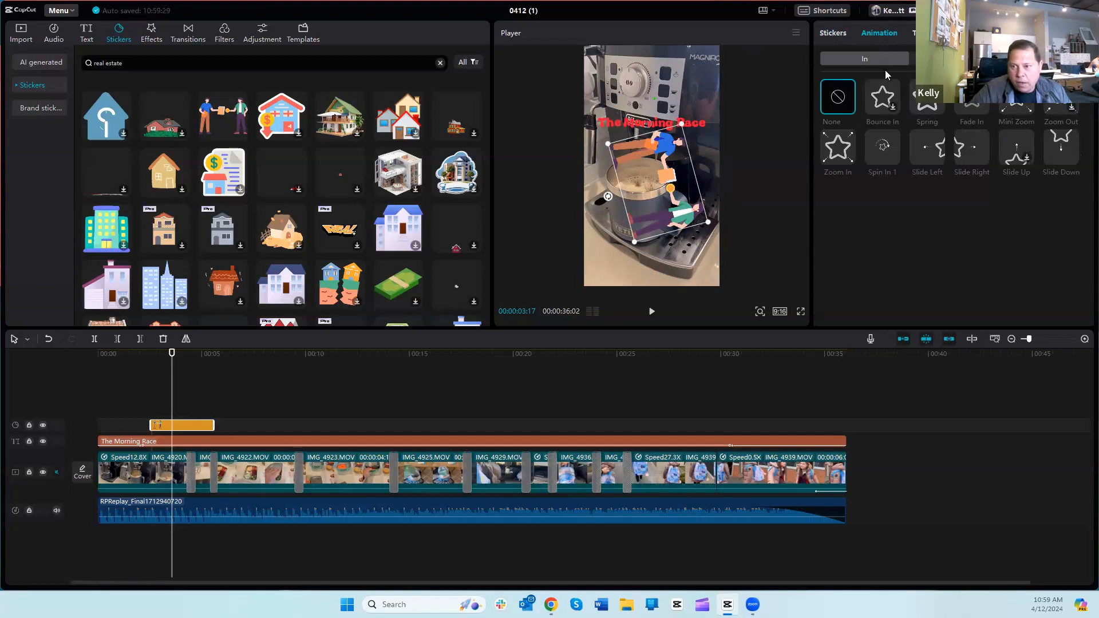
pyautogui.click(885, 100)
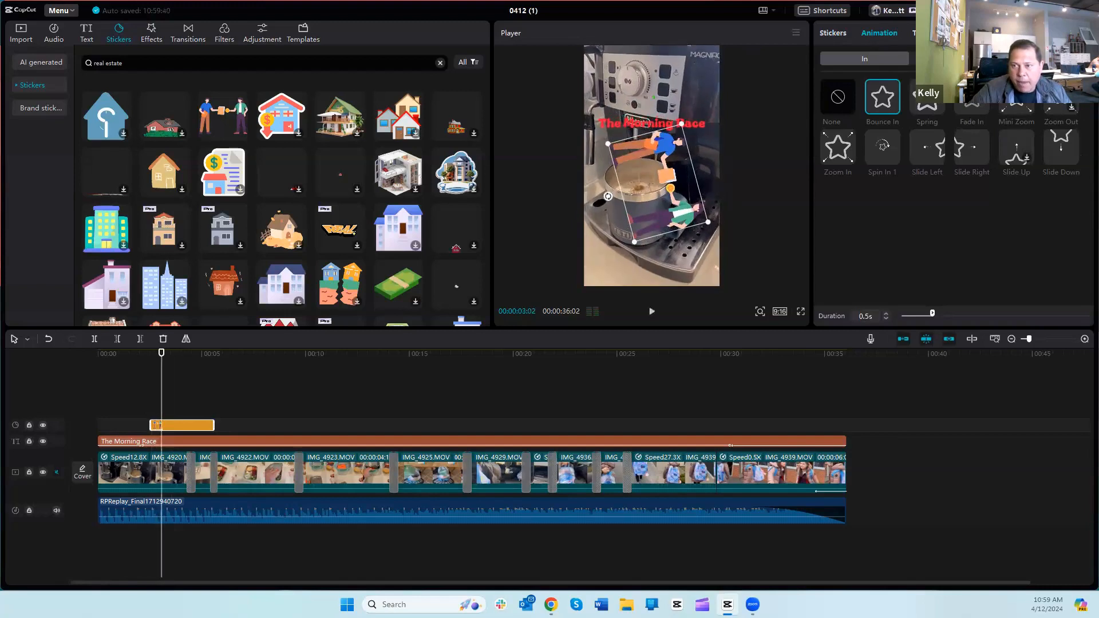
pyautogui.click(953, 58)
pyautogui.click(885, 102)
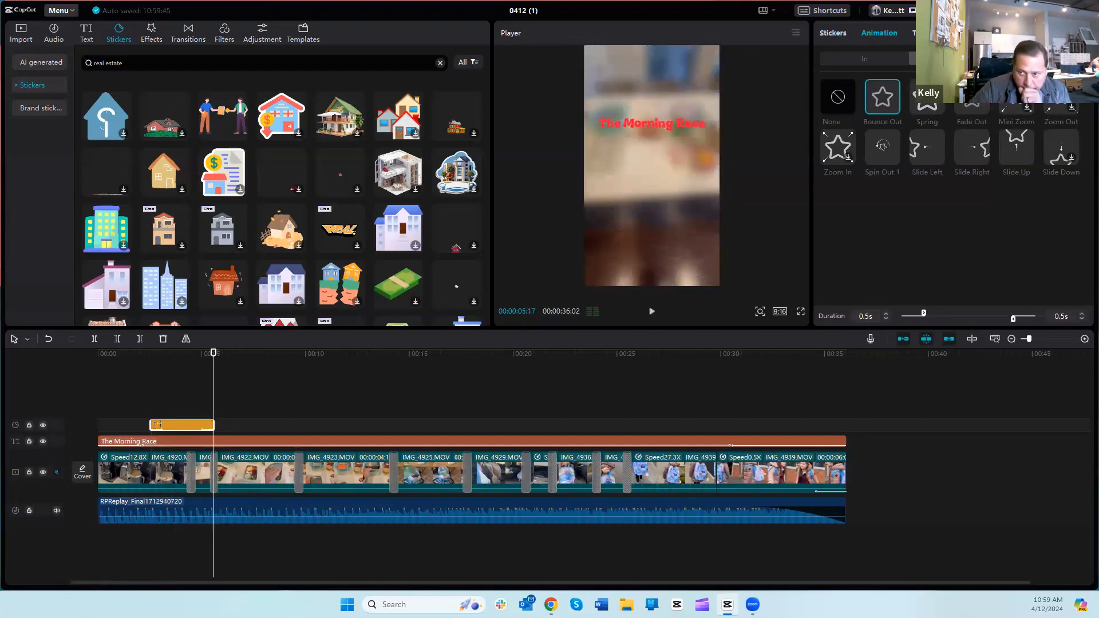
# Step: Try the Flip II loop animation on the sticker at a speed of 0.1 s and clear it again
pyautogui.click(1042, 58)
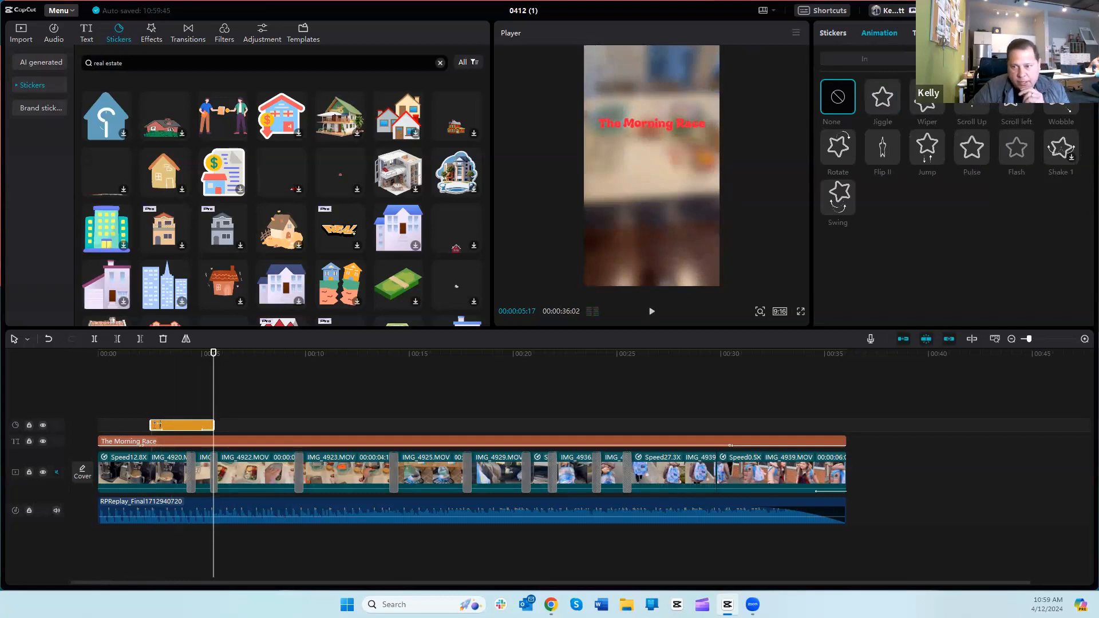
pyautogui.click(882, 150)
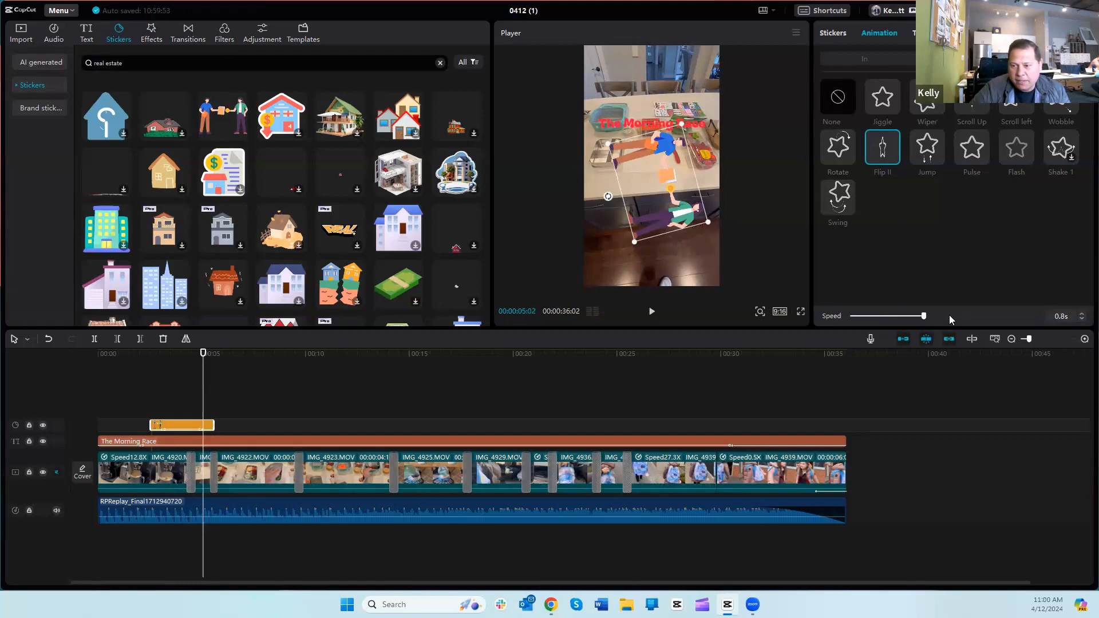
pyautogui.moveTo(1003, 317); pyautogui.dragTo(1004, 316)
pyautogui.moveTo(902, 313); pyautogui.dragTo(853, 320)
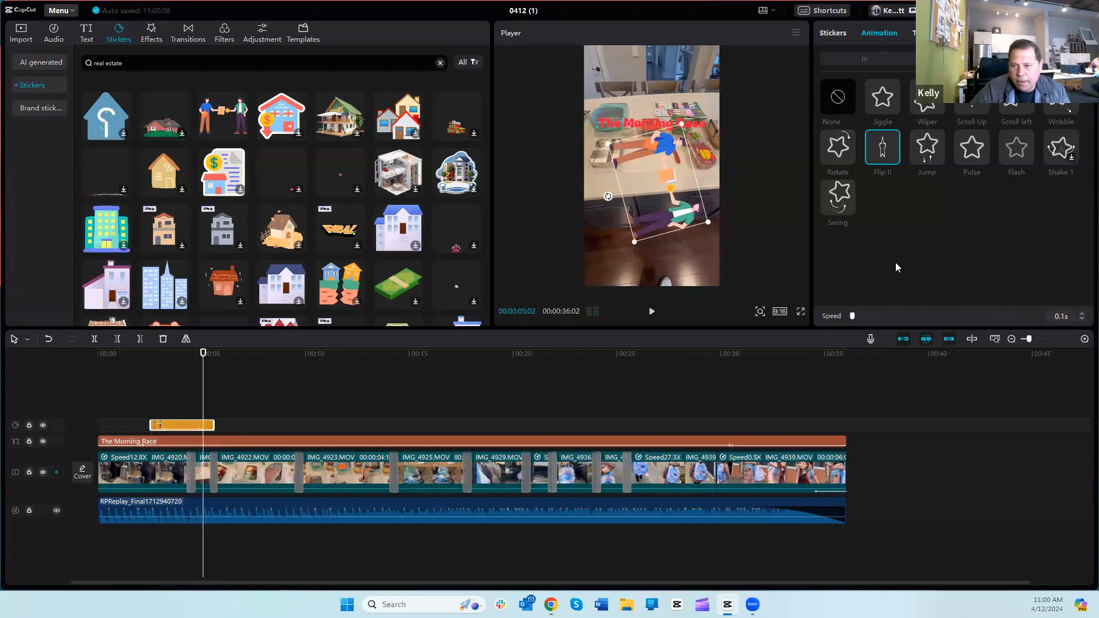
pyautogui.click(835, 99)
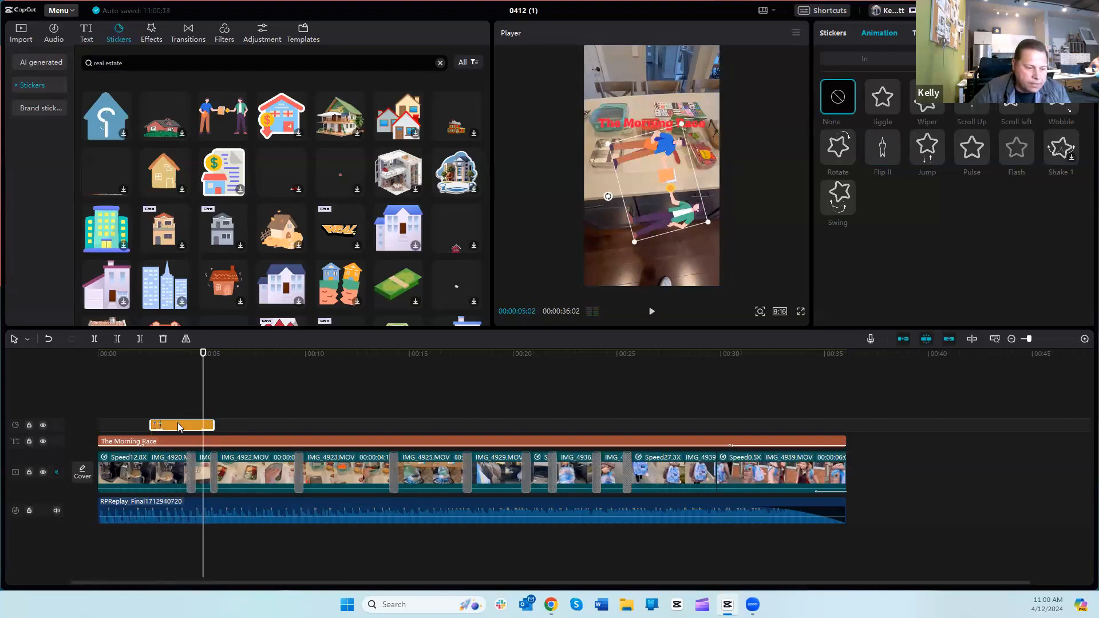
# Step: Delete the sticker of two people from the timeline and return the playhead to the start
pyautogui.press('Delete')
pyautogui.moveTo(202, 400); pyautogui.dragTo(84, 394)
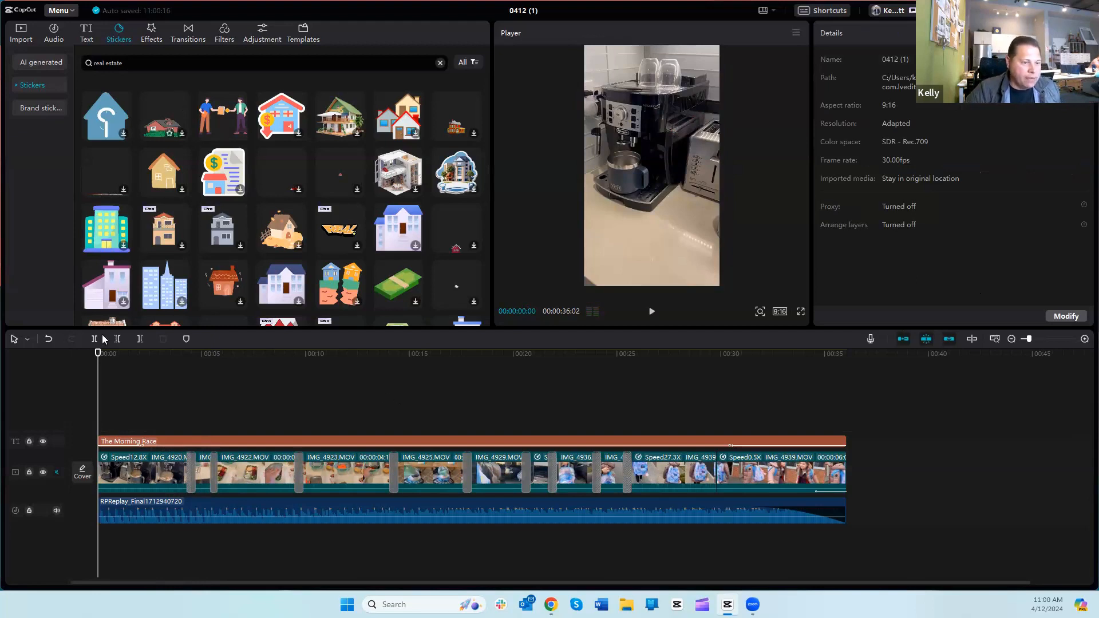
# Step: Add the Flickery Shots video effect above the first clip at 00:00:01:06
pyautogui.moveTo(105, 373); pyautogui.dragTo(124, 390)
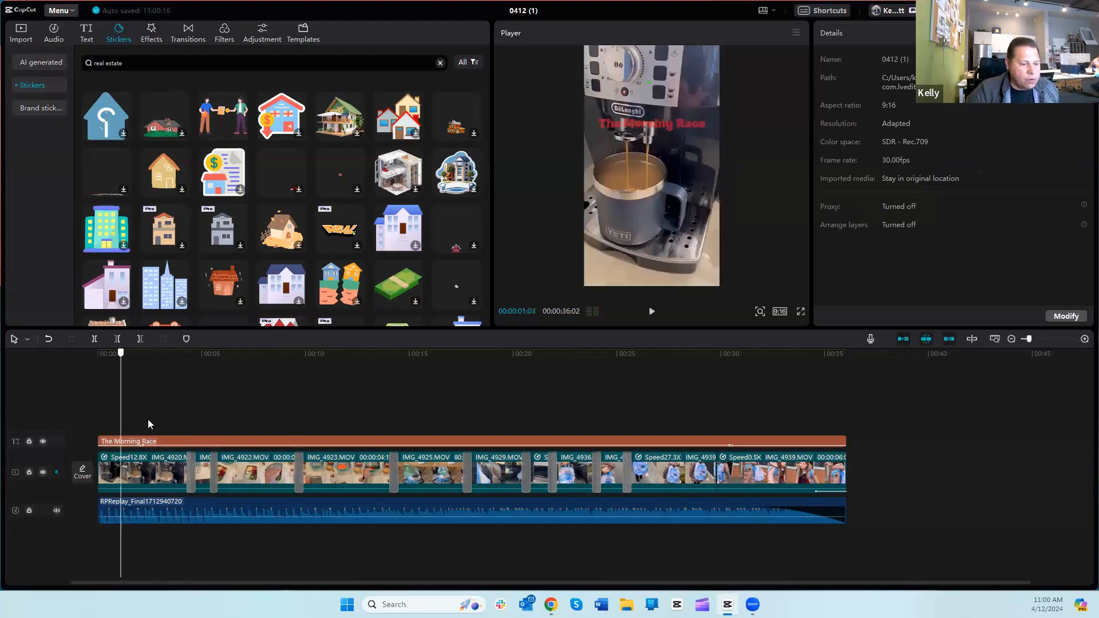
pyautogui.click(149, 459)
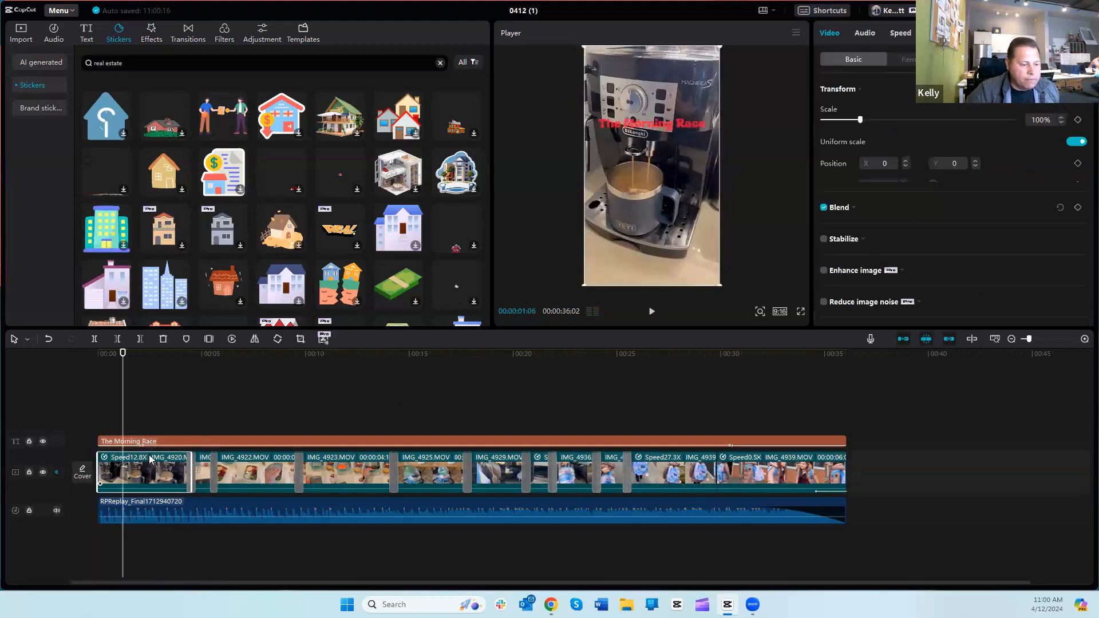
pyautogui.click(153, 31)
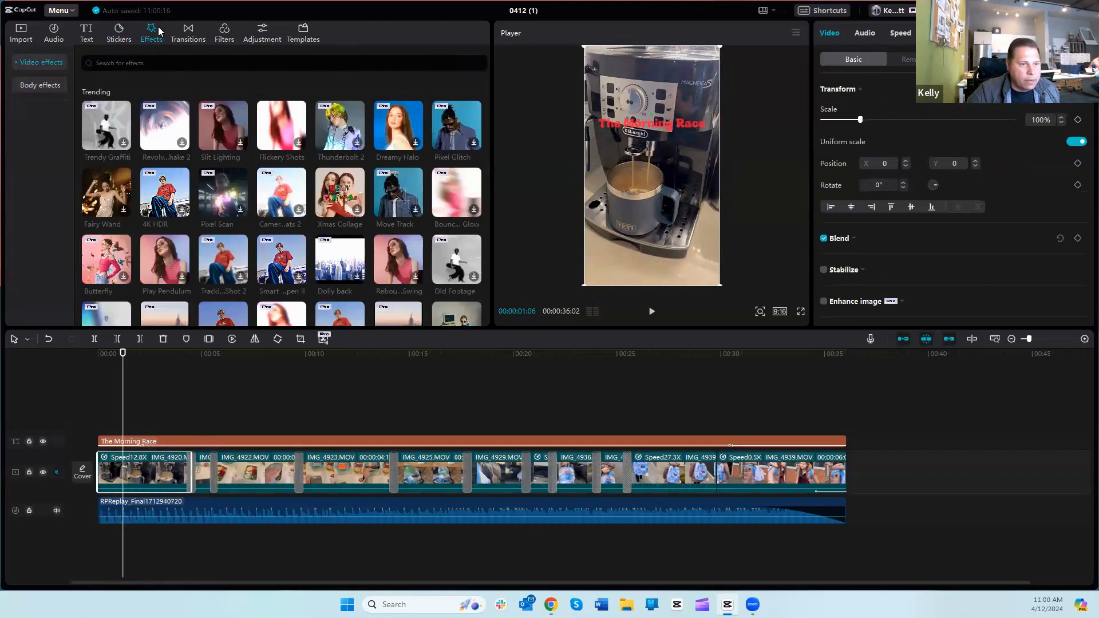
pyautogui.click(277, 122)
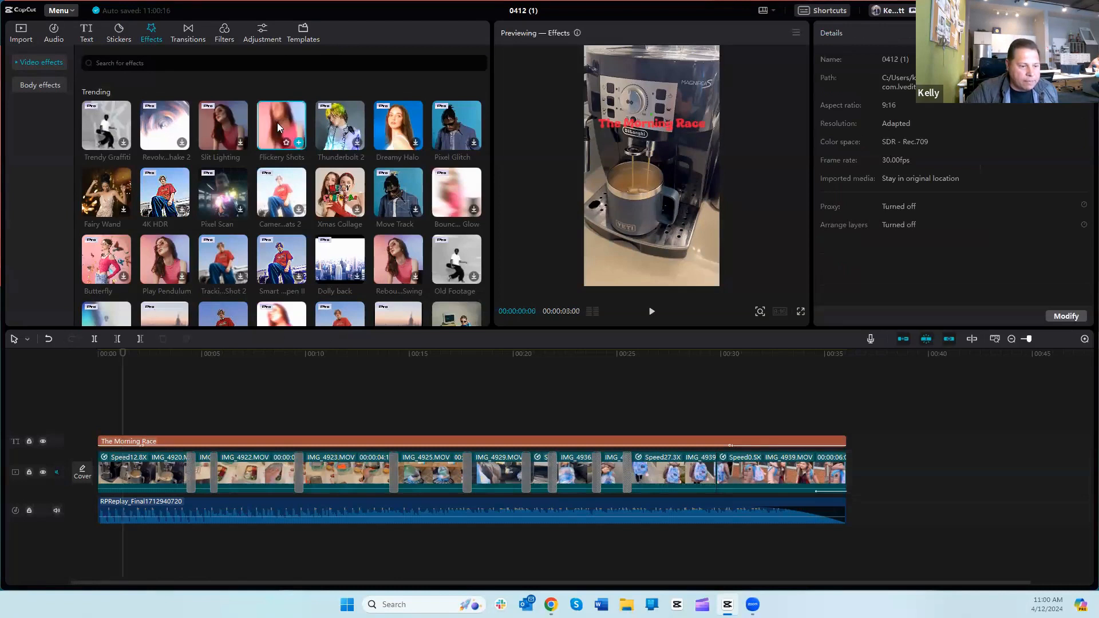
pyautogui.click(300, 144)
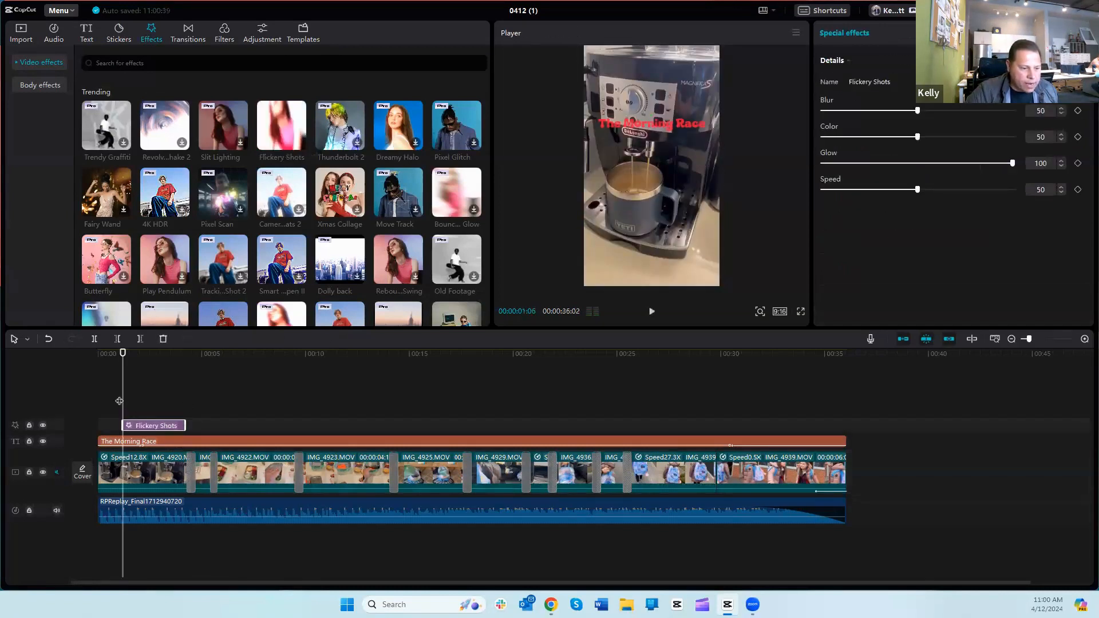
# Step: Play the opening from 00:00:00:21 to review the Flickery Shots effect
pyautogui.moveTo(121, 397); pyautogui.dragTo(113, 397)
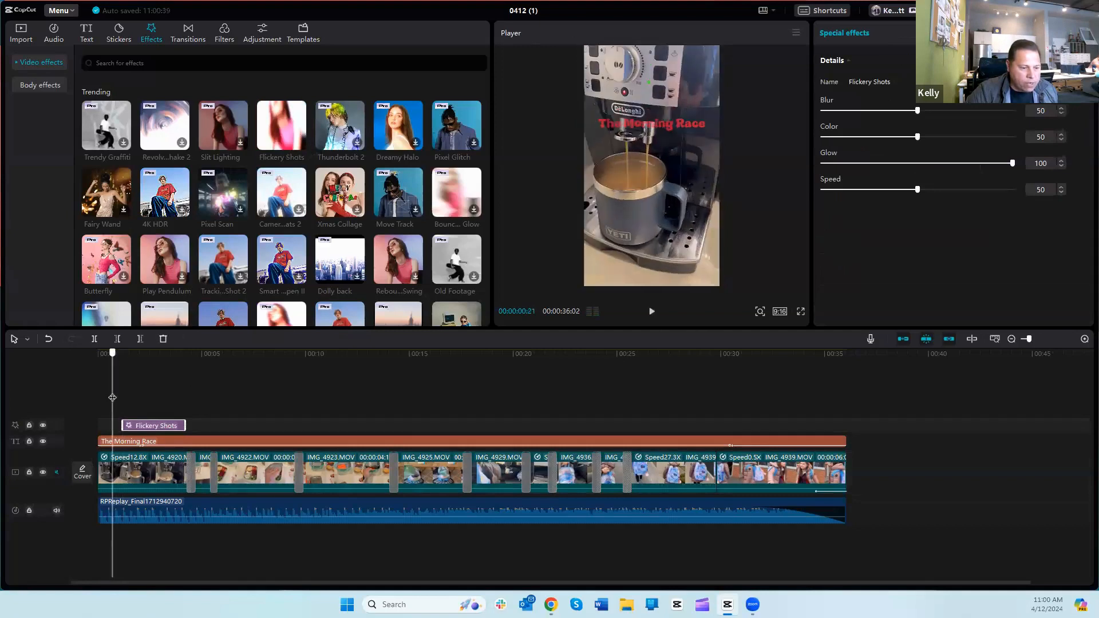
pyautogui.click(651, 312)
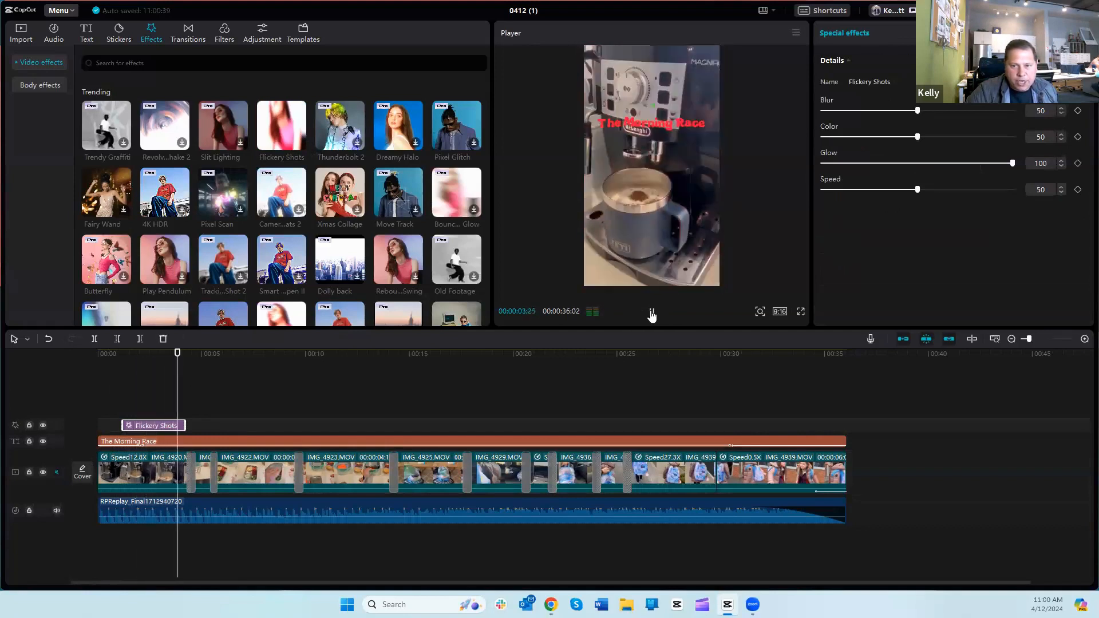
pyautogui.click(651, 312)
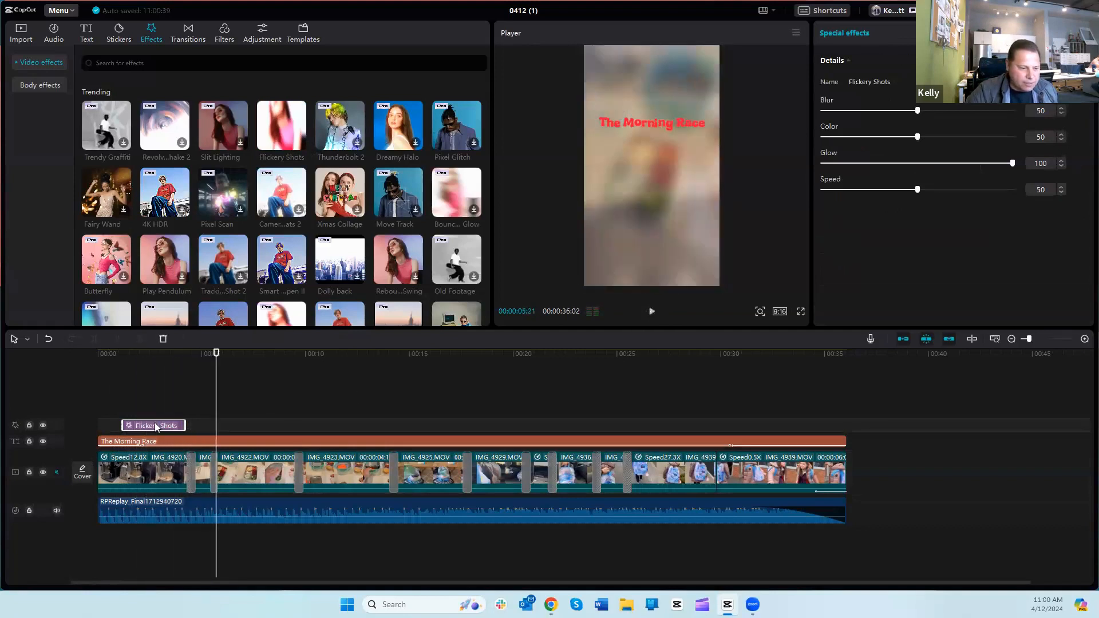
# Step: Fit the Flickery Shots effect over the whole first clip, play the video to check it and return to the start
pyautogui.moveTo(139, 427); pyautogui.dragTo(91, 400)
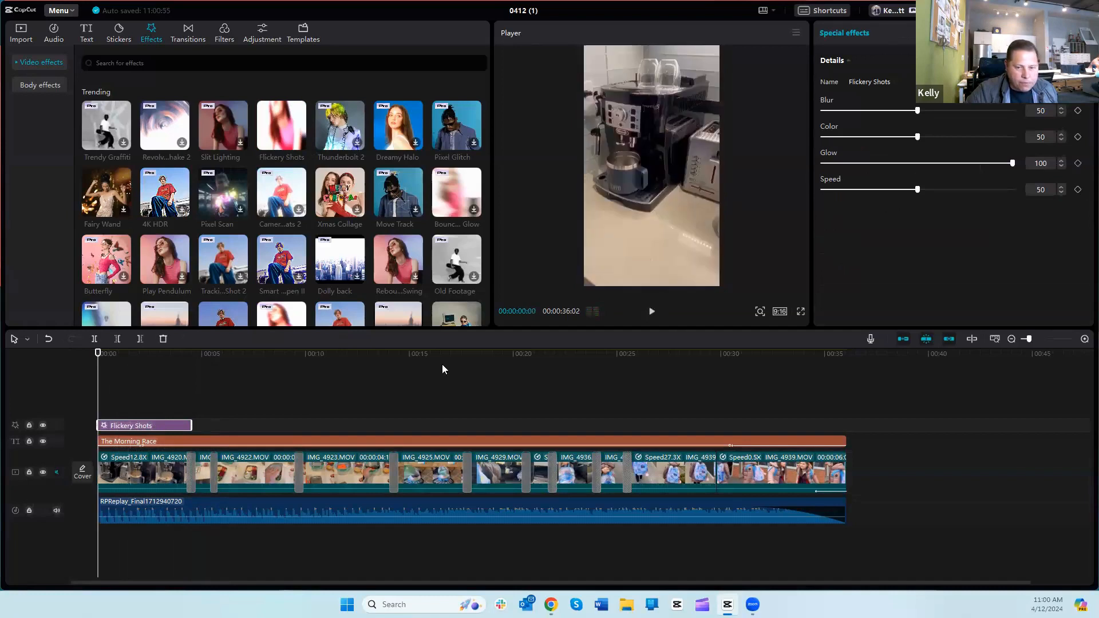
pyautogui.click(652, 312)
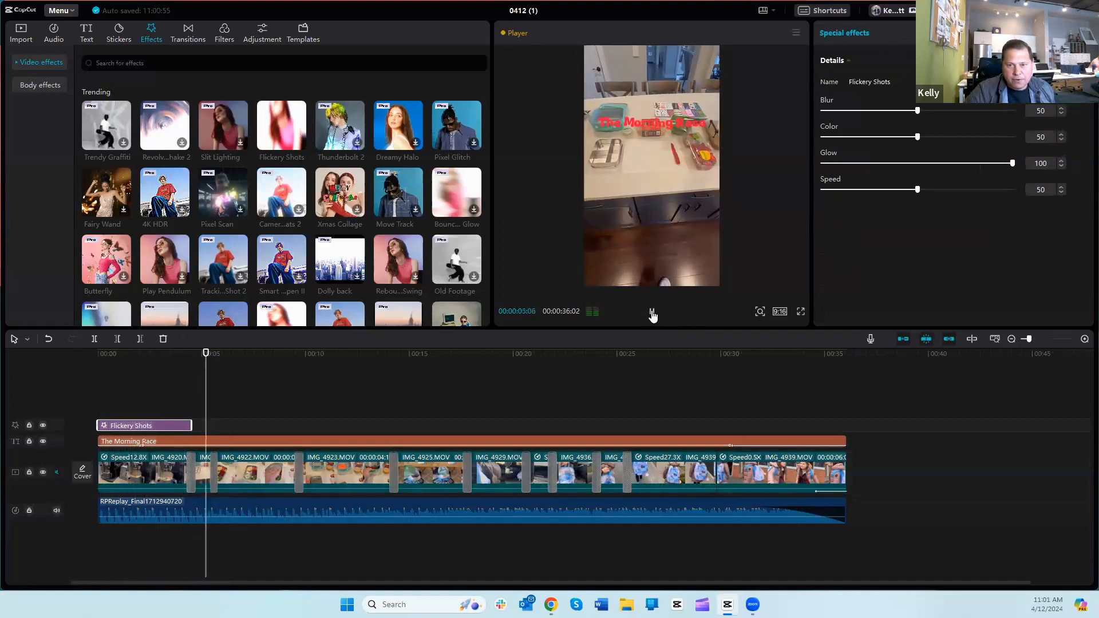
pyautogui.click(652, 314)
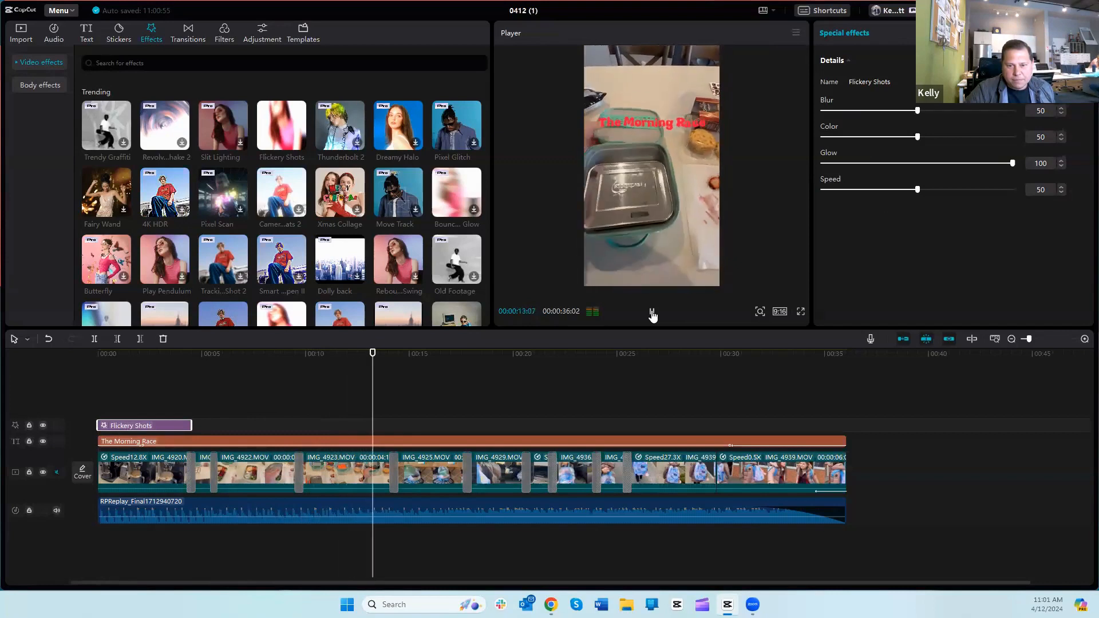
pyautogui.click(371, 383)
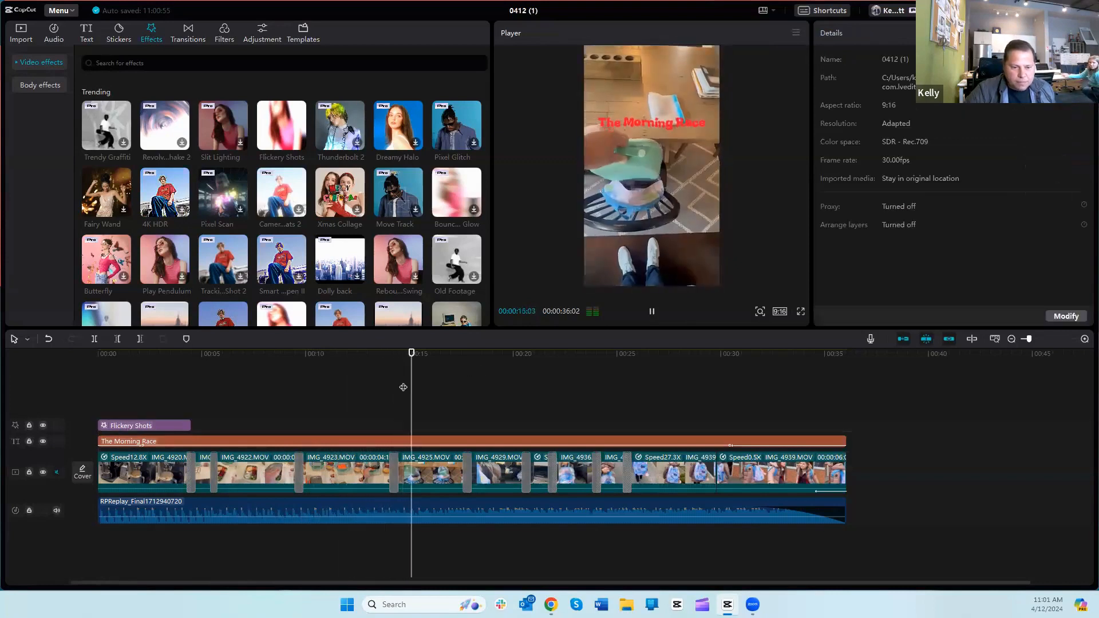
pyautogui.click(654, 313)
pyautogui.moveTo(428, 393); pyautogui.dragTo(96, 388)
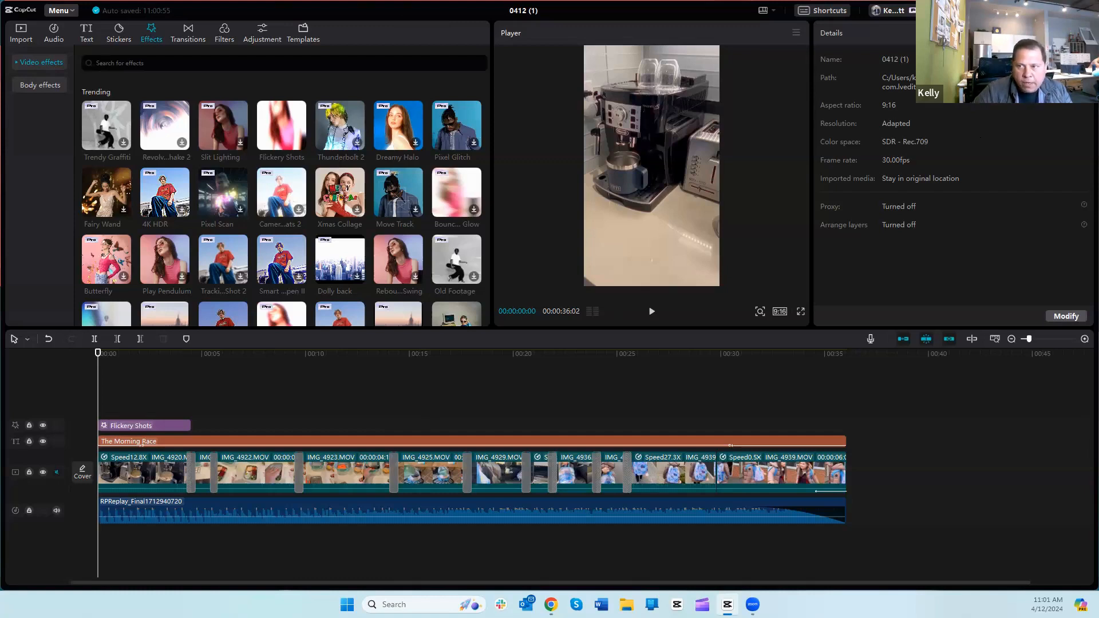
# Step: Open the export settings and name the exported video "The Morning Race"
pyautogui.click(997, 11)
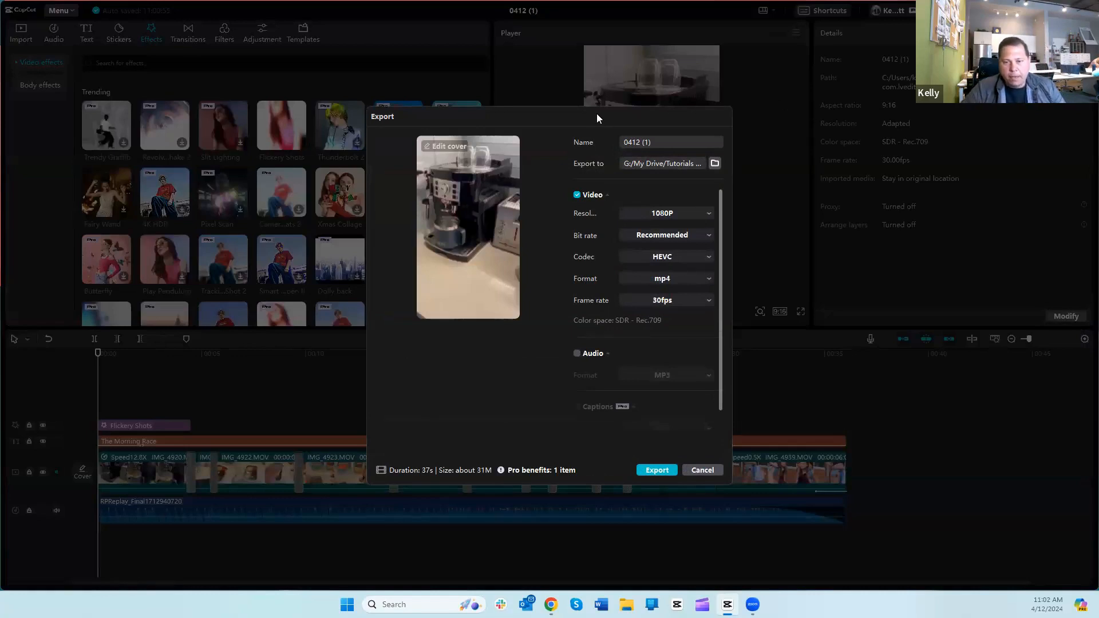
pyautogui.moveTo(659, 141); pyautogui.dragTo(632, 142)
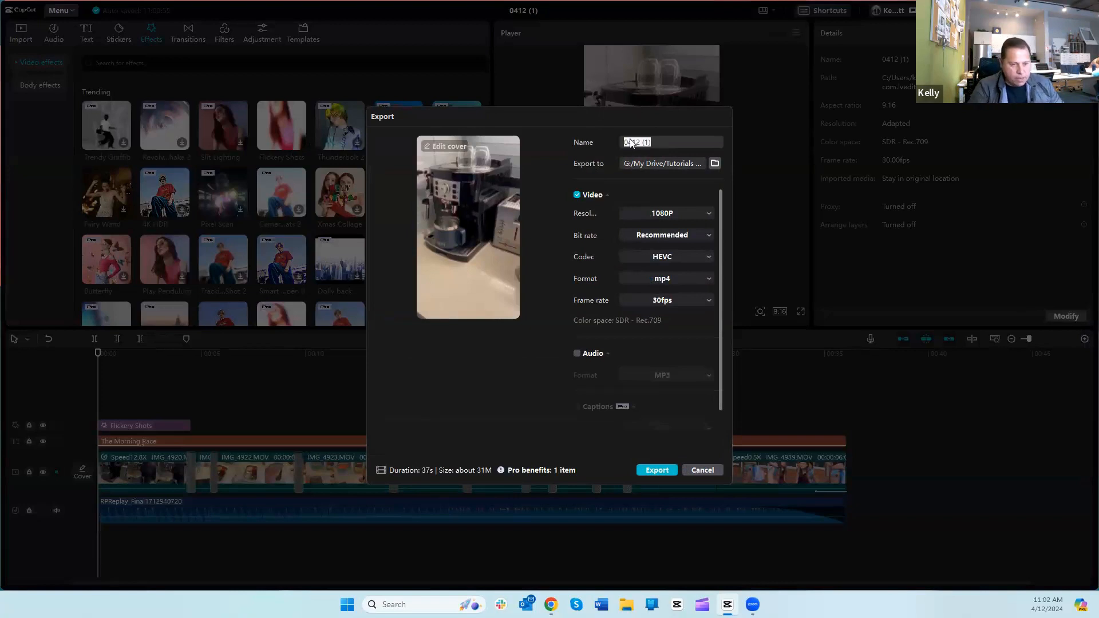
pyautogui.write('The Morning Race')
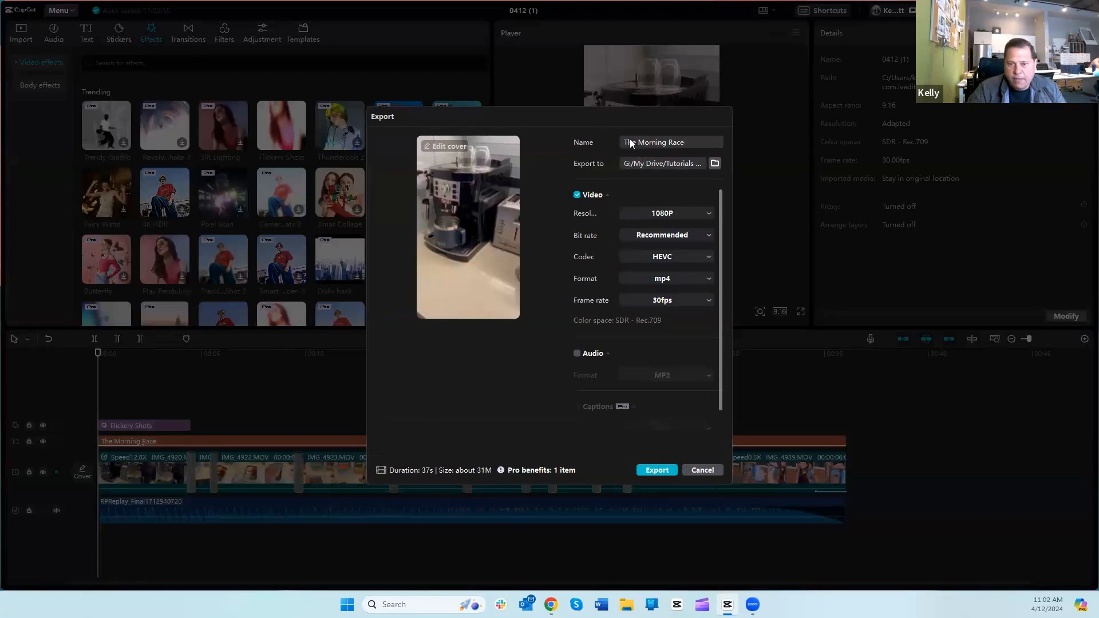
# Step: Set the export location to the My Drive folder on Google Drive (G:)
pyautogui.click(715, 164)
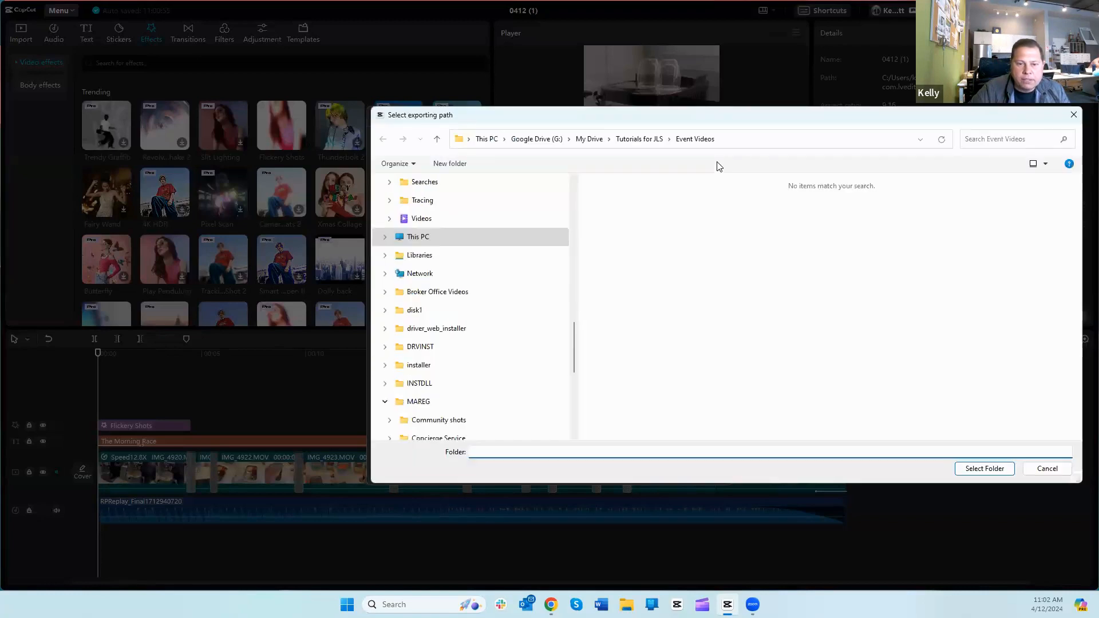
pyautogui.click(404, 238)
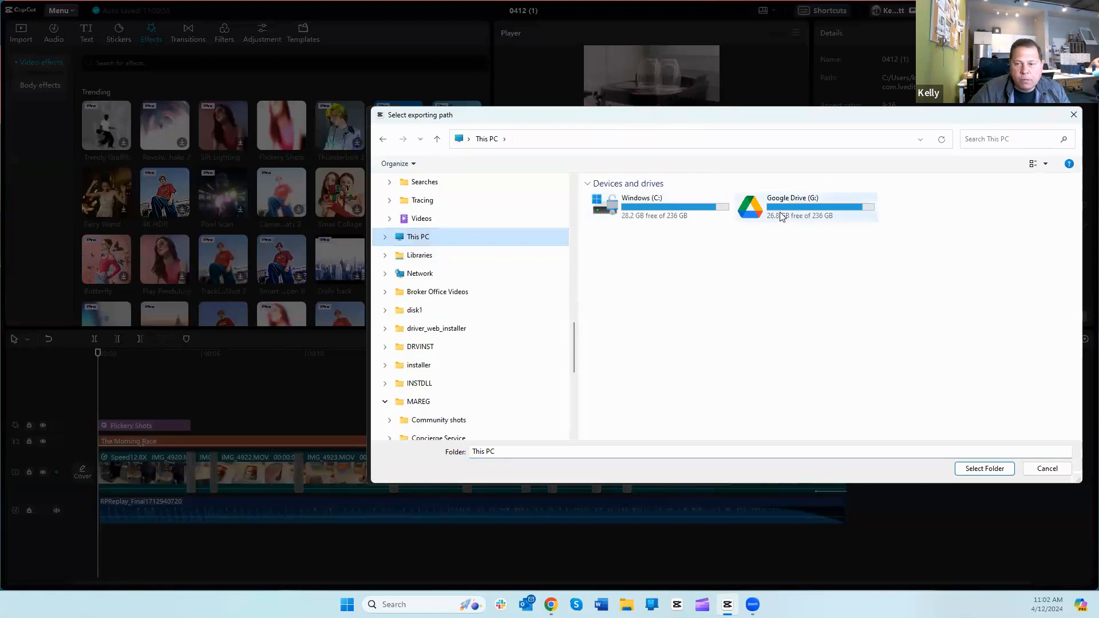
pyautogui.click(781, 218)
pyautogui.click(983, 469)
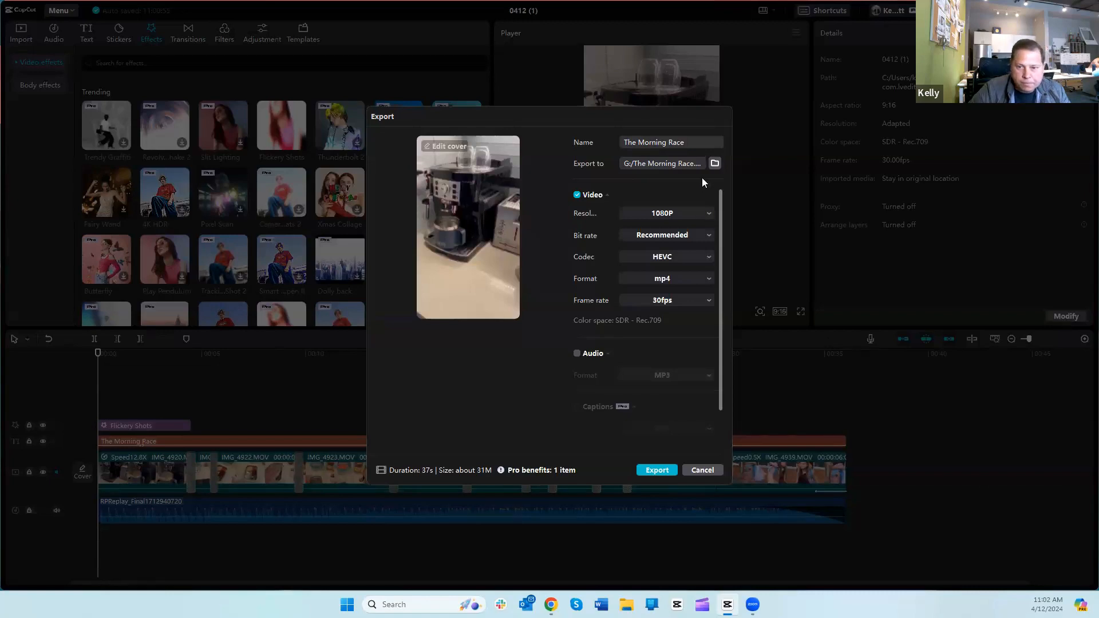
pyautogui.click(716, 165)
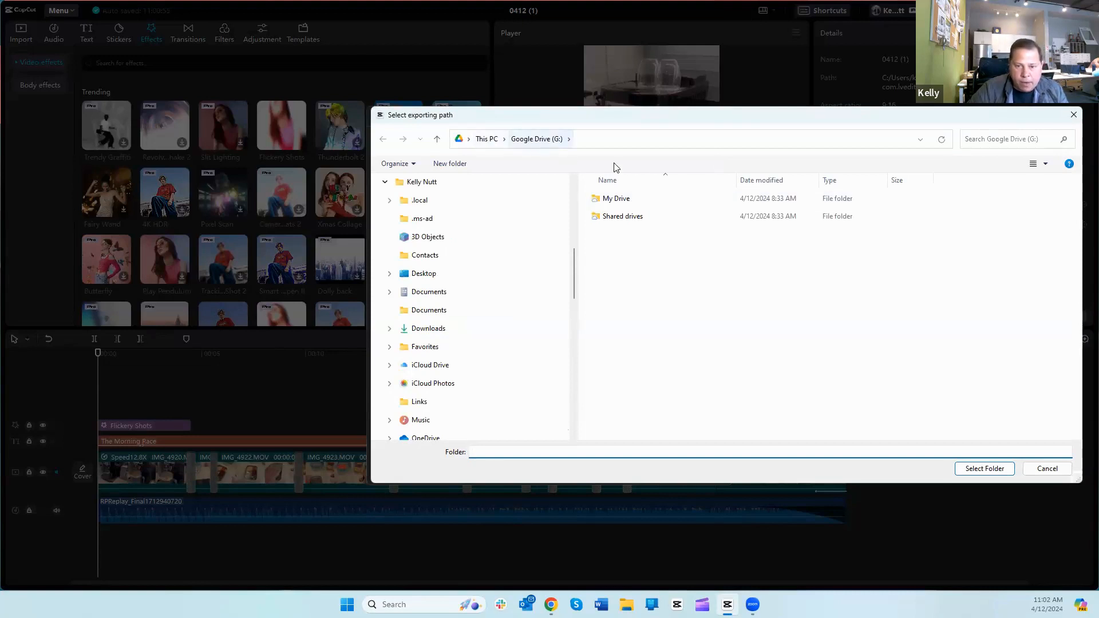
pyautogui.doubleClick(623, 201)
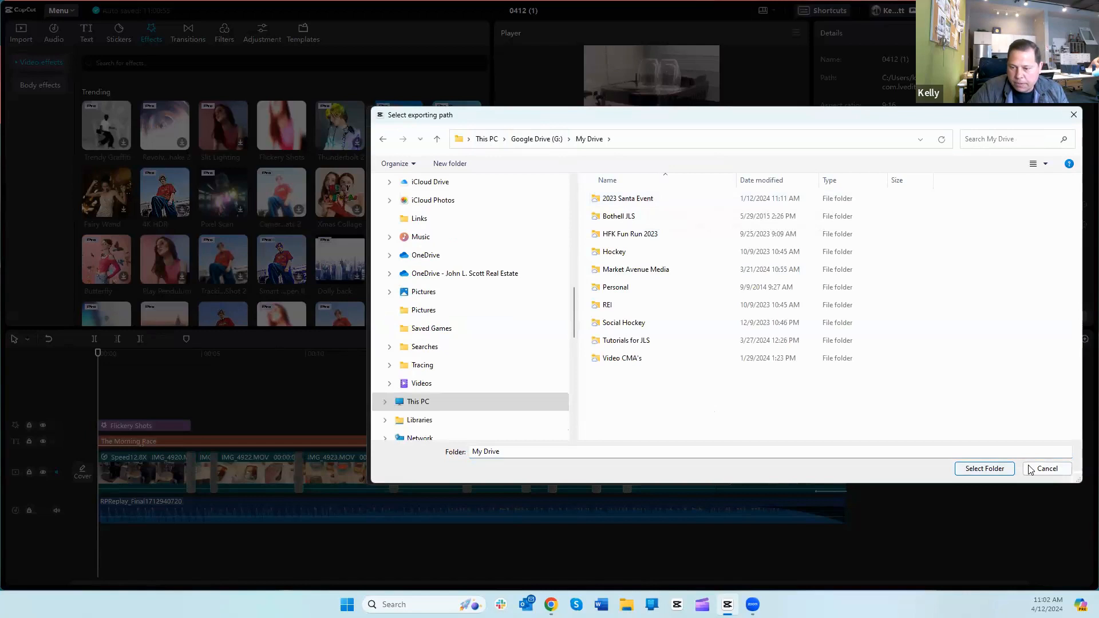
pyautogui.click(983, 470)
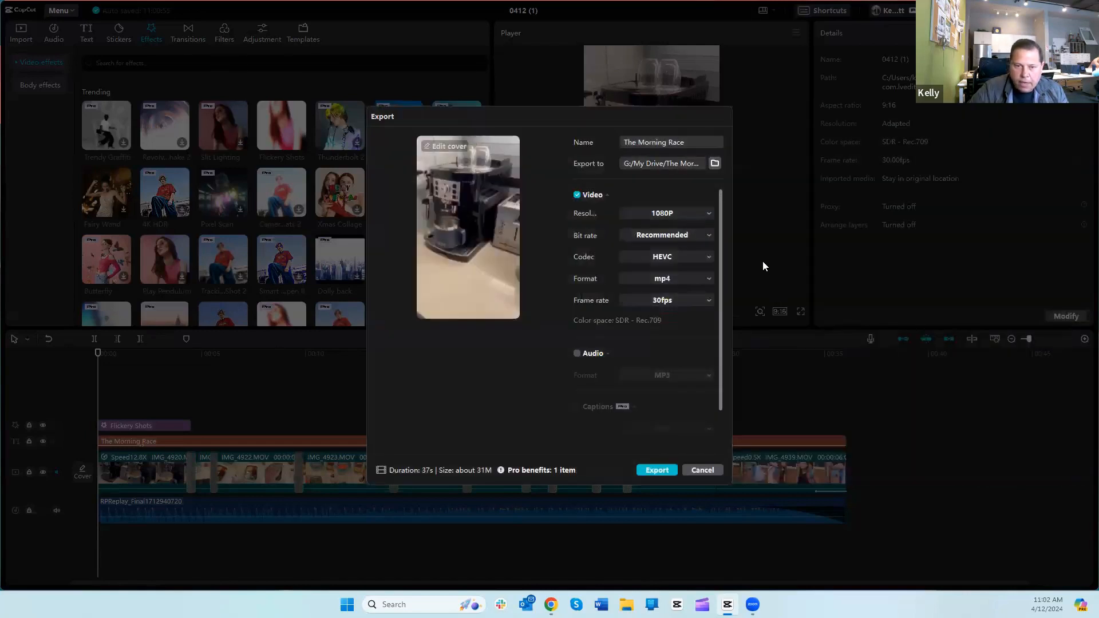
# Step: Export the video as a 1080P mp4 with HEVC codec at 30fps and close the export window without sharing
pyautogui.click(653, 471)
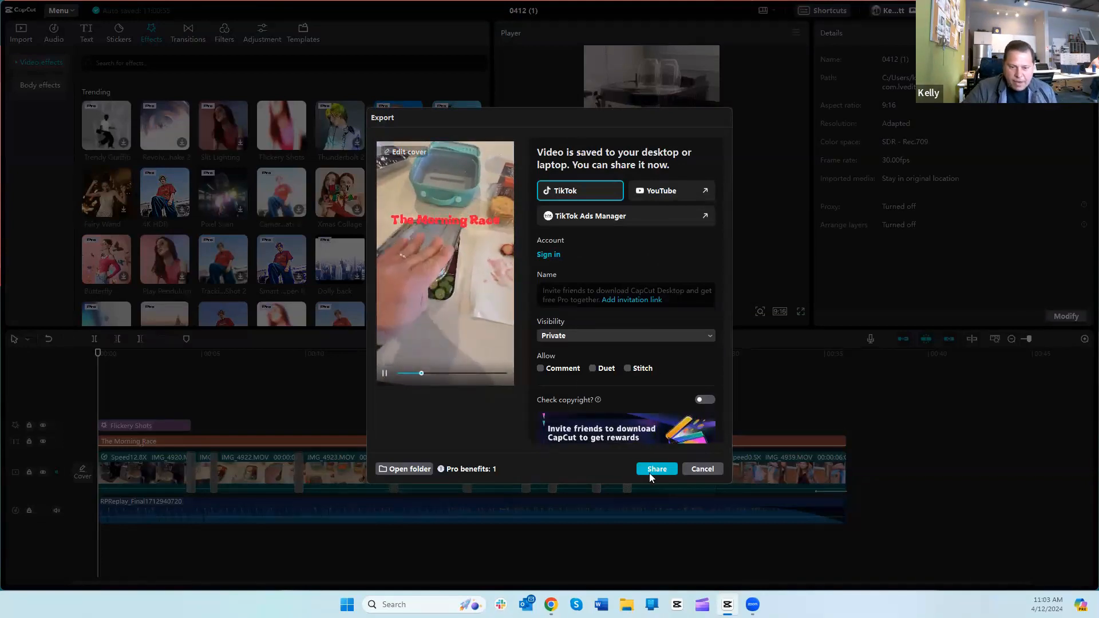
pyautogui.click(703, 470)
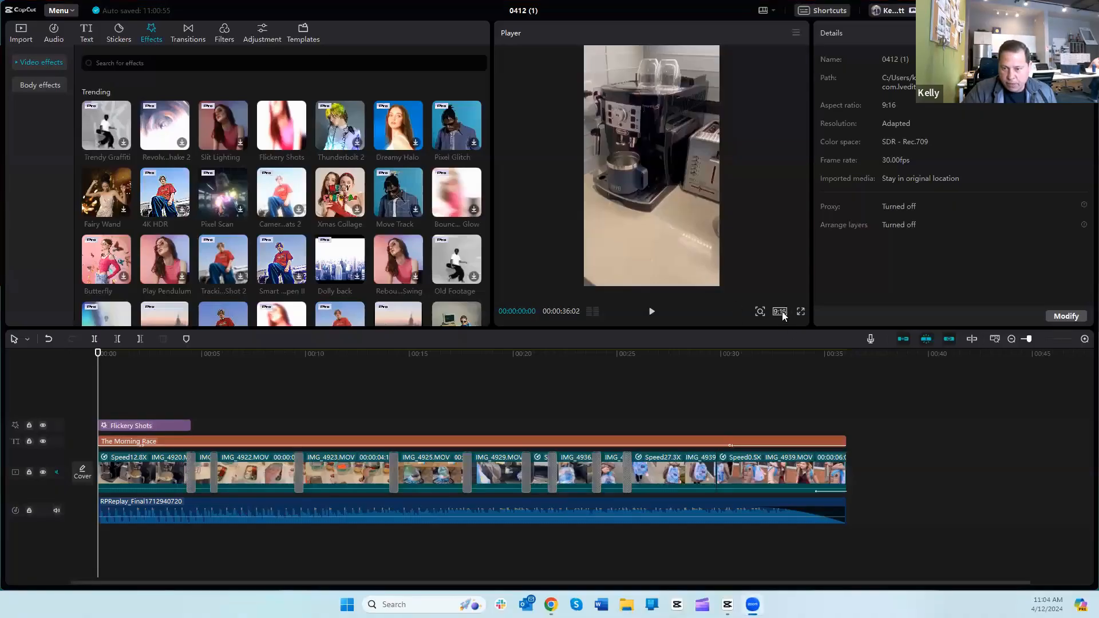
# Step: Open the project's aspect ratio options
pyautogui.click(780, 311)
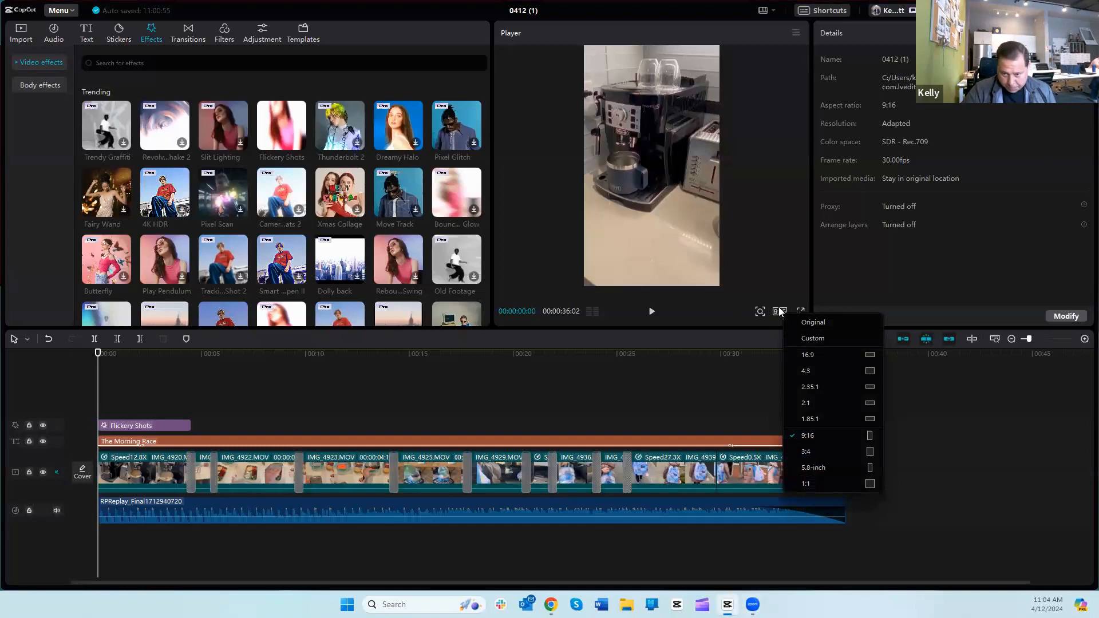